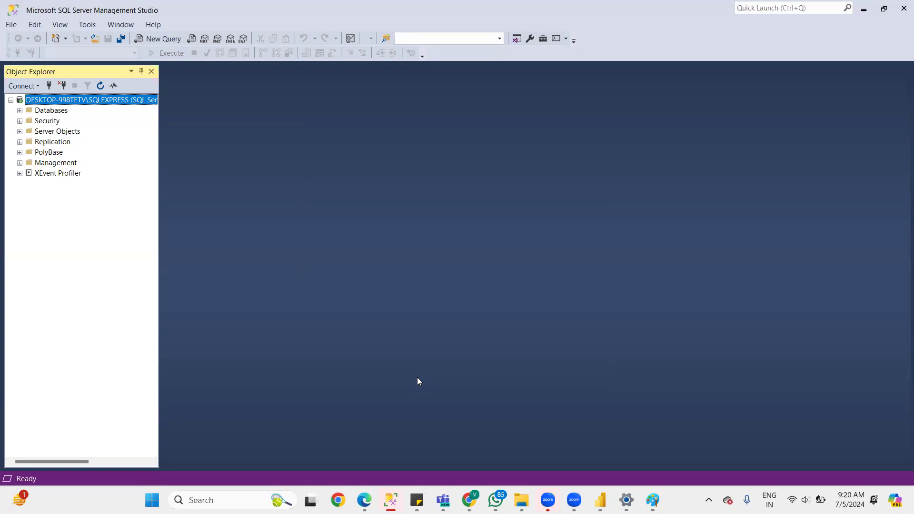
Open a new query on the SQLGlobaledutech database and expand that database's tables in Object Explorer
{"action": "left_click", "coordinate": [20, 111]}
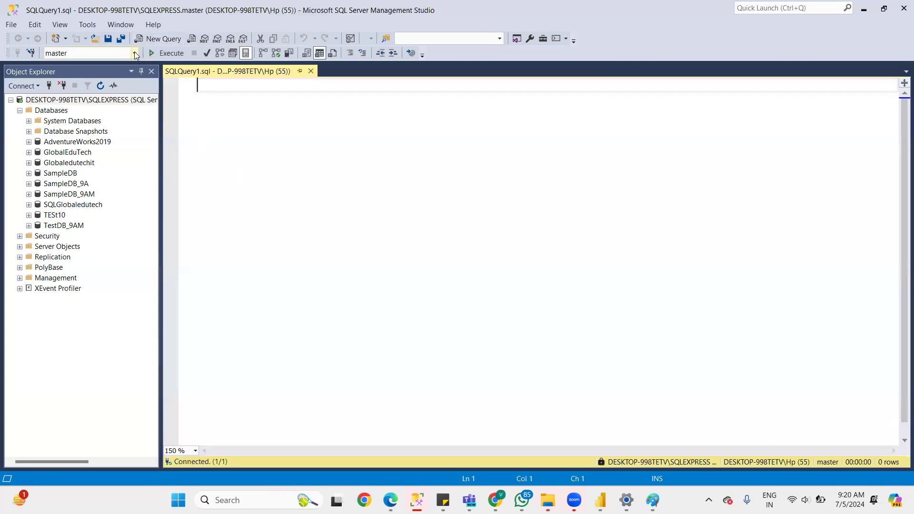
{"action": "left_click", "coordinate": [135, 52]}
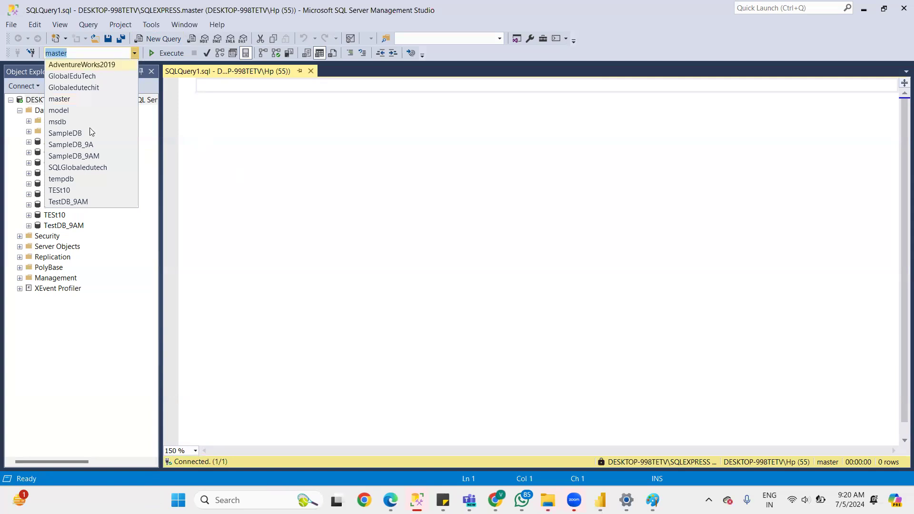
{"action": "left_click", "coordinate": [85, 169]}
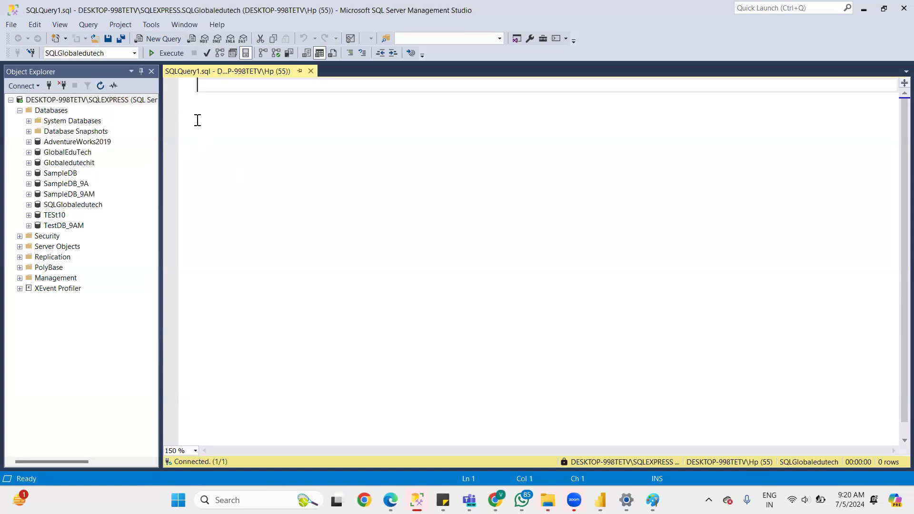
{"action": "left_click", "coordinate": [29, 204]}
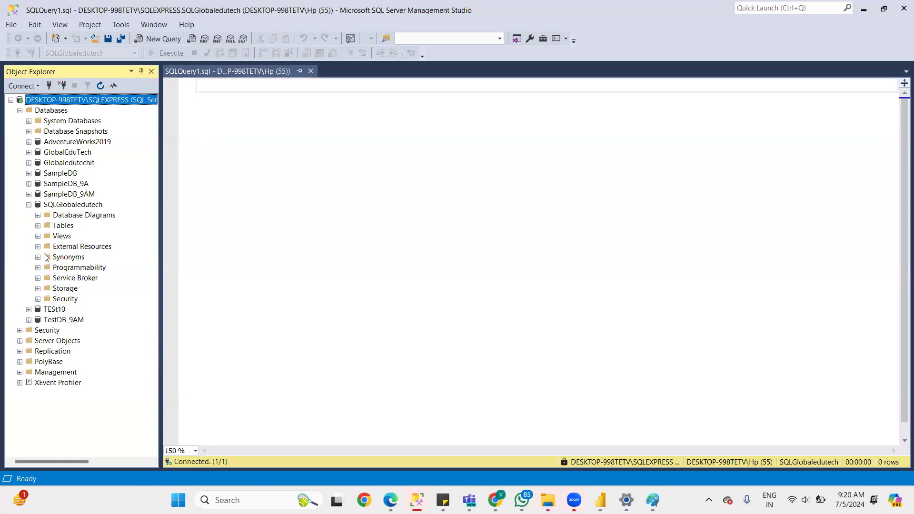
{"action": "left_click", "coordinate": [38, 226]}
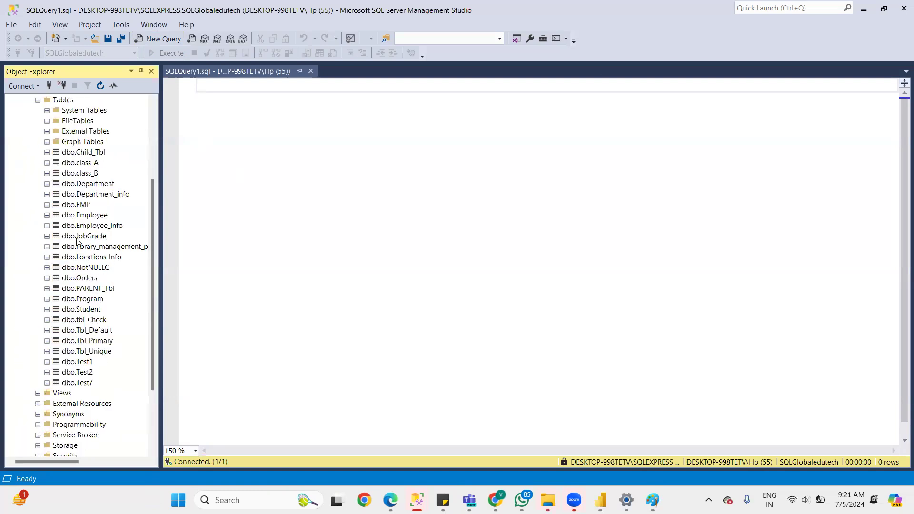
Write and run "Select * from [dbo].[Employee_Info]", enlarge the results area and select the whole result set
{"action": "left_click_drag", "start_coordinate": [85, 225], "coordinate": [213, 114]}
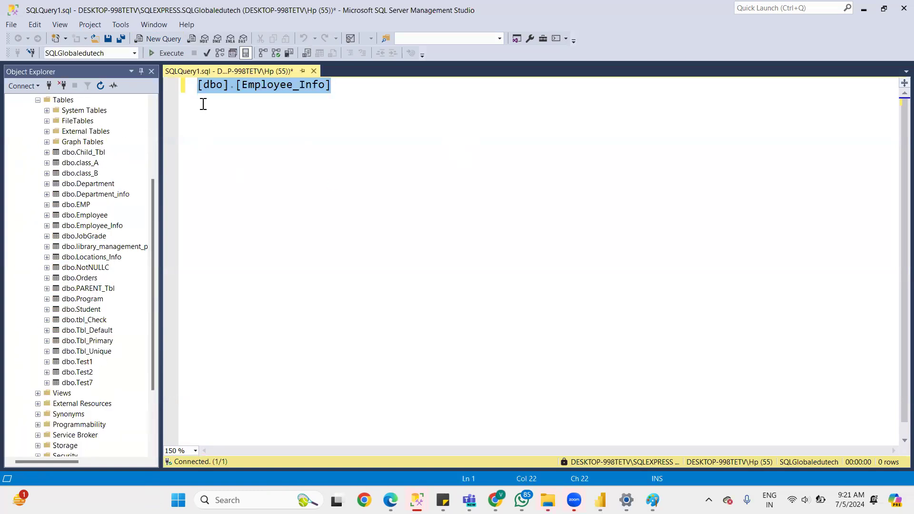
{"action": "left_click", "coordinate": [198, 86]}
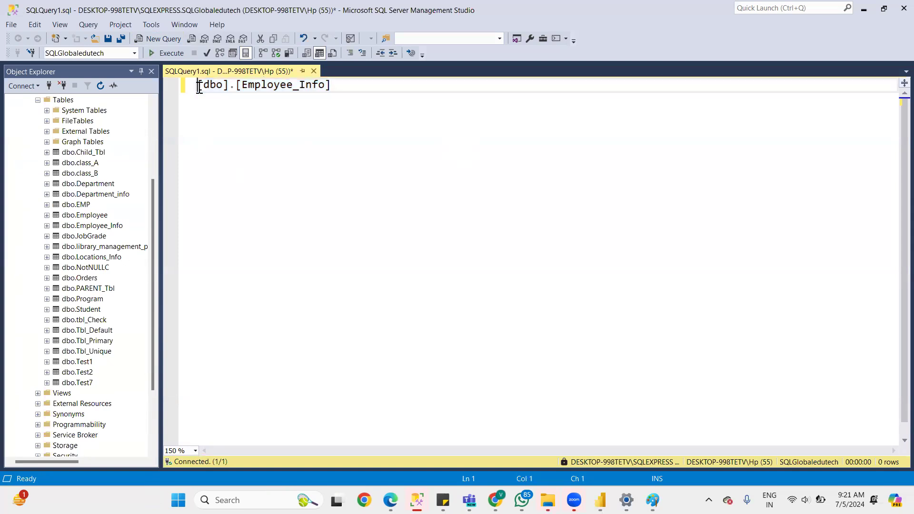
{"action": "type", "text": "select "}
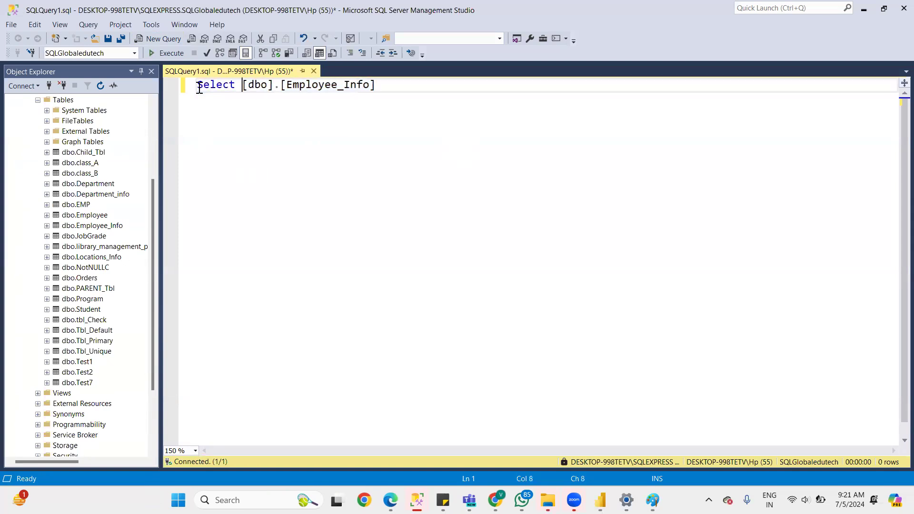
{"action": "type", "text": "* from"}
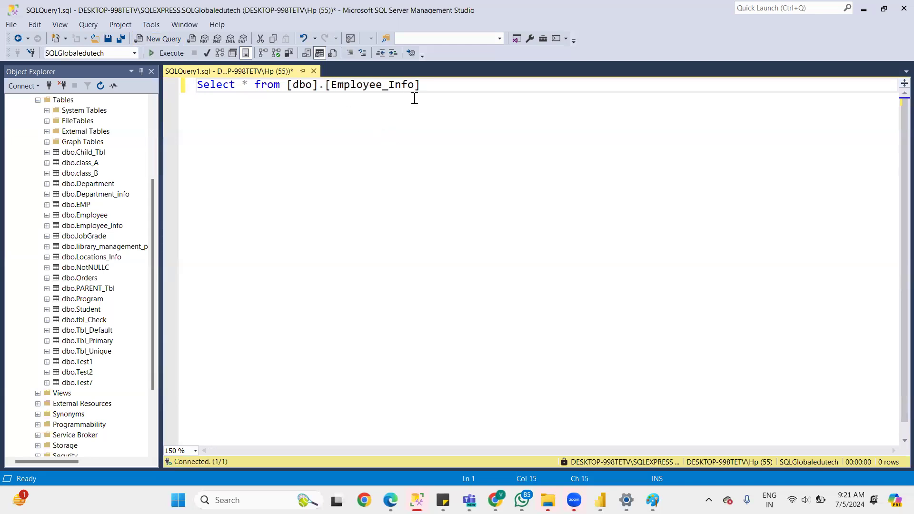
{"action": "left_click", "coordinate": [448, 86]}
{"action": "left_click_drag", "start_coordinate": [448, 87], "coordinate": [170, 49]}
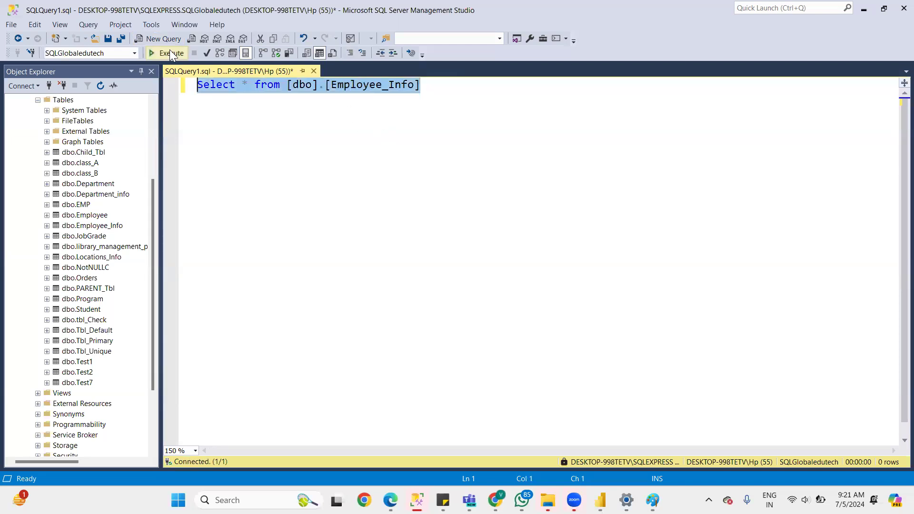
{"action": "left_click", "coordinate": [170, 50]}
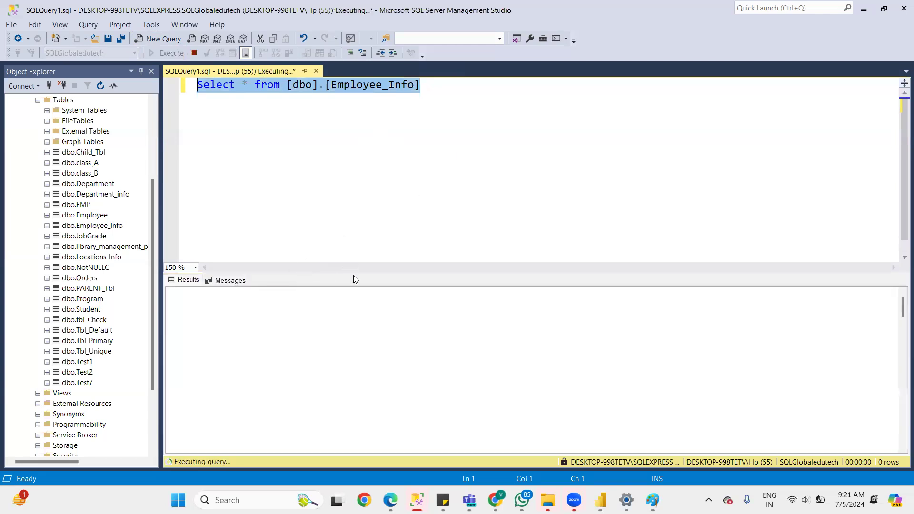
{"action": "left_click_drag", "start_coordinate": [351, 273], "coordinate": [341, 200]}
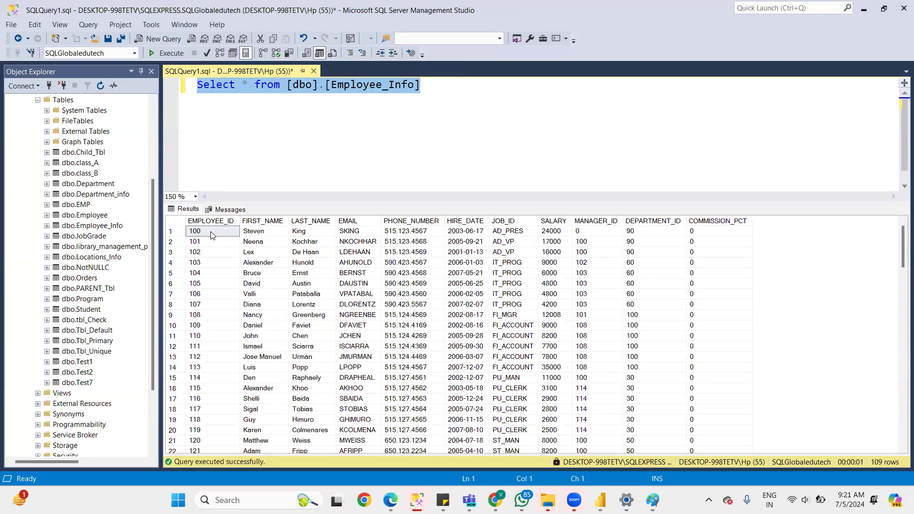
{"action": "left_click", "coordinate": [177, 225]}
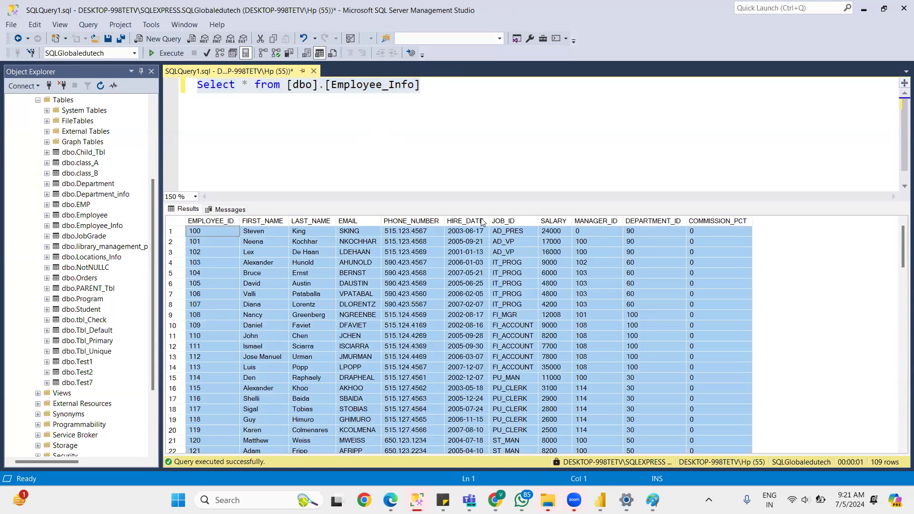
Add a second query, "Select * from Department_info", two lines below the Employee_Info query
{"action": "left_click", "coordinate": [428, 86]}
{"action": "key", "text": "Return"}
{"action": "key", "text": "Return"}
{"action": "type", "text": "Sel"}
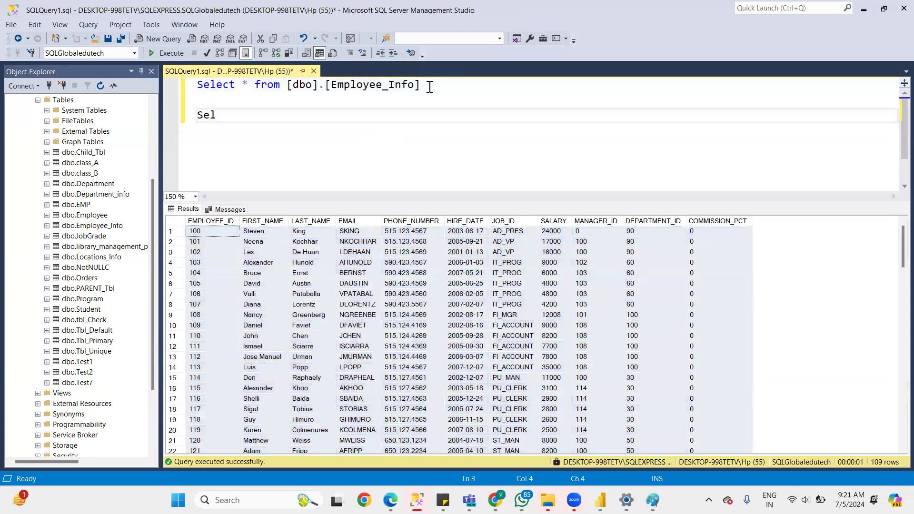
{"action": "type", "text": "ect * from "}
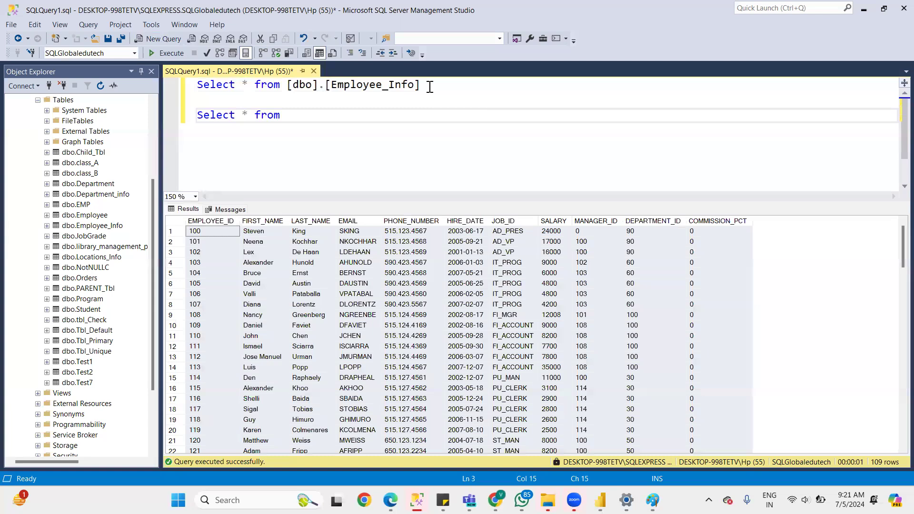
{"action": "type", "text": "Dep"}
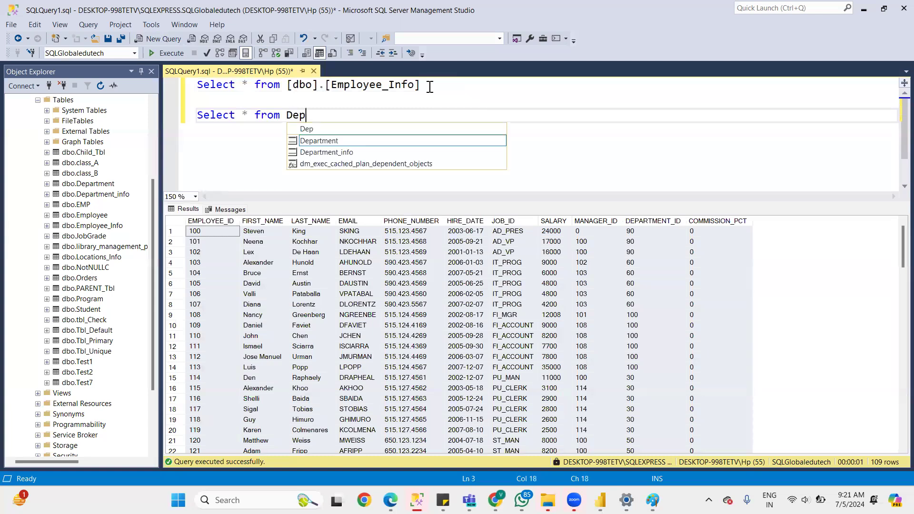
{"action": "double_click", "coordinate": [357, 155]}
{"action": "key", "text": "shift+Home"}
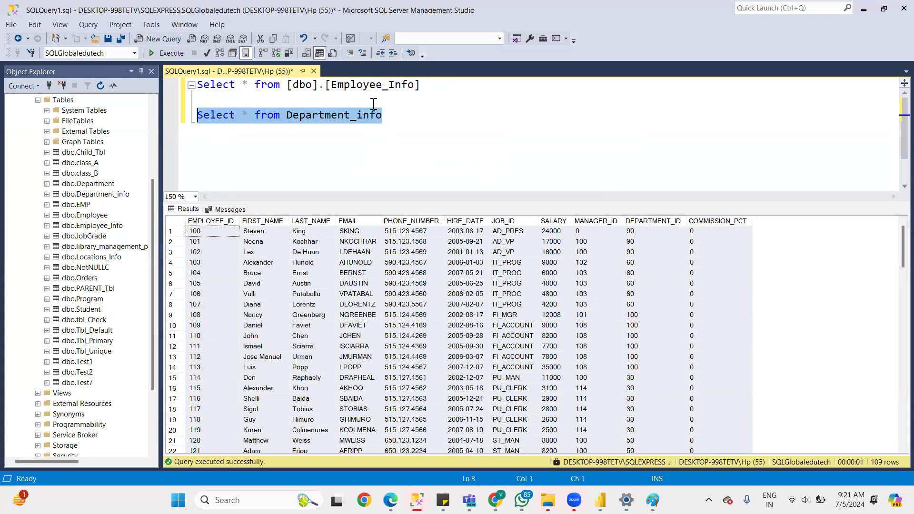
Run the Employee_Info query and the Department_info query separately to compare their DEPARTMENT_ID columns
{"action": "double_click", "coordinate": [372, 84]}
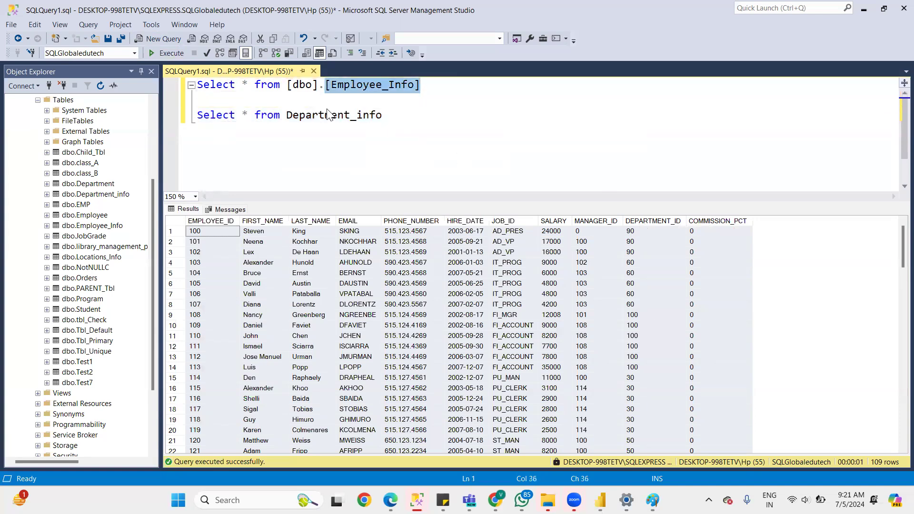
{"action": "double_click", "coordinate": [328, 114]}
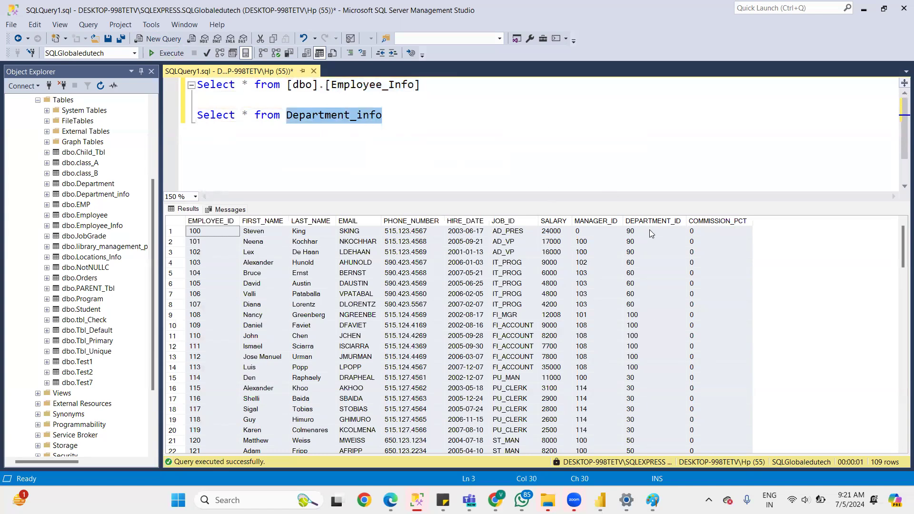
{"action": "left_click_drag", "start_coordinate": [423, 84], "coordinate": [185, 58]}
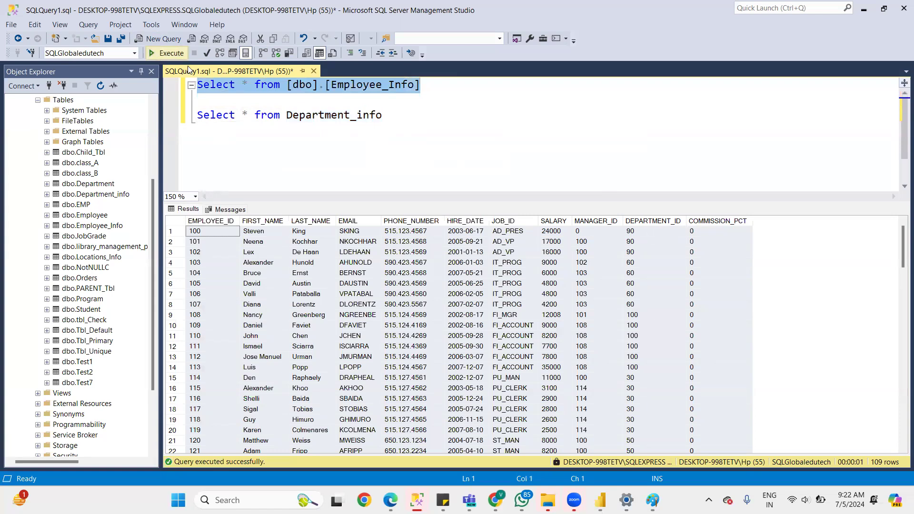
{"action": "left_click", "coordinate": [169, 53]}
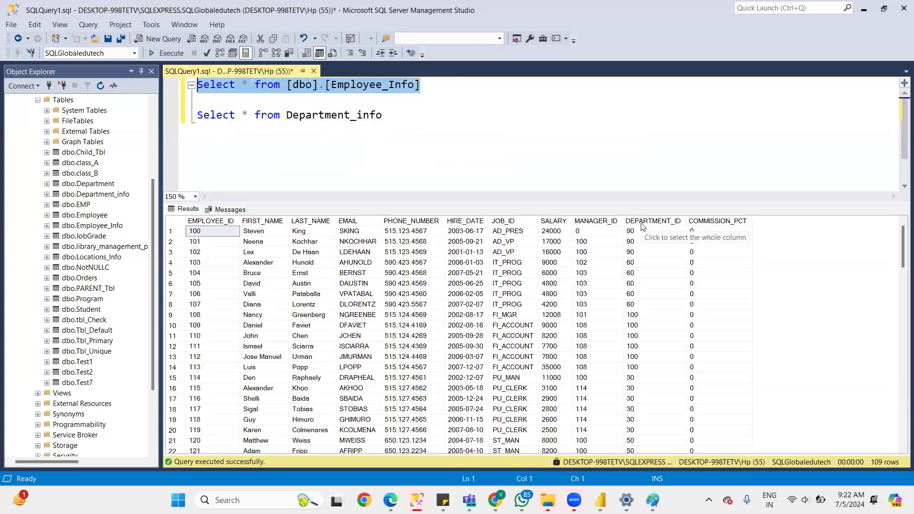
{"action": "left_click", "coordinate": [641, 226]}
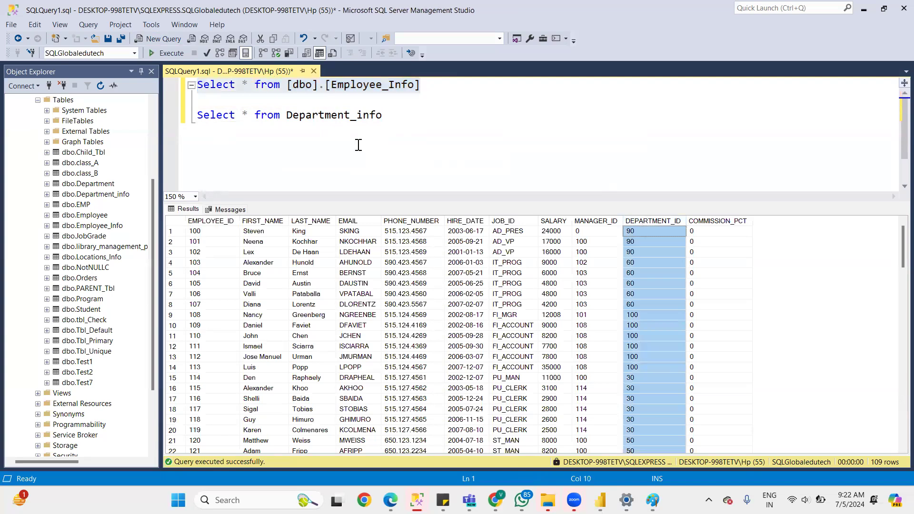
{"action": "left_click_drag", "start_coordinate": [383, 114], "coordinate": [197, 115]}
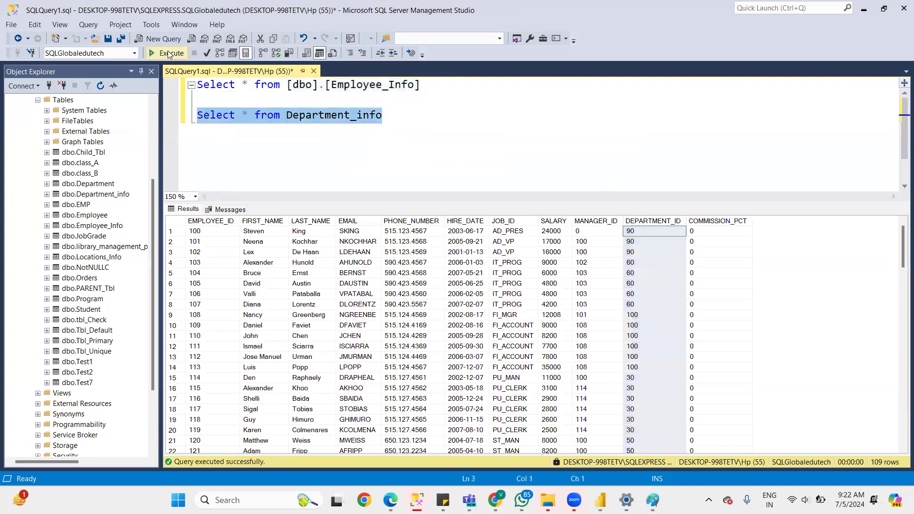
{"action": "left_click", "coordinate": [167, 51]}
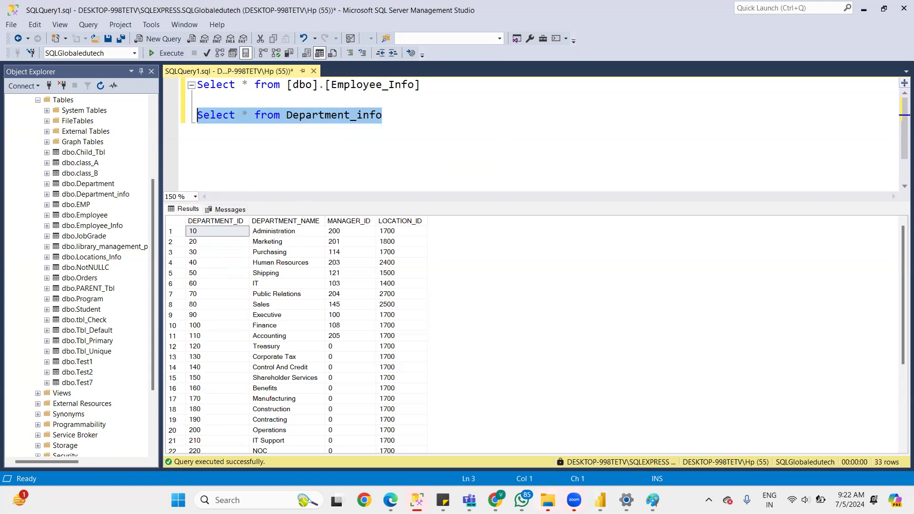
Switch to the Power Query Editor and cancel the open merge of Employee_Info with Department_info
{"action": "left_click", "coordinate": [591, 487]}
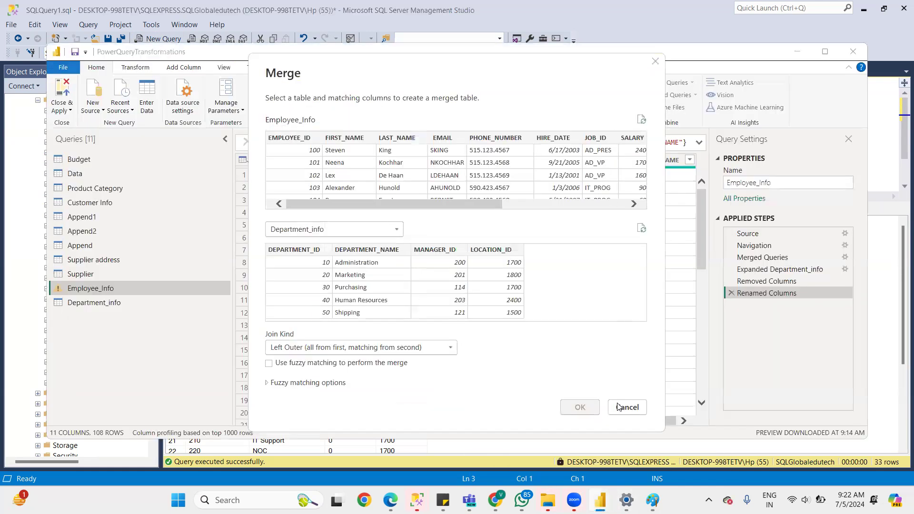
{"action": "left_click", "coordinate": [297, 251]}
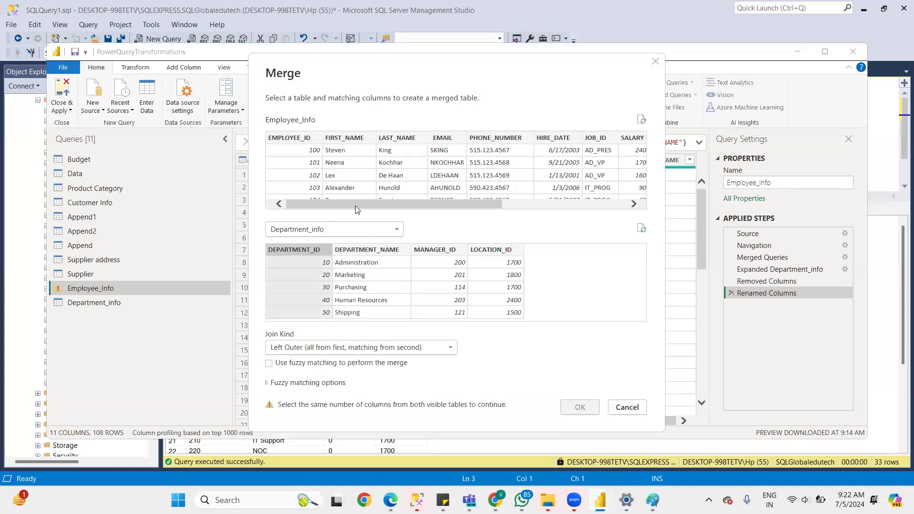
{"action": "left_click_drag", "start_coordinate": [355, 206], "coordinate": [480, 205]}
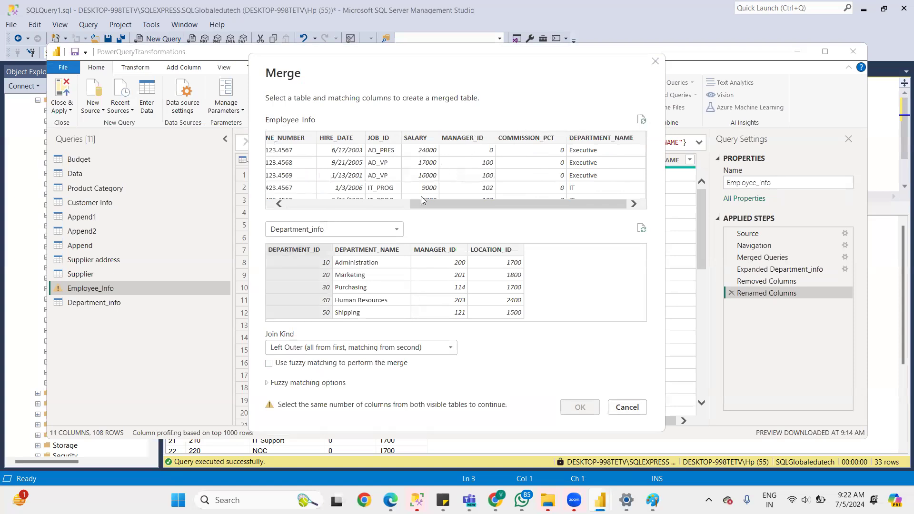
{"action": "left_click_drag", "start_coordinate": [447, 206], "coordinate": [374, 214]}
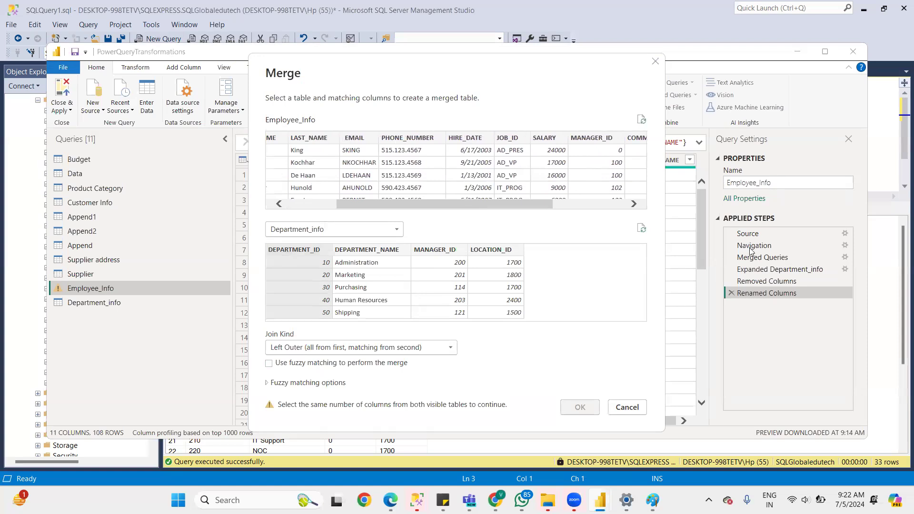
{"action": "left_click", "coordinate": [627, 407]}
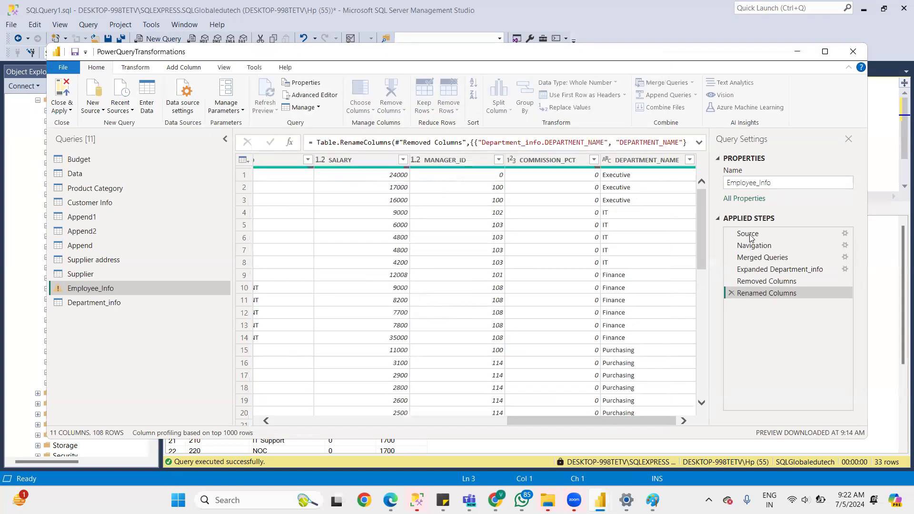
Open the settings of the Merged Queries step of Employee_Info and examine its matching columns and join kind
{"action": "left_click", "coordinate": [753, 248]}
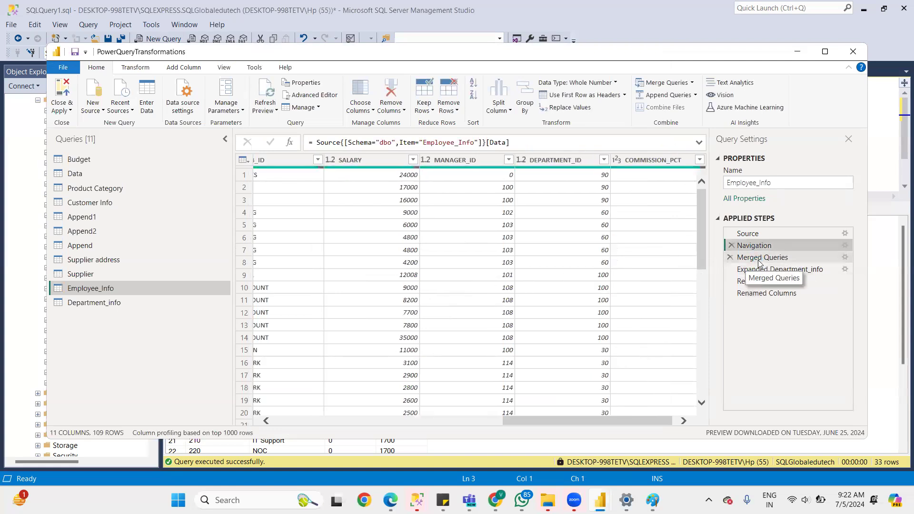
{"action": "left_click", "coordinate": [762, 259]}
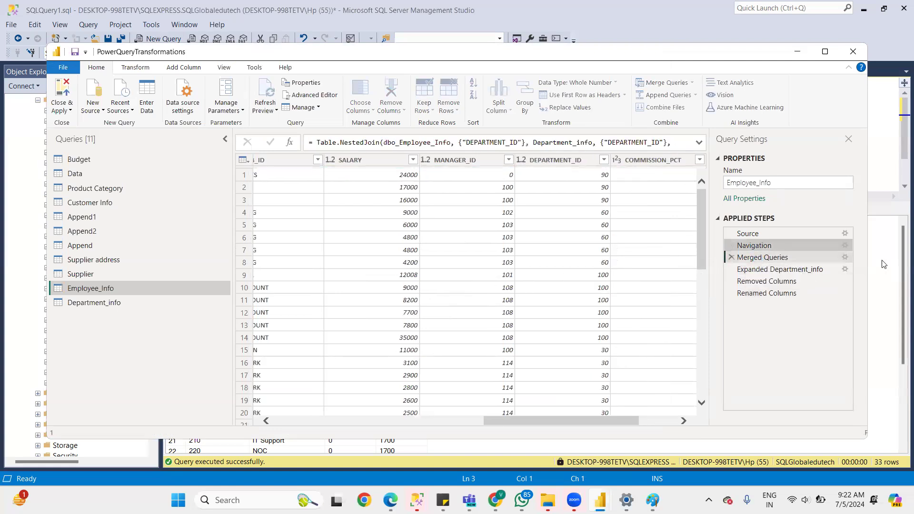
{"action": "left_click", "coordinate": [845, 258]}
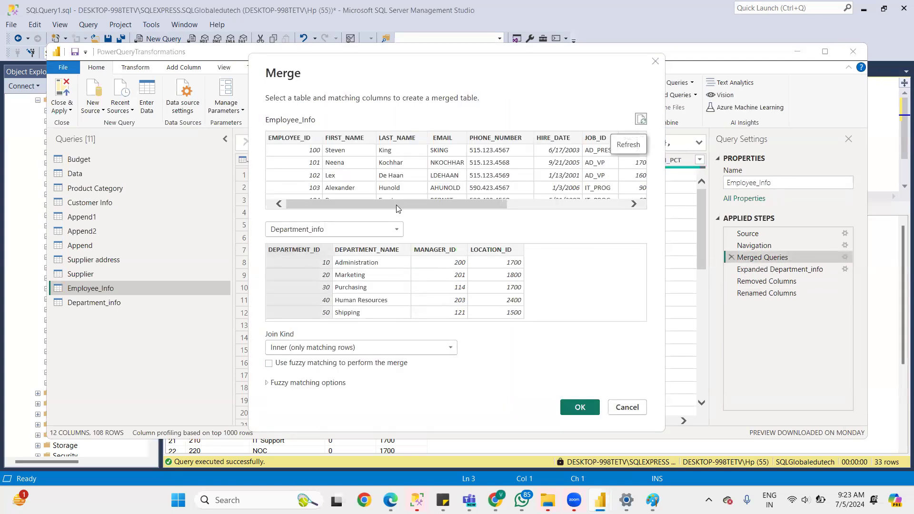
{"action": "left_click_drag", "start_coordinate": [399, 205], "coordinate": [518, 205]}
{"action": "scroll", "coordinate": [571, 193], "scroll_direction": "left", "scroll_amount": 1}
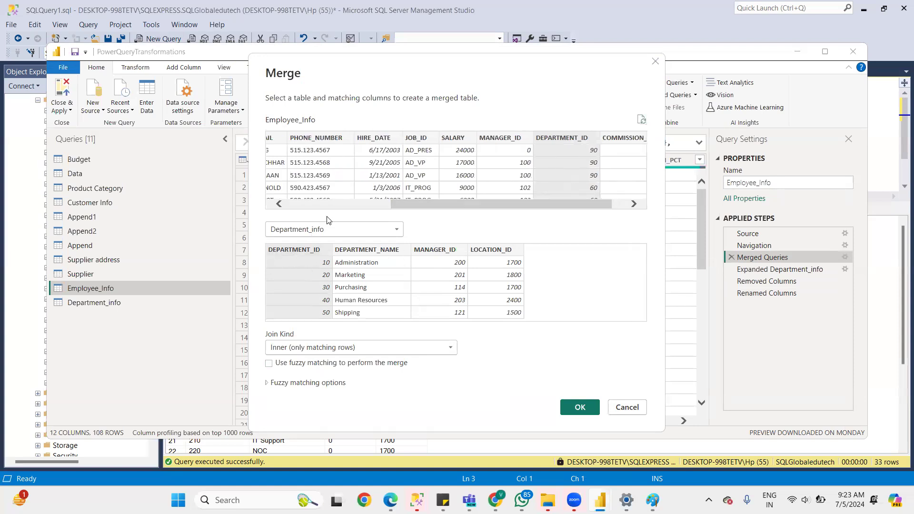
{"action": "left_click_drag", "start_coordinate": [456, 204], "coordinate": [447, 209]}
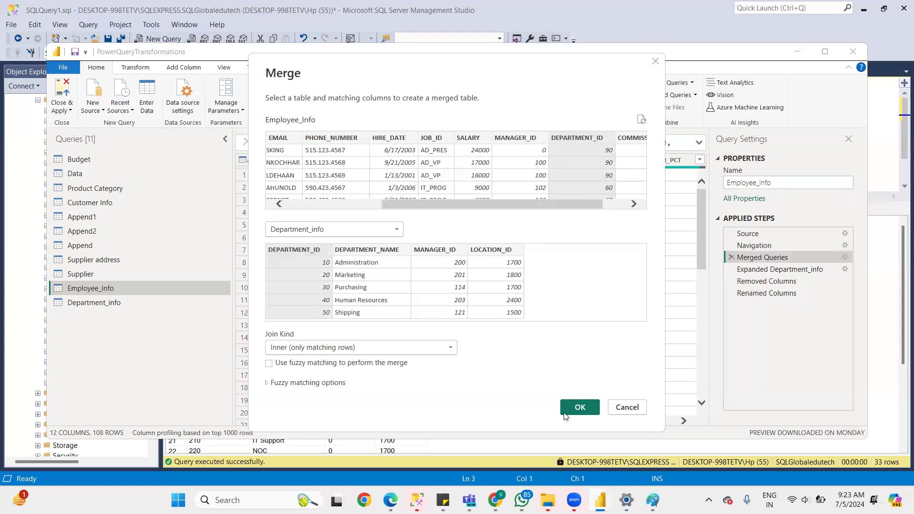
Switch to SQL Server Management Studio and rerun the Employee_Info and Department_info queries separately to compare their DEPARTMENT_ID columns
{"action": "mouse_move", "coordinate": [416, 499]}
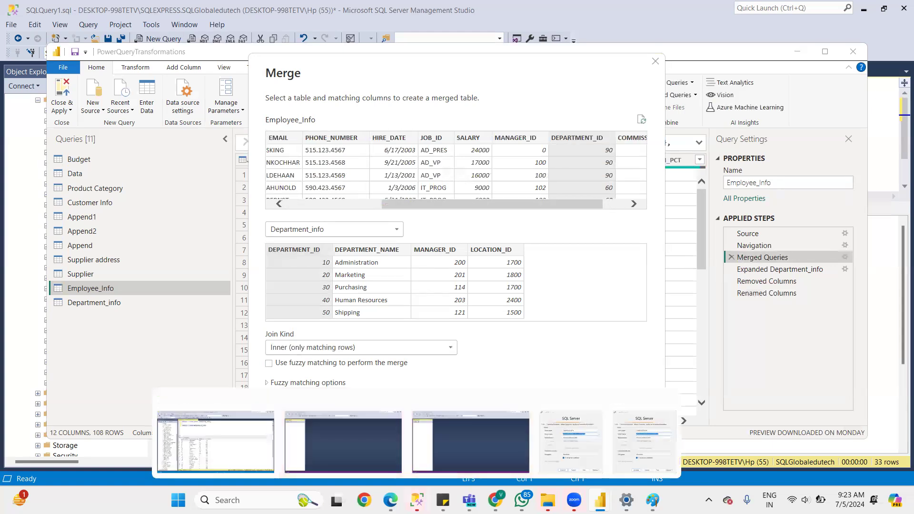
{"action": "left_click", "coordinate": [254, 443]}
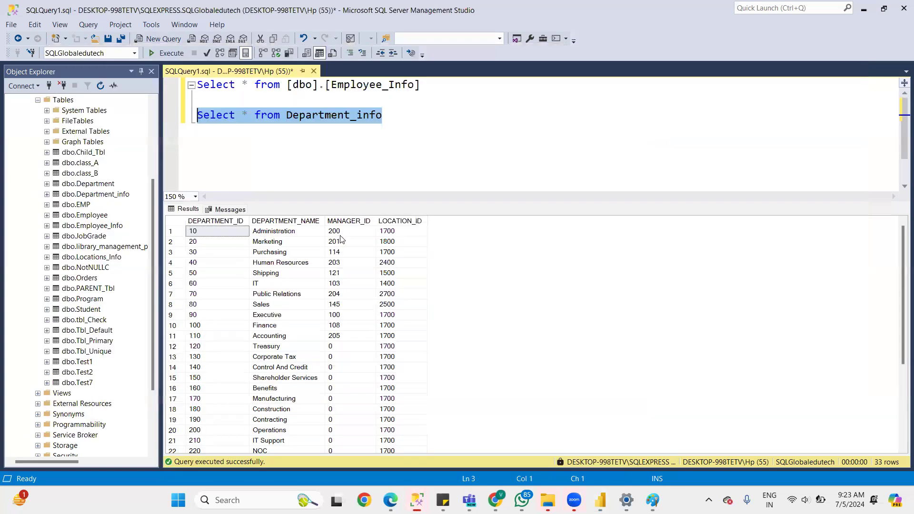
{"action": "left_click_drag", "start_coordinate": [443, 90], "coordinate": [148, 78]}
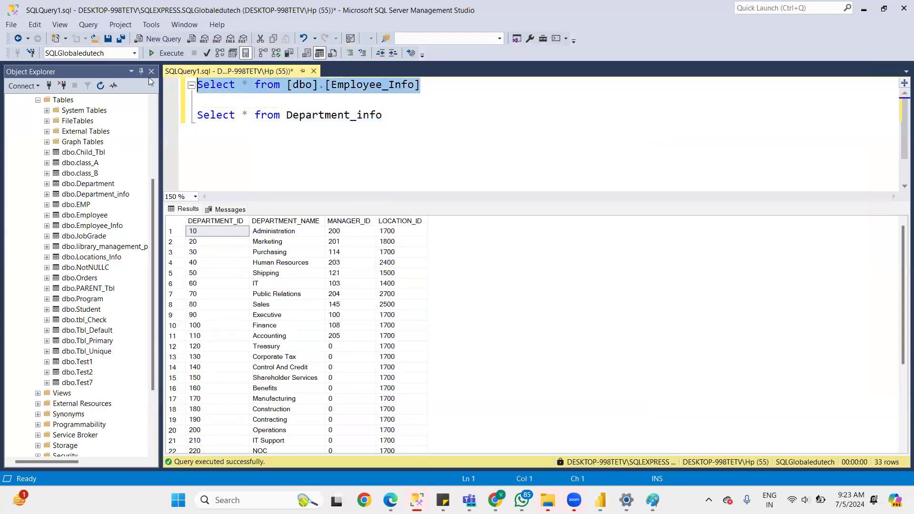
{"action": "left_click", "coordinate": [173, 55]}
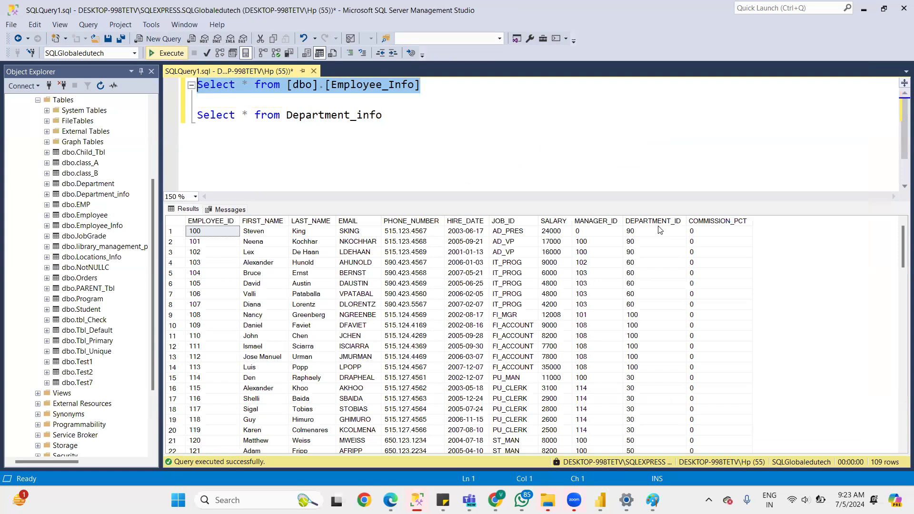
{"action": "left_click", "coordinate": [653, 226]}
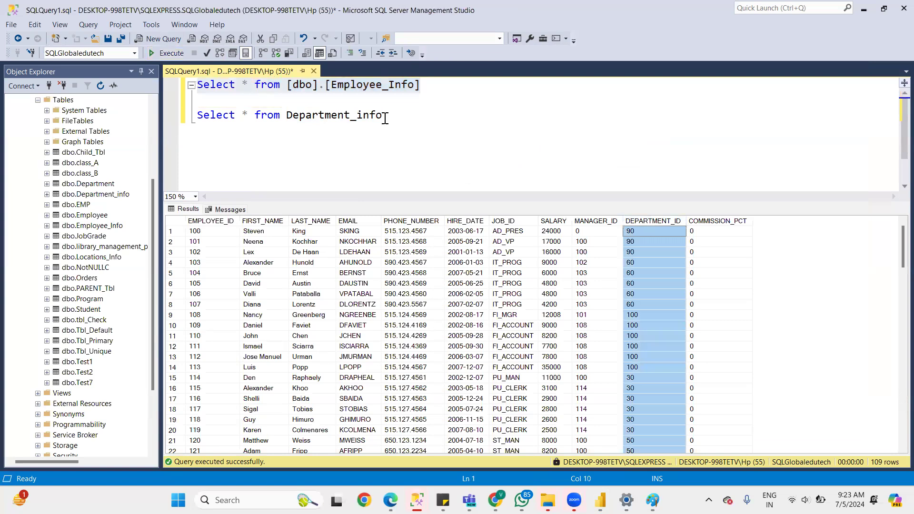
{"action": "left_click_drag", "start_coordinate": [382, 116], "coordinate": [162, 100]}
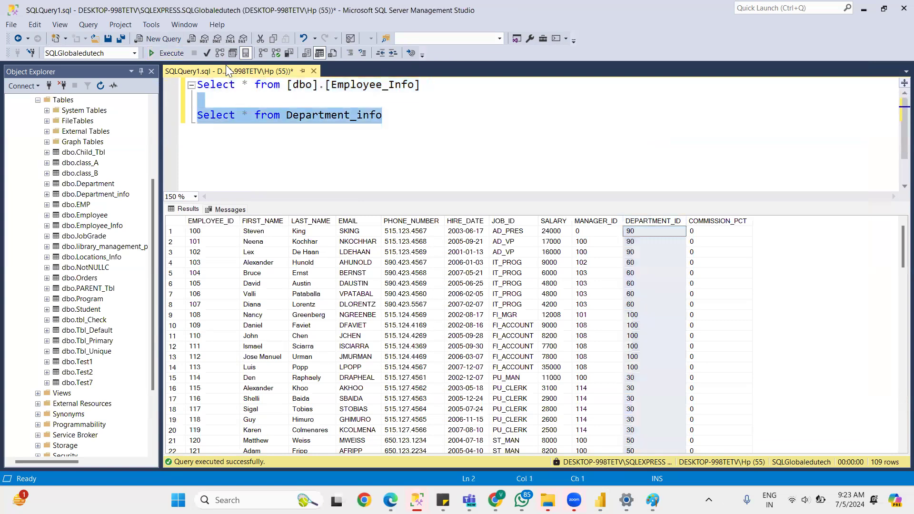
{"action": "left_click", "coordinate": [171, 53]}
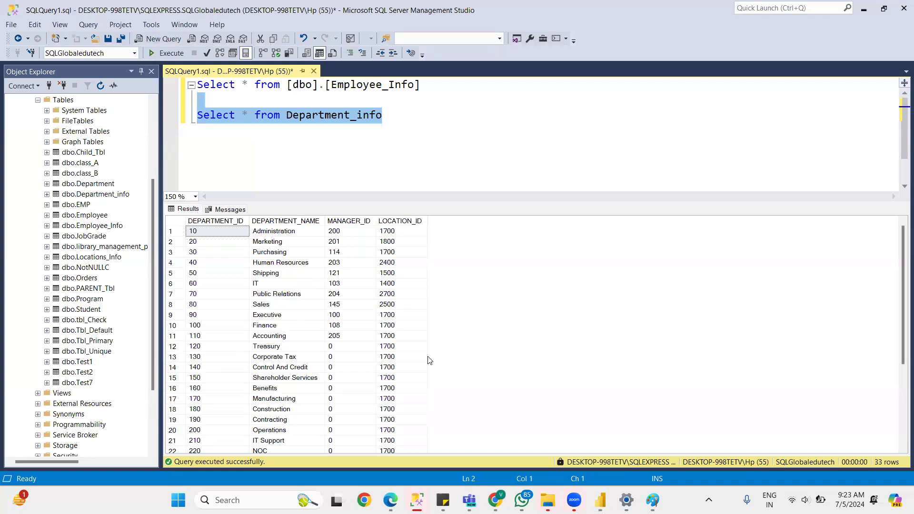
Switch back to the Power Query Editor and close the merge settings of Employee_Info without changing them
{"action": "left_click", "coordinate": [600, 499]}
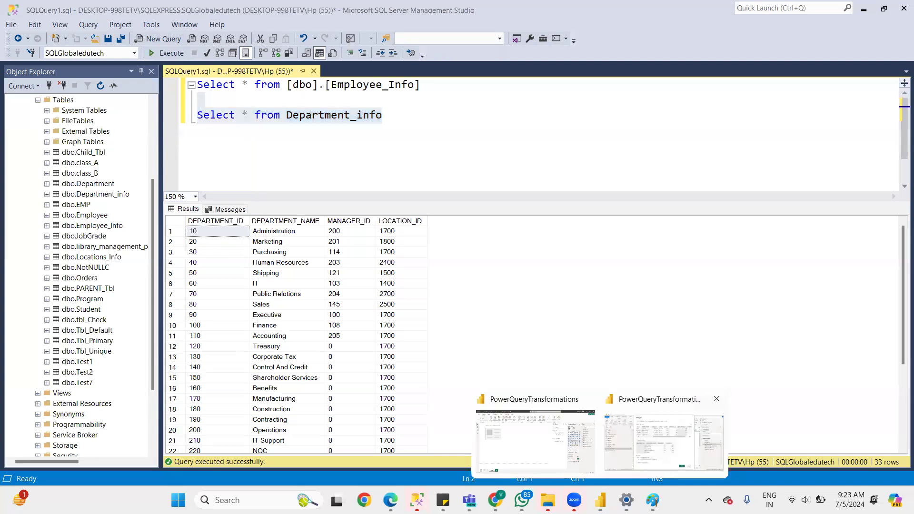
{"action": "left_click", "coordinate": [663, 442]}
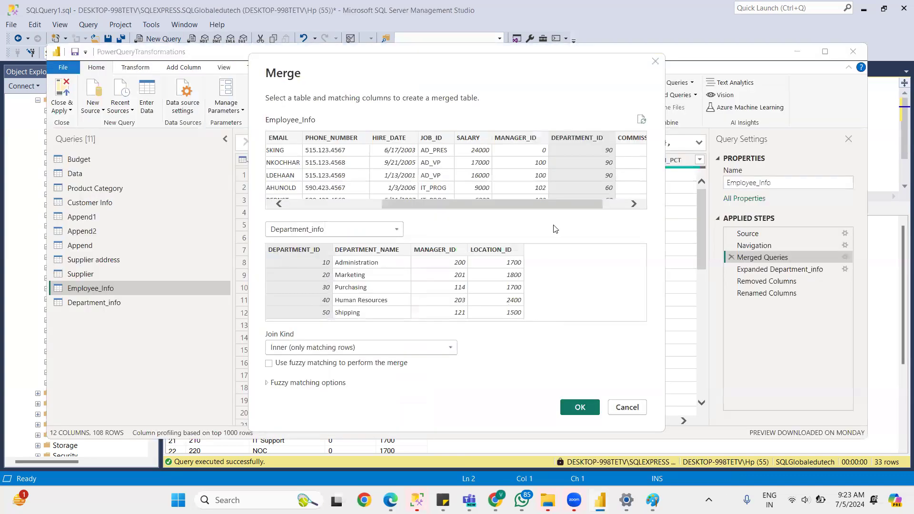
{"action": "left_click", "coordinate": [656, 64]}
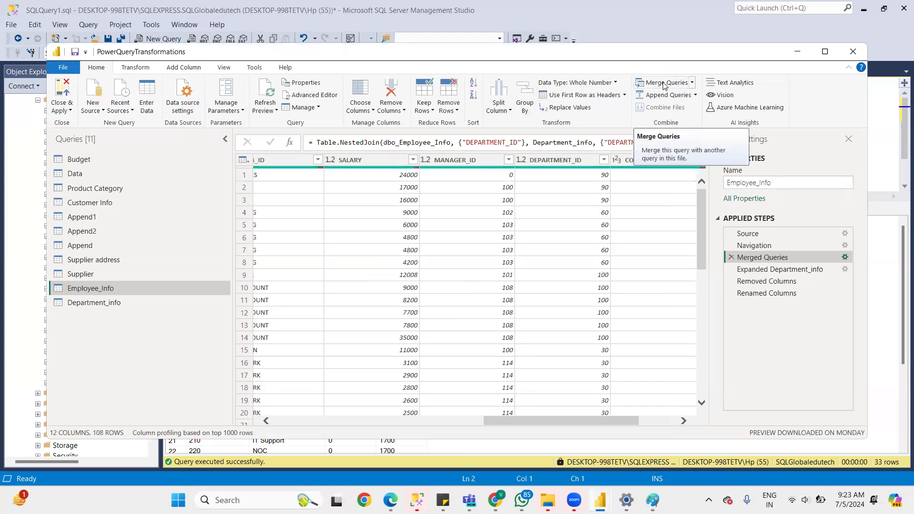
Delete the Merged Queries, Expanded Department_info, Removed Columns and Renamed Columns steps from the Employee_Info query
{"action": "left_click", "coordinate": [731, 257]}
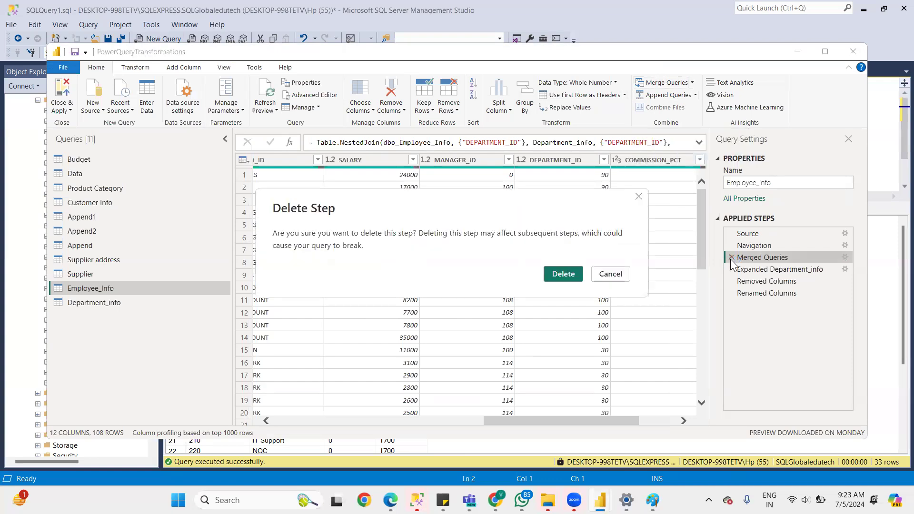
{"action": "key", "text": "Return"}
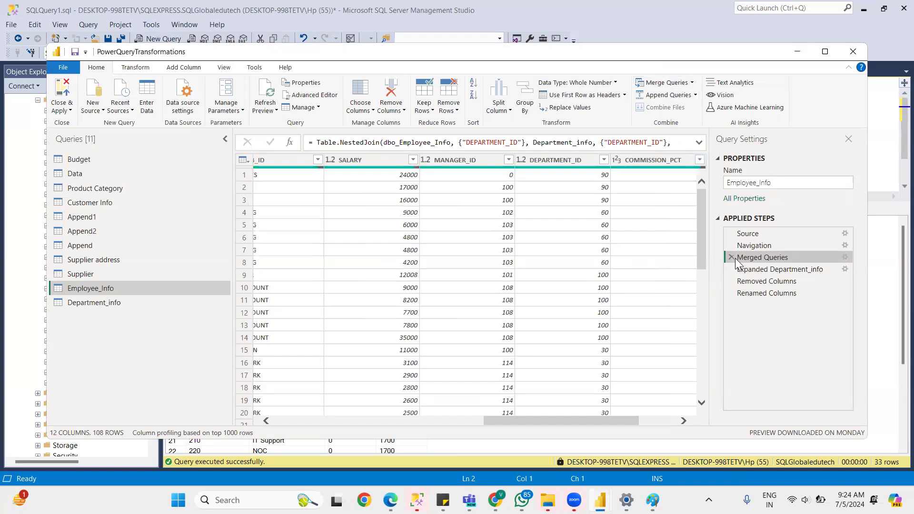
{"action": "left_click", "coordinate": [731, 258]}
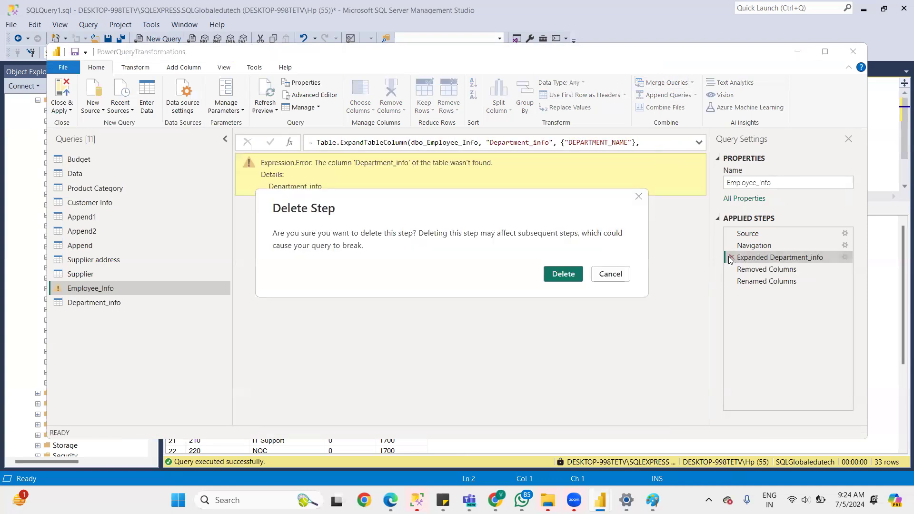
{"action": "left_click", "coordinate": [561, 274]}
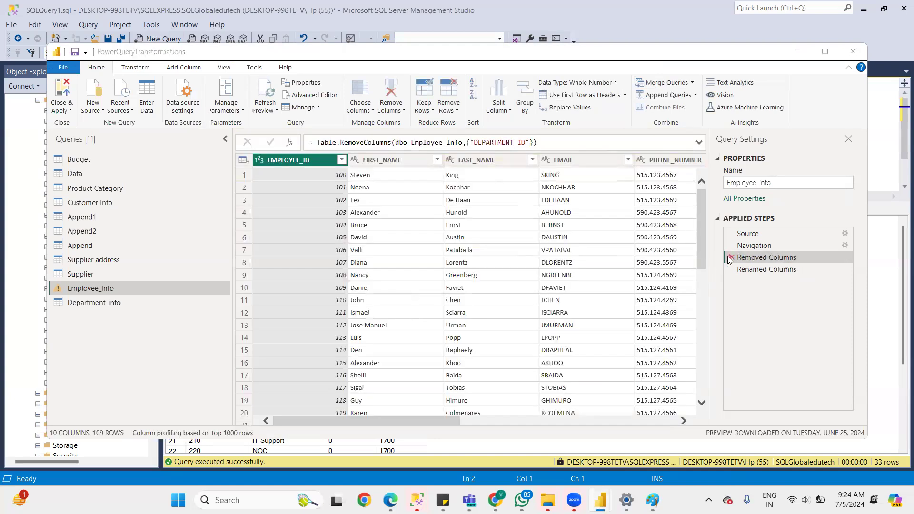
{"action": "left_click", "coordinate": [731, 257]}
{"action": "left_click", "coordinate": [577, 276]}
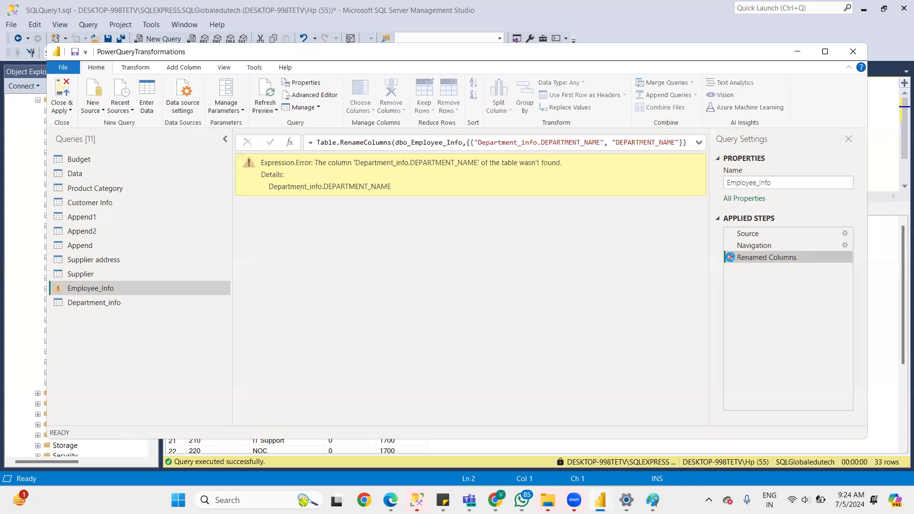
{"action": "left_click", "coordinate": [731, 257]}
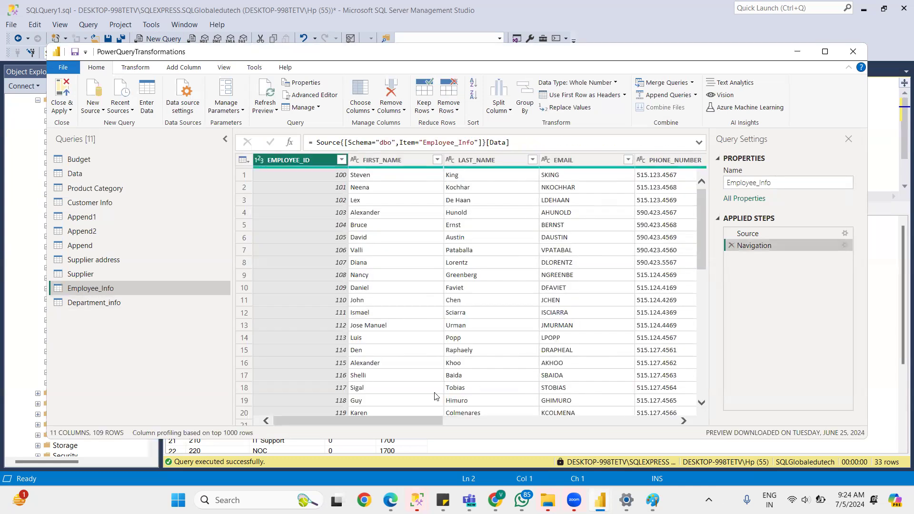
Merge Department_info into the existing Employee_Info query, matching DEPARTMENT_ID in both tables with a Left Outer join
{"action": "left_click_drag", "start_coordinate": [391, 419], "coordinate": [651, 414]}
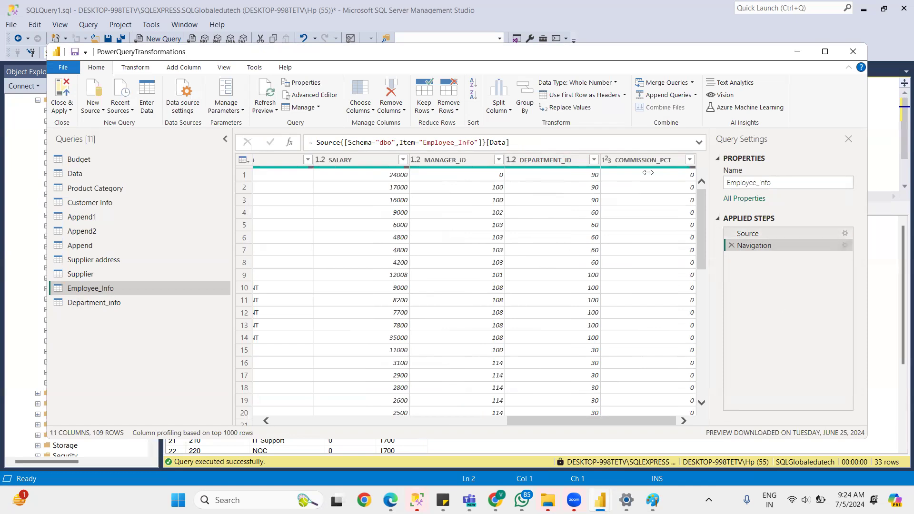
{"action": "left_click", "coordinate": [677, 84]}
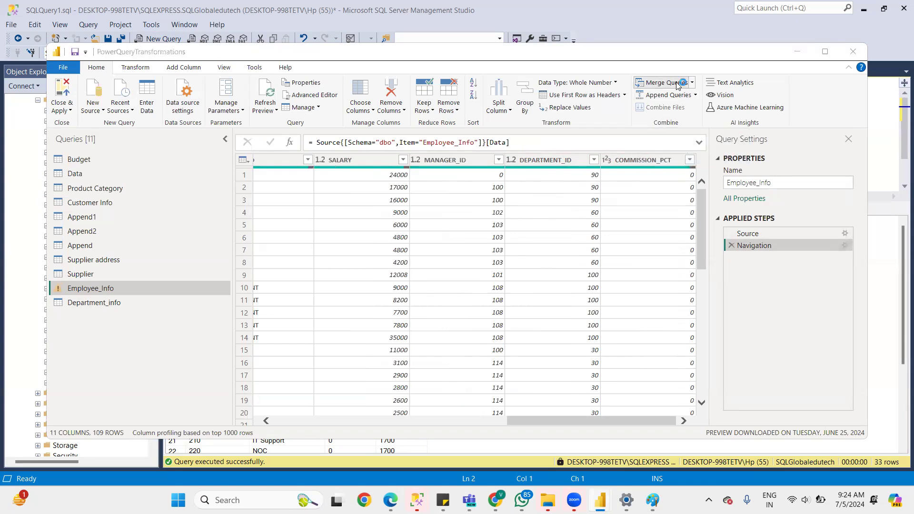
{"action": "left_click", "coordinate": [655, 61]}
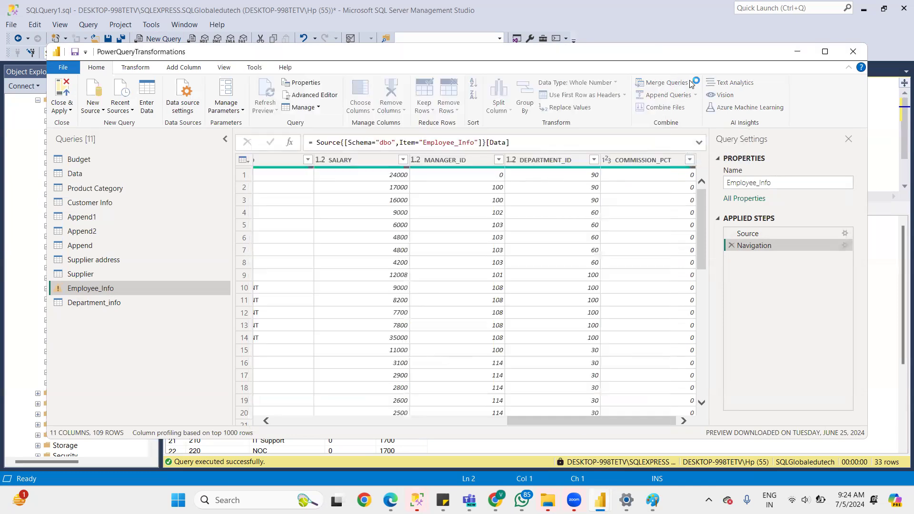
{"action": "left_click", "coordinate": [692, 83]}
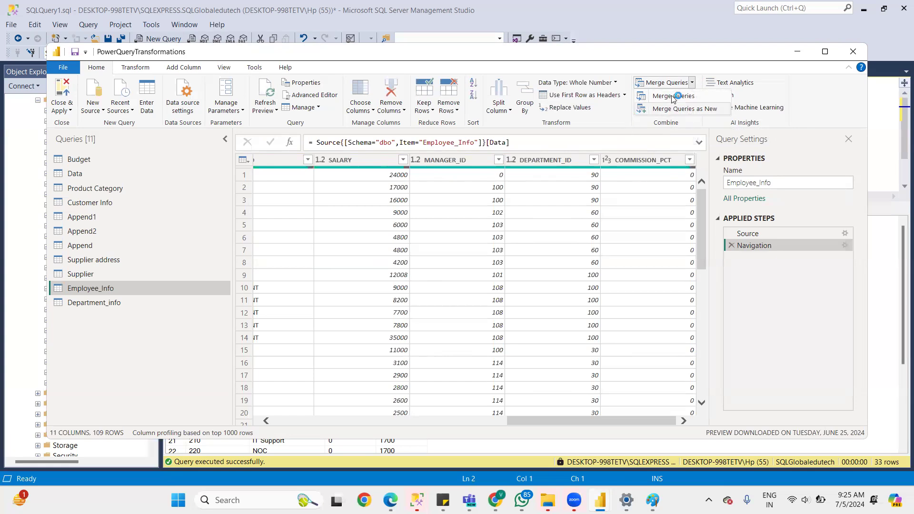
{"action": "left_click", "coordinate": [672, 96]}
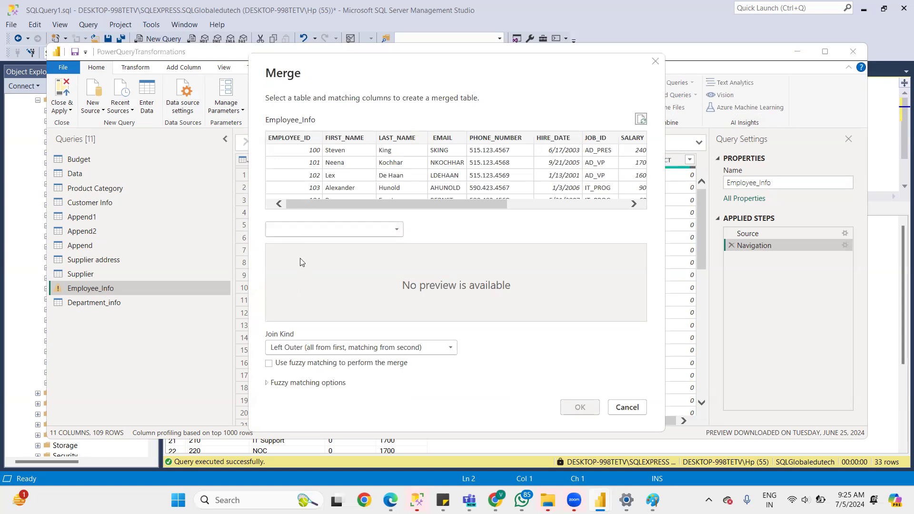
{"action": "left_click", "coordinate": [321, 233]}
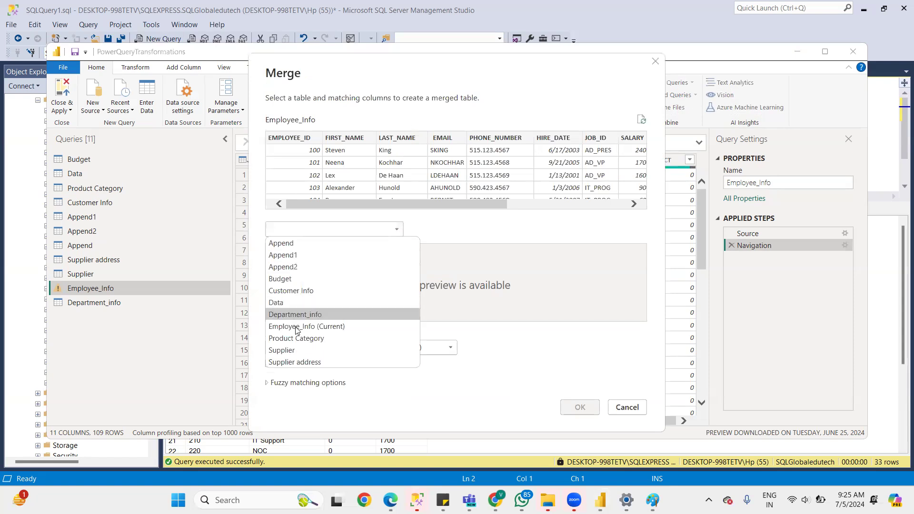
{"action": "left_click", "coordinate": [297, 315]}
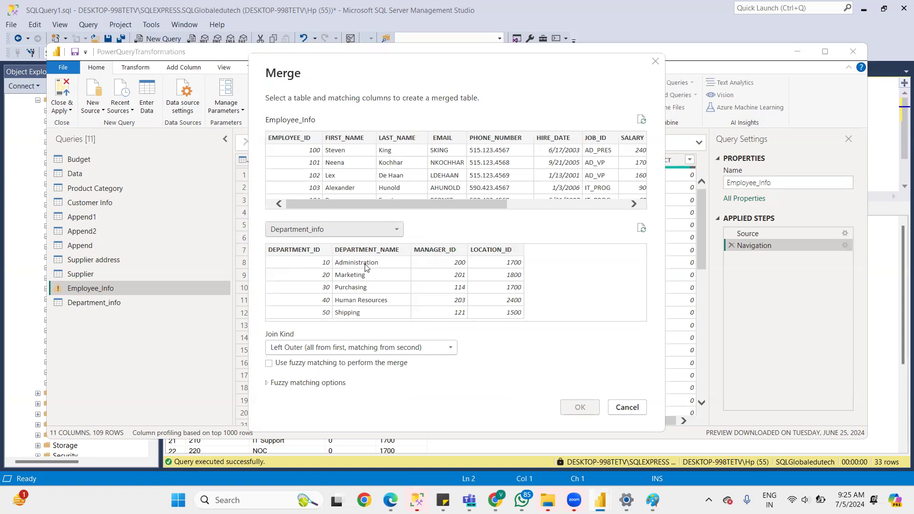
{"action": "left_click", "coordinate": [304, 252]}
{"action": "left_click_drag", "start_coordinate": [340, 204], "coordinate": [459, 204]}
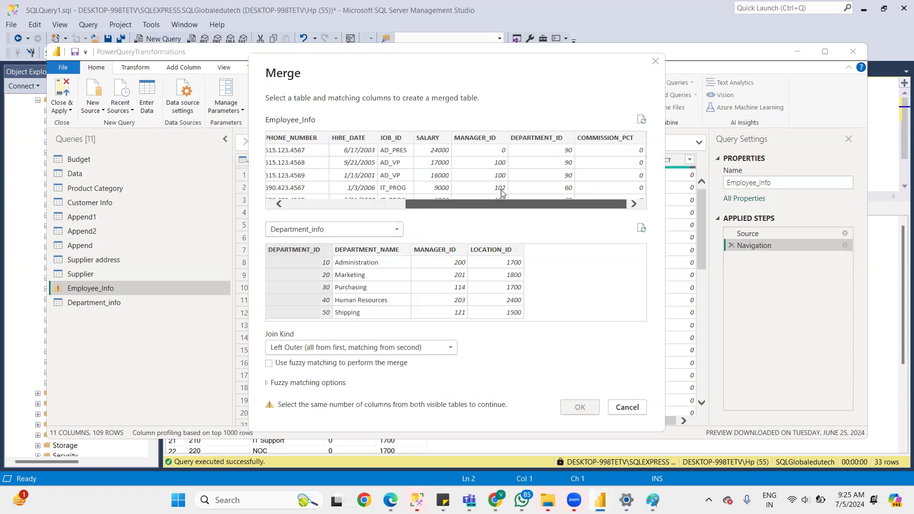
{"action": "left_click", "coordinate": [543, 140]}
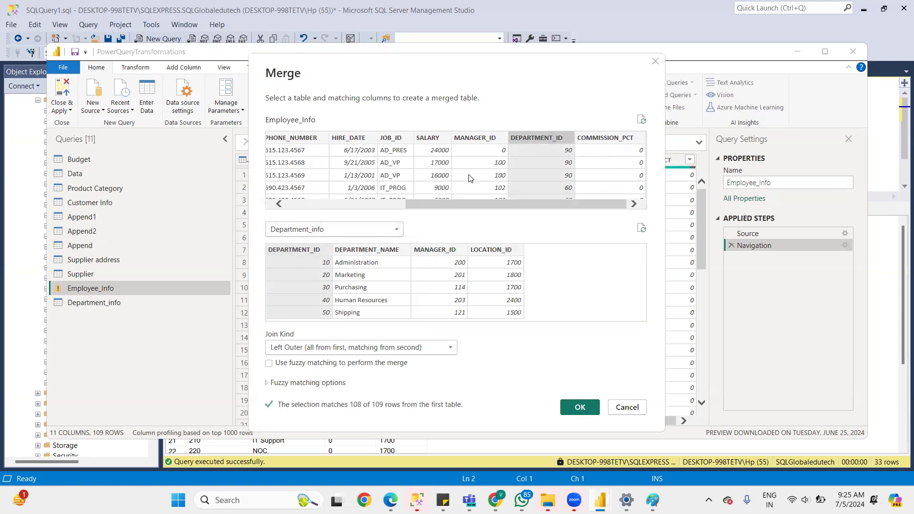
{"action": "left_click", "coordinate": [580, 407]}
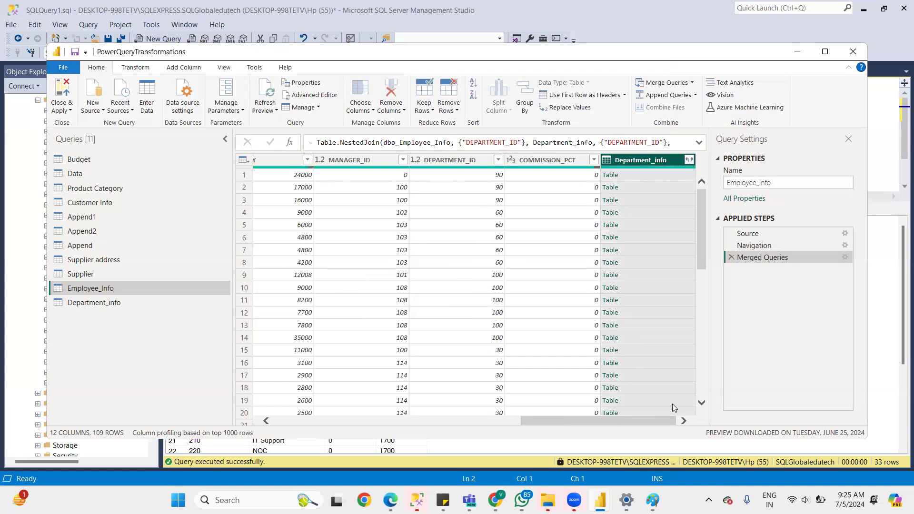
Expand the merged Department_info column to DEPARTMENT_NAME only, keeping the original column name as prefix
{"action": "left_click", "coordinate": [689, 160]}
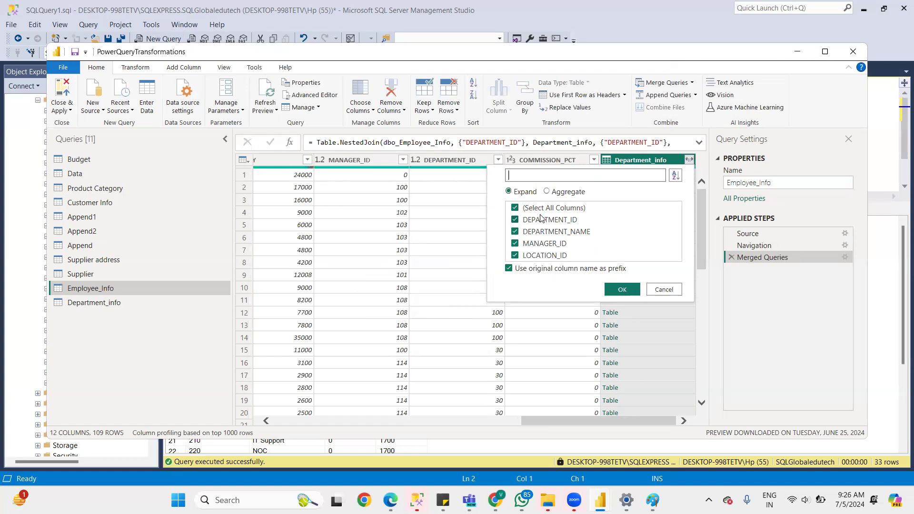
{"action": "left_click", "coordinate": [514, 208]}
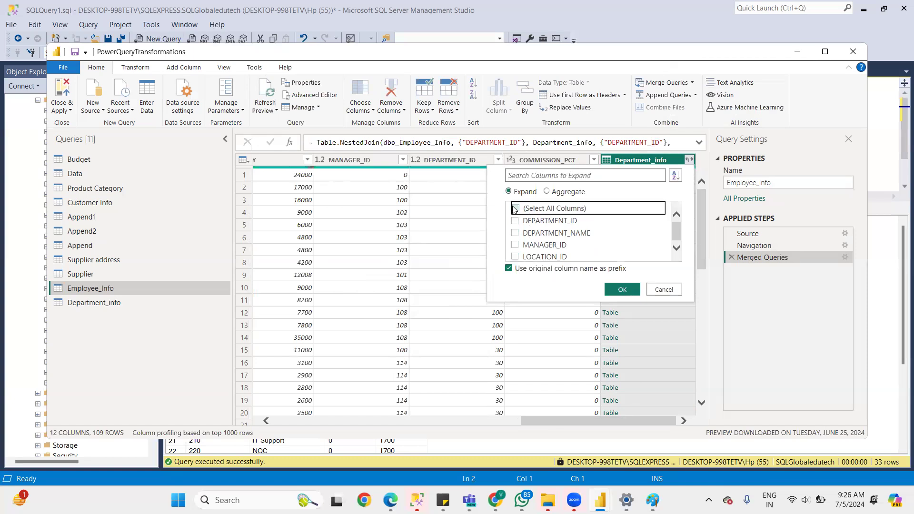
{"action": "left_click", "coordinate": [515, 233]}
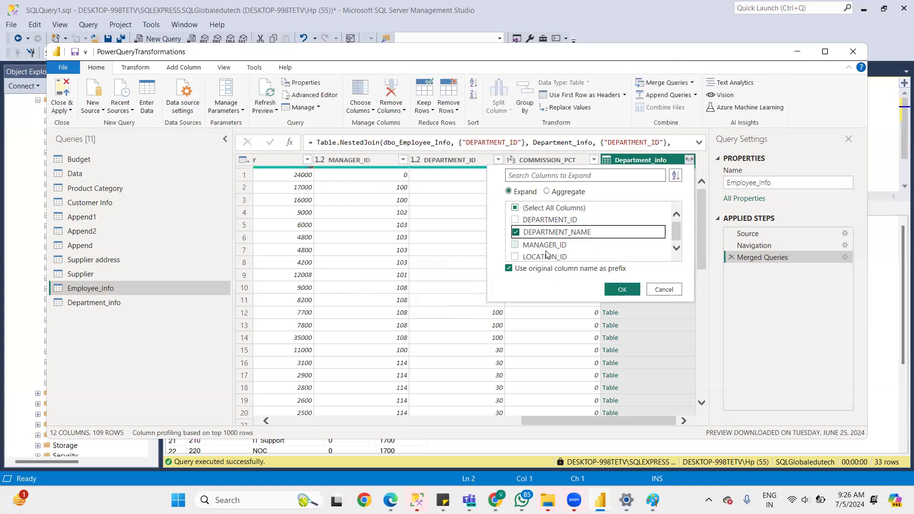
{"action": "left_click", "coordinate": [621, 291]}
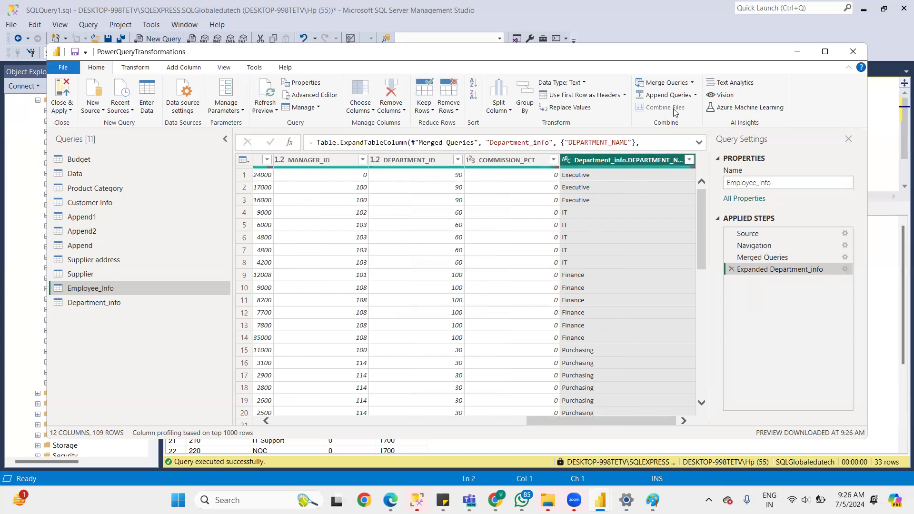
Review the join kinds and matching columns of the Merged Queries step, cancel, and view the expanded department name column
{"action": "left_click", "coordinate": [846, 258]}
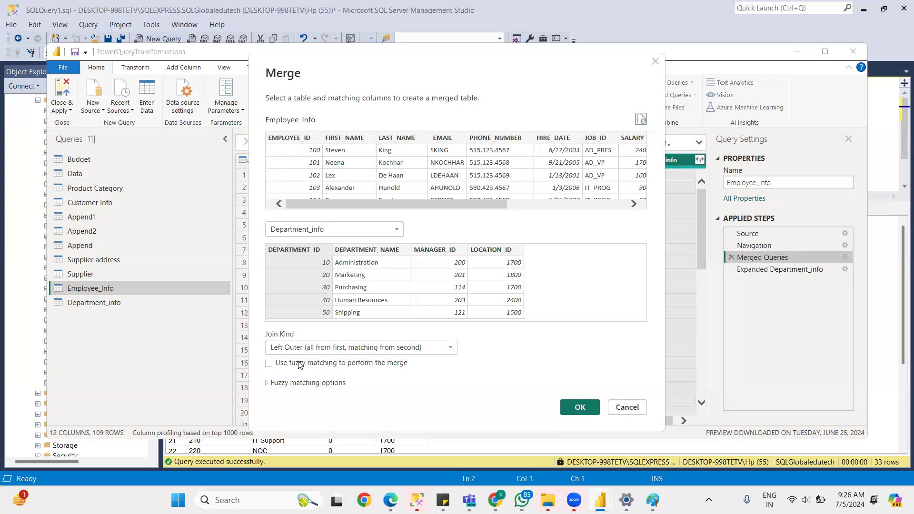
{"action": "left_click", "coordinate": [325, 347]}
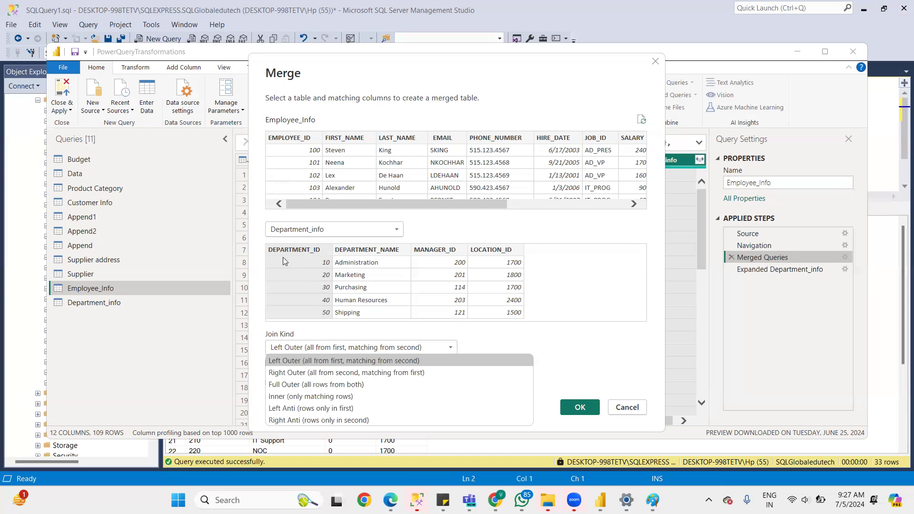
{"action": "left_click", "coordinate": [538, 205]}
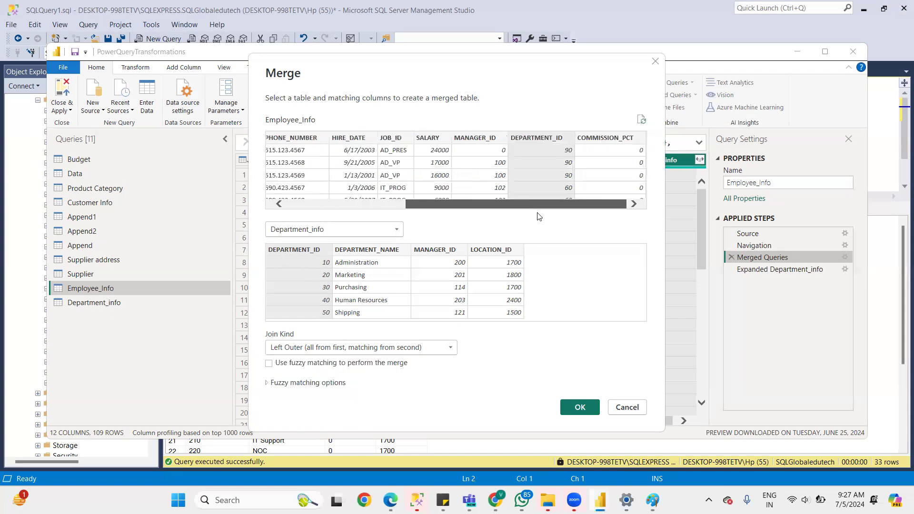
{"action": "left_click", "coordinate": [627, 408]}
{"action": "left_click", "coordinate": [743, 269]}
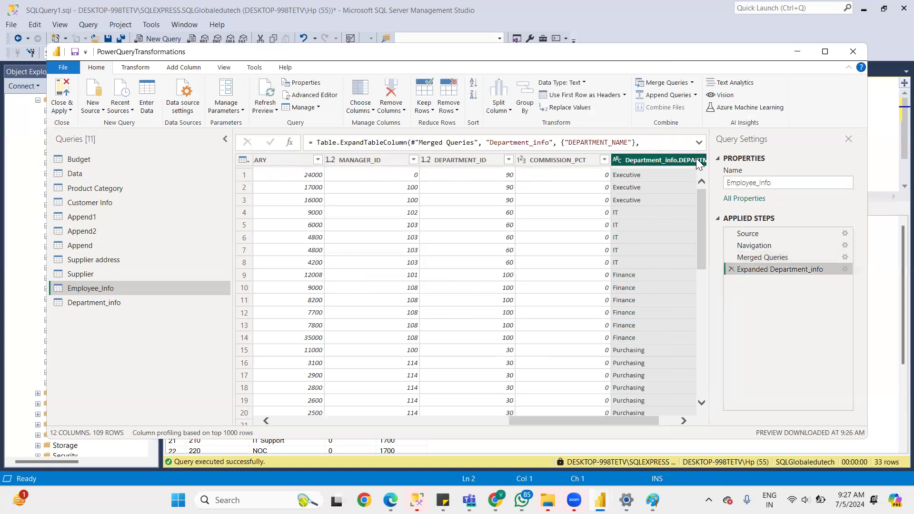
{"action": "left_click_drag", "start_coordinate": [580, 420], "coordinate": [702, 412]}
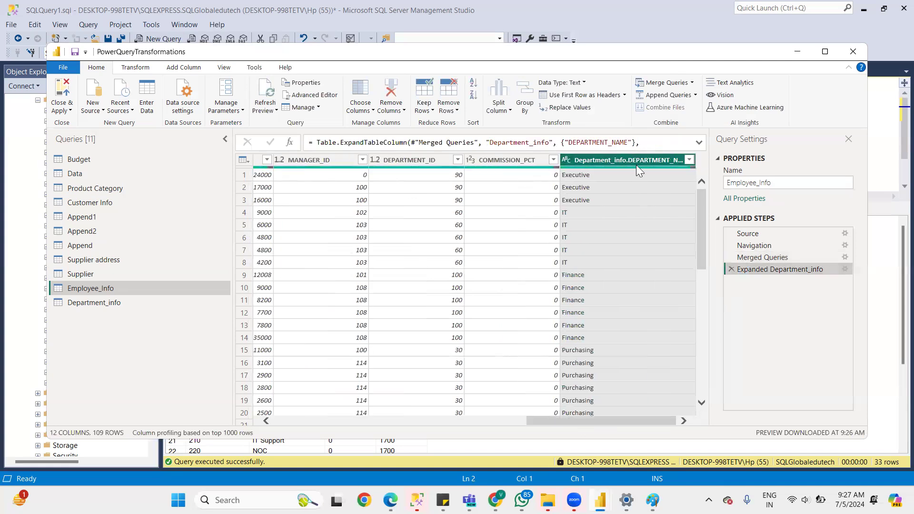
Filter the expanded department name column to null values only and check the DEPARTMENT_ID of the matching row
{"action": "left_click", "coordinate": [690, 161]}
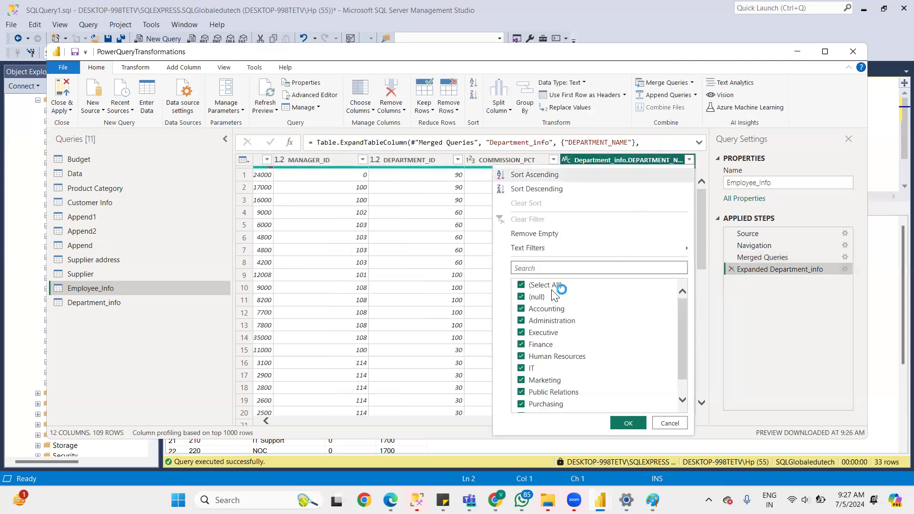
{"action": "left_click", "coordinate": [521, 285]}
{"action": "left_click", "coordinate": [521, 298]}
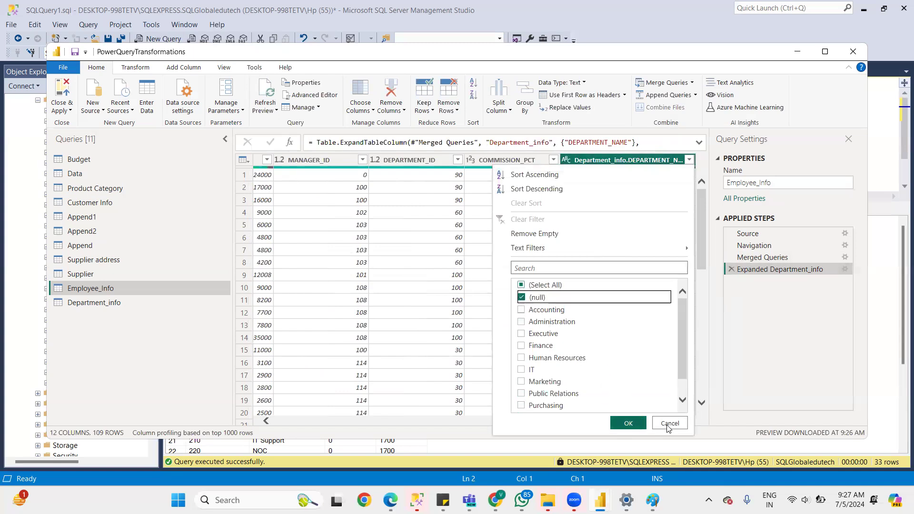
{"action": "left_click", "coordinate": [629, 423]}
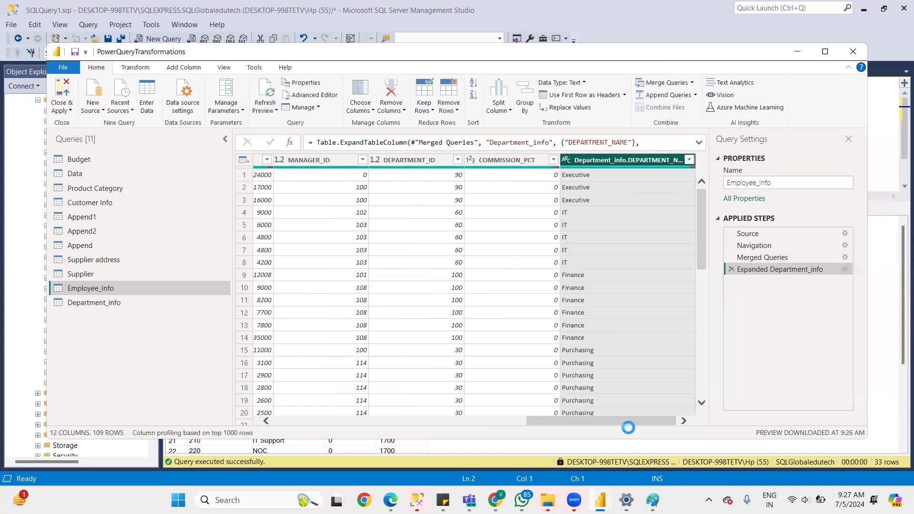
{"action": "left_click_drag", "start_coordinate": [565, 420], "coordinate": [534, 418]}
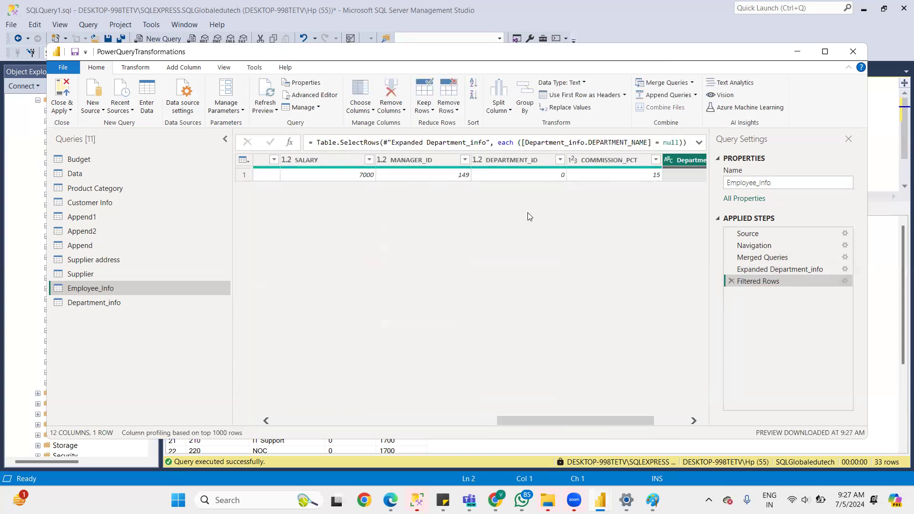
{"action": "left_click", "coordinate": [559, 177]}
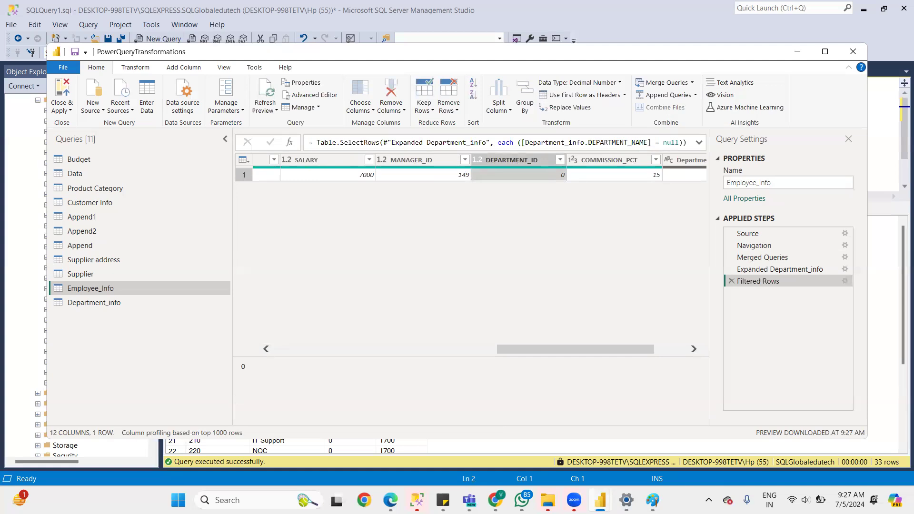
Switch to SQL Server Management Studio and run only the Select * from [dbo].[Employee_Info] query
{"action": "left_click", "coordinate": [417, 499]}
{"action": "left_click", "coordinate": [226, 441]}
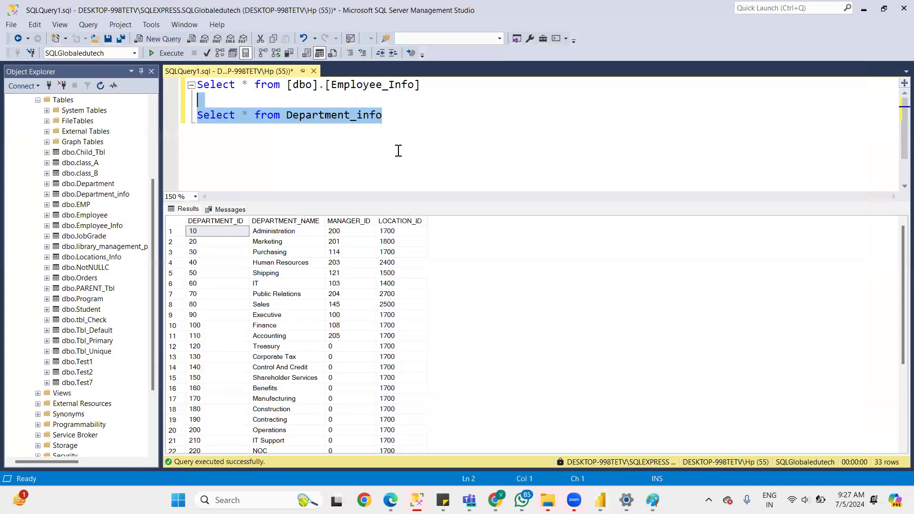
{"action": "left_click_drag", "start_coordinate": [421, 85], "coordinate": [197, 84]}
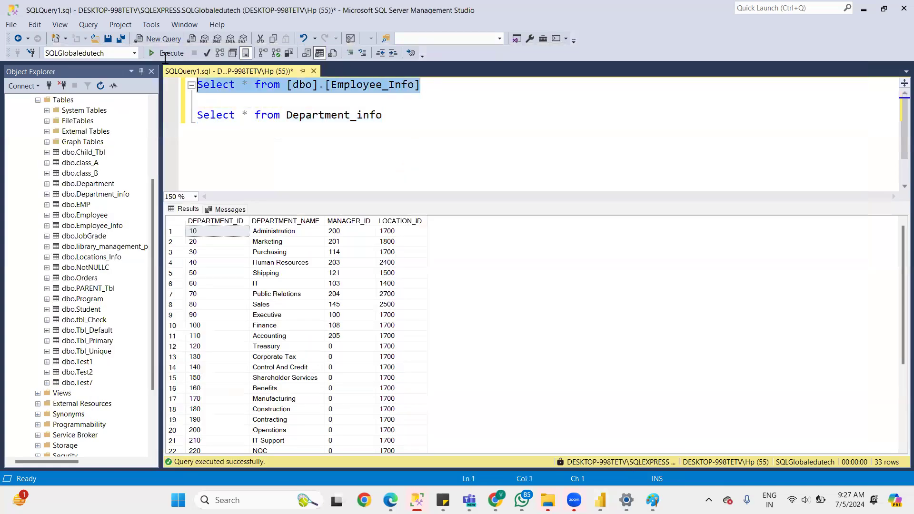
{"action": "left_click", "coordinate": [167, 52]}
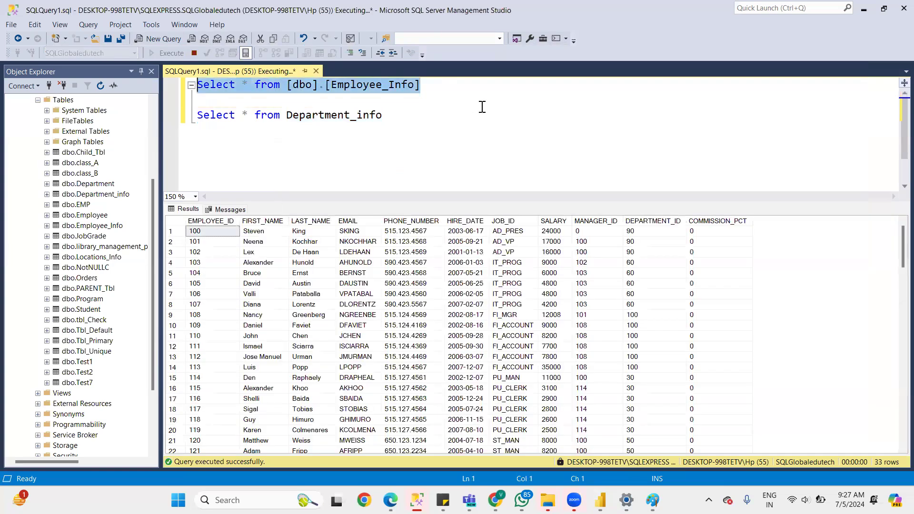
Add the condition where DEPARTMENT_ID =0 to the Employee_Info query, run it, and check the returned department ID
{"action": "left_click", "coordinate": [434, 87]}
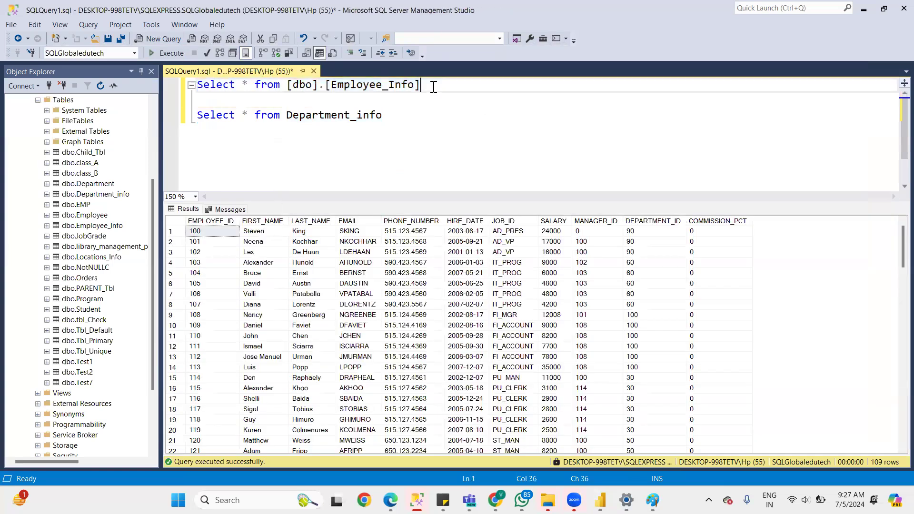
{"action": "type", "text": "where Depart"}
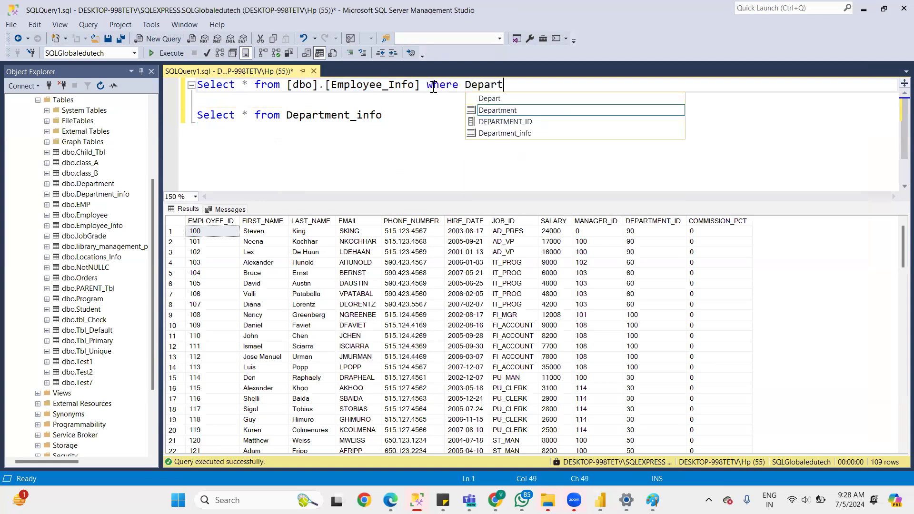
{"action": "double_click", "coordinate": [497, 121]}
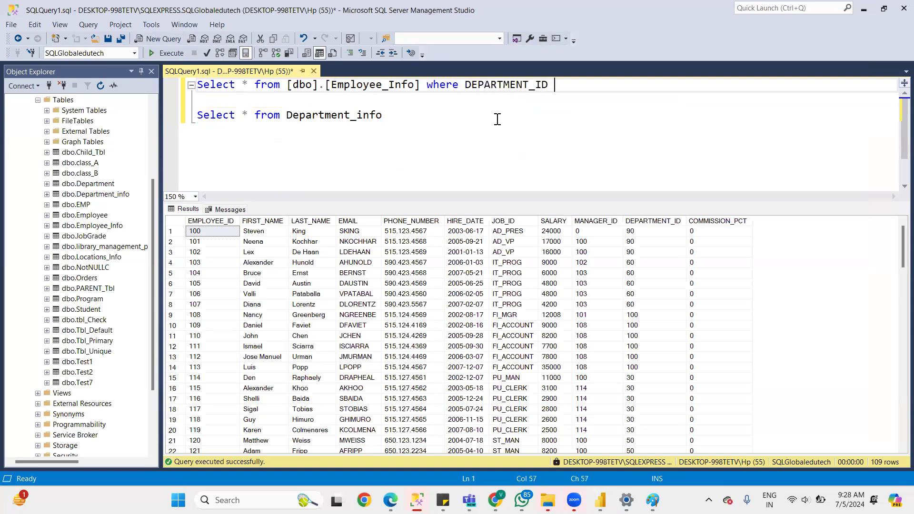
{"action": "type", "text": "=0"}
{"action": "left_click_drag", "start_coordinate": [592, 85], "coordinate": [78, 39]}
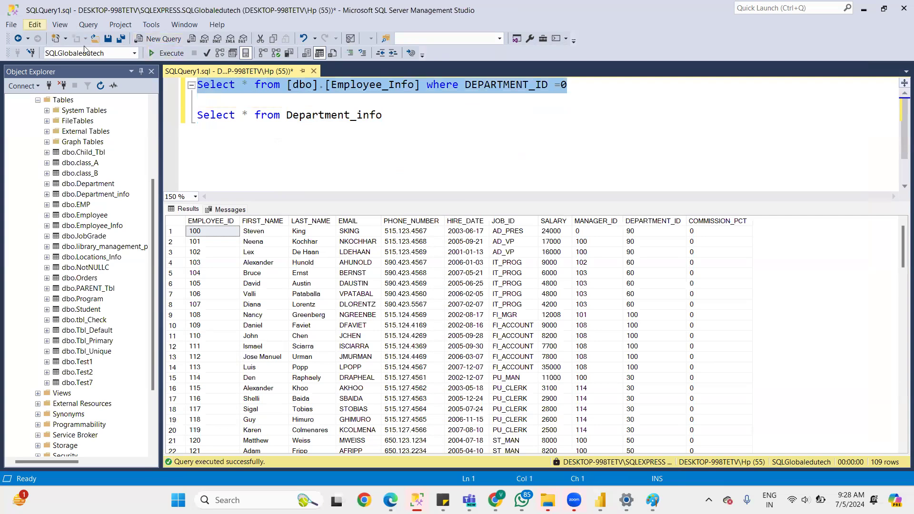
{"action": "key", "text": "F5"}
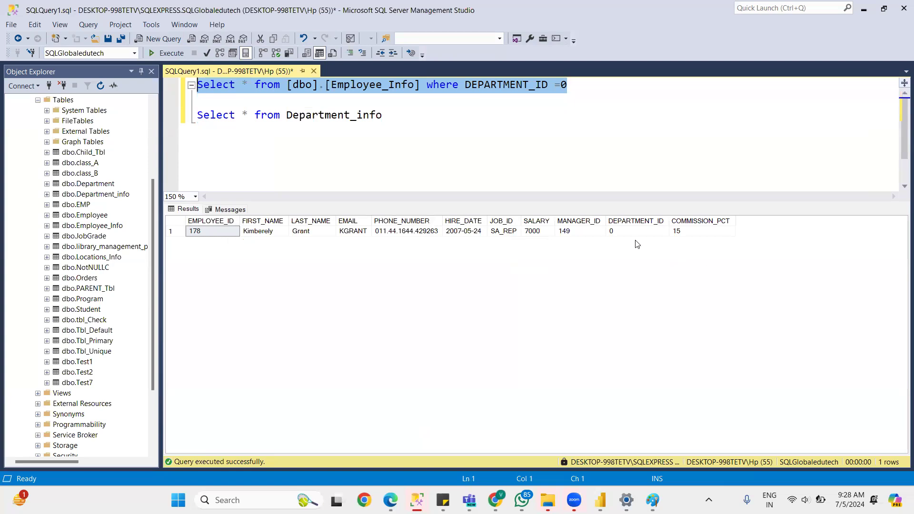
{"action": "left_click", "coordinate": [619, 232]}
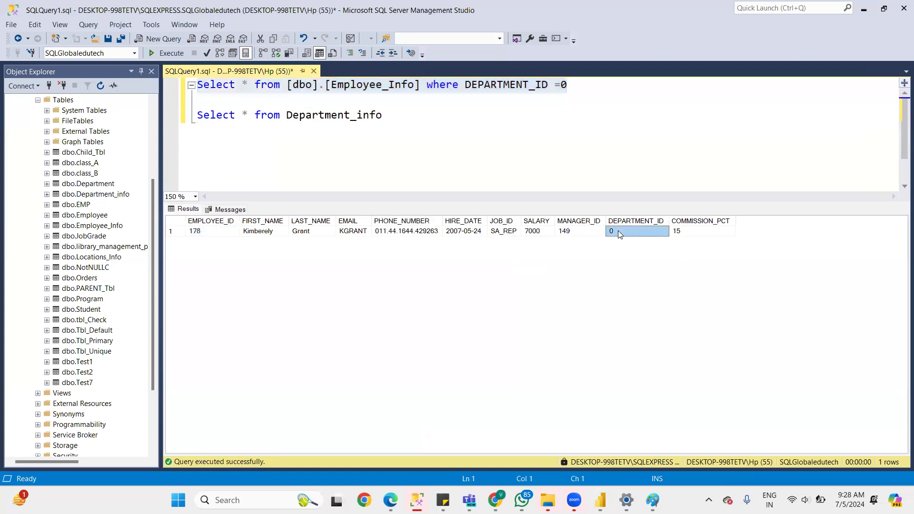
Copy the where DEPARTMENT_ID =0 condition onto the Department_info query and run that query alone
{"action": "left_click", "coordinate": [406, 118]}
{"action": "left_click_drag", "start_coordinate": [424, 89], "coordinate": [586, 89]}
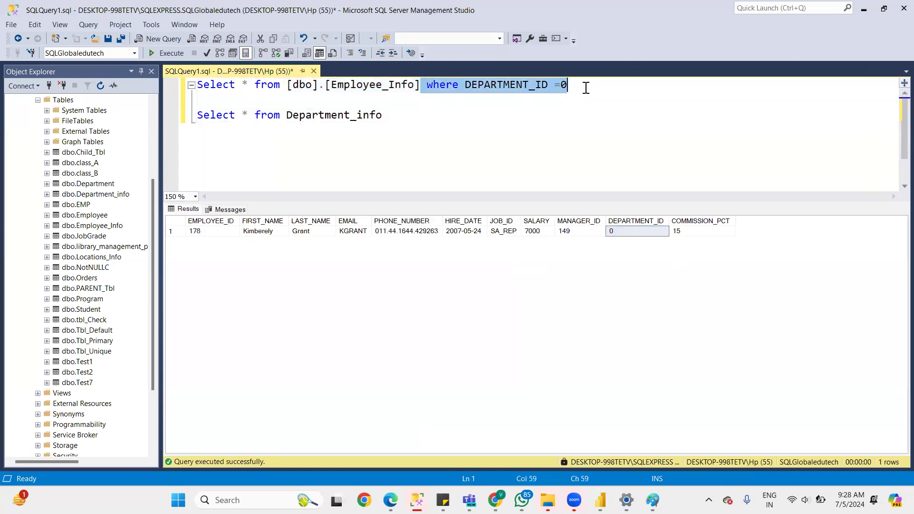
{"action": "key", "text": "ctrl+c"}
{"action": "left_click", "coordinate": [412, 119]}
{"action": "key", "text": "ctrl+v"}
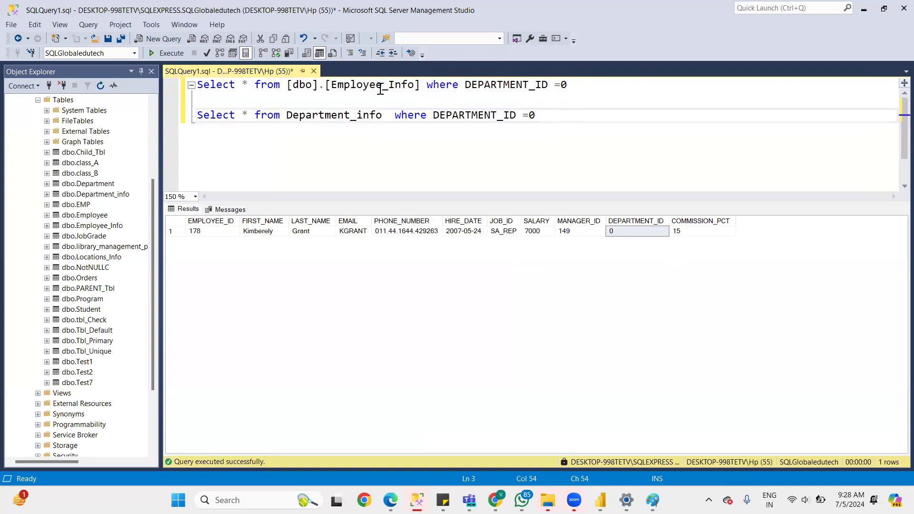
{"action": "key", "text": "shift+Home"}
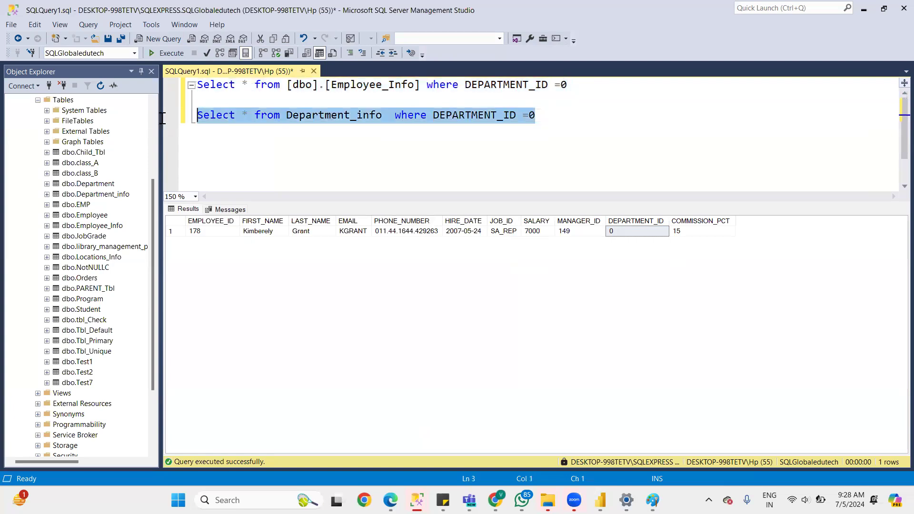
{"action": "left_click", "coordinate": [173, 55]}
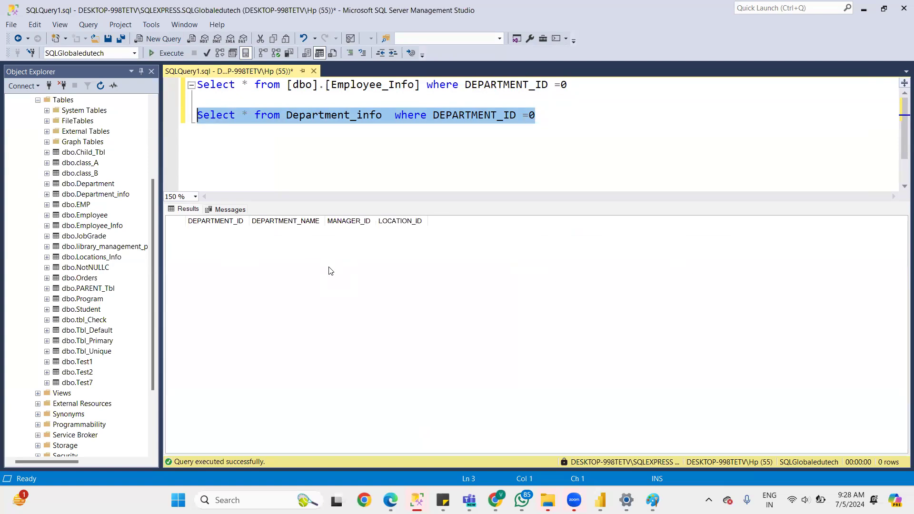
Run the Department_info query without its where condition and look through all department IDs
{"action": "left_click_drag", "start_coordinate": [383, 115], "coordinate": [123, 103]}
{"action": "left_click", "coordinate": [168, 53]}
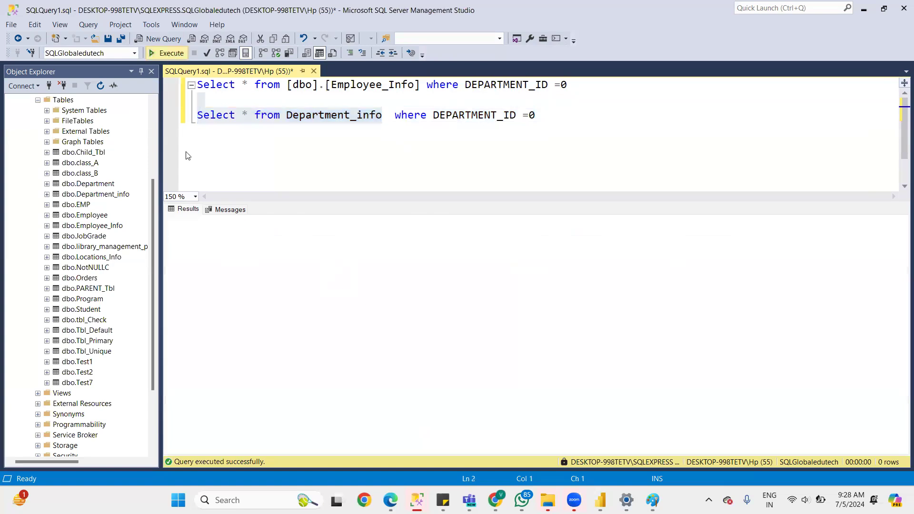
{"action": "scroll", "coordinate": [193, 233], "scroll_direction": "down", "scroll_amount": 4}
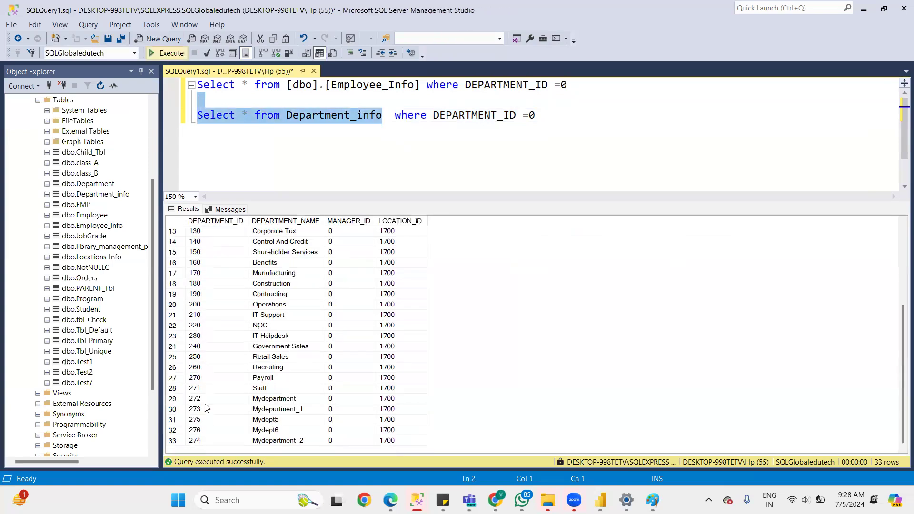
{"action": "scroll", "coordinate": [208, 278], "scroll_direction": "up", "scroll_amount": 4}
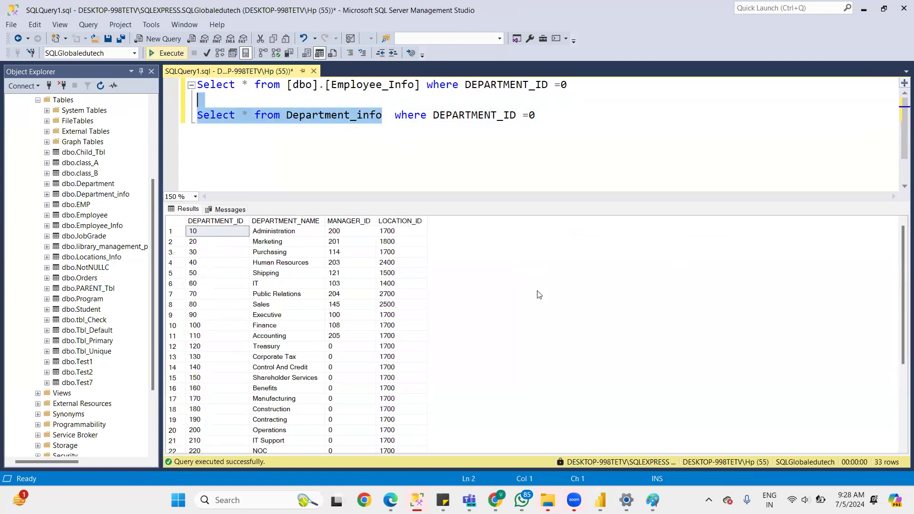
Switch back to the Power Query Editor and examine the filtered row's employee ID and department name
{"action": "mouse_move", "coordinate": [601, 497]}
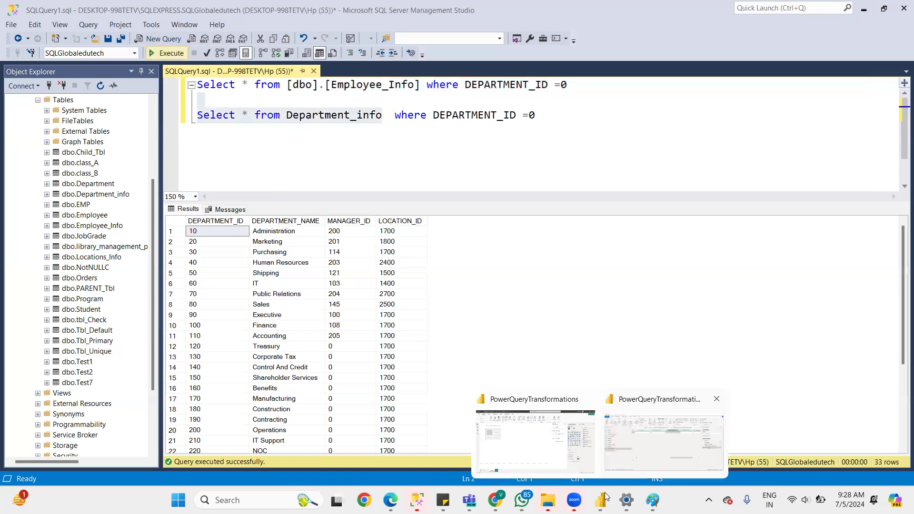
{"action": "left_click", "coordinate": [526, 433]}
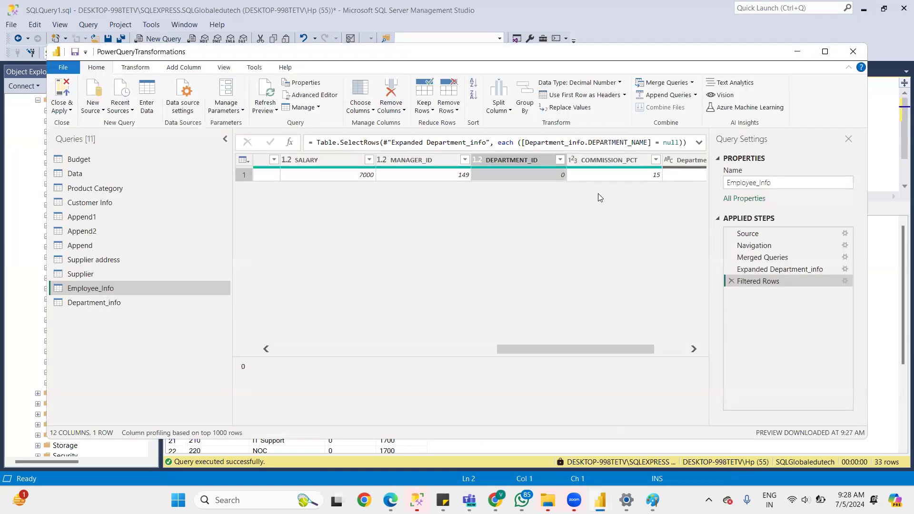
{"action": "left_click_drag", "start_coordinate": [577, 345], "coordinate": [306, 343]}
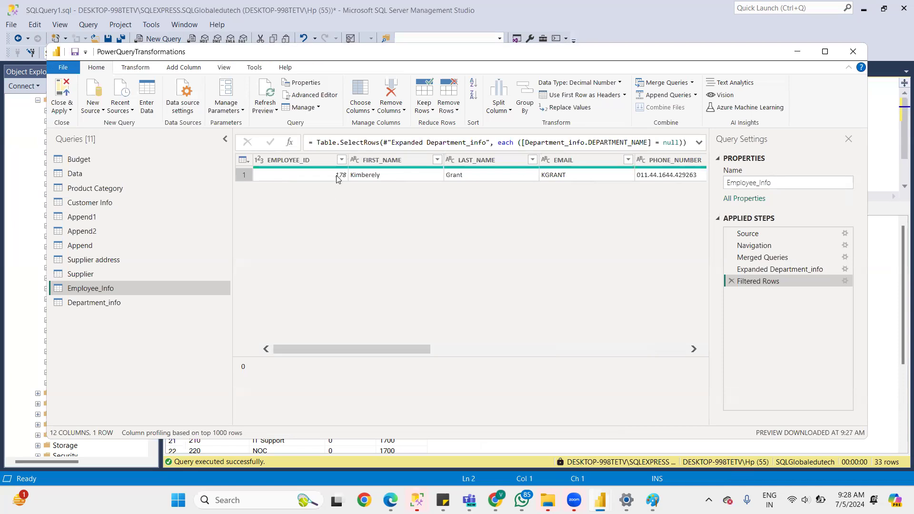
{"action": "left_click_drag", "start_coordinate": [401, 350], "coordinate": [729, 364]}
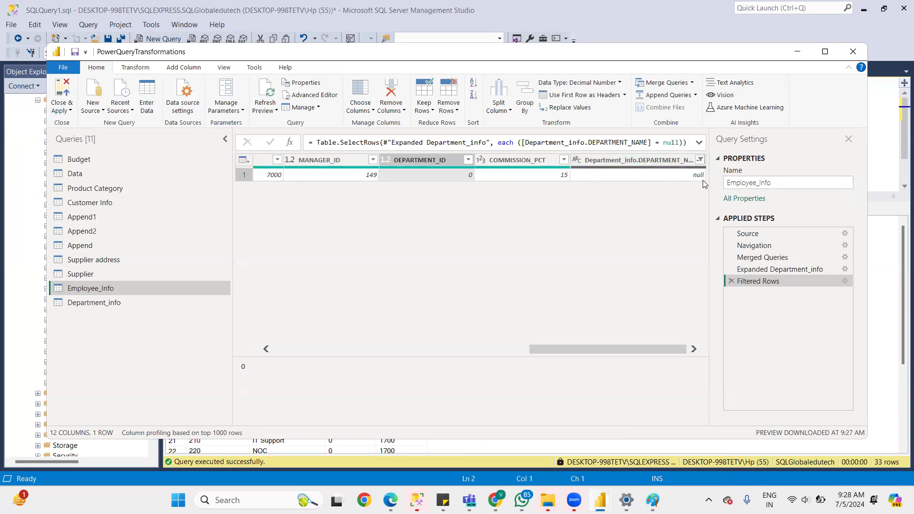
Turn on fuzzy matching for the Left Outer merge with Department_info, then recheck and reapply the merge settings
{"action": "left_click", "coordinate": [844, 259]}
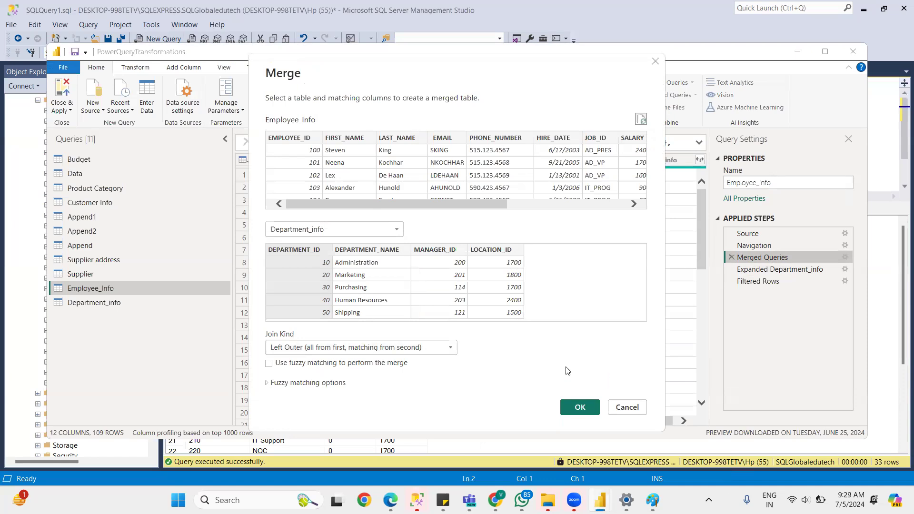
{"action": "left_click", "coordinate": [576, 406]}
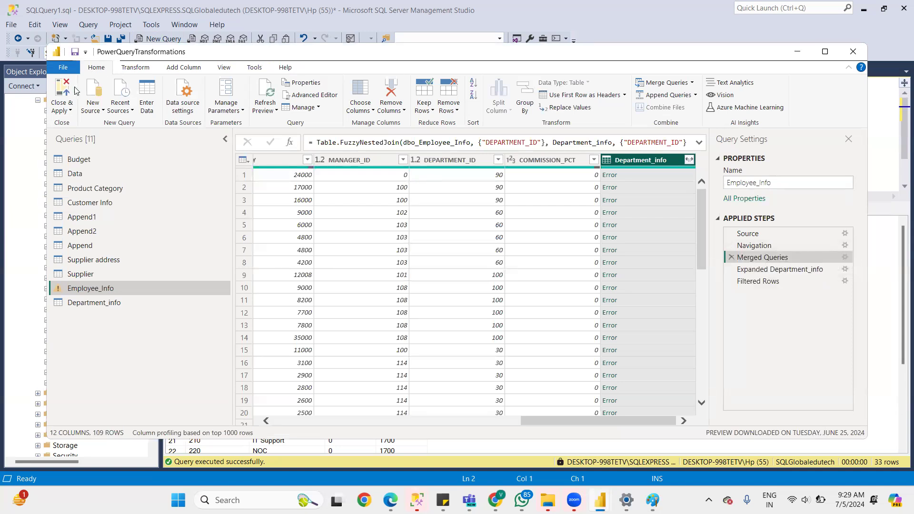
{"action": "left_click", "coordinate": [845, 257]}
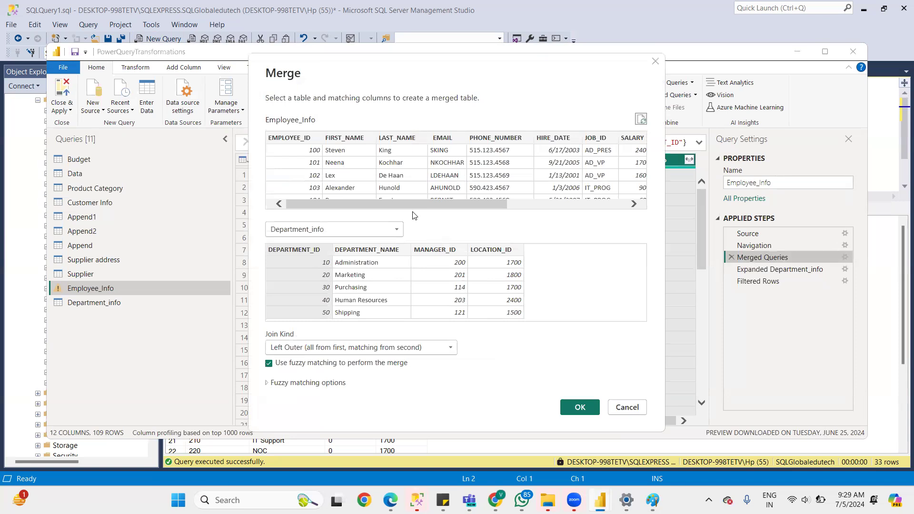
{"action": "left_click_drag", "start_coordinate": [419, 208], "coordinate": [452, 224]}
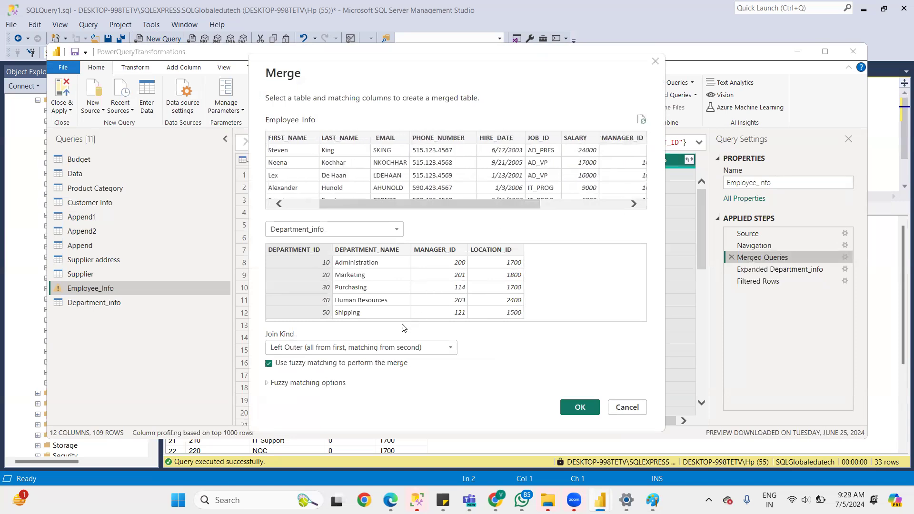
{"action": "left_click", "coordinate": [341, 352]}
{"action": "left_click", "coordinate": [305, 360]}
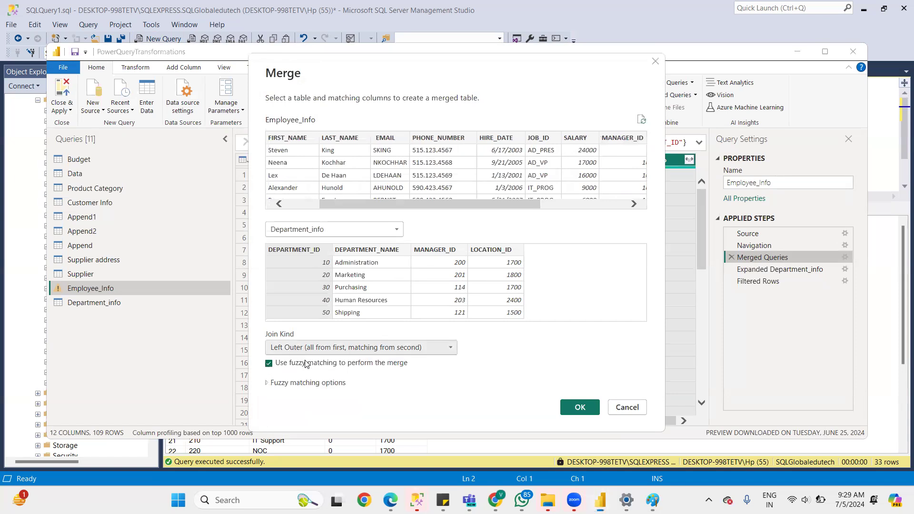
{"action": "left_click", "coordinate": [576, 408]}
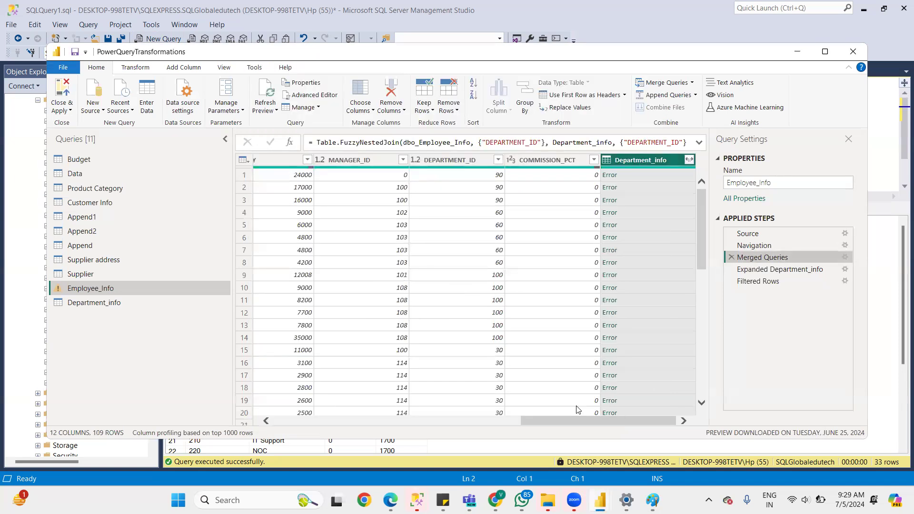
Delete the Filtered Rows, Expanded Department_info and Merged Queries steps from the Employee_Info query
{"action": "left_click", "coordinate": [730, 280]}
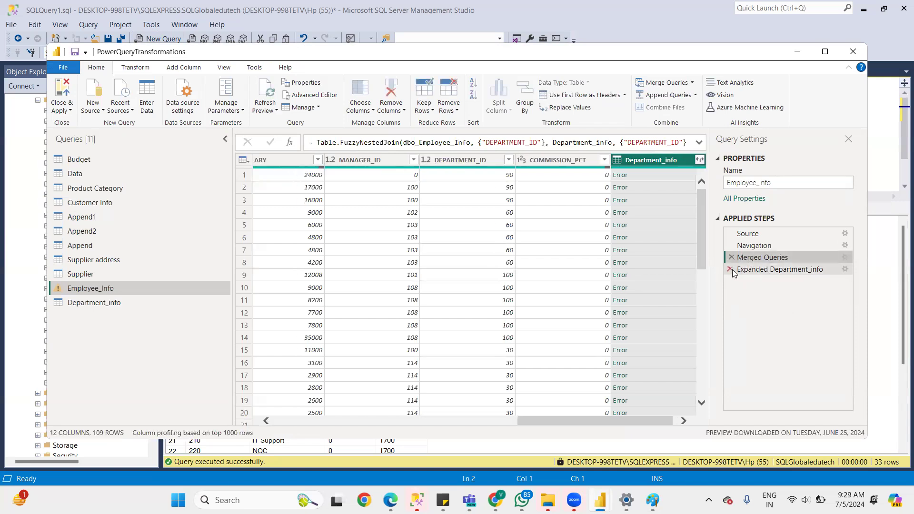
{"action": "left_click", "coordinate": [729, 269]}
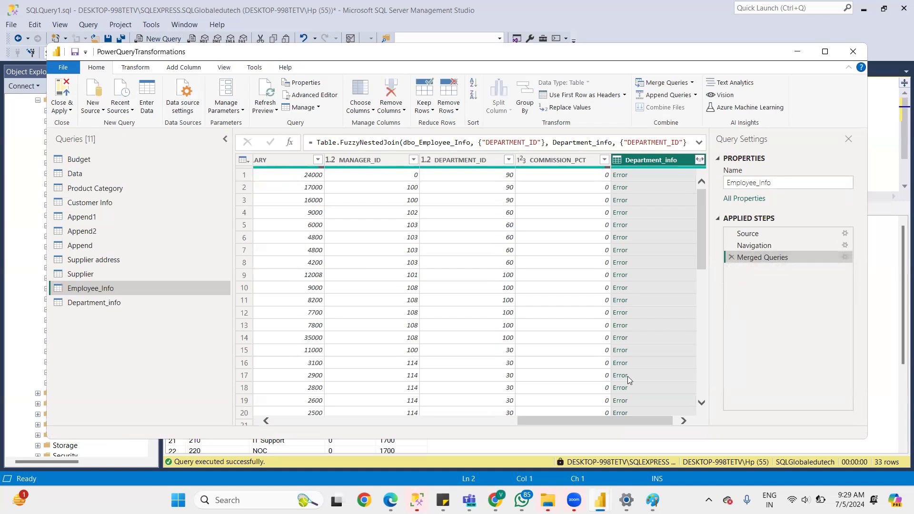
{"action": "left_click_drag", "start_coordinate": [652, 419], "coordinate": [682, 421]}
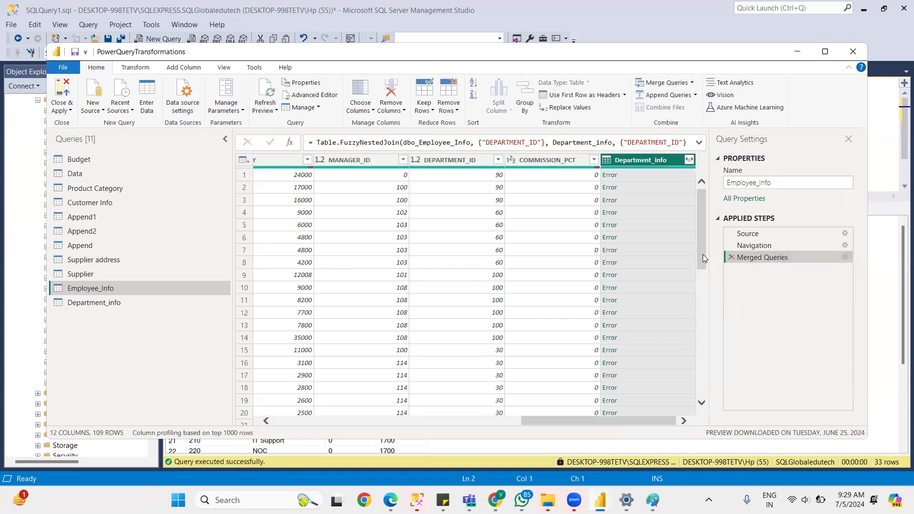
{"action": "left_click", "coordinate": [730, 258]}
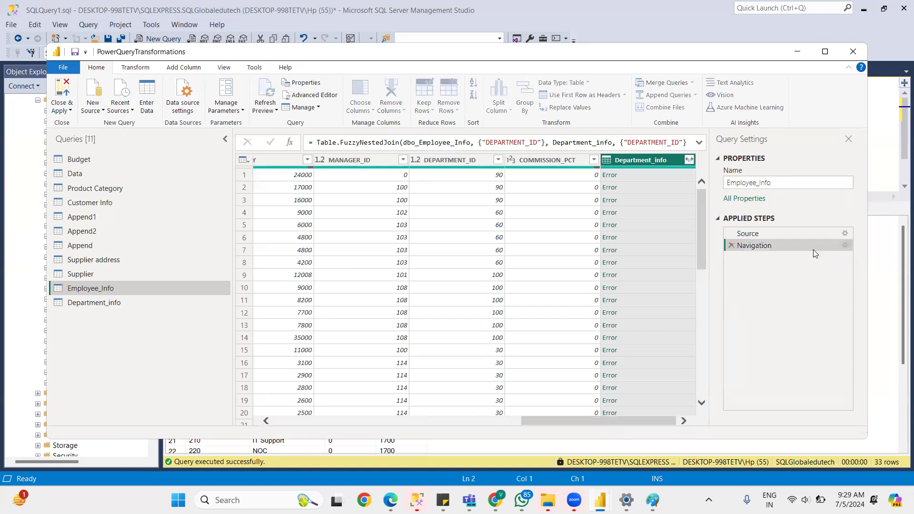
Merge Employee_Info with Department_info on DEPARTMENT_ID using a Left Outer join without fuzzy matching
{"action": "left_click", "coordinate": [659, 81]}
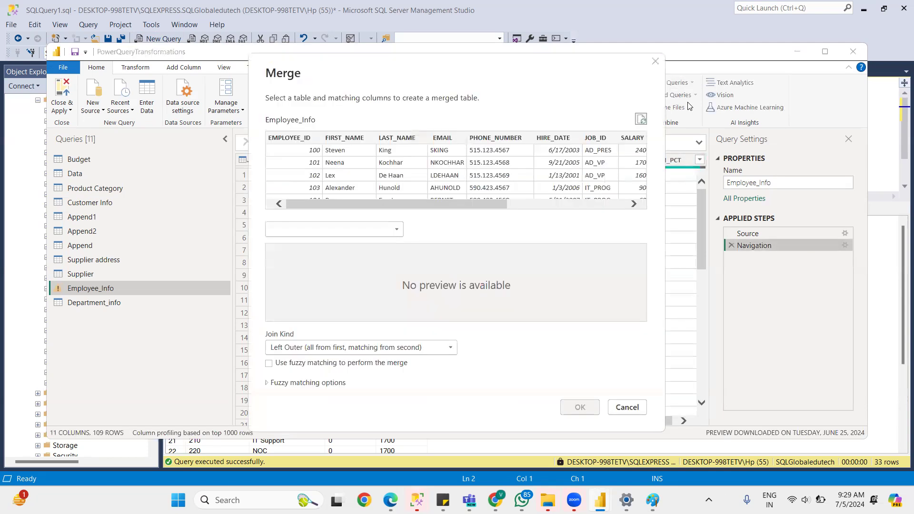
{"action": "left_click", "coordinate": [360, 230]}
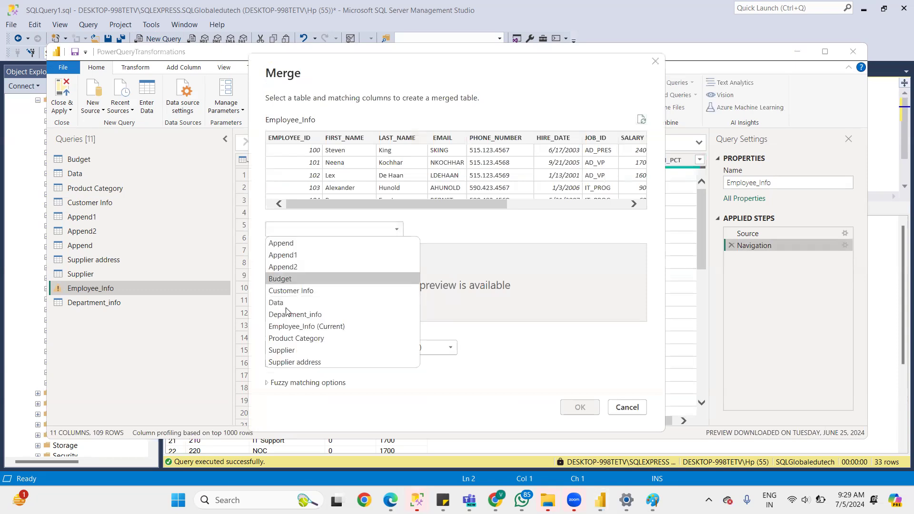
{"action": "left_click", "coordinate": [290, 315]}
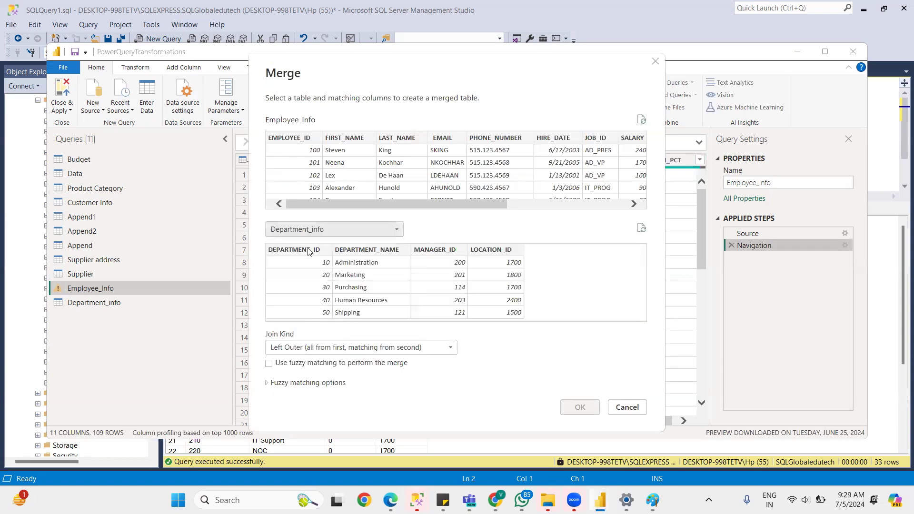
{"action": "left_click_drag", "start_coordinate": [436, 205], "coordinate": [556, 206]}
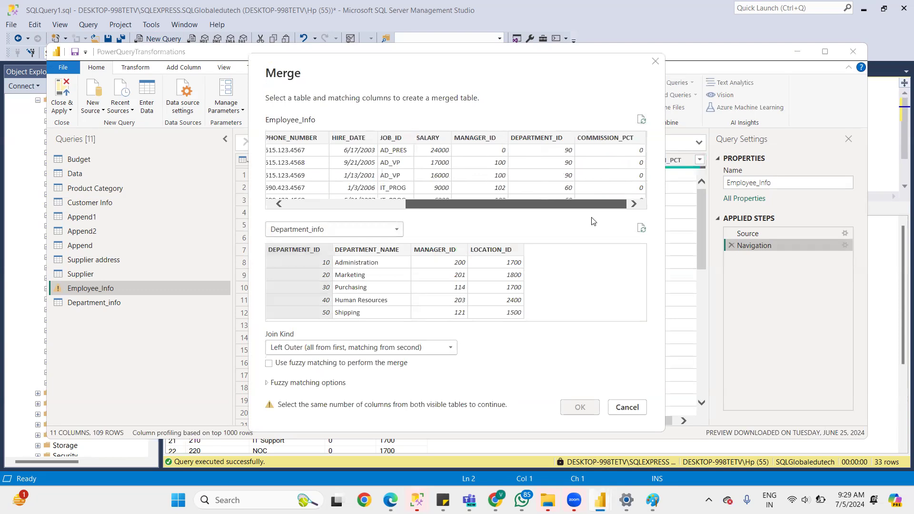
{"action": "left_click", "coordinate": [518, 137]}
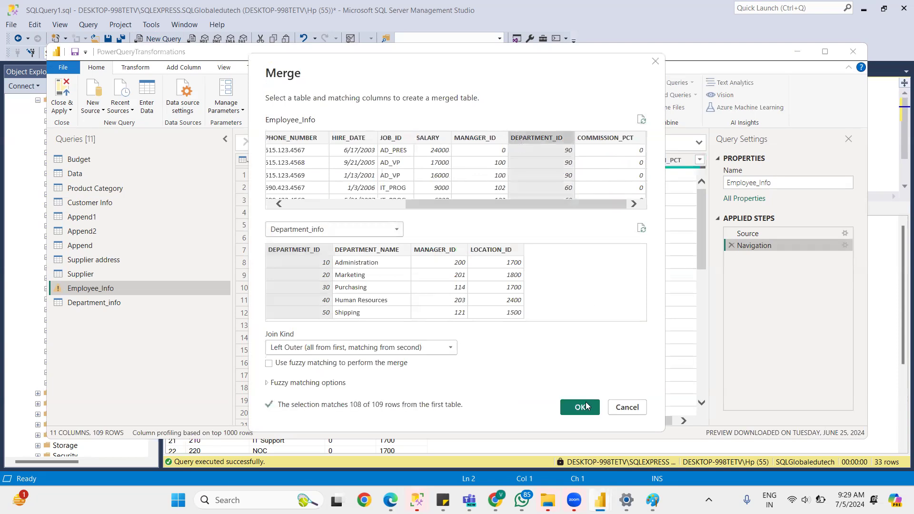
{"action": "left_click", "coordinate": [589, 407]}
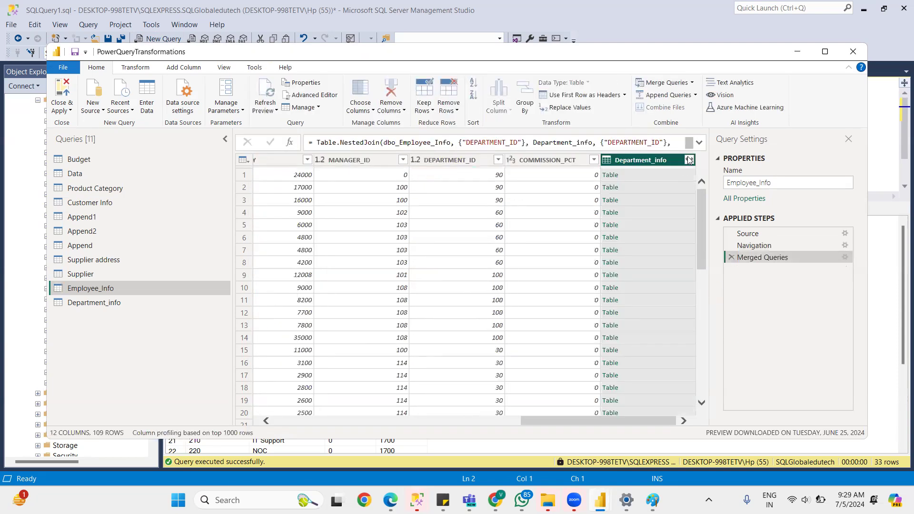
Expand the merged Department_info column to only DEPARTMENT_NAME, keeping the original column name as prefix, and look through the rows
{"action": "left_click", "coordinate": [688, 160]}
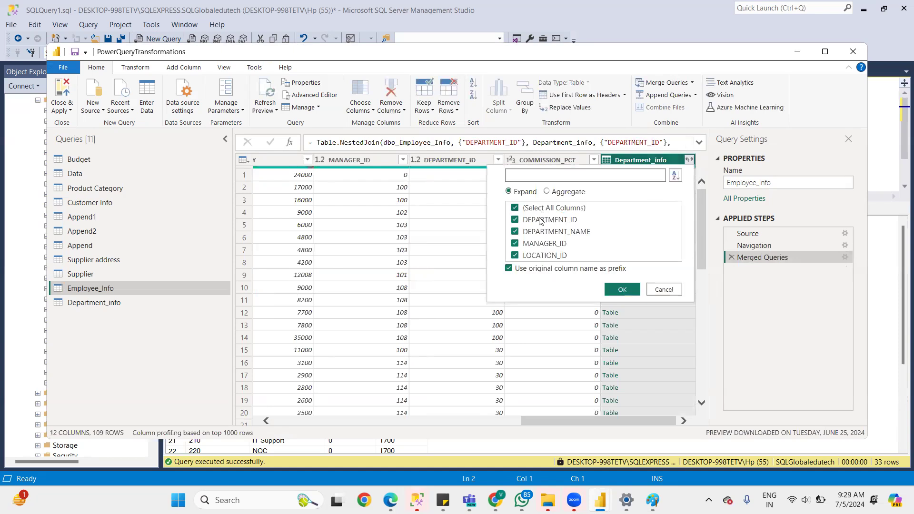
{"action": "left_click", "coordinate": [538, 208]}
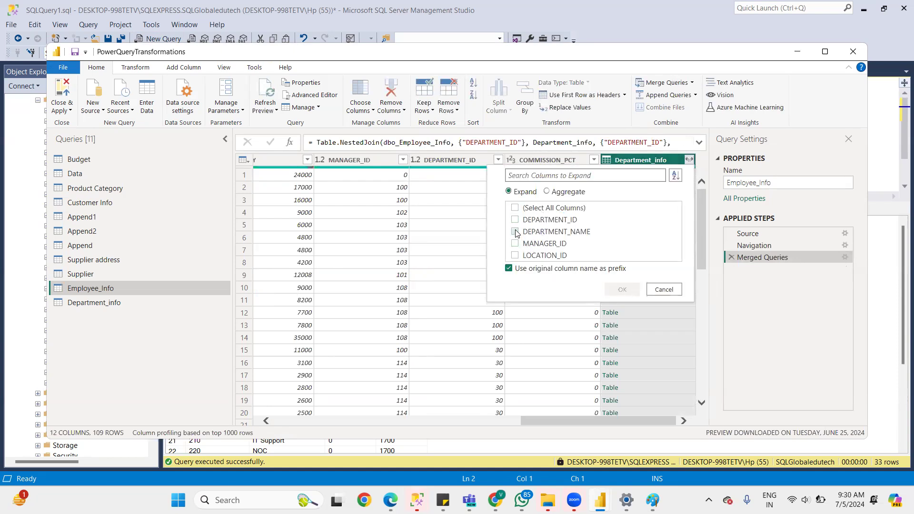
{"action": "left_click", "coordinate": [515, 232]}
{"action": "left_click", "coordinate": [622, 289]}
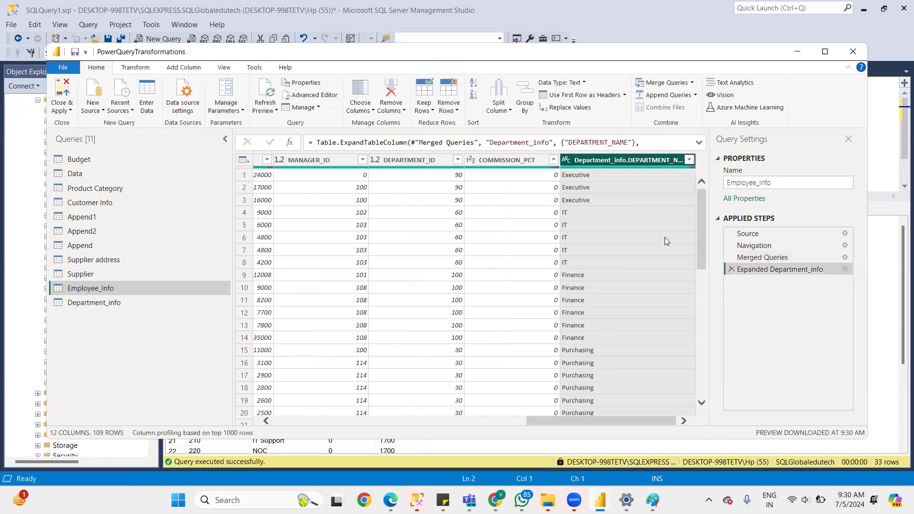
{"action": "scroll", "coordinate": [667, 257], "scroll_direction": "down", "scroll_amount": 6}
{"action": "scroll", "coordinate": [669, 291], "scroll_direction": "up", "scroll_amount": 6}
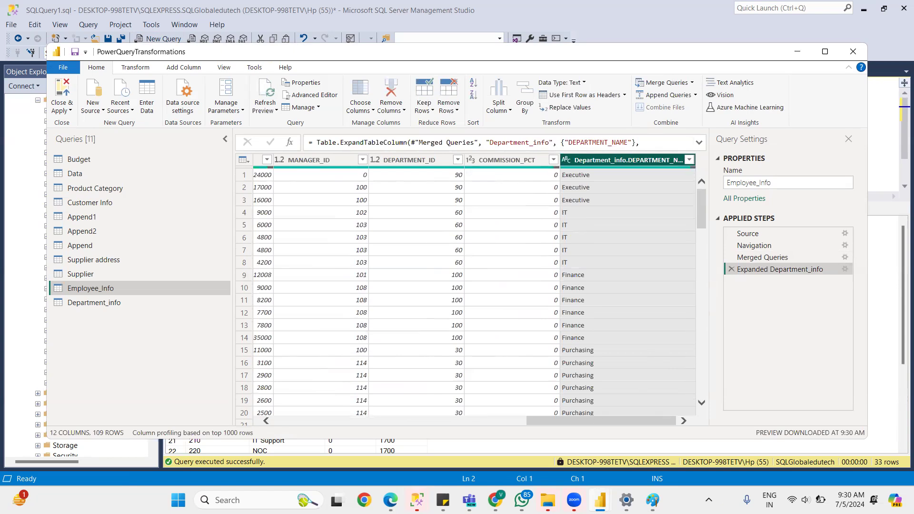
Switch to SQL Server Management Studio, run the Employee_Info query where DEPARTMENT_ID =0, and compare its result with the Department_info query's condition
{"action": "left_click", "coordinate": [417, 499]}
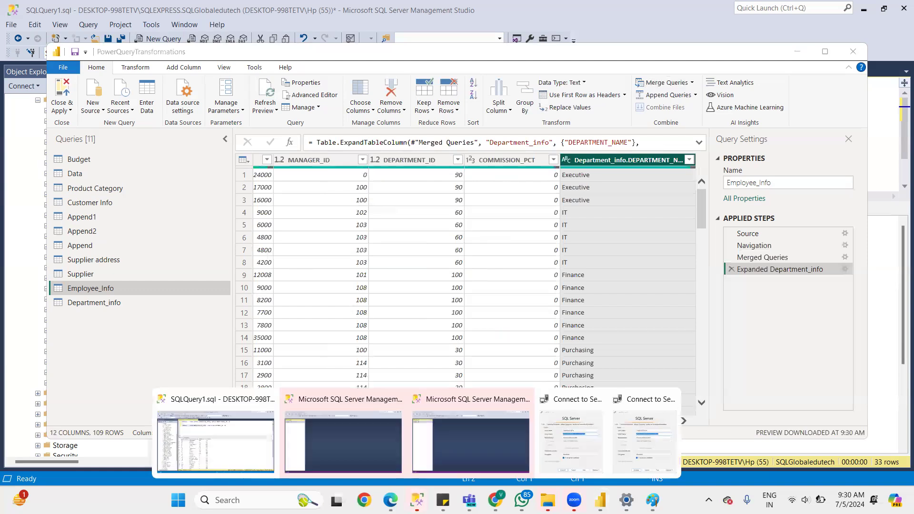
{"action": "left_click", "coordinate": [218, 443]}
{"action": "left_click_drag", "start_coordinate": [592, 86], "coordinate": [158, 57]}
{"action": "left_click", "coordinate": [171, 52]}
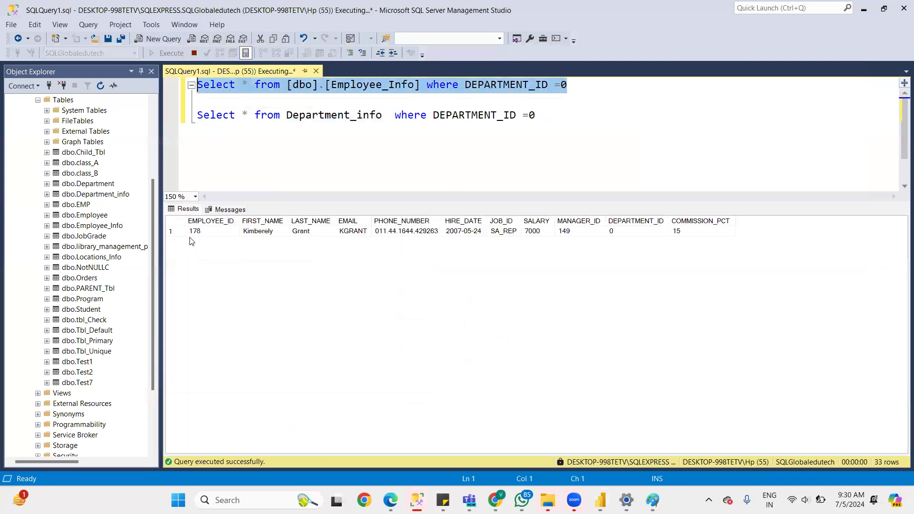
{"action": "left_click", "coordinate": [204, 230]}
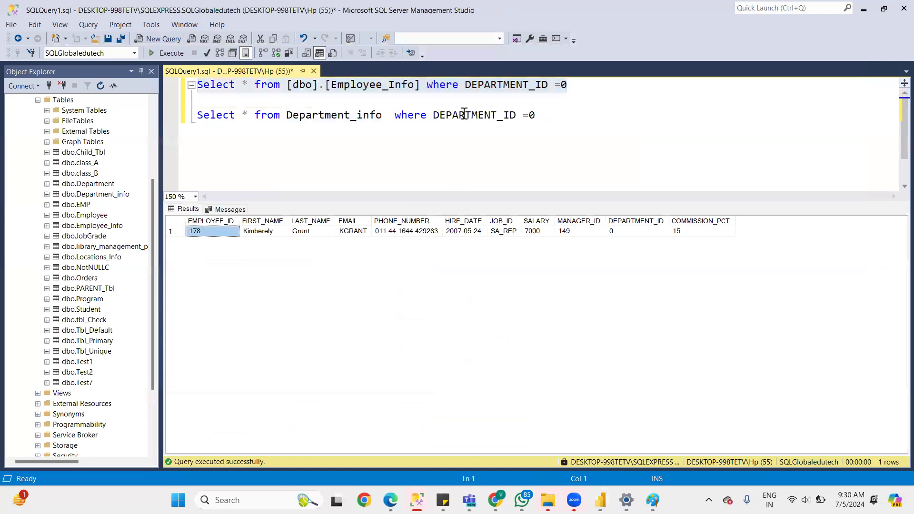
{"action": "left_click_drag", "start_coordinate": [433, 114], "coordinate": [535, 115]}
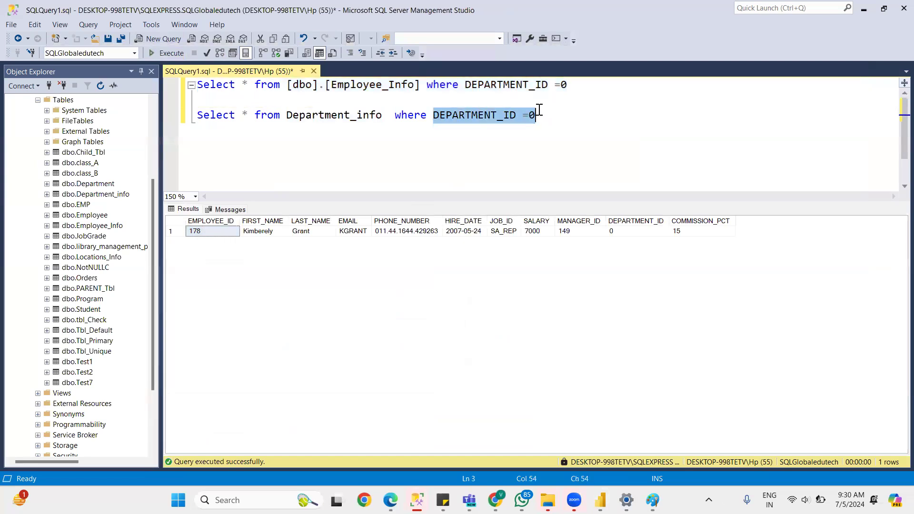
{"action": "left_click", "coordinate": [617, 231]}
{"action": "left_click_drag", "start_coordinate": [556, 117], "coordinate": [187, 114]}
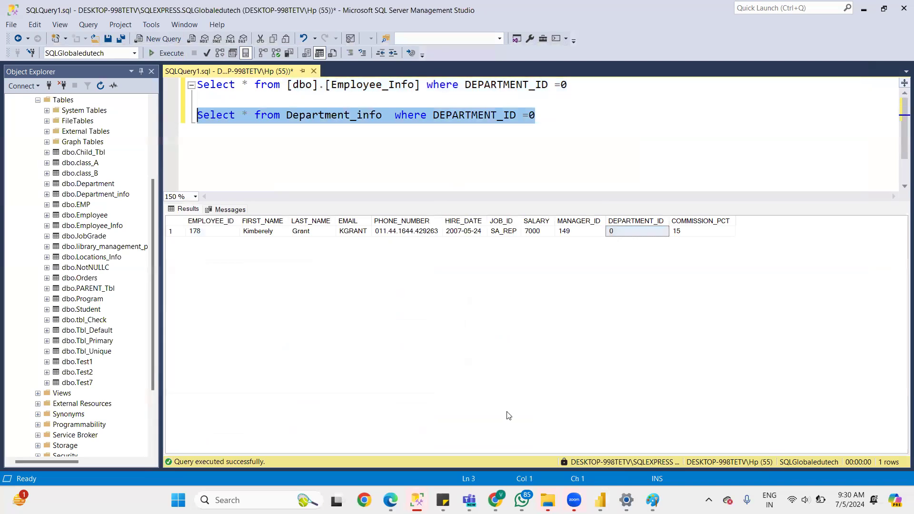
Switch back to the Power Query Editor, review the Left Outer merge settings, and return to the Expanded Department_info step
{"action": "mouse_move", "coordinate": [600, 500]}
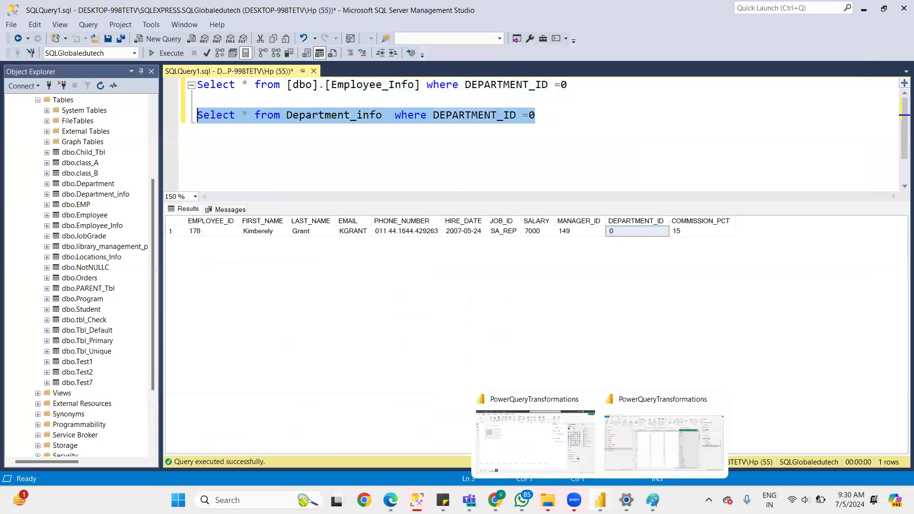
{"action": "left_click", "coordinate": [606, 419]}
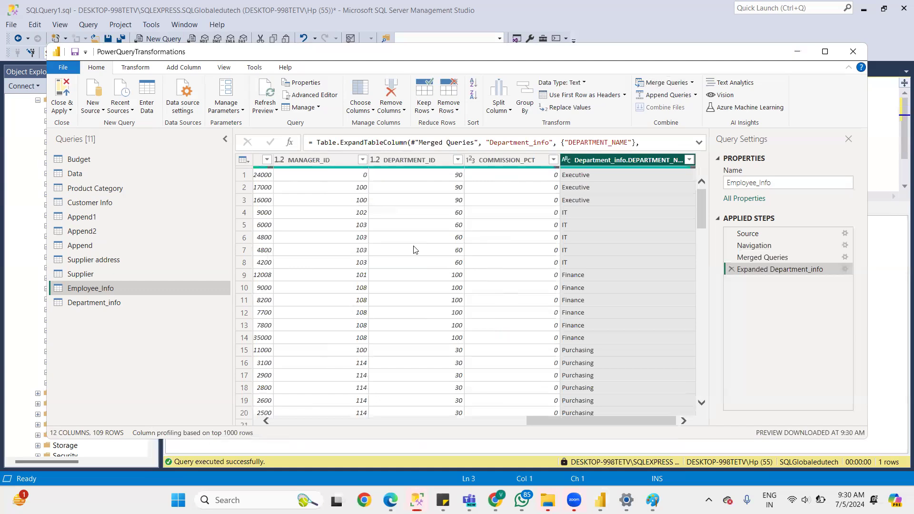
{"action": "left_click", "coordinate": [843, 258]}
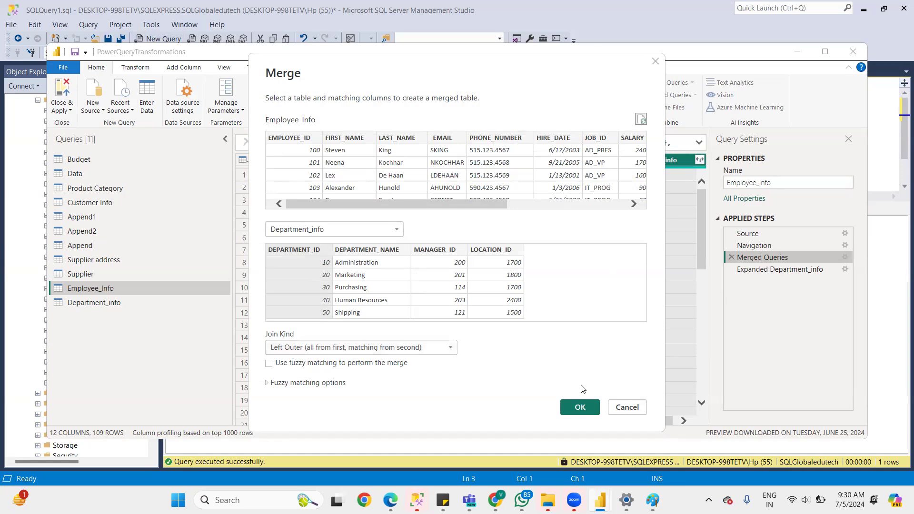
{"action": "left_click", "coordinate": [583, 407]}
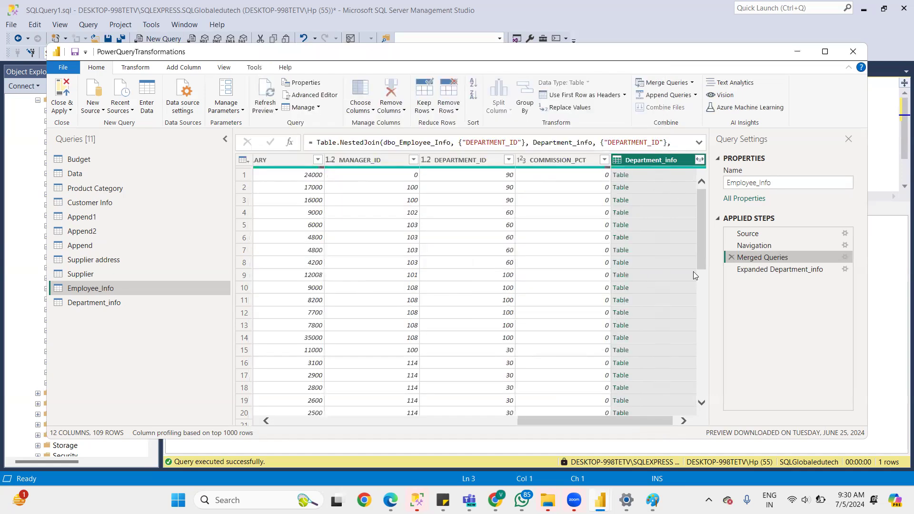
{"action": "left_click", "coordinate": [754, 270]}
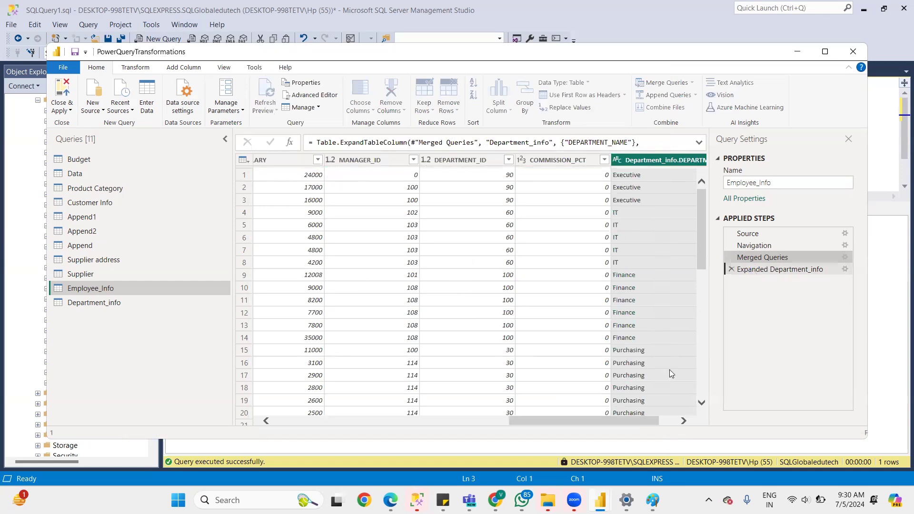
Filter EMPLOYEE_ID with an equals condition for the employee ID found in the SQL query, and check that row's department name
{"action": "left_click_drag", "start_coordinate": [641, 420], "coordinate": [405, 421]}
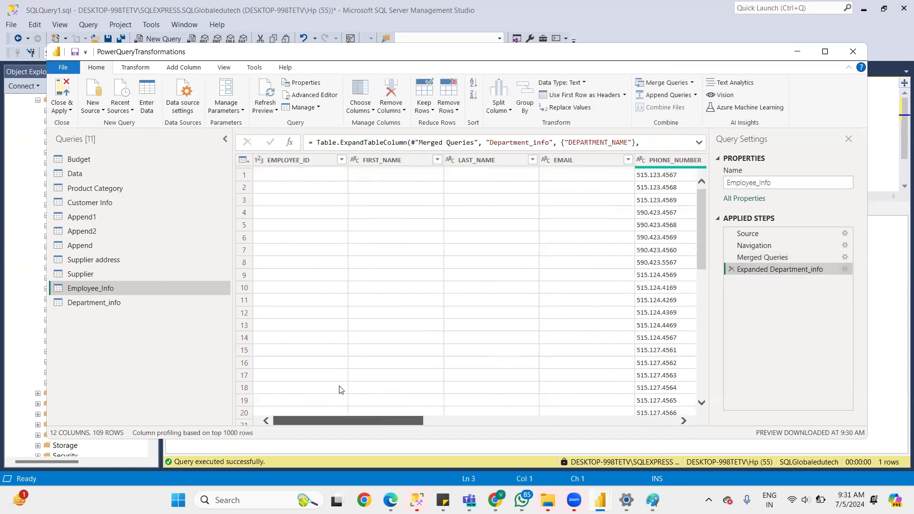
{"action": "left_click", "coordinate": [341, 160]}
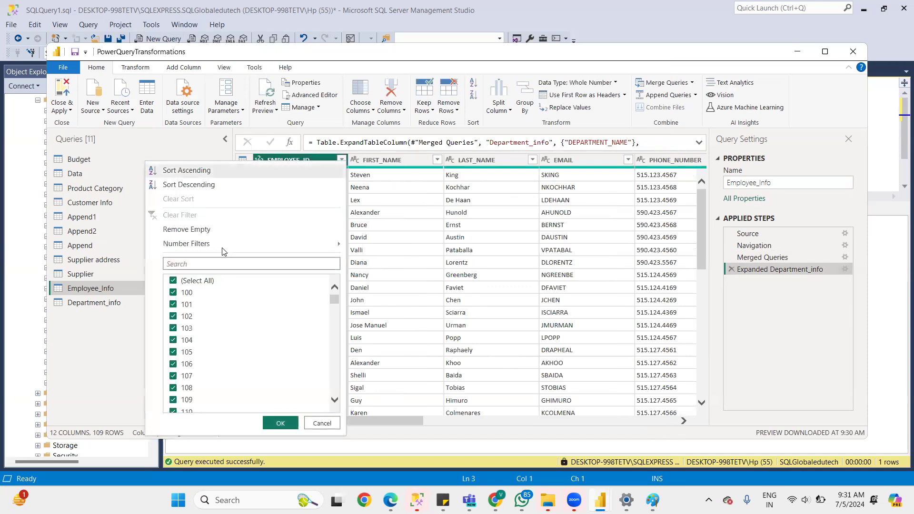
{"action": "left_click", "coordinate": [205, 263]}
{"action": "type", "text": "178"}
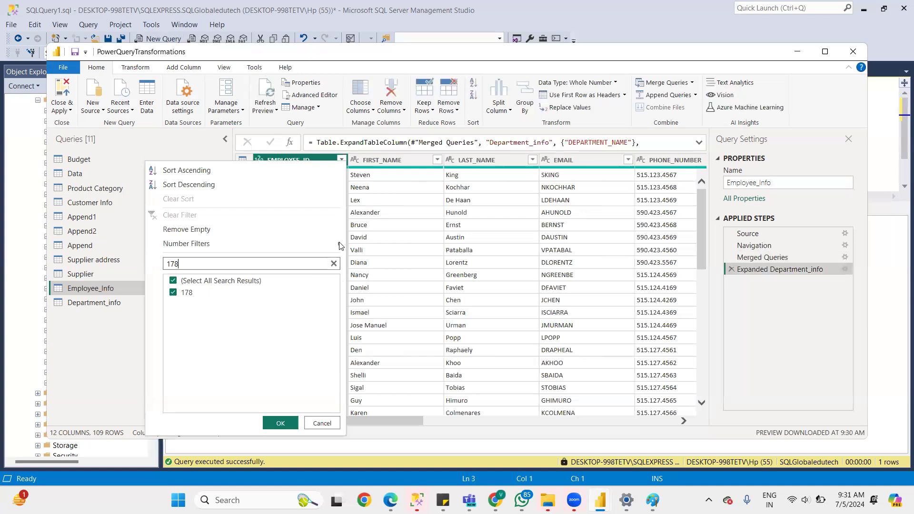
{"action": "left_click", "coordinate": [339, 243]}
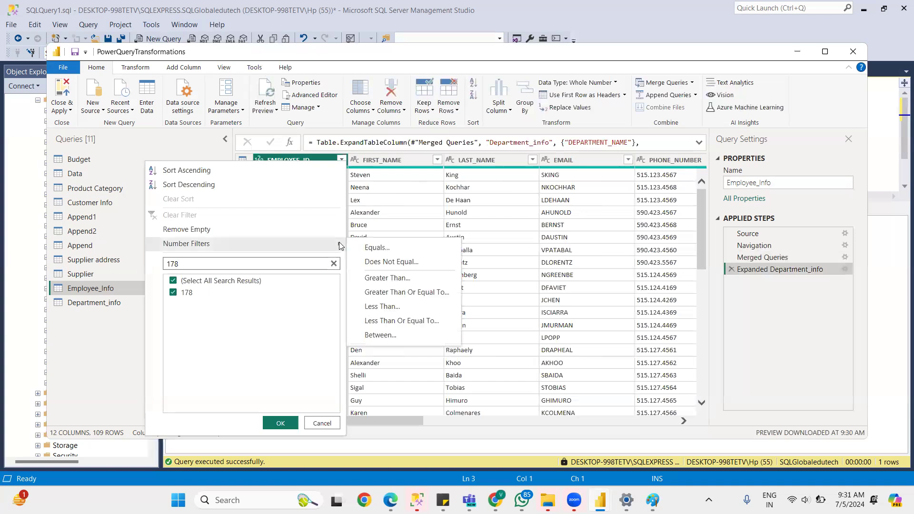
{"action": "left_click", "coordinate": [381, 248]}
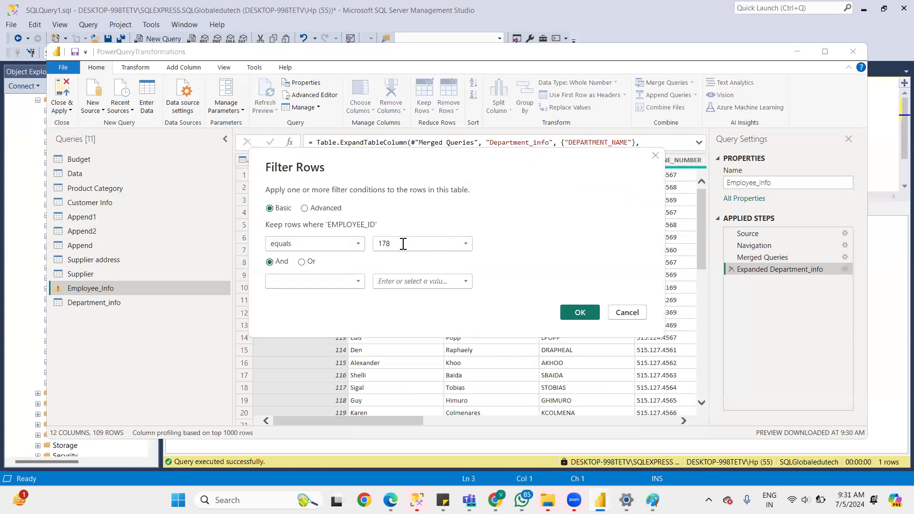
{"action": "left_click", "coordinate": [574, 311]}
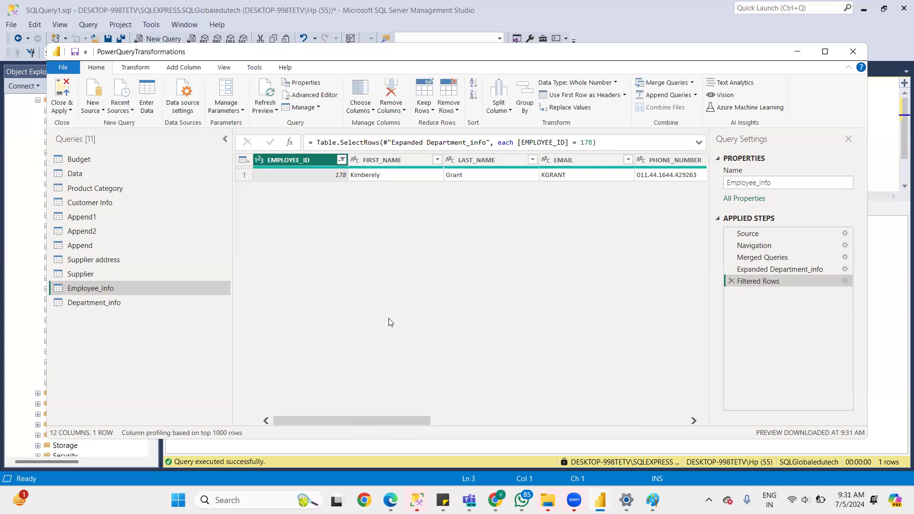
{"action": "left_click_drag", "start_coordinate": [407, 419], "coordinate": [708, 375]}
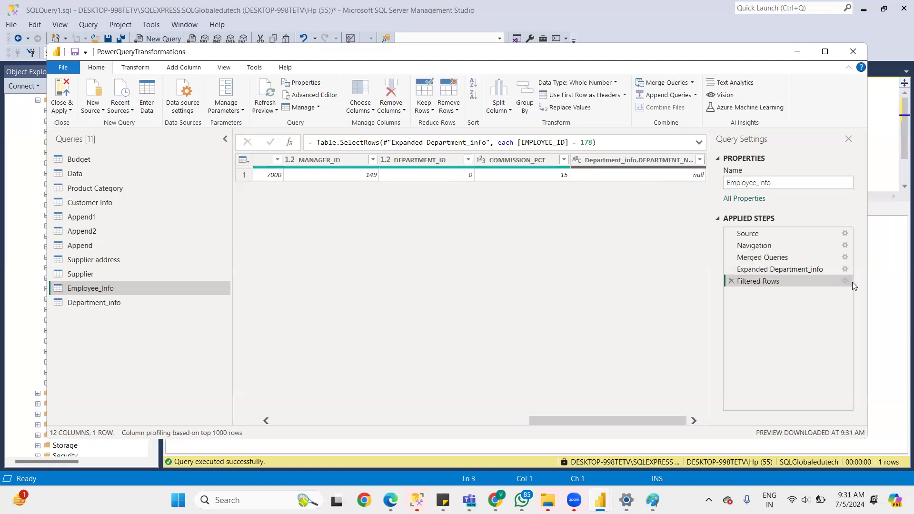
{"action": "left_click", "coordinate": [845, 258]}
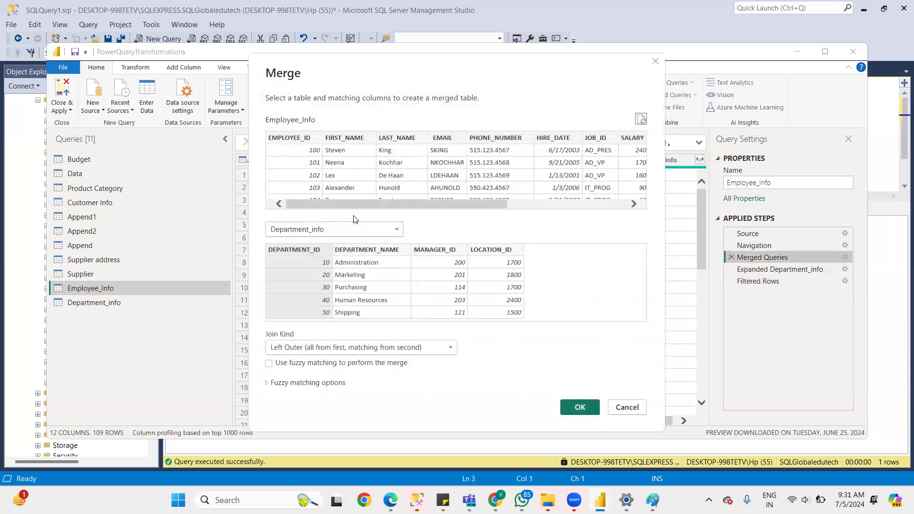
{"action": "left_click", "coordinate": [295, 350]}
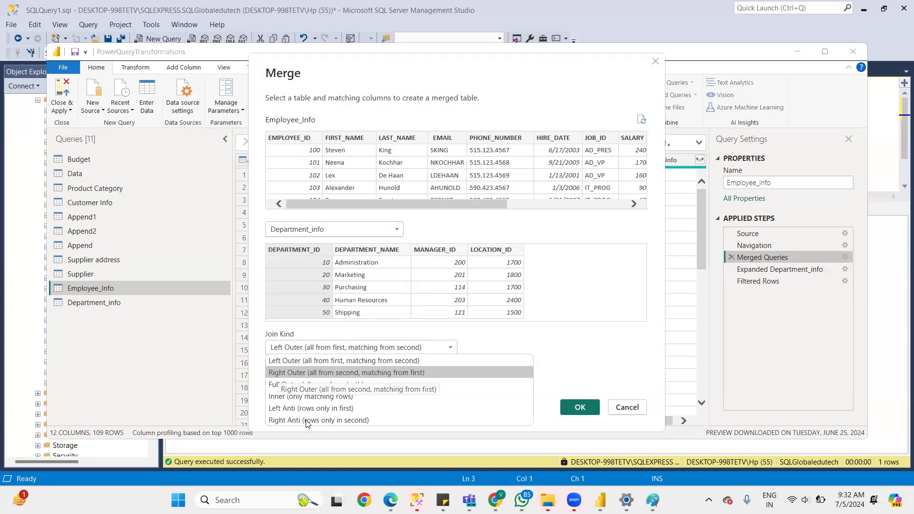
{"action": "left_click", "coordinate": [280, 398]}
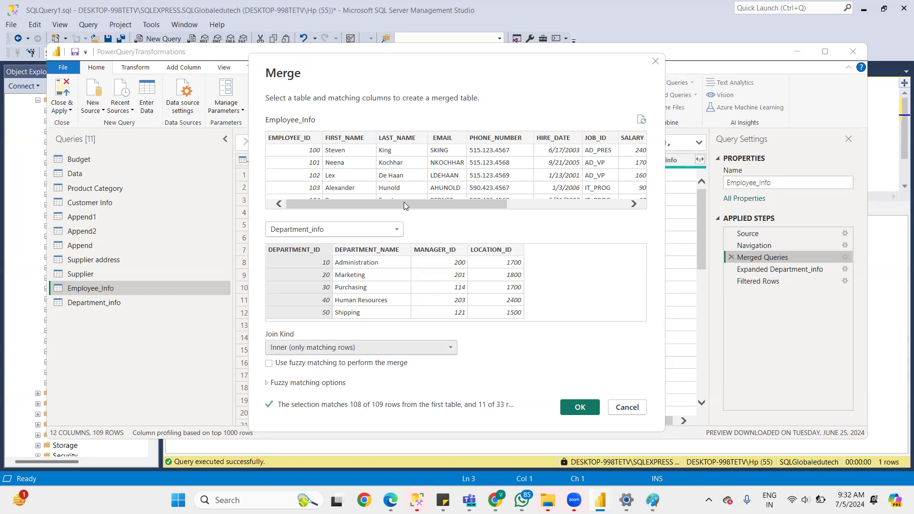
{"action": "left_click_drag", "start_coordinate": [413, 211], "coordinate": [552, 215]}
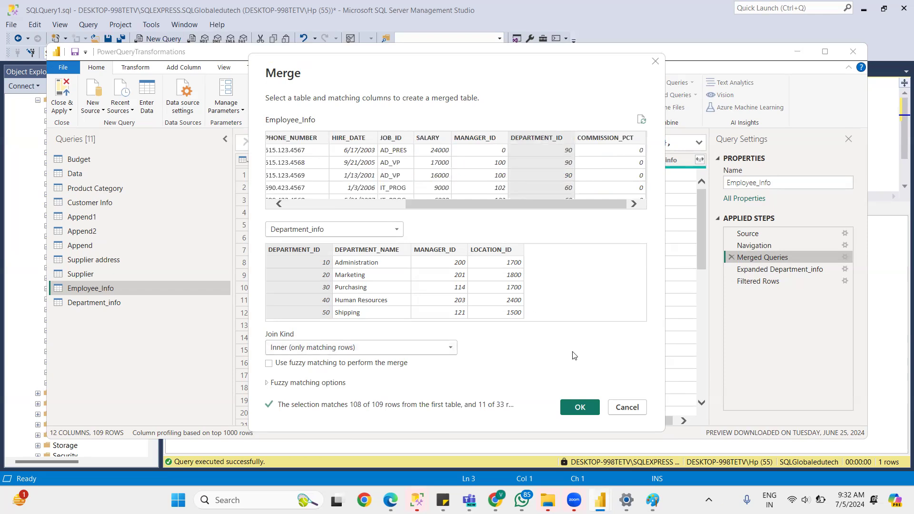
Change the Merged Queries join kind to Inner (only matching rows) and view the Expanded Department_info step
{"action": "left_click", "coordinate": [844, 258]}
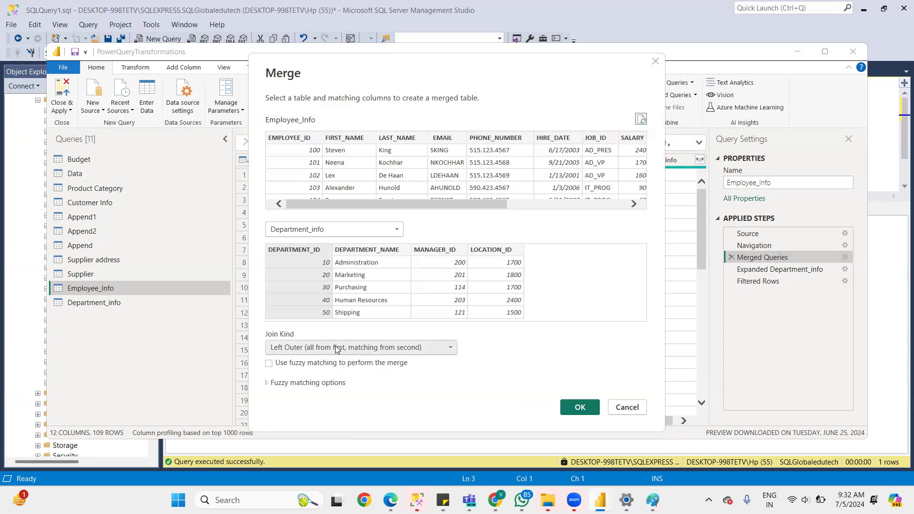
{"action": "left_click", "coordinate": [314, 347]}
{"action": "left_click", "coordinate": [282, 396]}
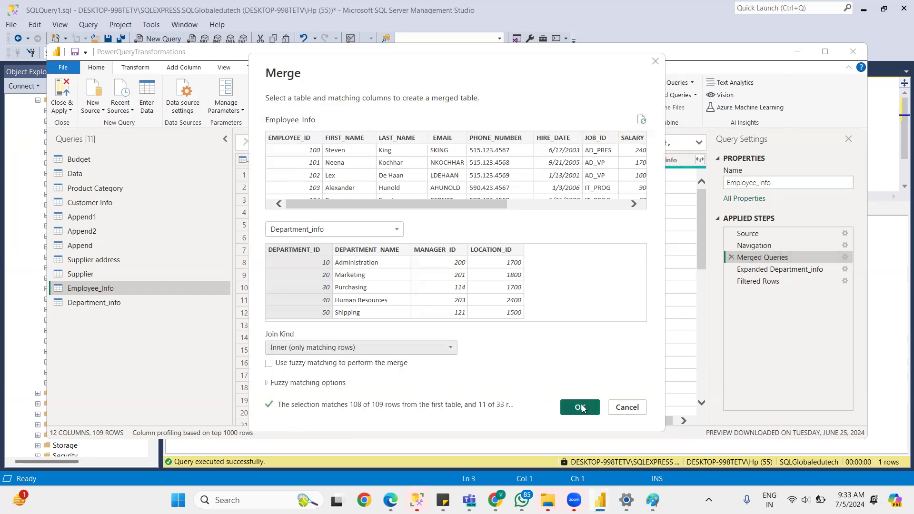
{"action": "left_click", "coordinate": [580, 407]}
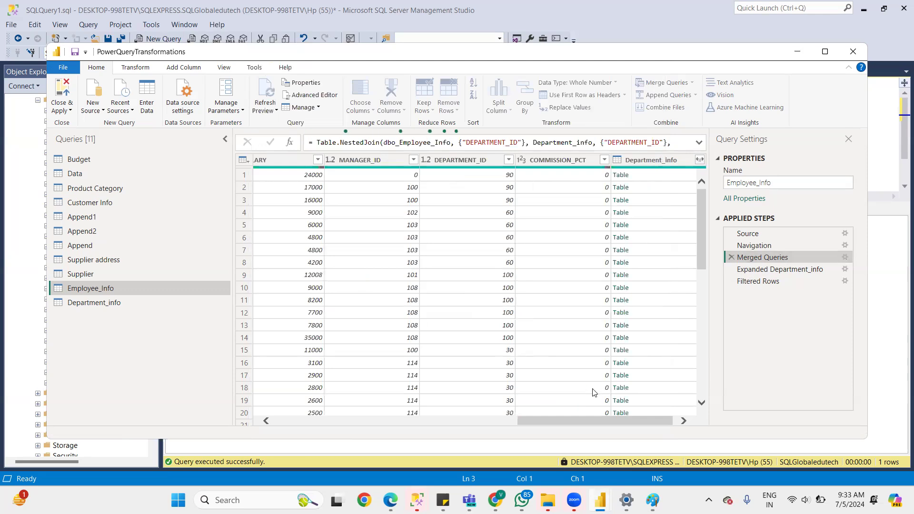
{"action": "left_click", "coordinate": [757, 269]}
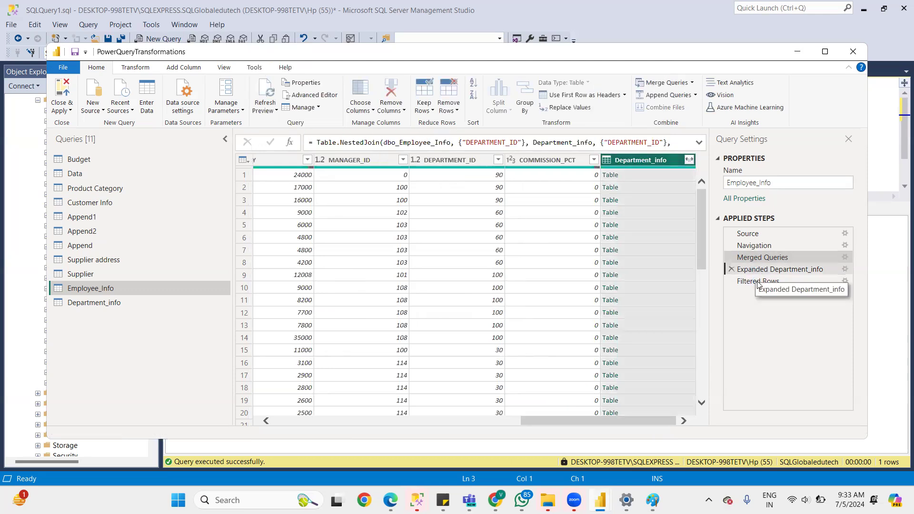
Review the Filtered Rows step's EMPLOYEE_ID condition under the Inner join and delete that step from Employee_Info
{"action": "left_click", "coordinate": [757, 282]}
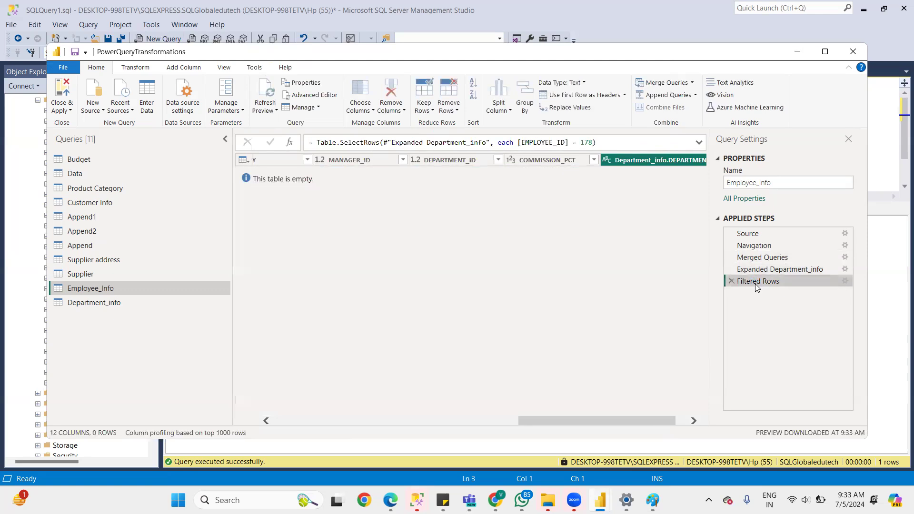
{"action": "double_click", "coordinate": [585, 142]}
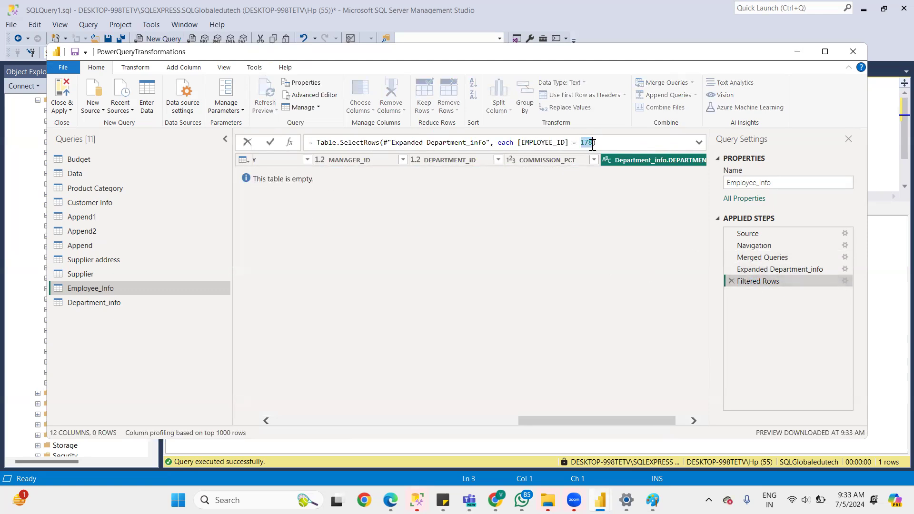
{"action": "left_click", "coordinate": [731, 281]}
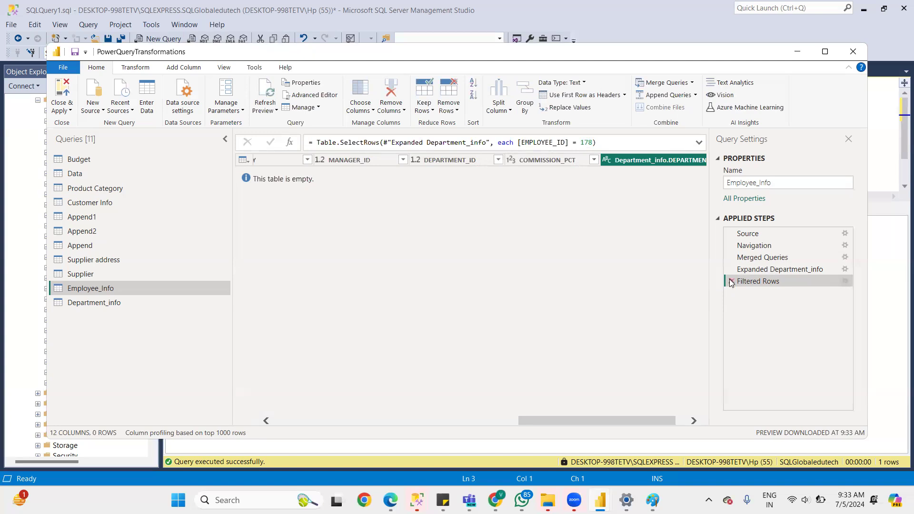
{"action": "left_click", "coordinate": [732, 281]}
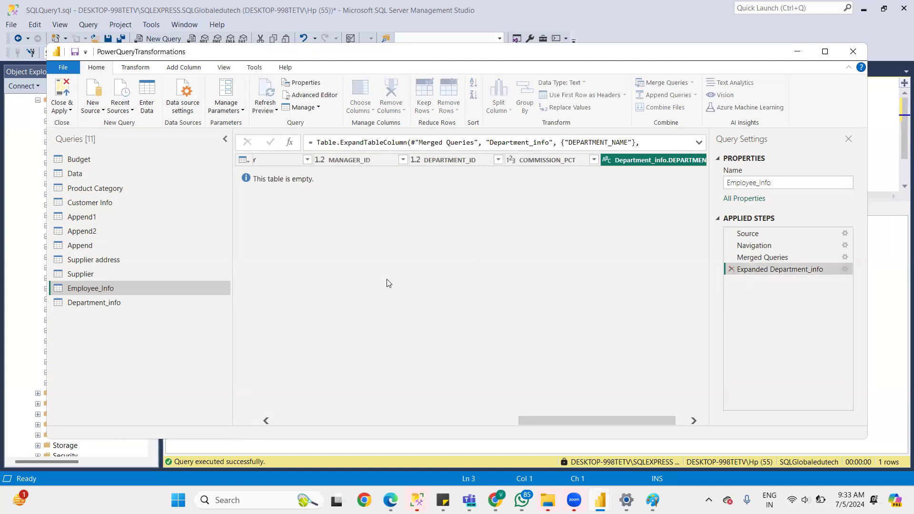
Search the EMPLOYEE_ID filter values for 178 and 179 to check which IDs the Inner join keeps, leaving the column unfiltered
{"action": "left_click_drag", "start_coordinate": [699, 218], "coordinate": [690, 417]}
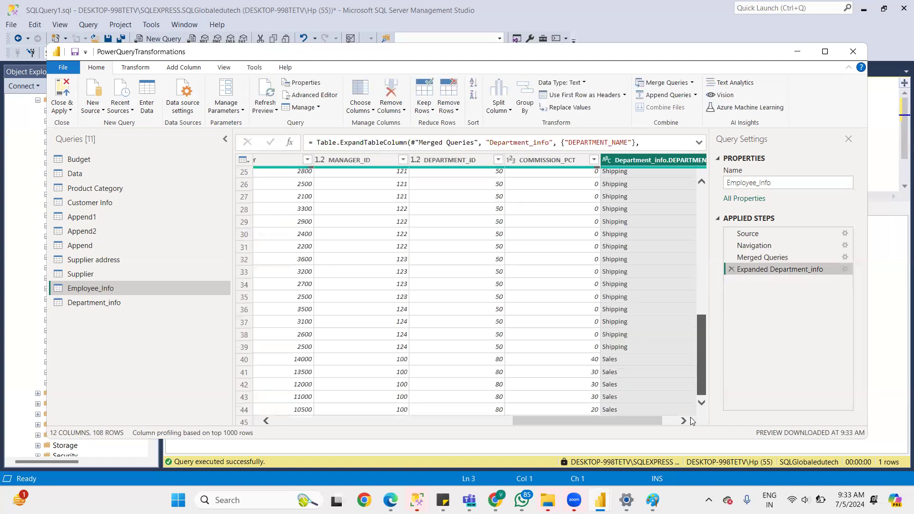
{"action": "left_click_drag", "start_coordinate": [580, 423], "coordinate": [341, 423]}
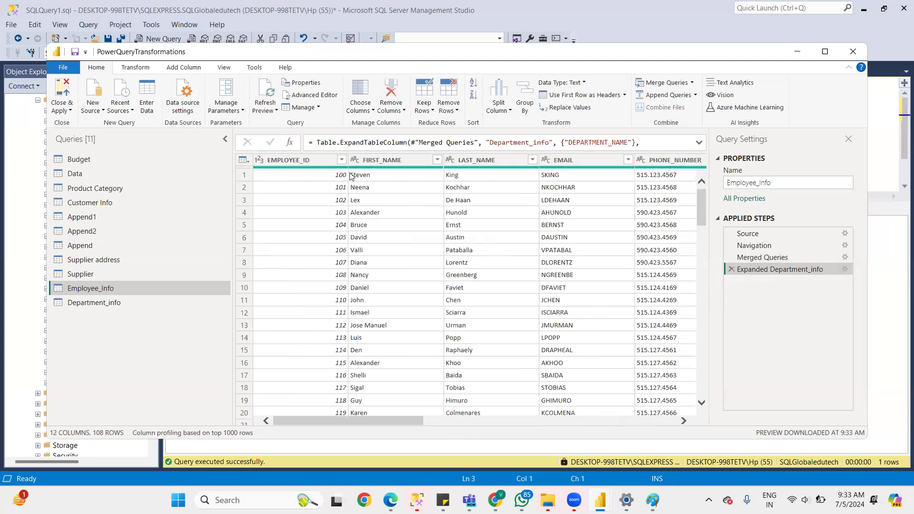
{"action": "left_click", "coordinate": [342, 159]}
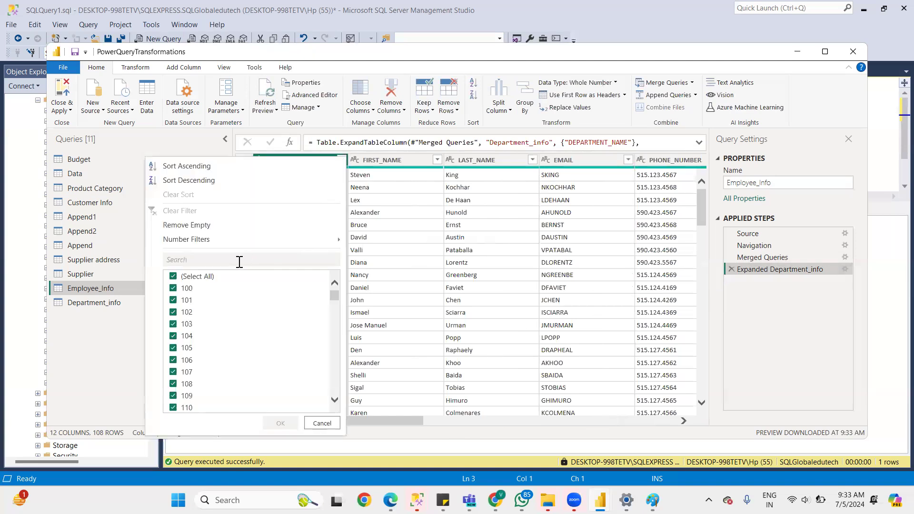
{"action": "left_click", "coordinate": [239, 261]}
{"action": "type", "text": "178"}
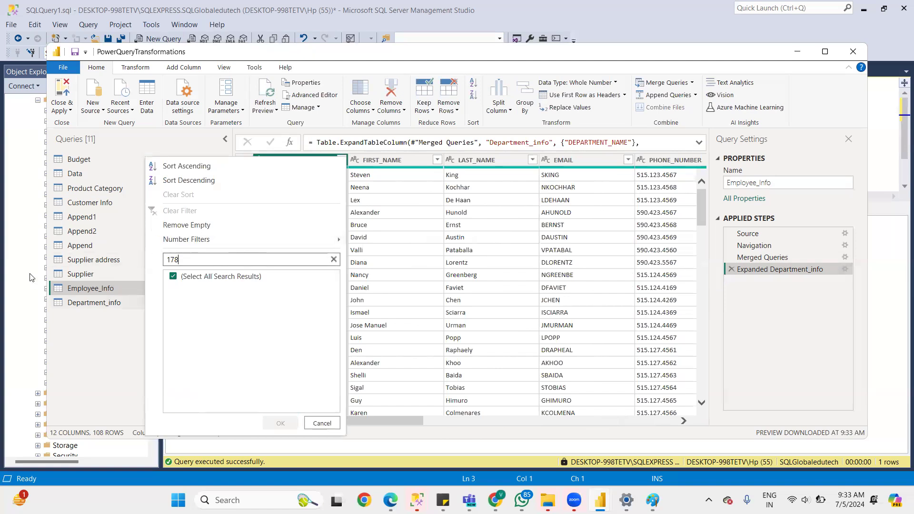
{"action": "key", "text": "BackSpace"}
{"action": "type", "text": "9"}
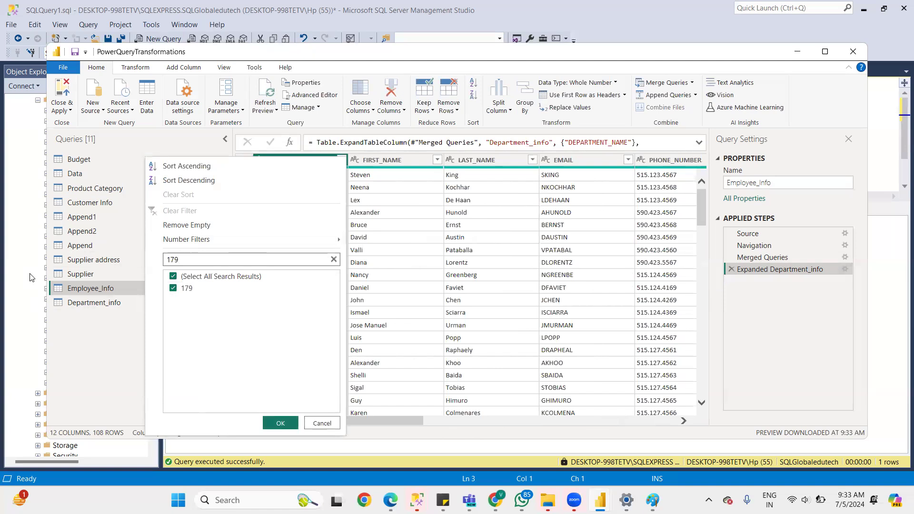
{"action": "left_click", "coordinate": [321, 423]}
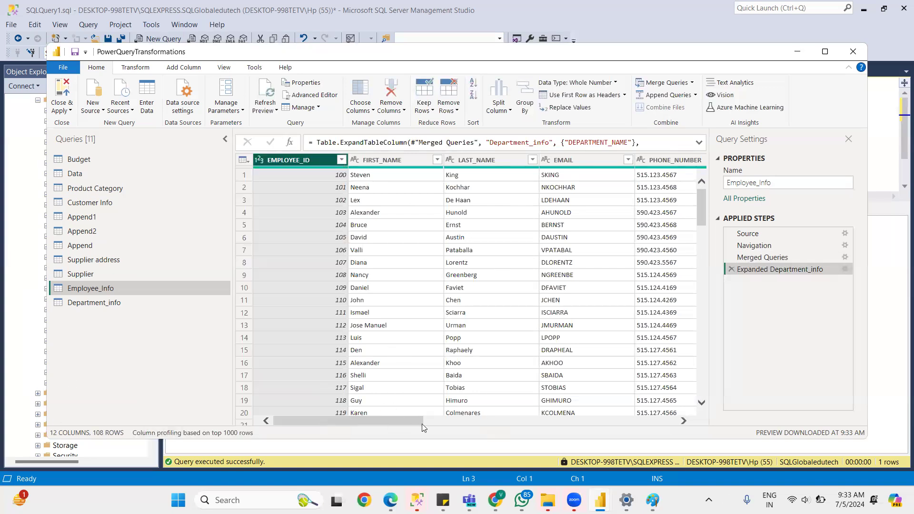
Remove the "Department_info." prefix from the expanded column name in the query's M code so it reads DEPARTMENT_NAME
{"action": "left_click_drag", "start_coordinate": [422, 424], "coordinate": [689, 433]}
{"action": "double_click", "coordinate": [631, 159]}
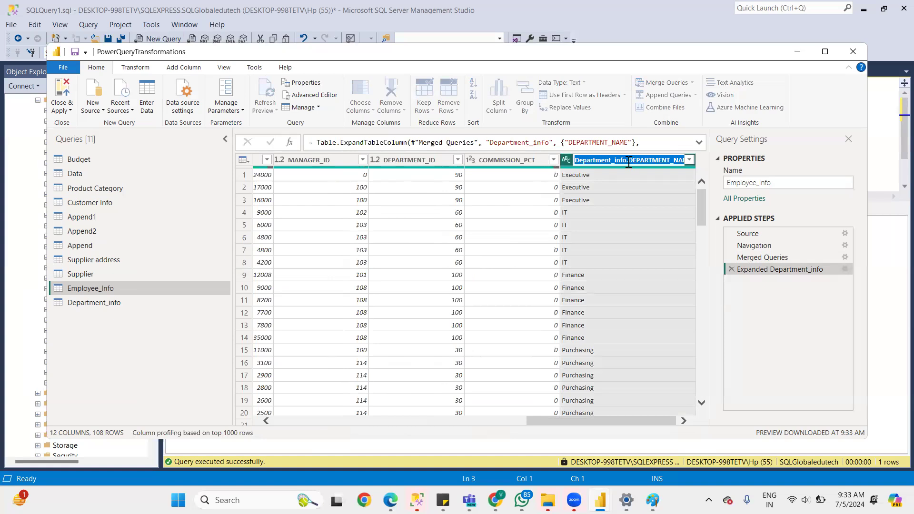
{"action": "left_click", "coordinate": [627, 161]}
{"action": "key", "text": "shift+Home"}
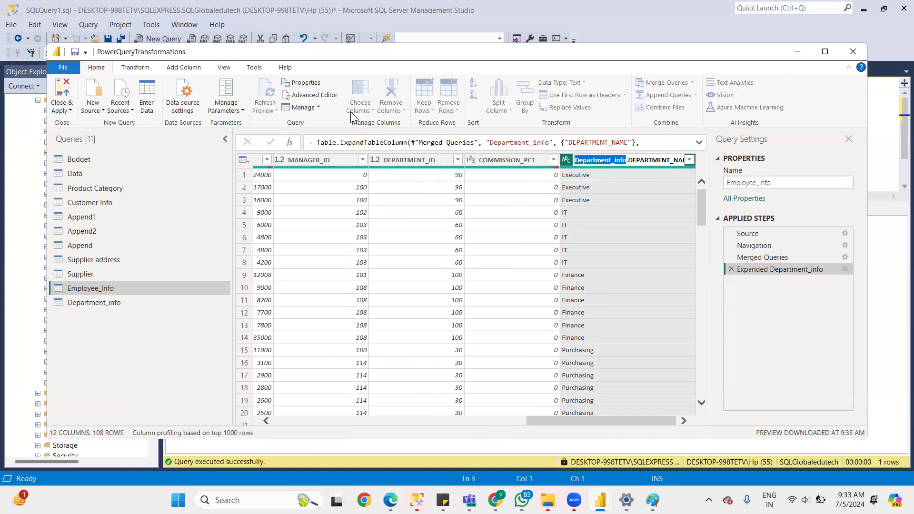
{"action": "left_click", "coordinate": [322, 96]}
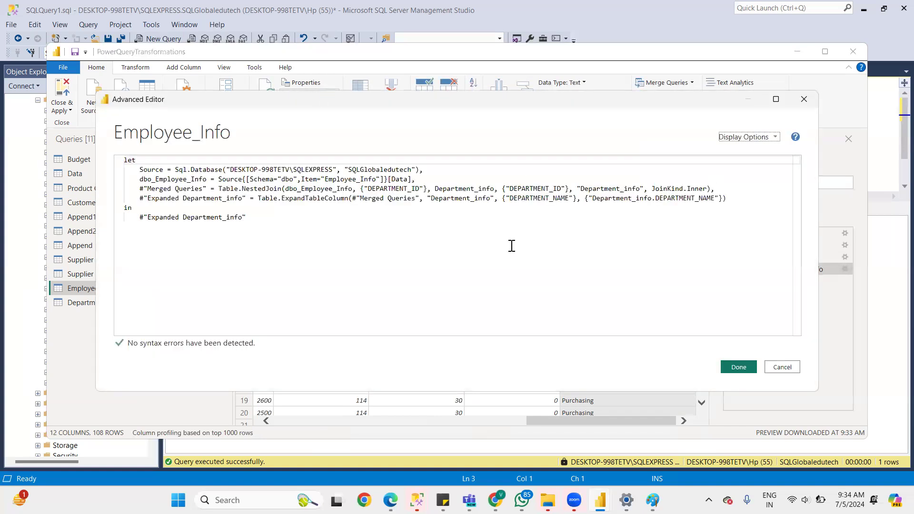
{"action": "left_click_drag", "start_coordinate": [592, 198], "coordinate": [656, 199]}
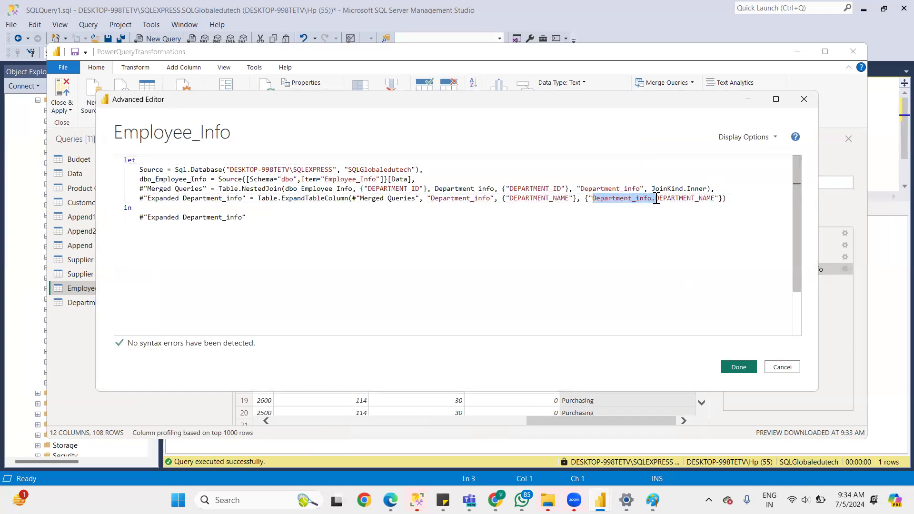
{"action": "key", "text": "BackSpace"}
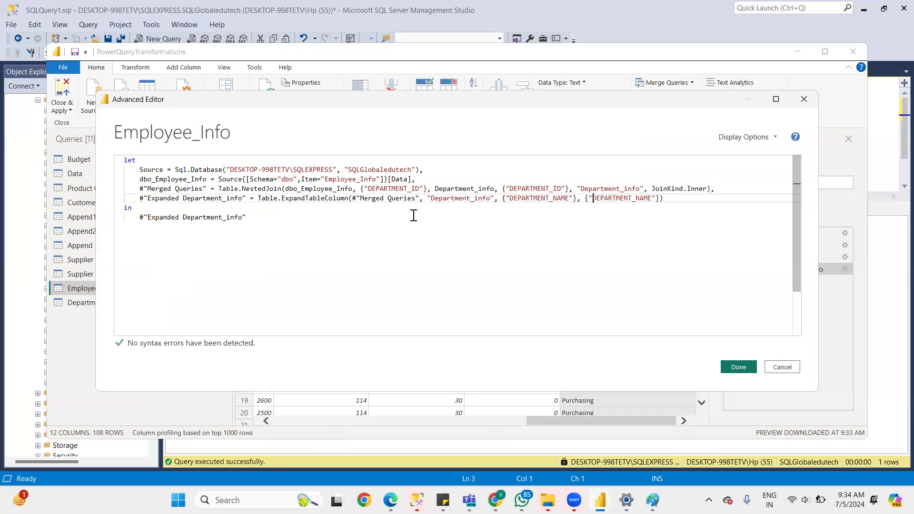
{"action": "left_click", "coordinate": [738, 367]}
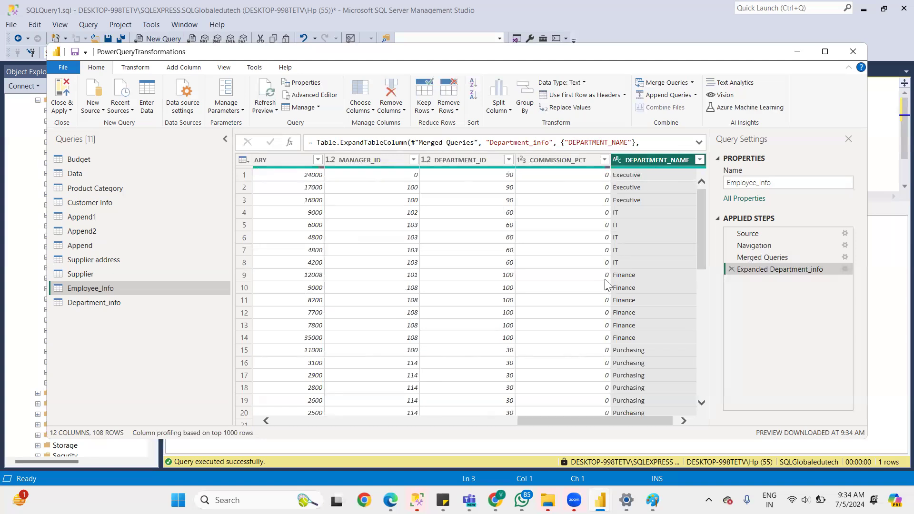
{"action": "left_click", "coordinate": [682, 419]}
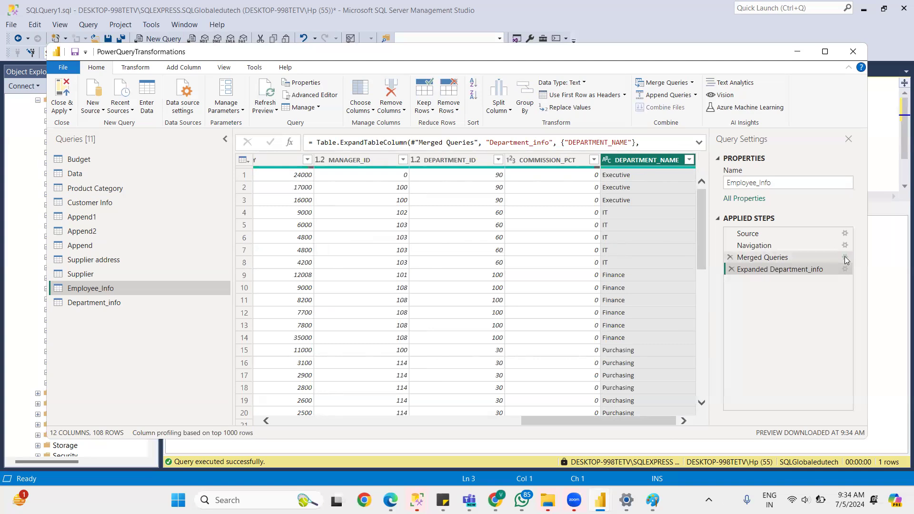
Maximize the Power Query Editor and look through the Budget, Department_info and Employee_Info queries
{"action": "double_click", "coordinate": [447, 55]}
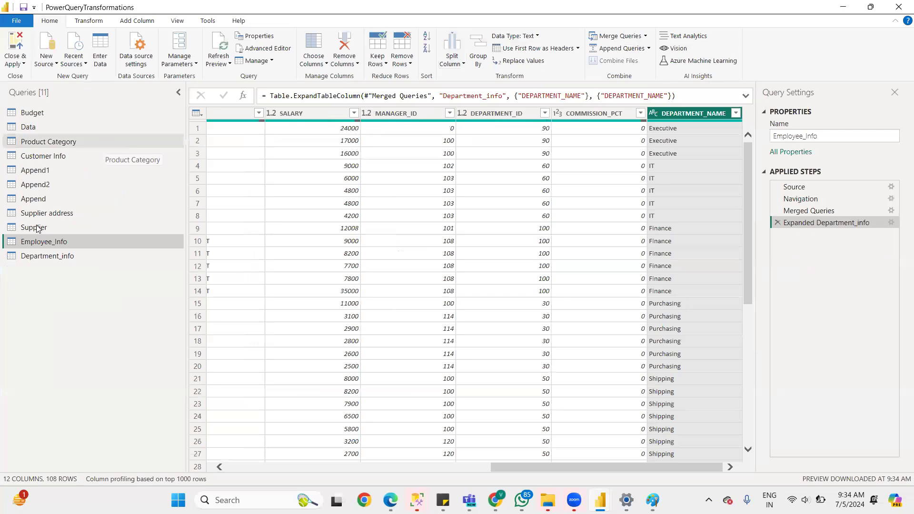
{"action": "left_click", "coordinate": [37, 112]}
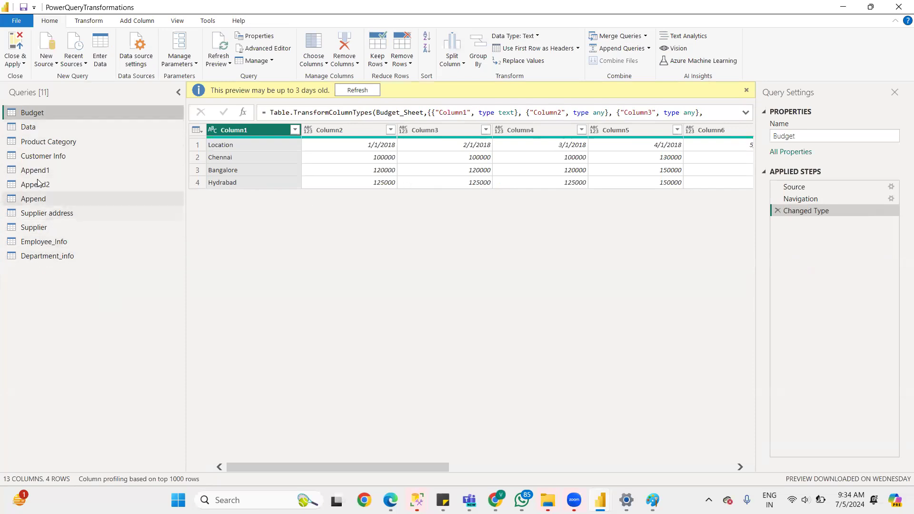
{"action": "left_click", "coordinate": [47, 256]}
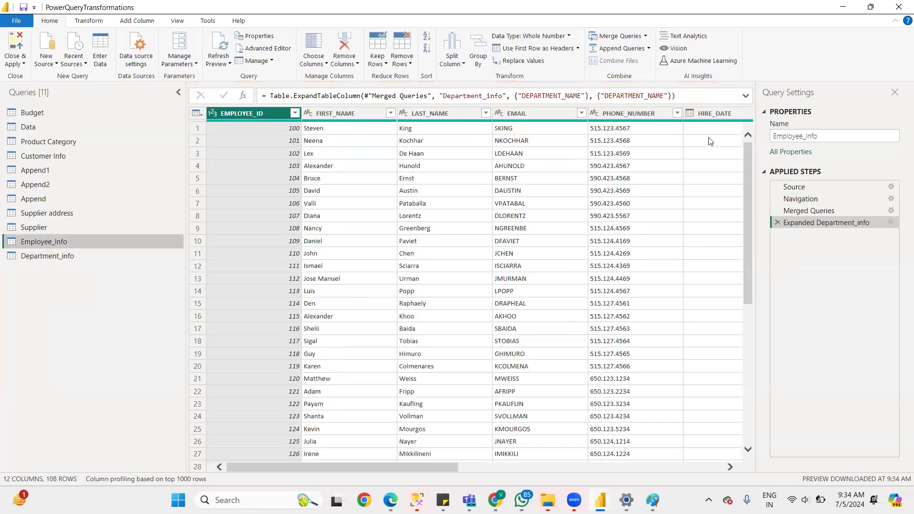
Open the settings of the existing Merged Queries step and display the available join kinds
{"action": "left_click", "coordinate": [620, 36]}
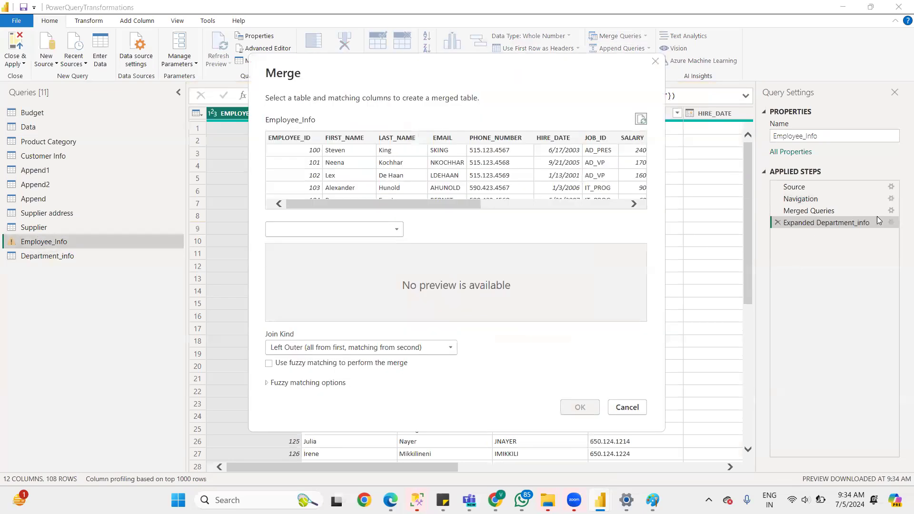
{"action": "left_click", "coordinate": [626, 408]}
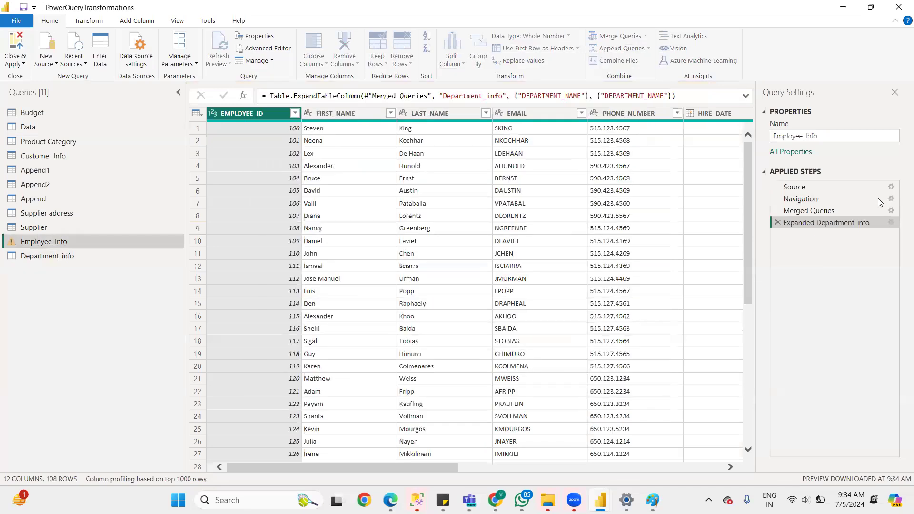
{"action": "left_click", "coordinate": [891, 210]}
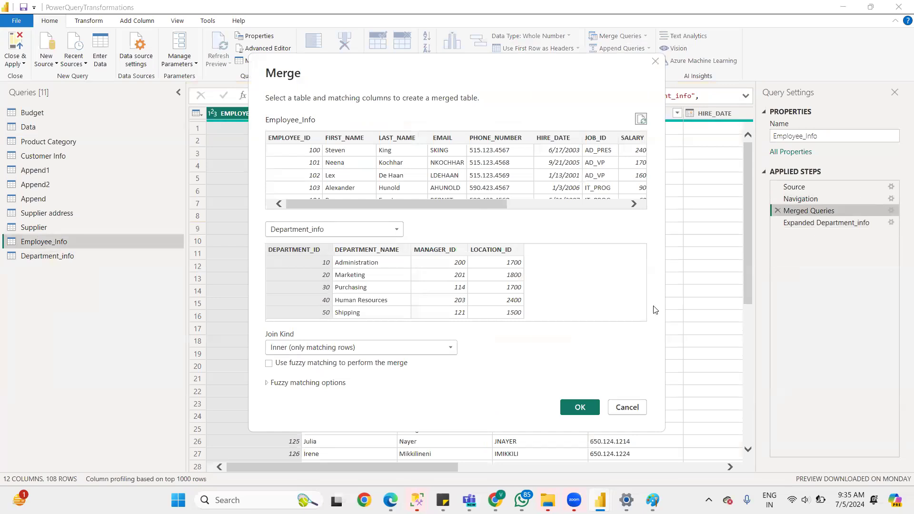
{"action": "left_click", "coordinate": [379, 348]}
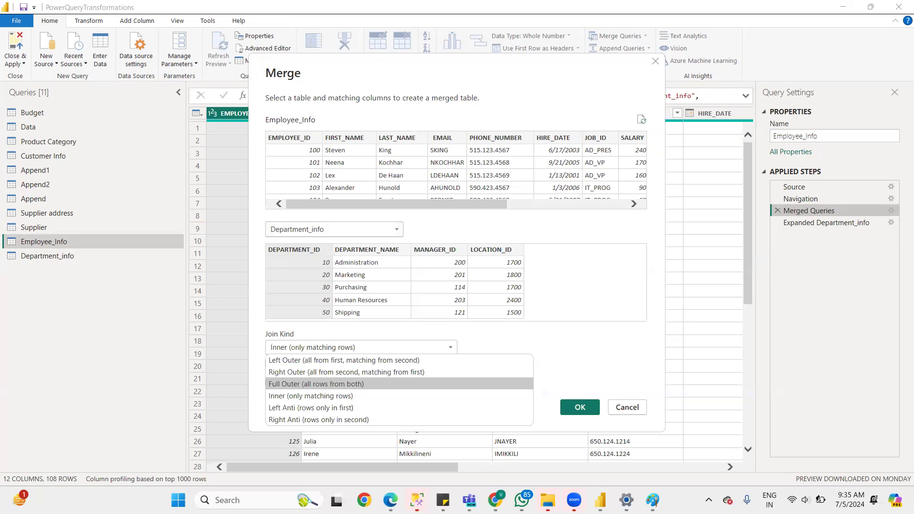
Switch to Excel, create a blank workbook and dismiss the Office activation wizard
{"action": "mouse_move", "coordinate": [417, 500]}
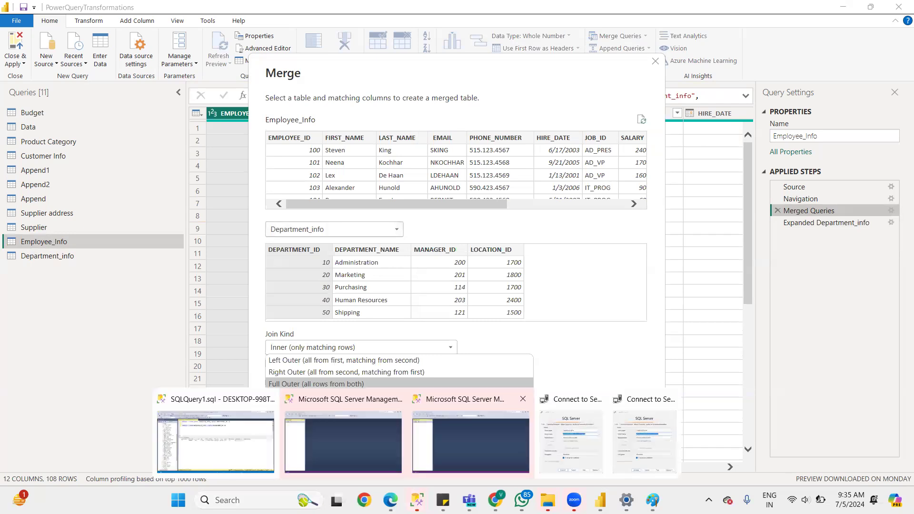
{"action": "left_click", "coordinate": [238, 500]}
{"action": "type", "text": "EXCE"}
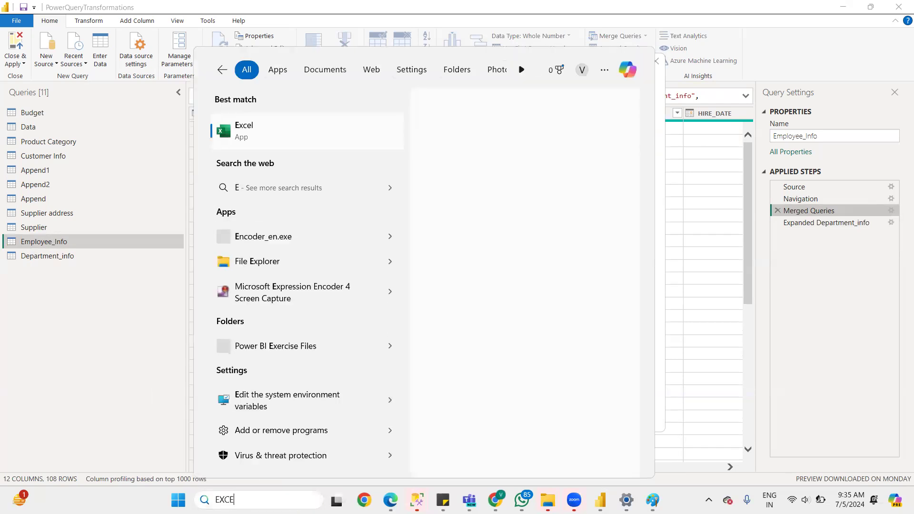
{"action": "left_click", "coordinate": [265, 134]}
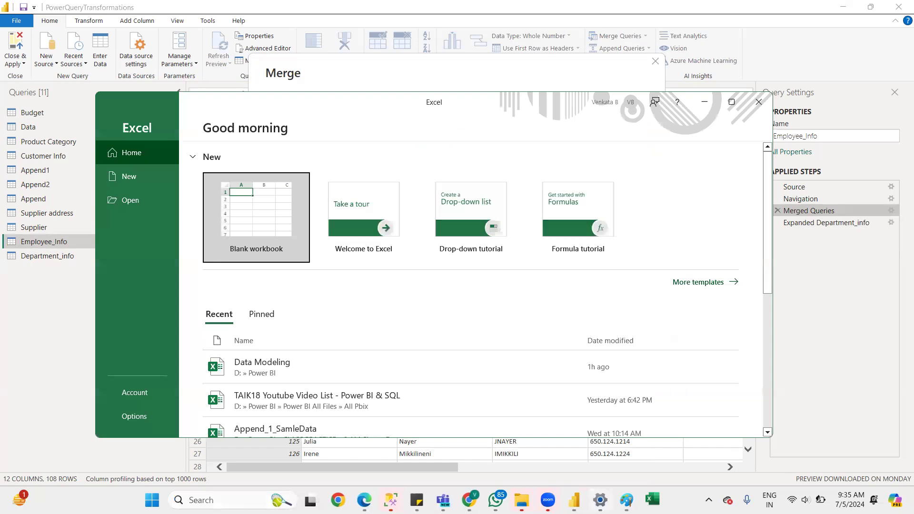
{"action": "left_click", "coordinate": [272, 212]}
{"action": "left_click", "coordinate": [414, 319]}
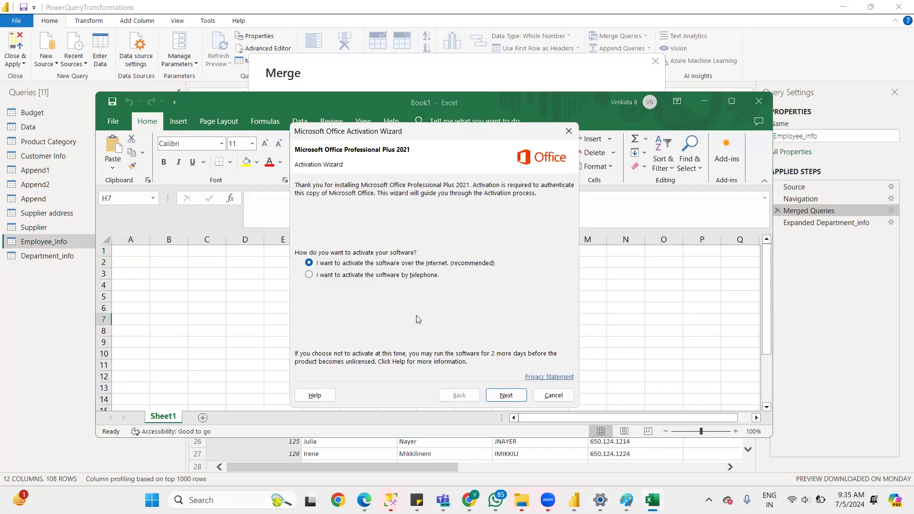
{"action": "left_click", "coordinate": [560, 400]}
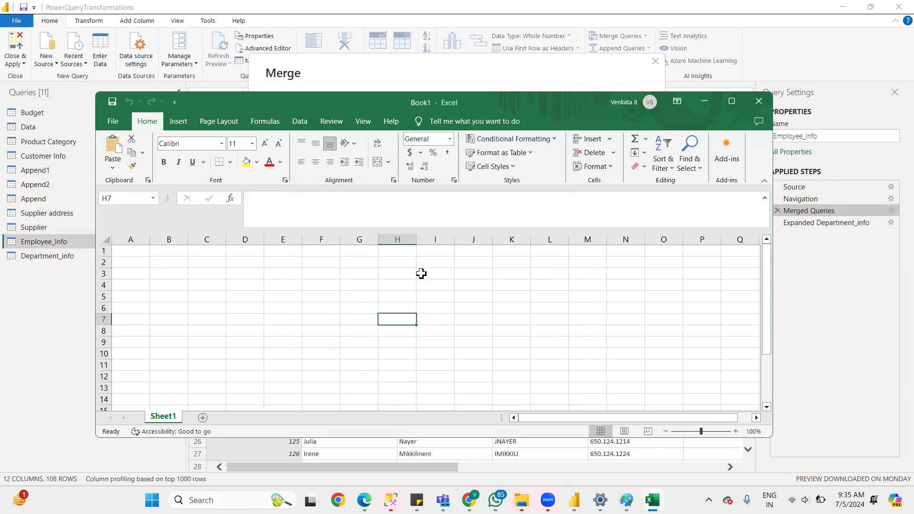
{"action": "left_click", "coordinate": [391, 307]}
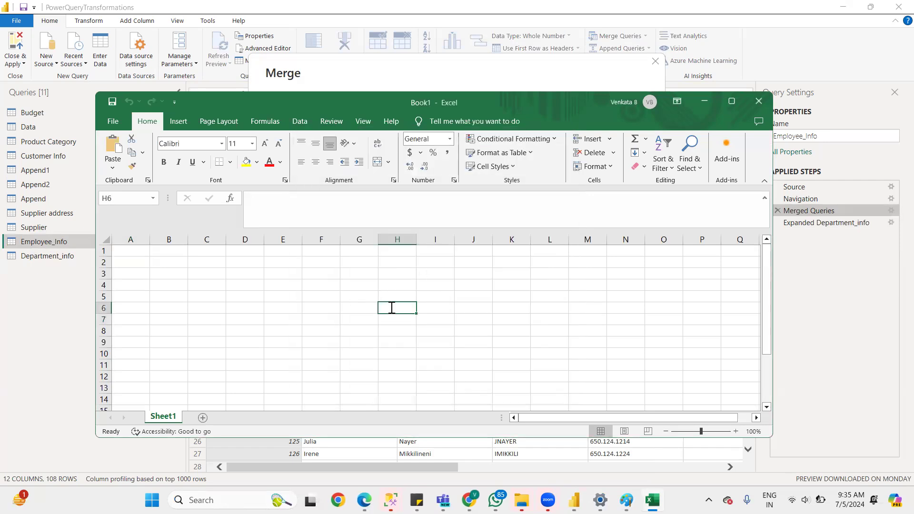
Enter the heading TBL A in cell D3 with the values 1, 2, 3 and 4 below it
{"action": "left_click", "coordinate": [258, 272]}
{"action": "type", "text": "TBL A"}
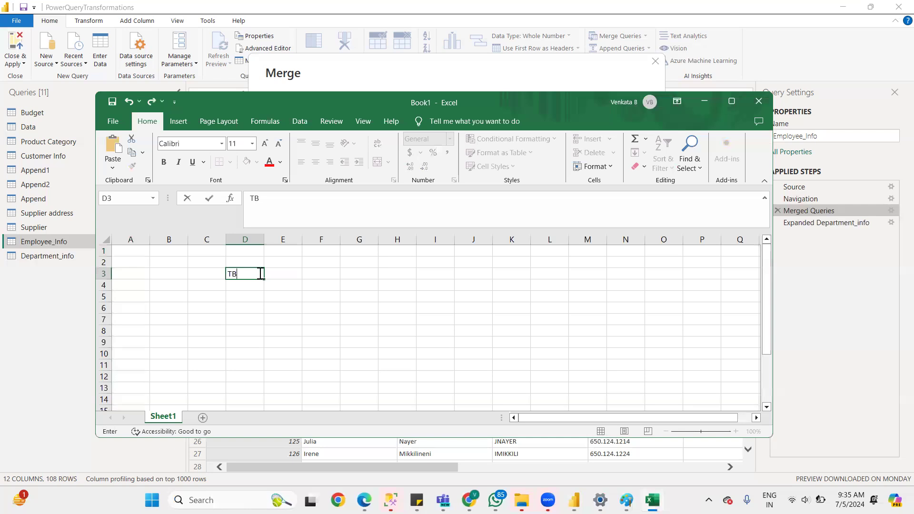
{"action": "left_click", "coordinate": [237, 288]}
{"action": "type", "text": "1"}
{"action": "key", "text": "Return"}
{"action": "type", "text": "2"}
{"action": "key", "text": "Return"}
{"action": "type", "text": "3"}
{"action": "key", "text": "Return"}
{"action": "type", "text": "4"}
{"action": "left_click", "coordinate": [307, 330]}
Copy the TBL A heading to cell F3 and change the copy to TBL B
{"action": "left_click", "coordinate": [260, 274]}
{"action": "key", "text": "ctrl+c"}
{"action": "left_click", "coordinate": [322, 274]}
{"action": "key", "text": "ctrl+v"}
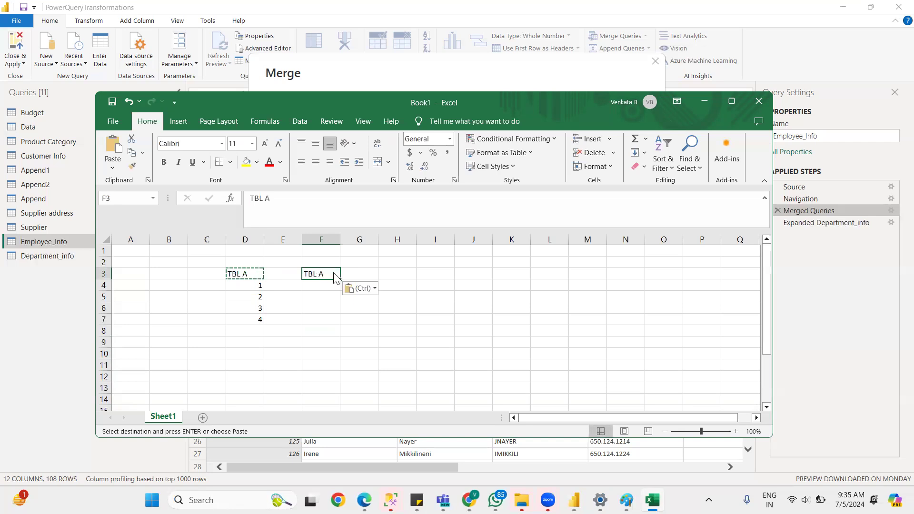
{"action": "double_click", "coordinate": [333, 273]}
{"action": "key", "text": "BackSpace"}
{"action": "type", "text": "B"}
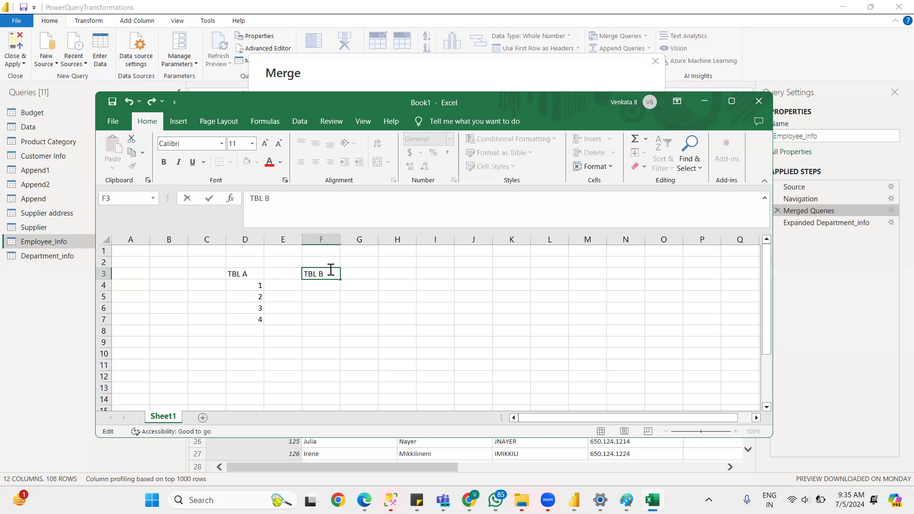
Enter the values 1, 2, 6 and 7 below the TBL B heading in cells F4 to F7
{"action": "left_click", "coordinate": [324, 284]}
{"action": "type", "text": "1"}
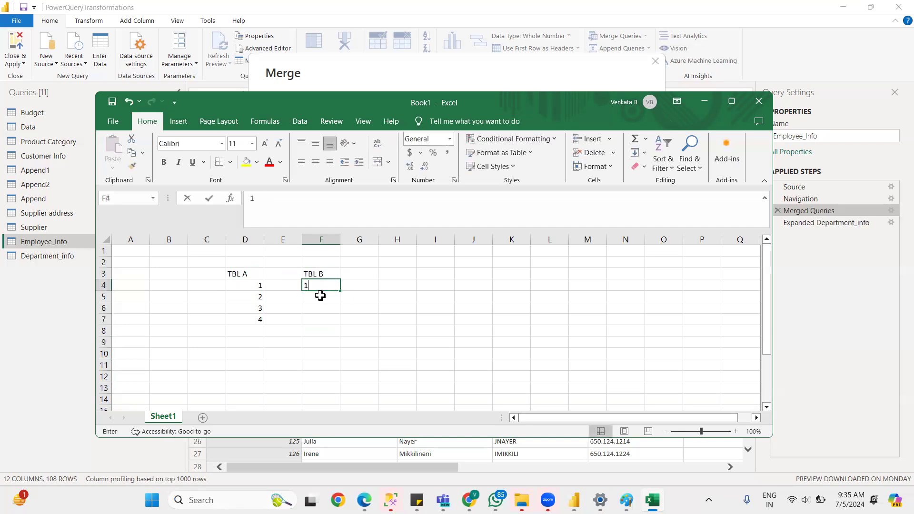
{"action": "key", "text": "Return"}
{"action": "type", "text": "2"}
{"action": "key", "text": "Return"}
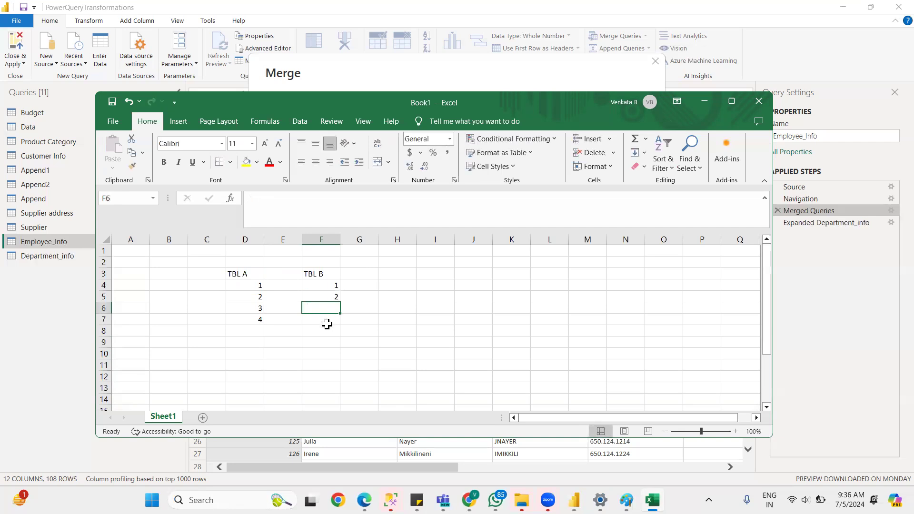
{"action": "type", "text": "6"}
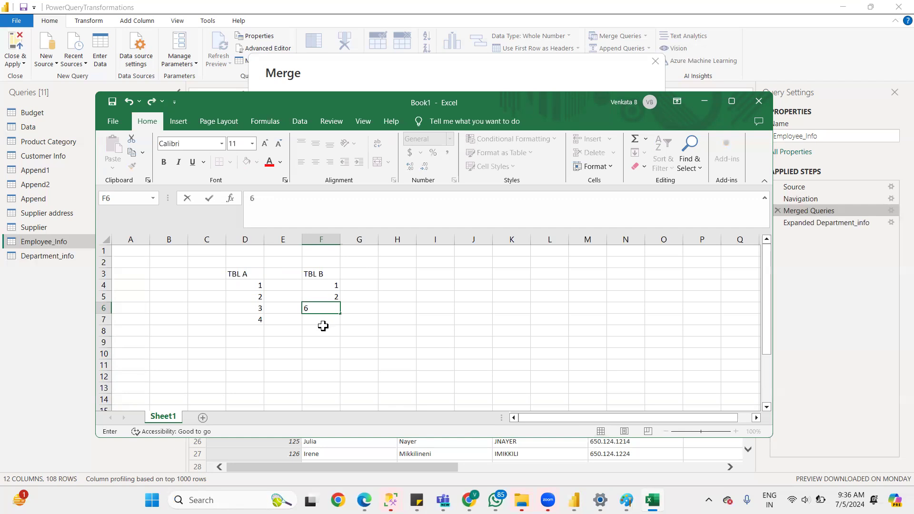
{"action": "key", "text": "Return"}
{"action": "type", "text": "7"}
{"action": "left_click", "coordinate": [325, 353]}
{"action": "left_click", "coordinate": [285, 366]}
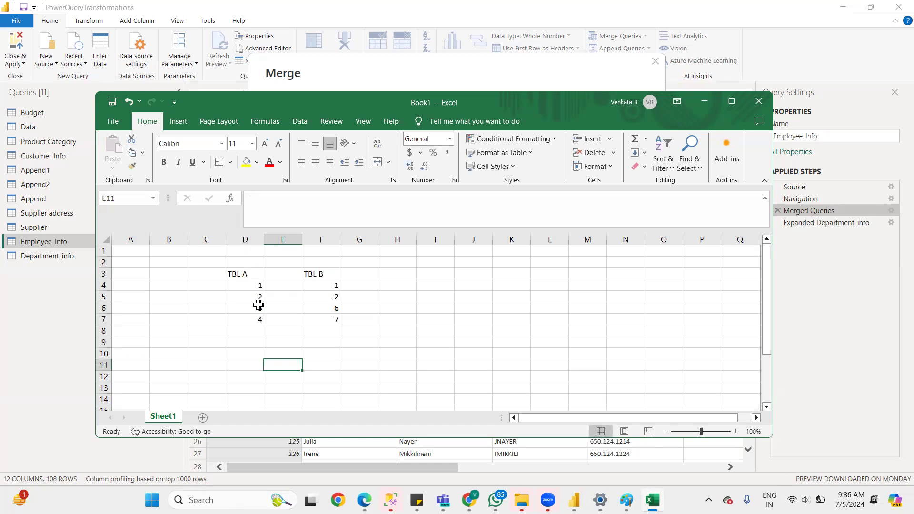
Compare the matching values of both tables and enter TBL A's unmatched values 3 and 4 in cells E10 and E11
{"action": "left_click", "coordinate": [319, 284]}
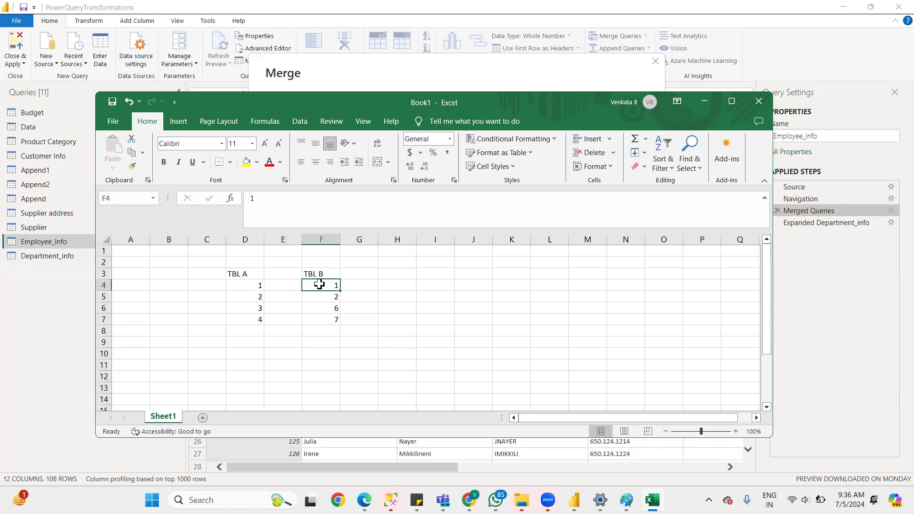
{"action": "left_click", "coordinate": [250, 298]}
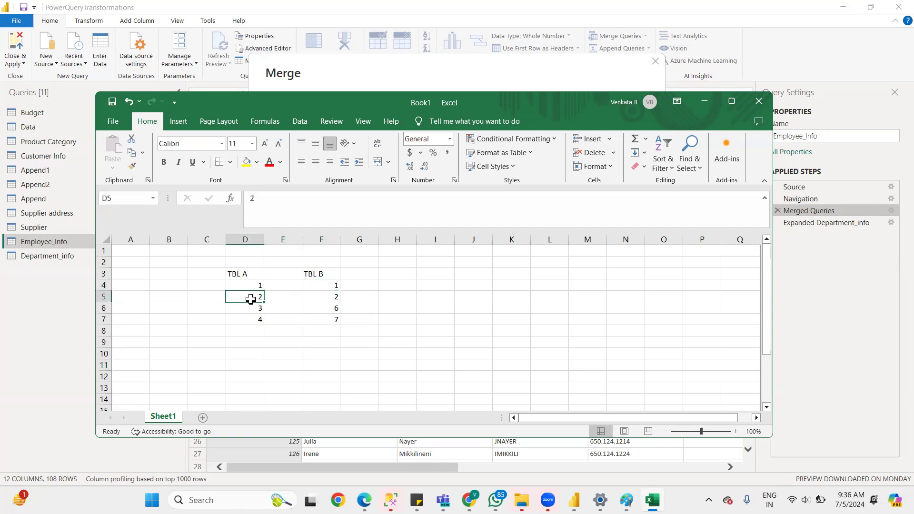
{"action": "left_click", "coordinate": [333, 296]}
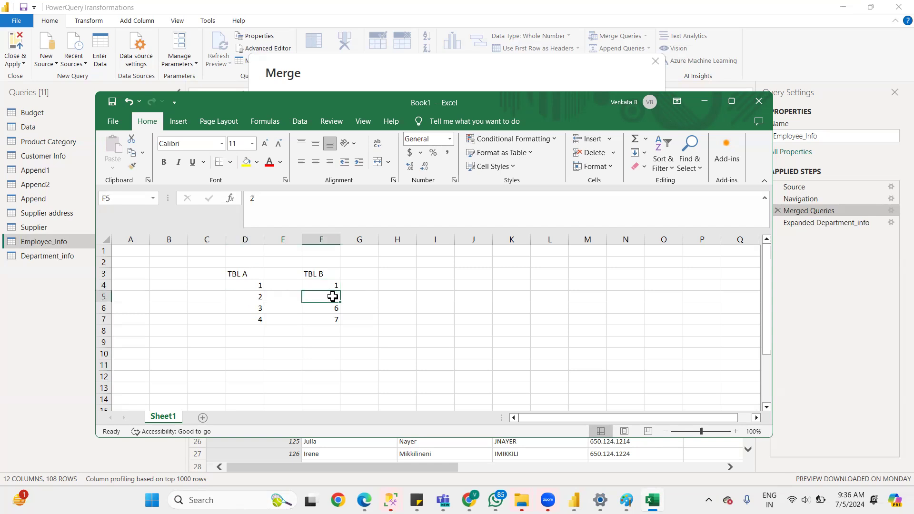
{"action": "left_click", "coordinate": [281, 352]}
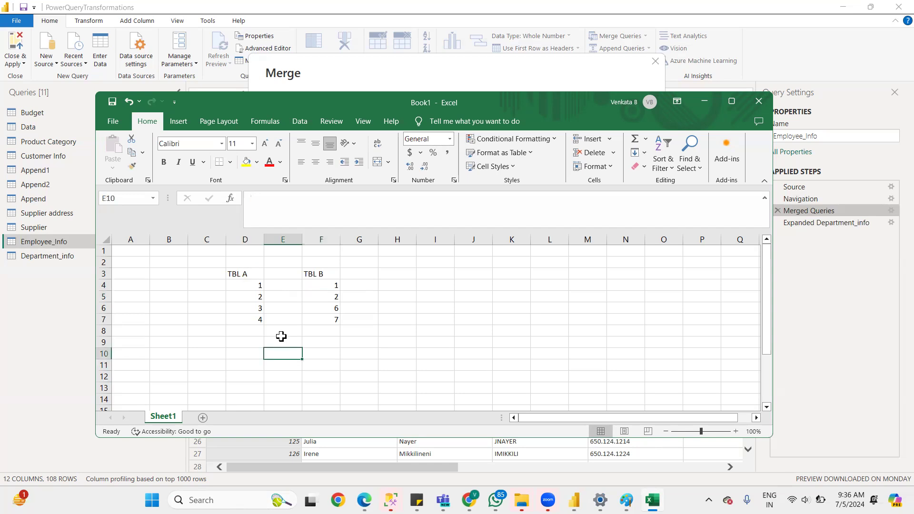
{"action": "type", "text": "3"}
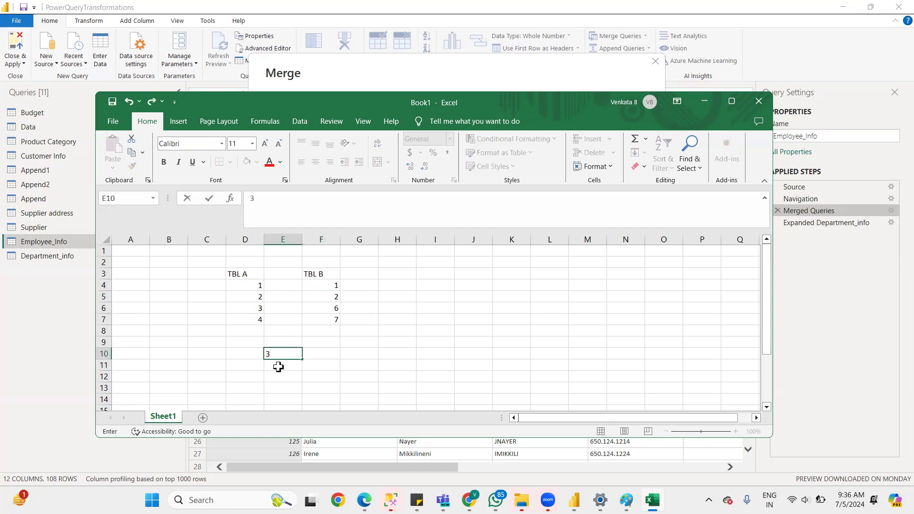
{"action": "key", "text": "Return"}
{"action": "type", "text": "4"}
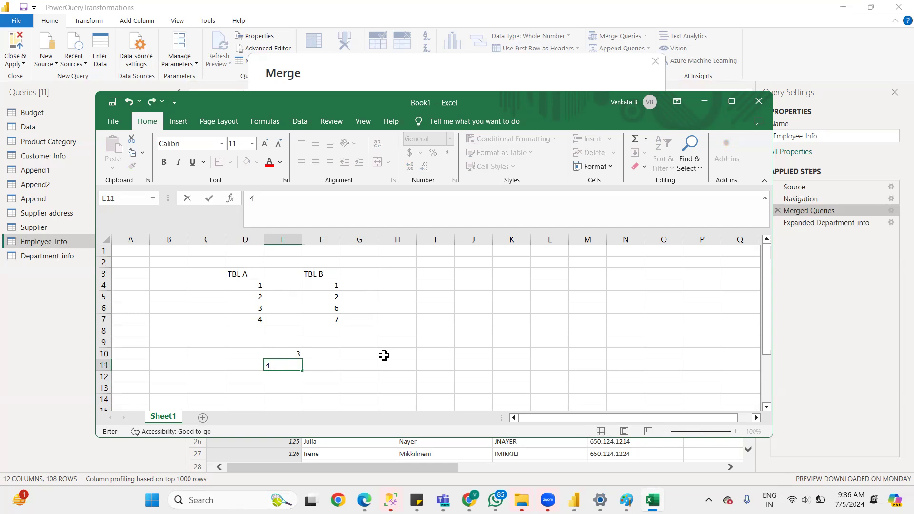
Enter TBL B's unmatched value 6 in cell G10
{"action": "left_click", "coordinate": [371, 348]}
{"action": "left_click", "coordinate": [369, 351]}
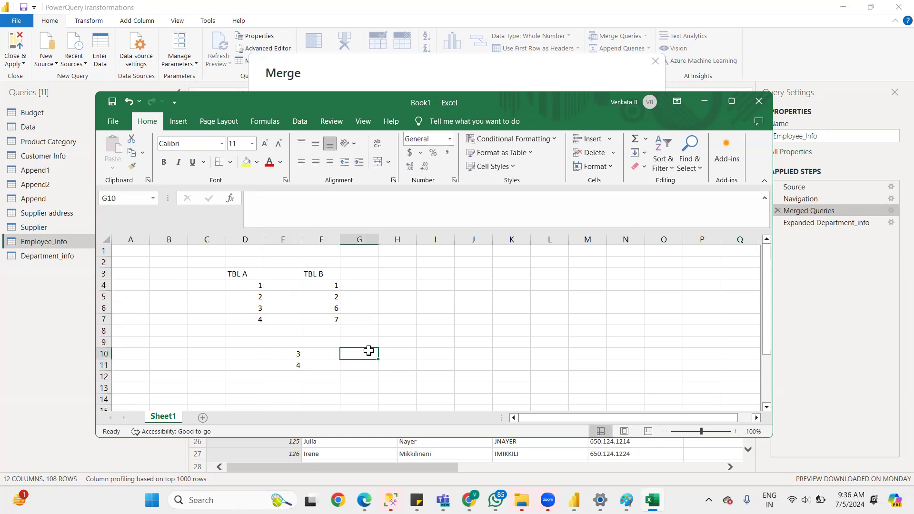
{"action": "type", "text": "6"}
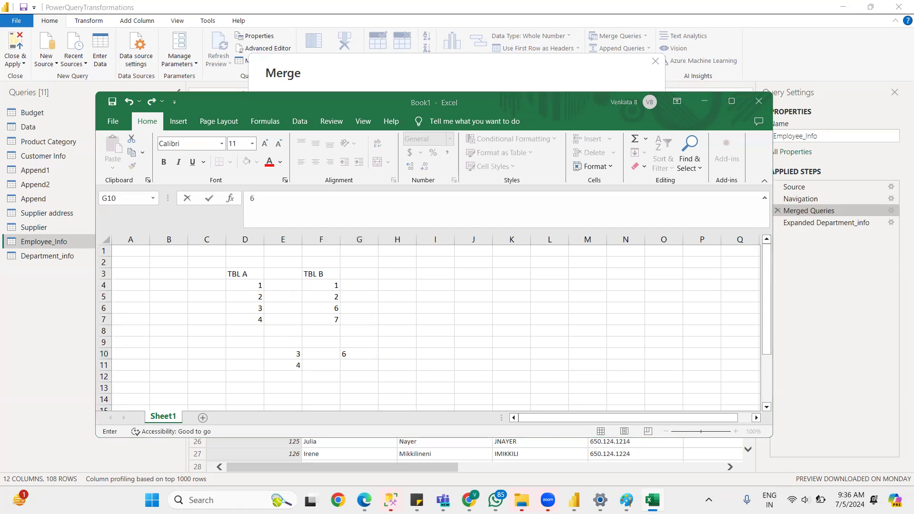
Switch back to the Power Query Editor, review the join kinds for the merge and cancel without changes
{"action": "left_click", "coordinate": [652, 499]}
{"action": "left_click", "coordinate": [599, 500]}
{"action": "mouse_move", "coordinate": [575, 500]}
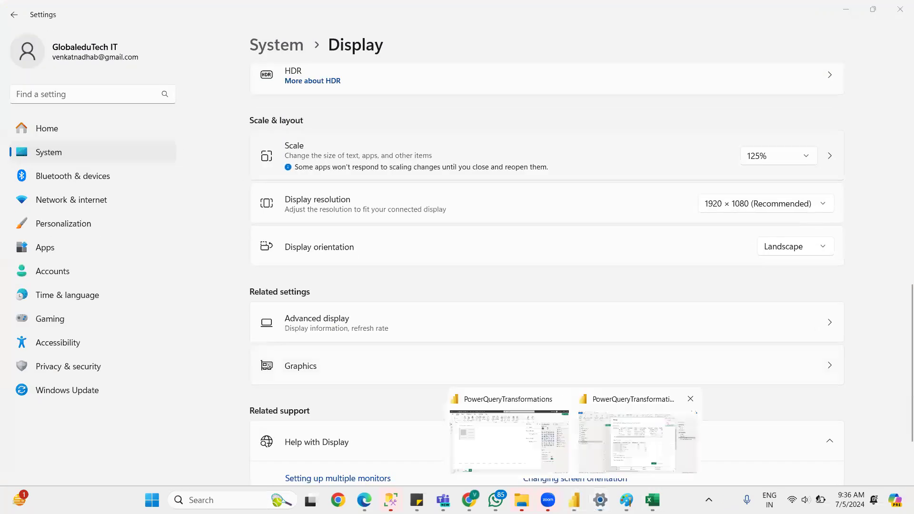
{"action": "left_click", "coordinate": [638, 443]}
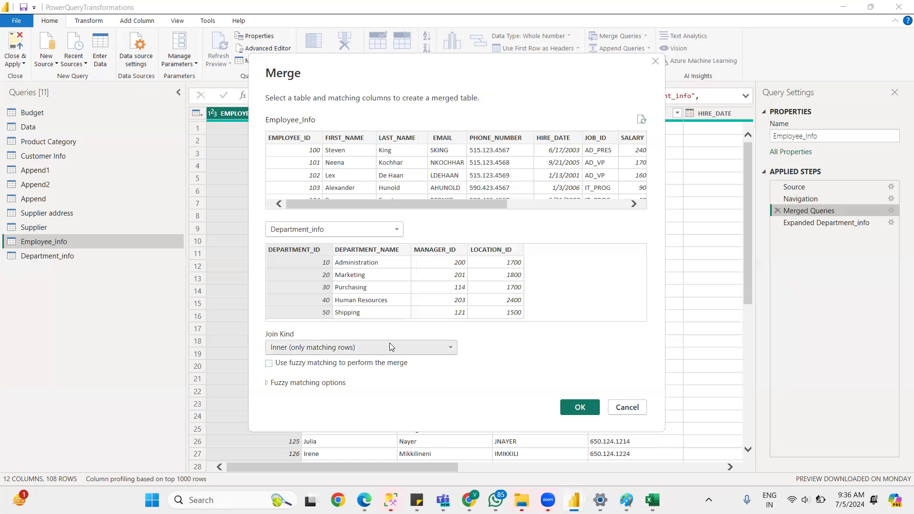
{"action": "left_click", "coordinate": [445, 348]}
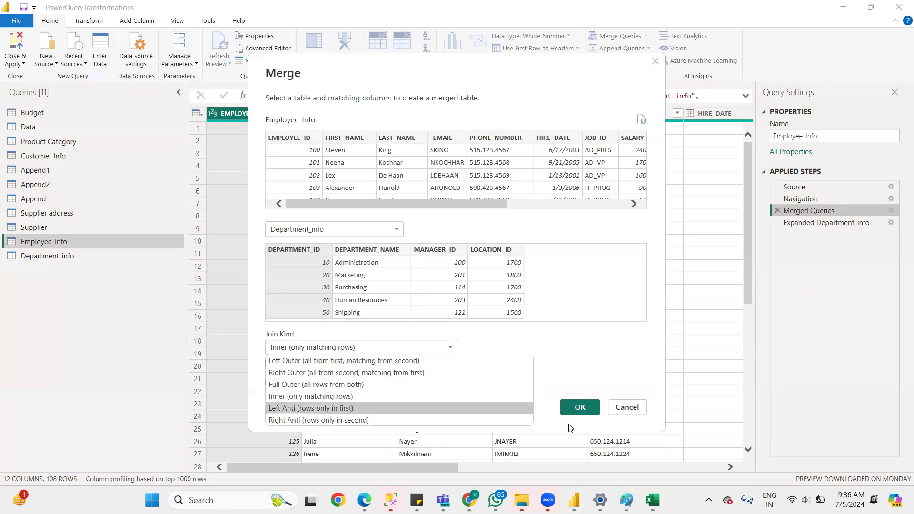
{"action": "left_click", "coordinate": [625, 410]}
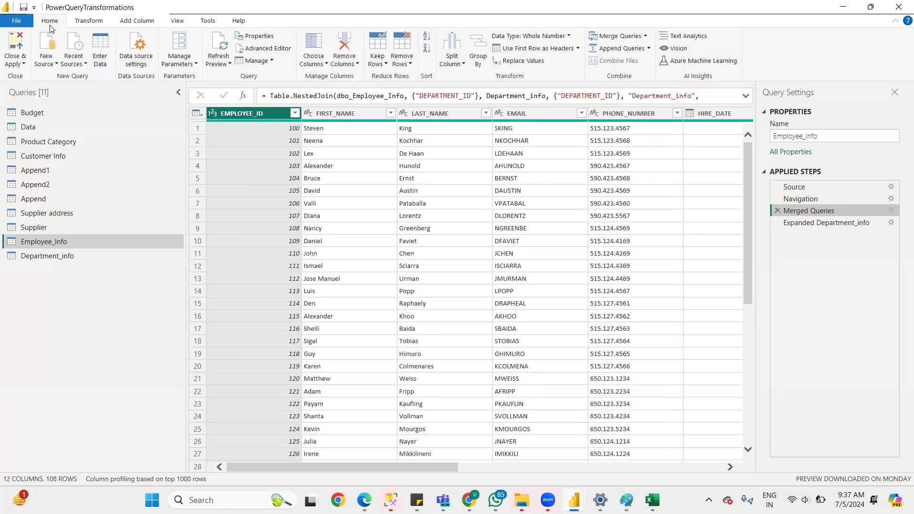
Transpose the Budget table and compare it with the preceding Changed Type step
{"action": "left_click", "coordinate": [91, 20]}
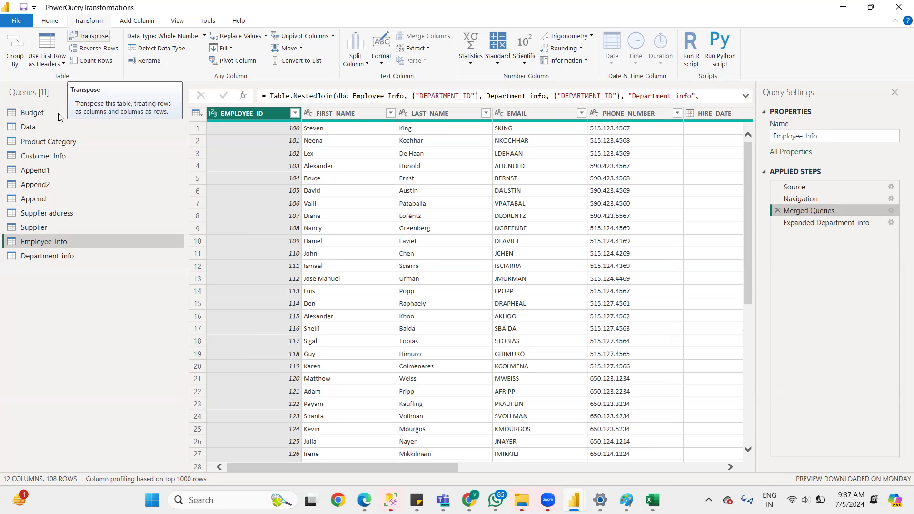
{"action": "left_click", "coordinate": [33, 114]}
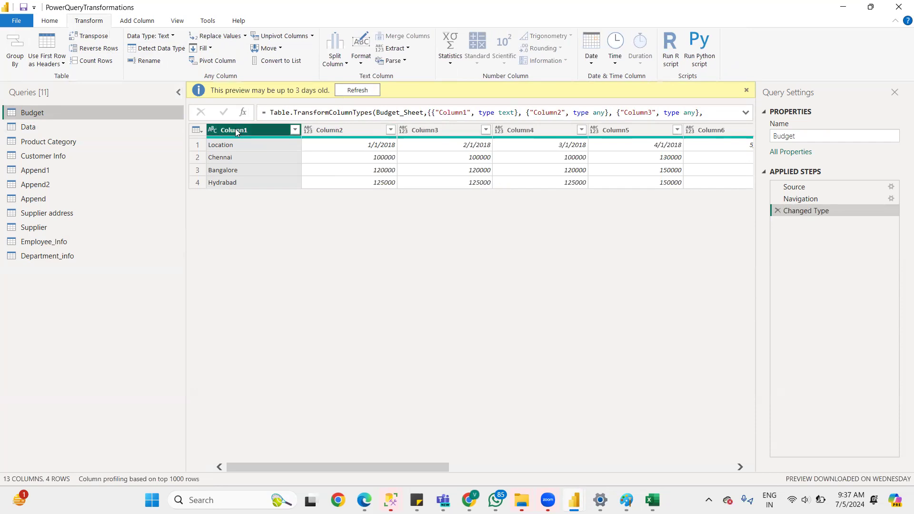
{"action": "left_click", "coordinate": [89, 40]}
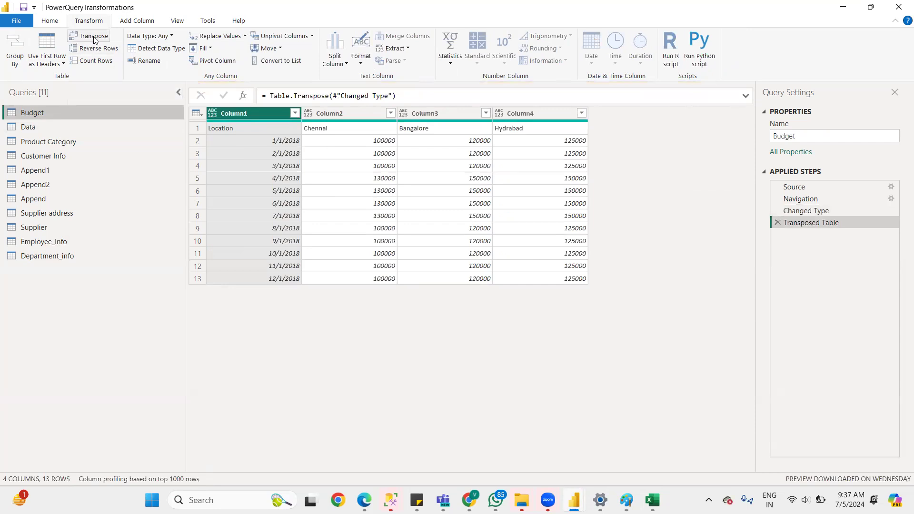
{"action": "left_click", "coordinate": [801, 215]}
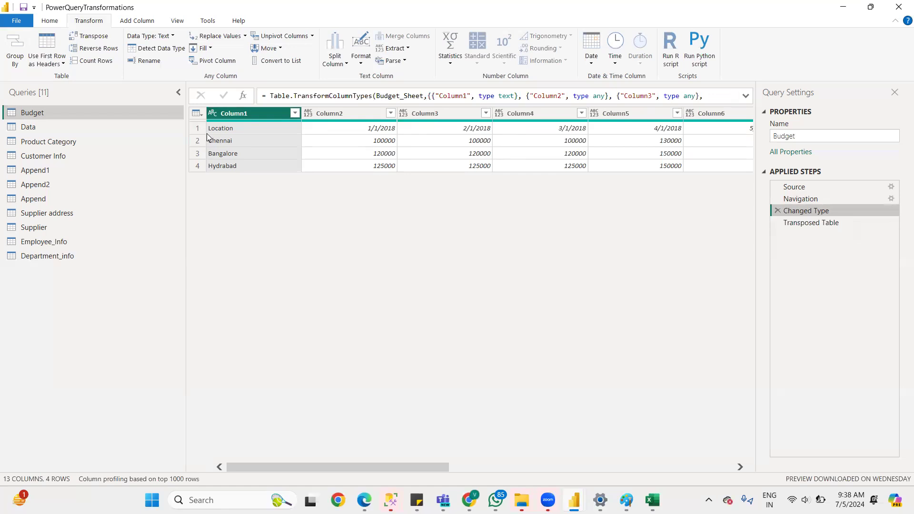
{"action": "left_click", "coordinate": [799, 222]}
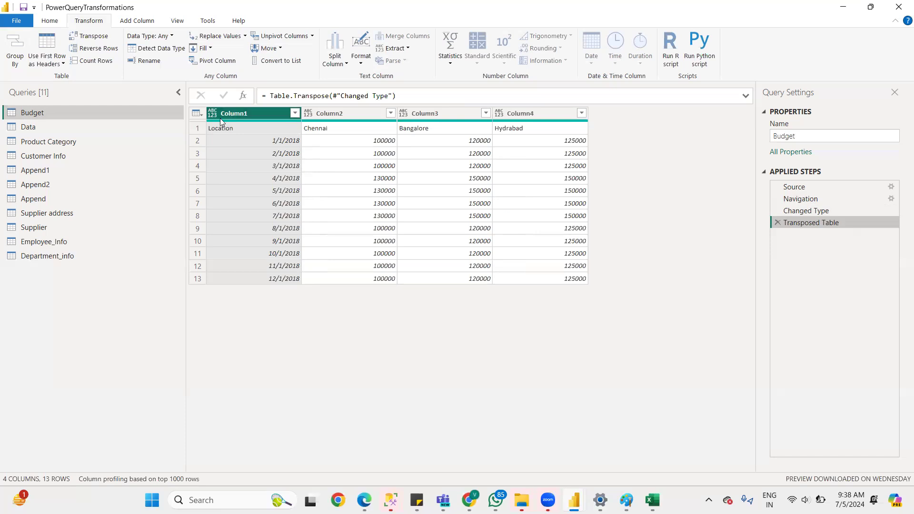
Use the first row of the transposed Budget table as headers
{"action": "left_click", "coordinate": [197, 113]}
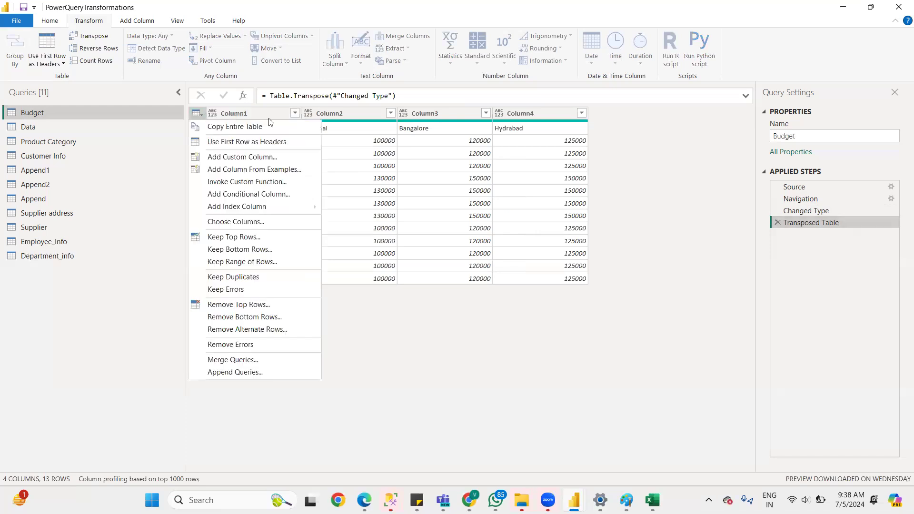
{"action": "left_click", "coordinate": [348, 176]}
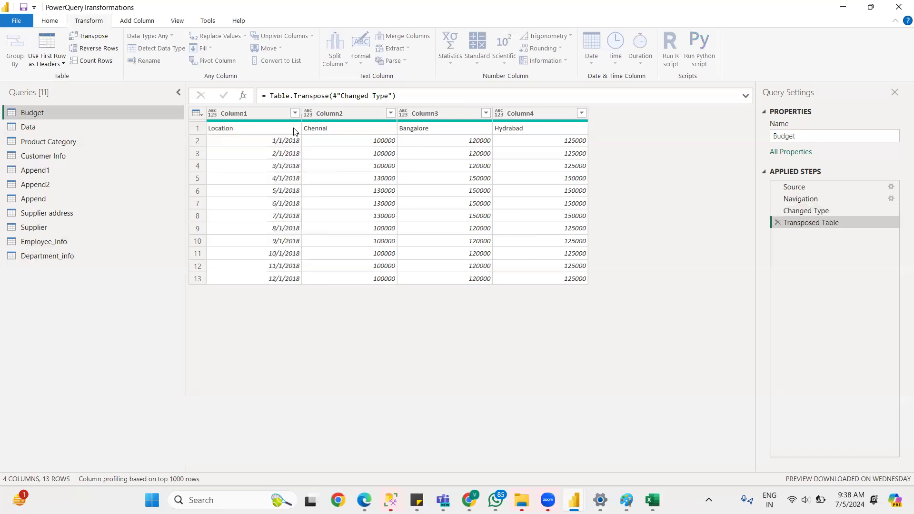
{"action": "left_click", "coordinate": [265, 133]}
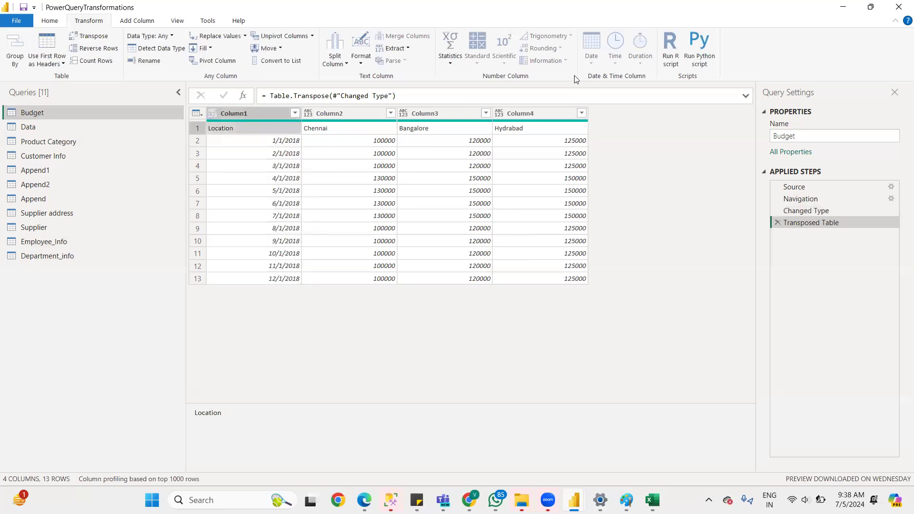
{"action": "left_click", "coordinate": [49, 20]}
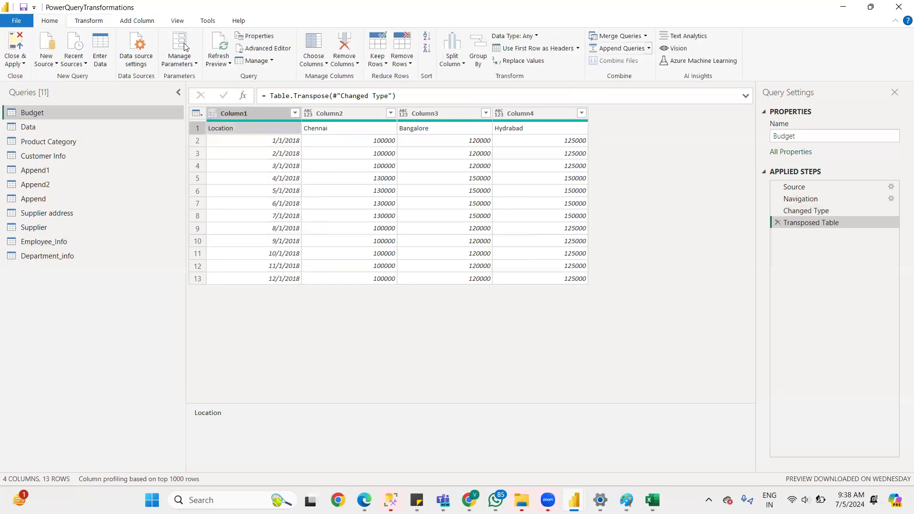
{"action": "left_click", "coordinate": [525, 49]}
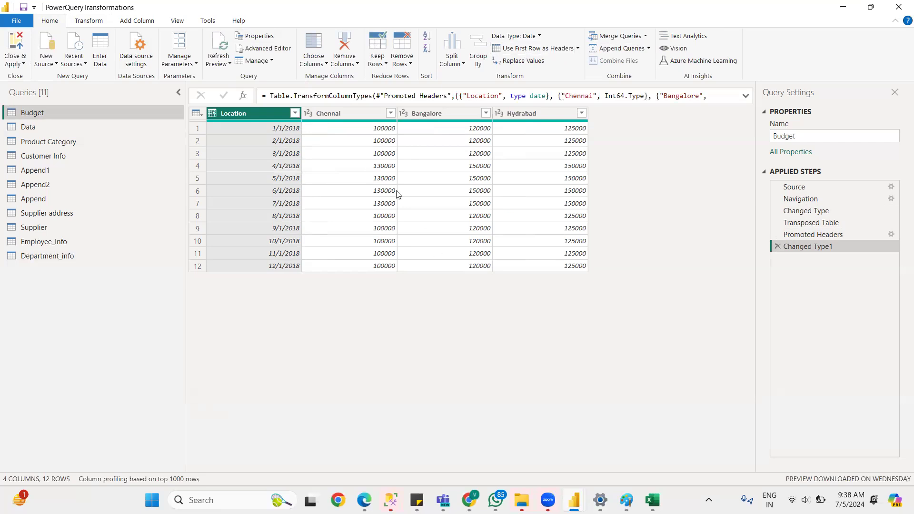
Delete the Changed Type1, Promoted Headers and Transposed Table steps from the Budget query
{"action": "left_click", "coordinate": [90, 21]}
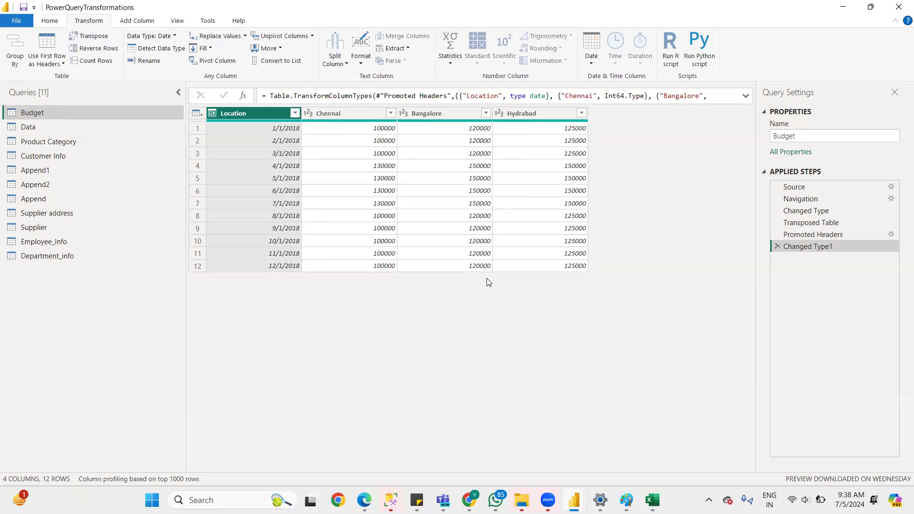
{"action": "left_click", "coordinate": [775, 247]}
{"action": "left_click", "coordinate": [776, 235]}
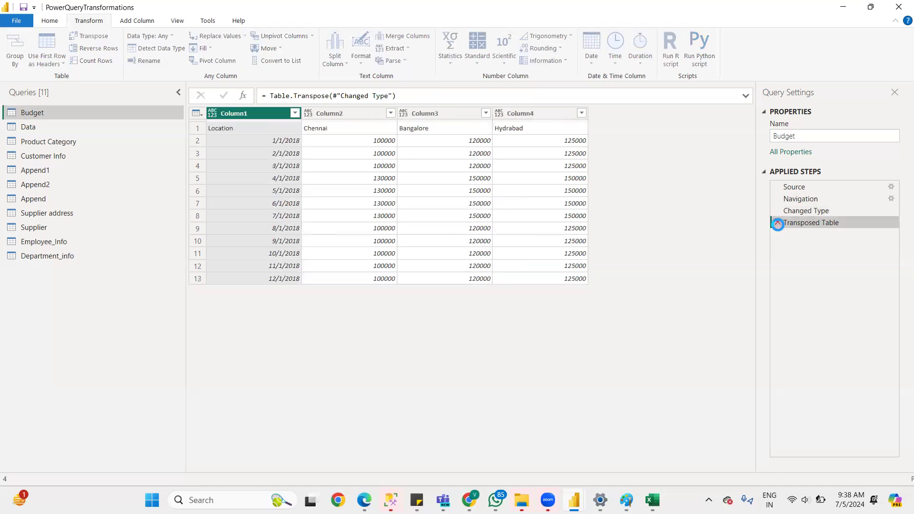
{"action": "left_click", "coordinate": [777, 222]}
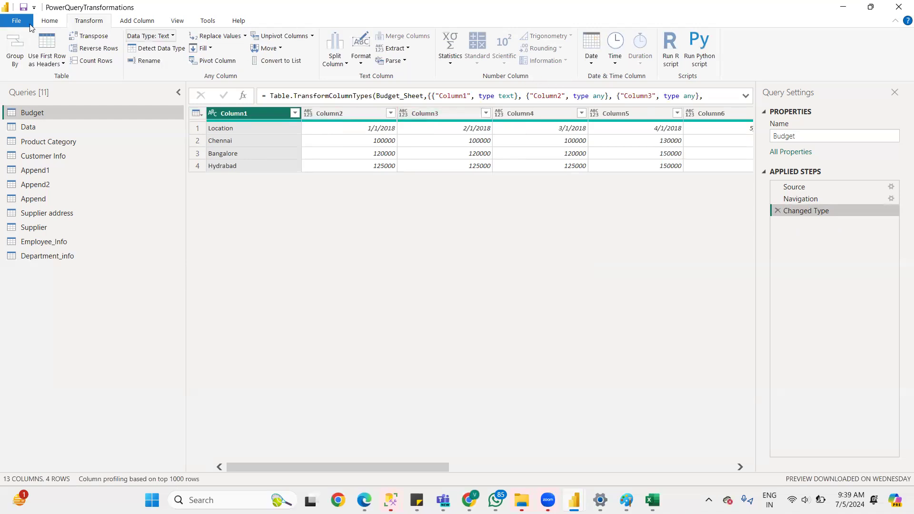
Promote the first row of the original Budget table to headers and transpose the result
{"action": "left_click", "coordinate": [50, 20]}
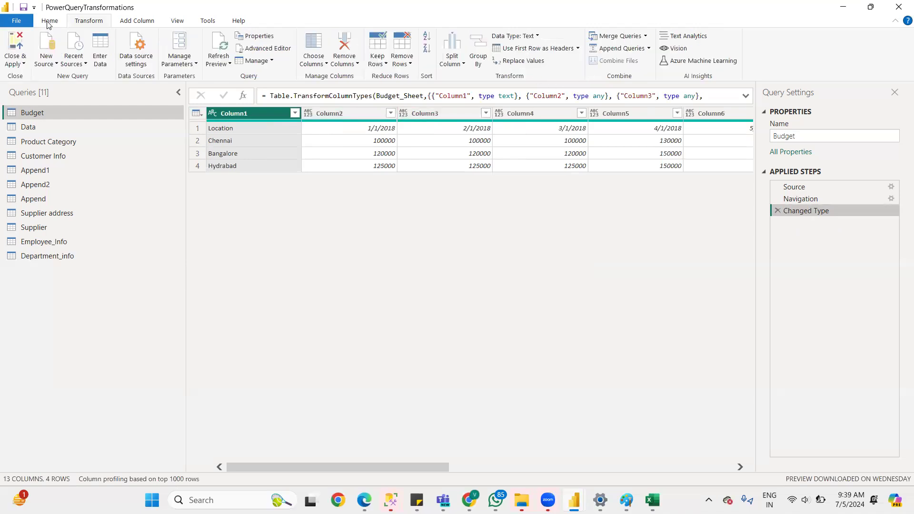
{"action": "left_click", "coordinate": [540, 50]}
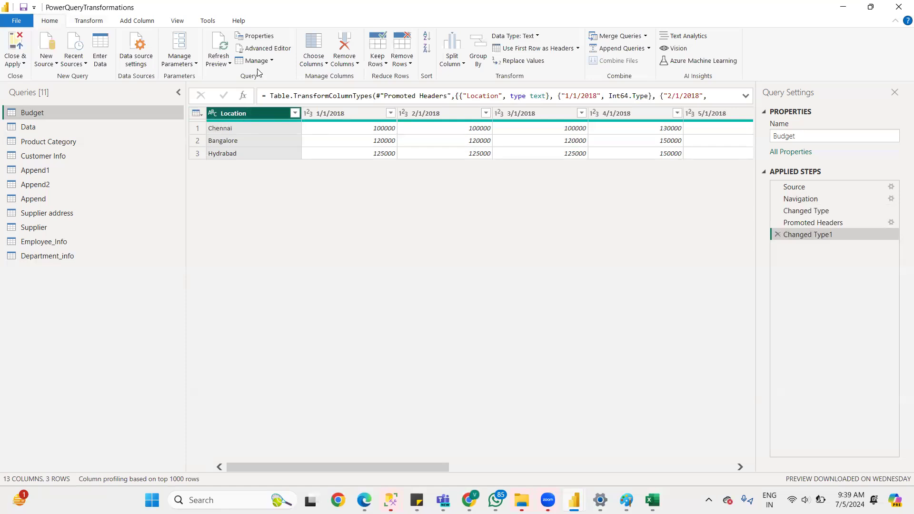
{"action": "left_click", "coordinate": [88, 20]}
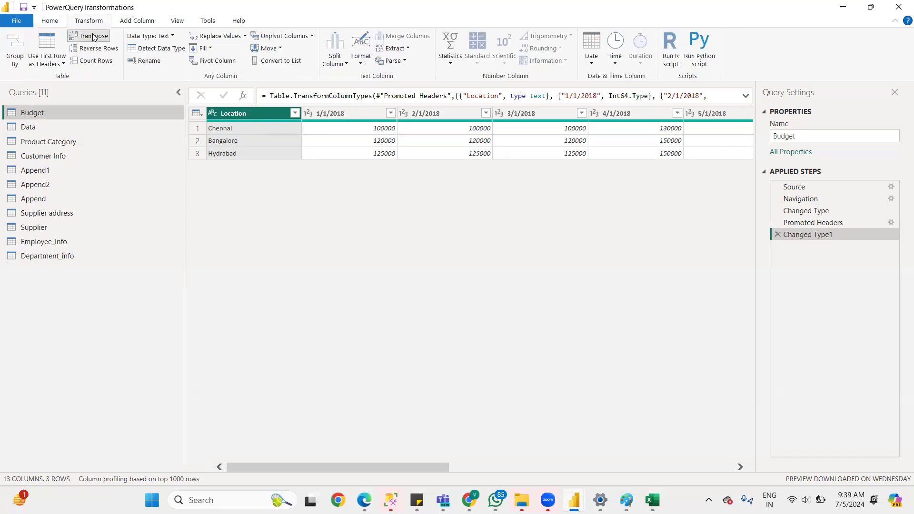
{"action": "left_click", "coordinate": [93, 36]}
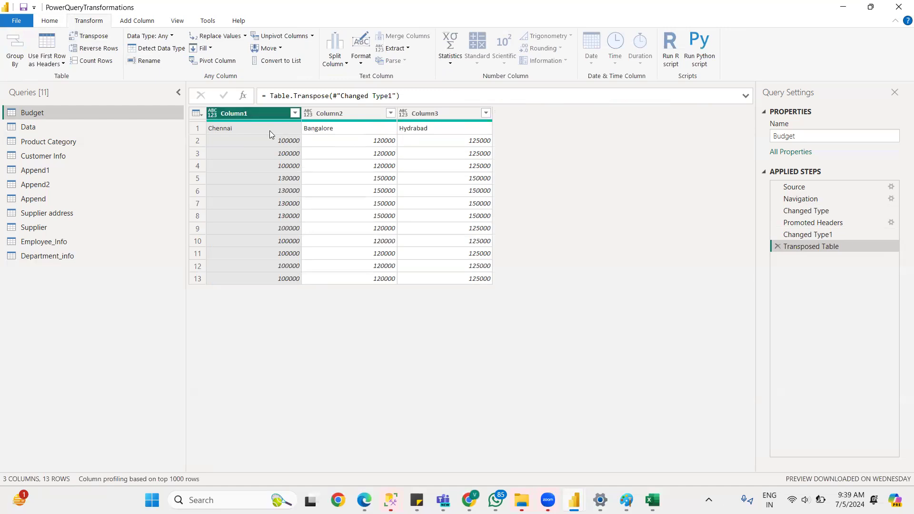
Delete the Transposed Table and Changed Type1 steps from the Budget query, keeping Promoted Headers
{"action": "left_click", "coordinate": [778, 246]}
{"action": "left_click", "coordinate": [777, 234]}
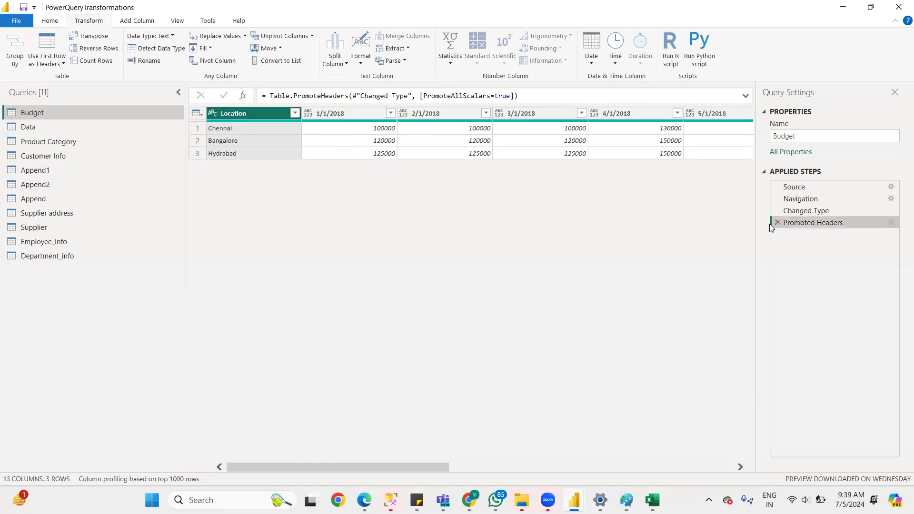
{"action": "mouse_move", "coordinate": [344, 123]}
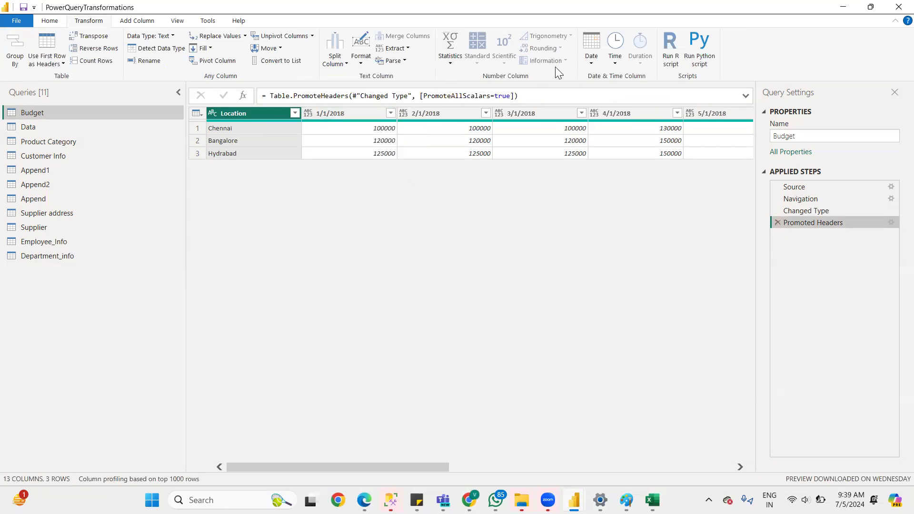
Demote the Budget table's column headers to its first row
{"action": "left_click", "coordinate": [50, 21]}
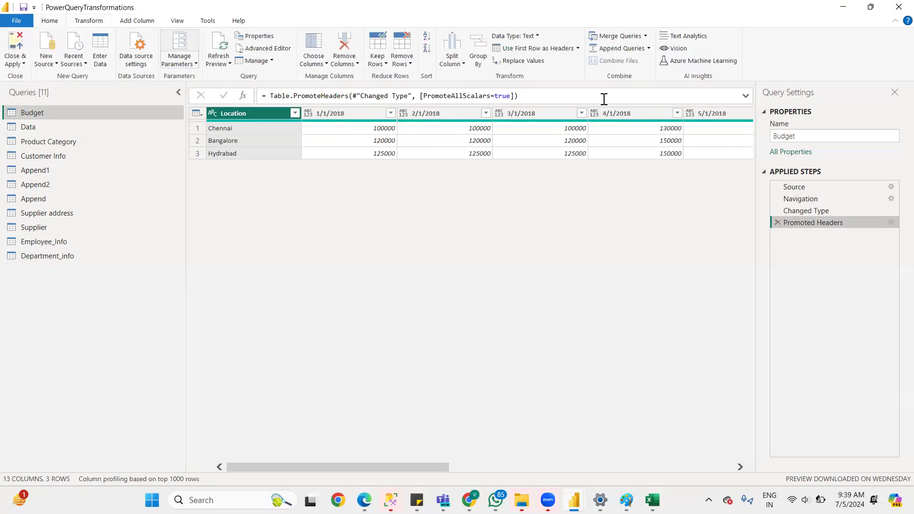
{"action": "left_click", "coordinate": [577, 48]}
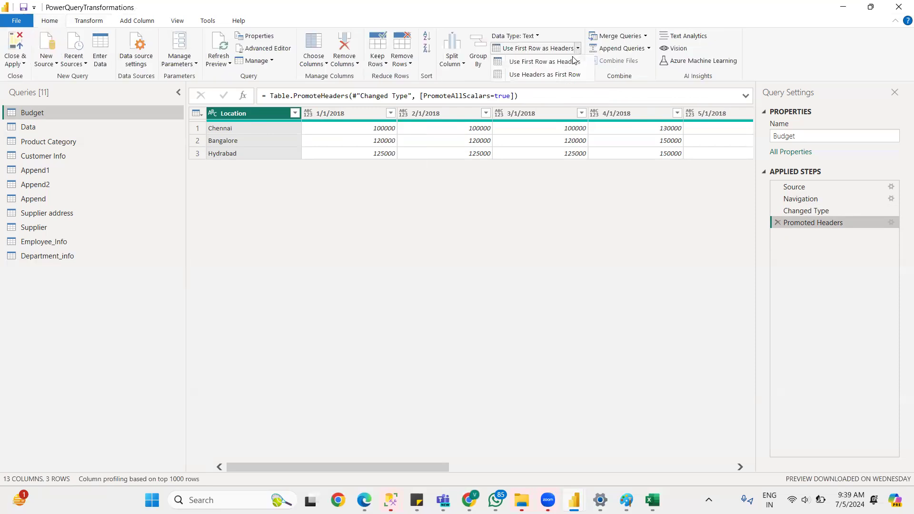
{"action": "left_click", "coordinate": [536, 75]}
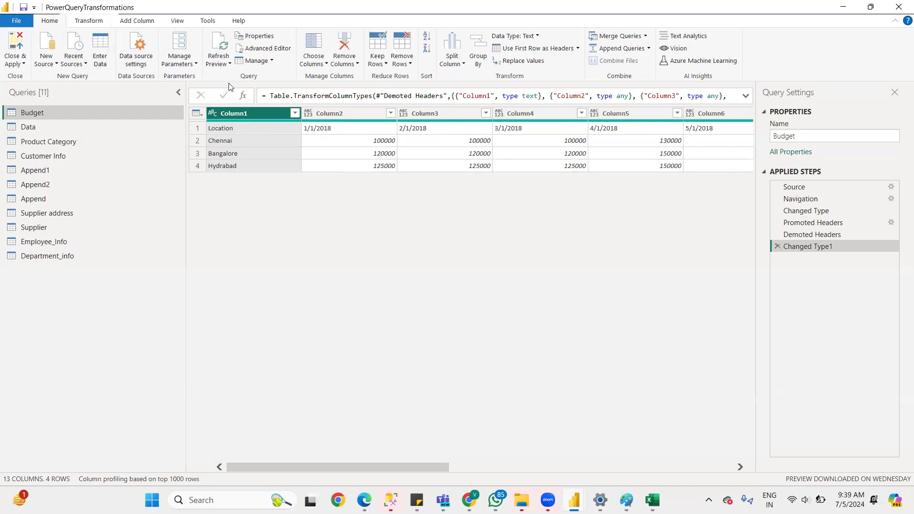
Transpose the Budget table and use its first row as headers
{"action": "left_click", "coordinate": [87, 19]}
{"action": "left_click", "coordinate": [99, 37]}
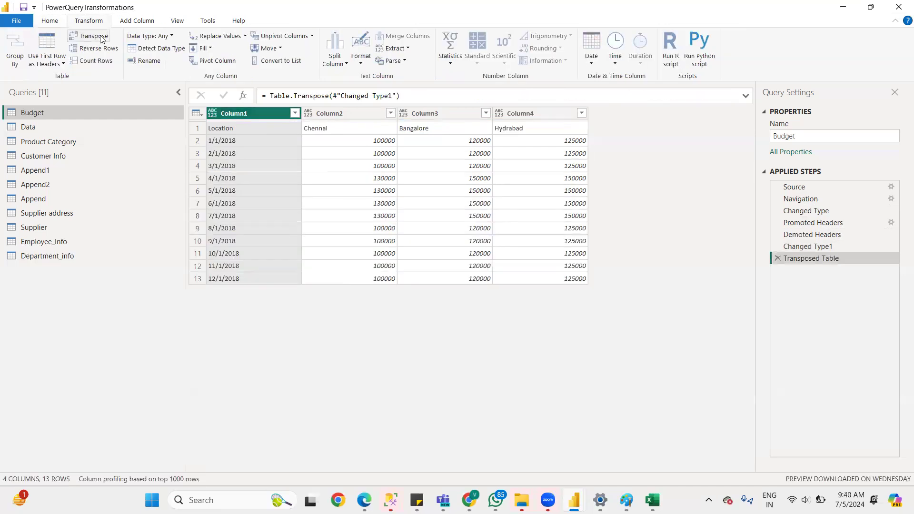
{"action": "left_click", "coordinate": [50, 20]}
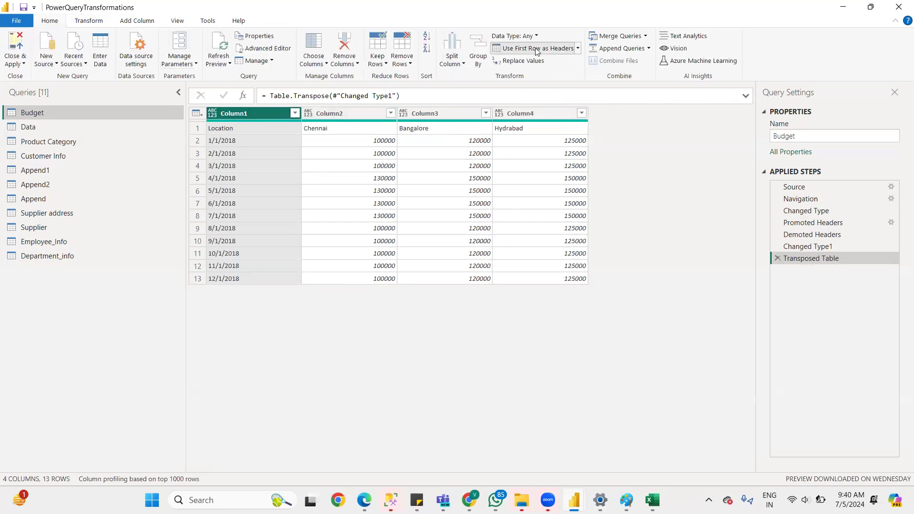
{"action": "left_click", "coordinate": [535, 49]}
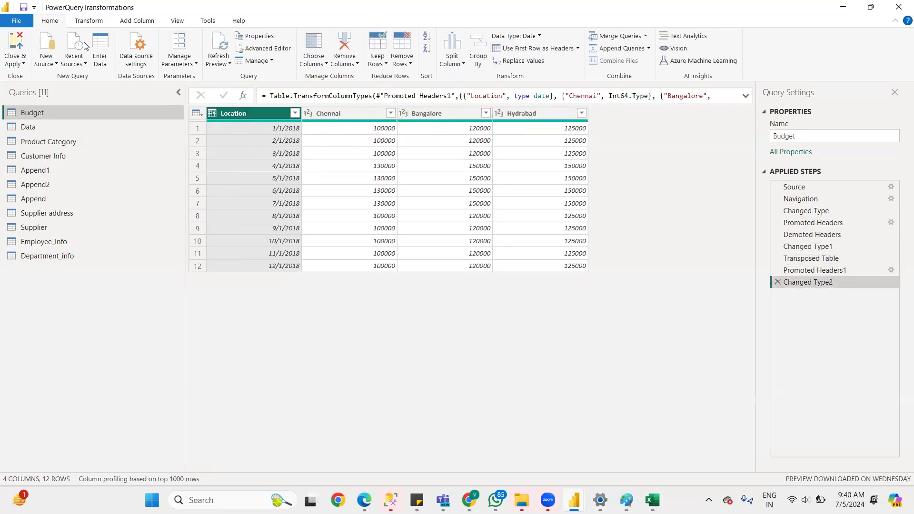
Delete the Budget query's applied steps from Changed Type2 back through Demoted Headers, keeping the original Promoted Headers step
{"action": "left_click", "coordinate": [89, 19]}
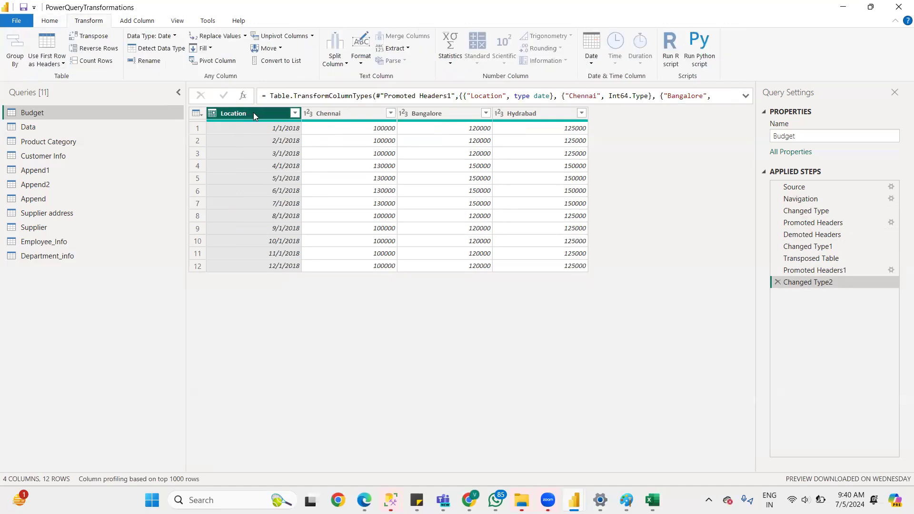
{"action": "left_click", "coordinate": [777, 281]}
{"action": "left_click", "coordinate": [776, 271]}
{"action": "left_click", "coordinate": [779, 258]}
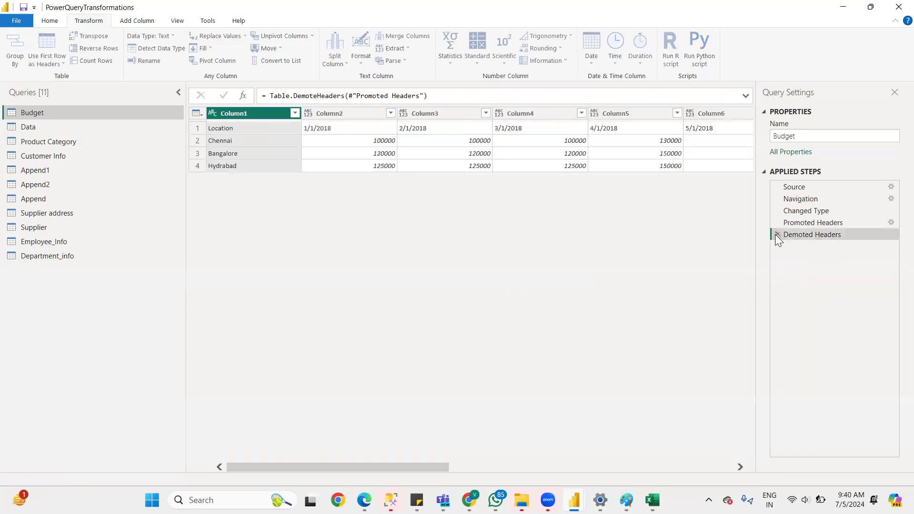
{"action": "left_click", "coordinate": [775, 234]}
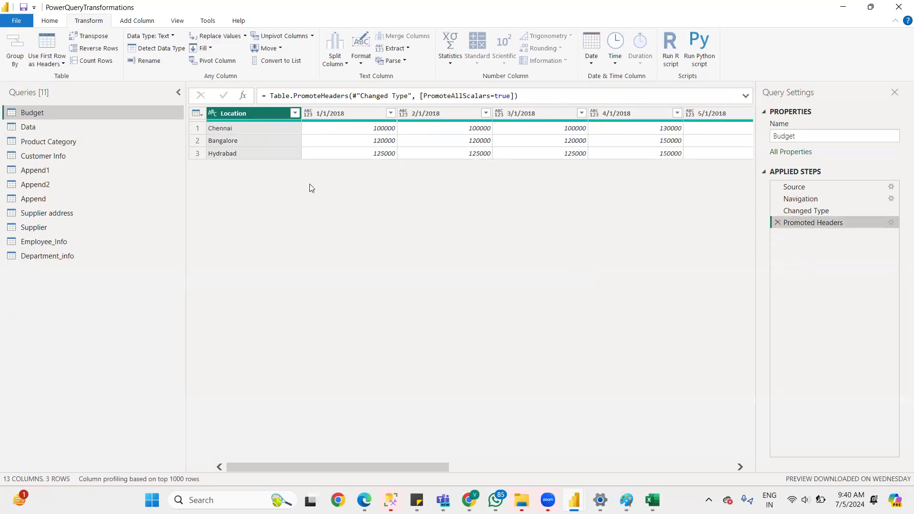
Delete the Promoted Headers step from the Budget query and promote the first row to headers again
{"action": "left_click", "coordinate": [777, 223]}
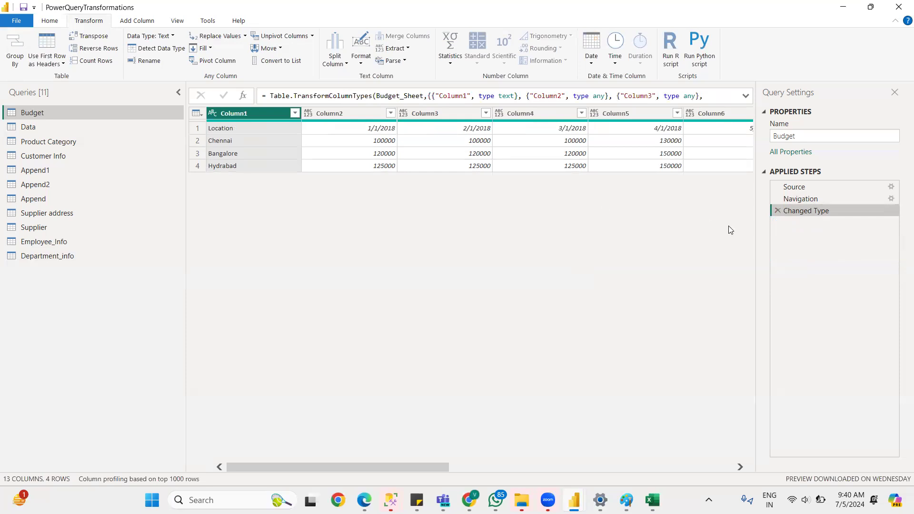
{"action": "left_click", "coordinate": [49, 21]}
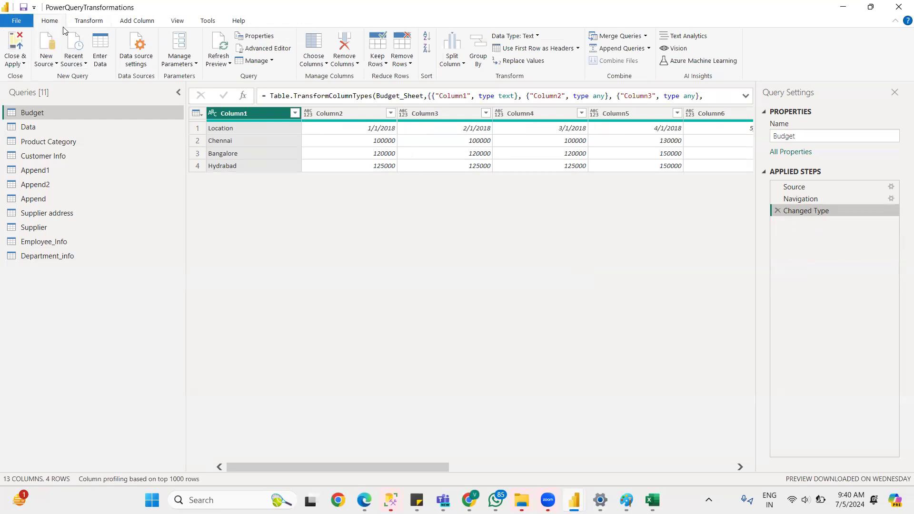
{"action": "left_click", "coordinate": [558, 49]}
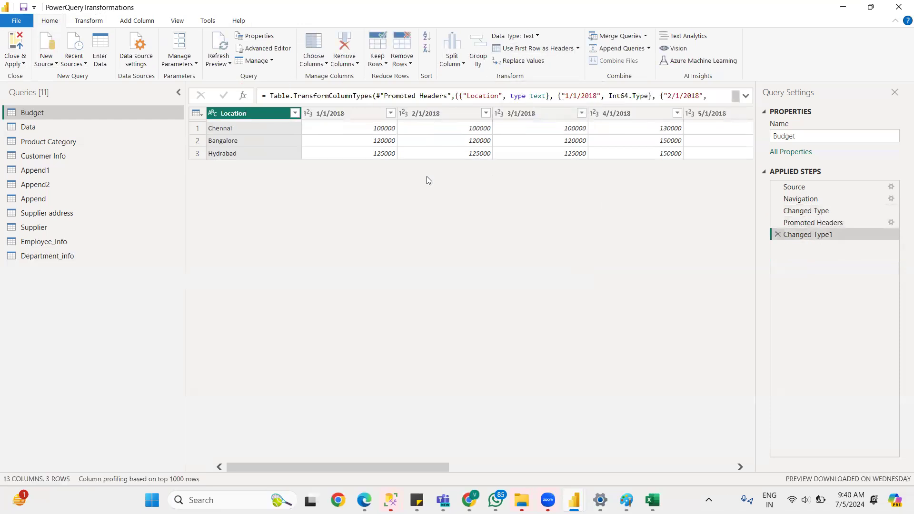
Reverse the row order of the Budget table three times
{"action": "left_click", "coordinate": [86, 21]}
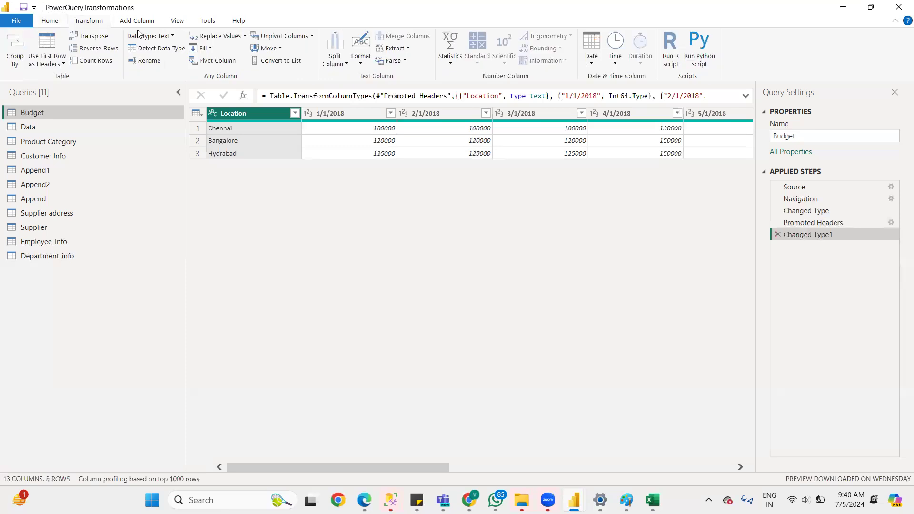
{"action": "left_click", "coordinate": [99, 49]}
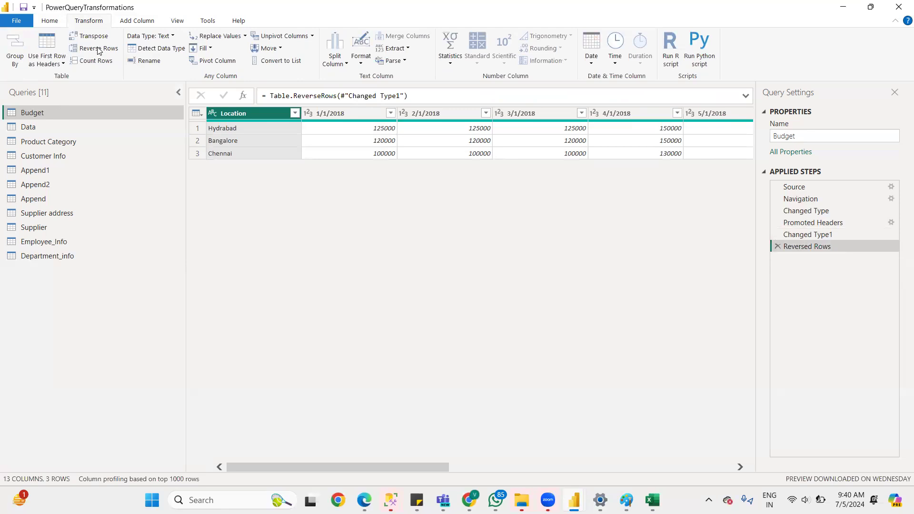
{"action": "left_click", "coordinate": [98, 49]}
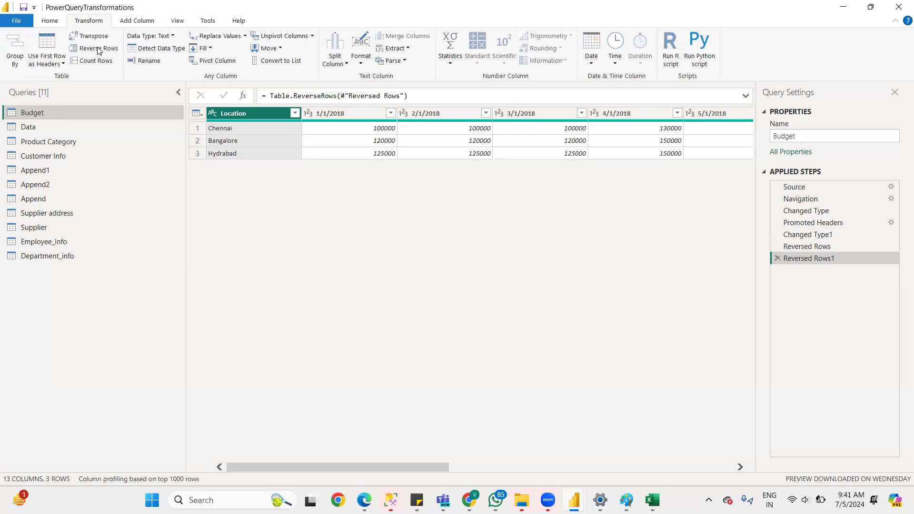
{"action": "left_click", "coordinate": [98, 50]}
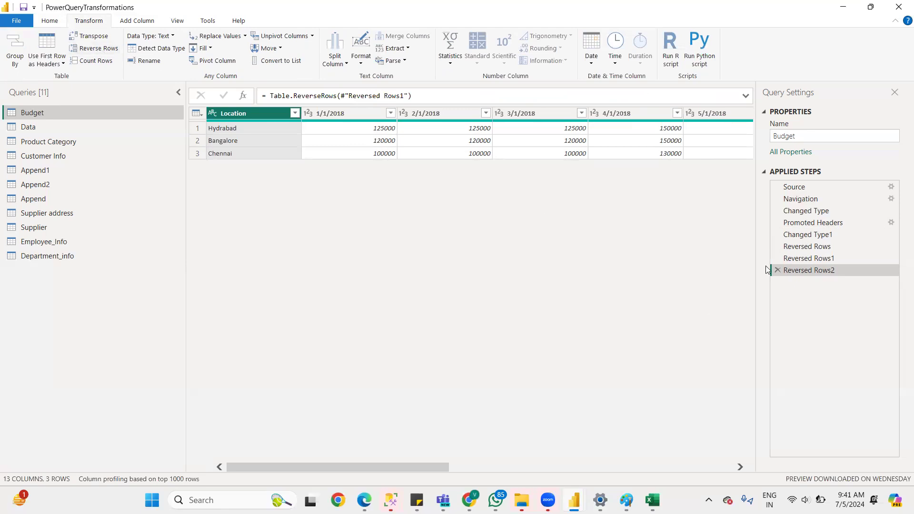
Delete all three Reversed Rows steps from the Budget query
{"action": "left_click", "coordinate": [778, 261]}
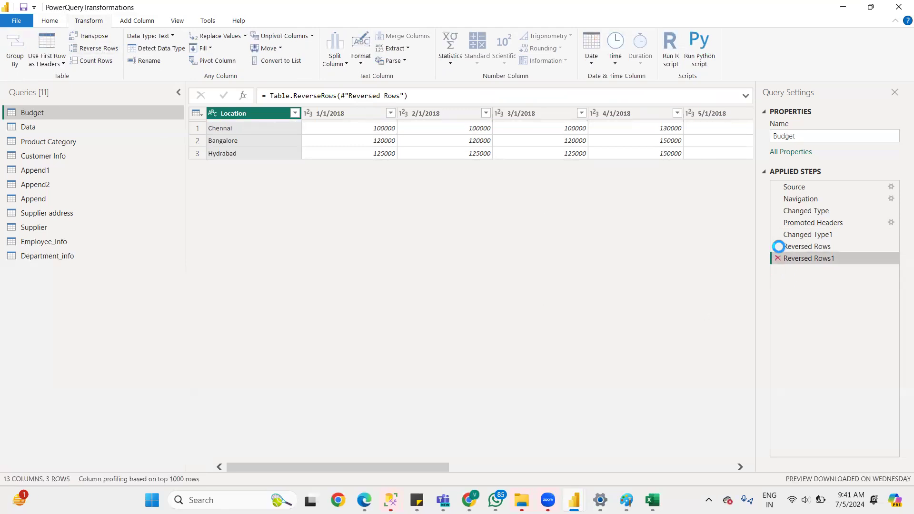
{"action": "left_click", "coordinate": [778, 258]}
{"action": "left_click", "coordinate": [778, 246]}
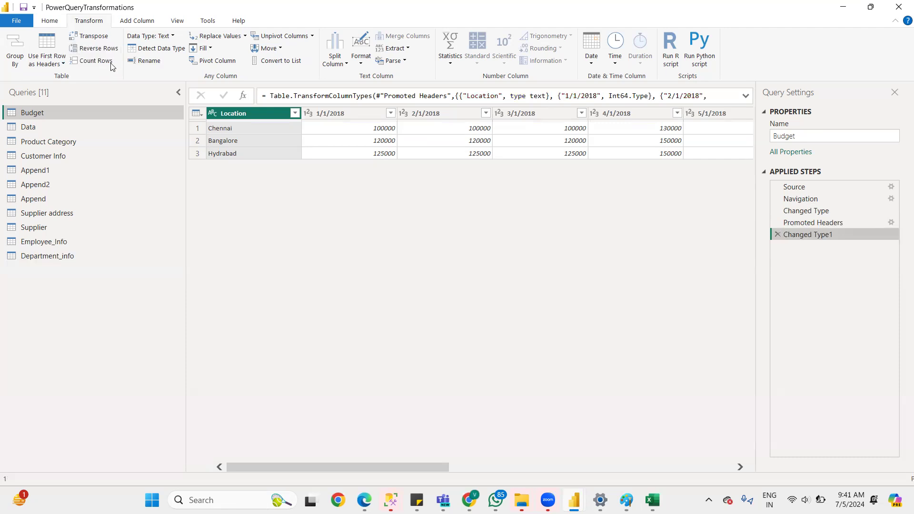
Count the rows of the Budget table, then delete the Counted Rows step
{"action": "left_click", "coordinate": [105, 61]}
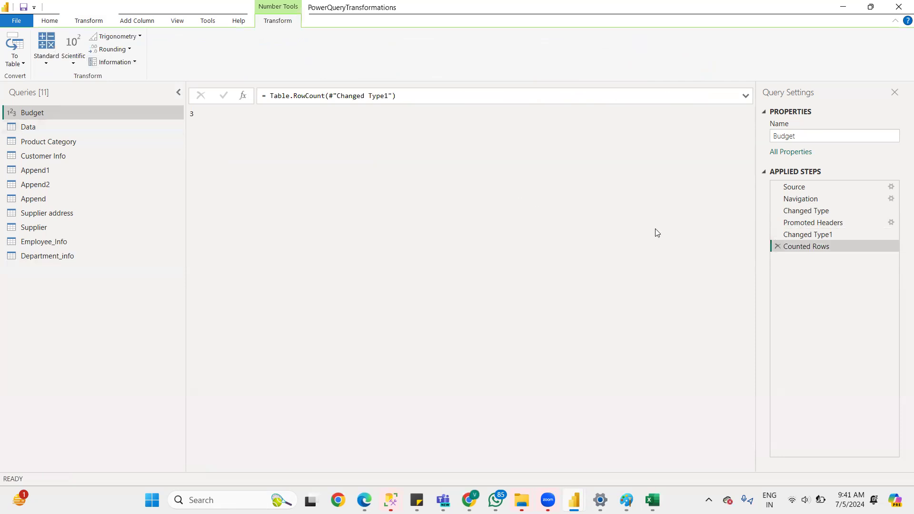
{"action": "left_click", "coordinate": [777, 246]}
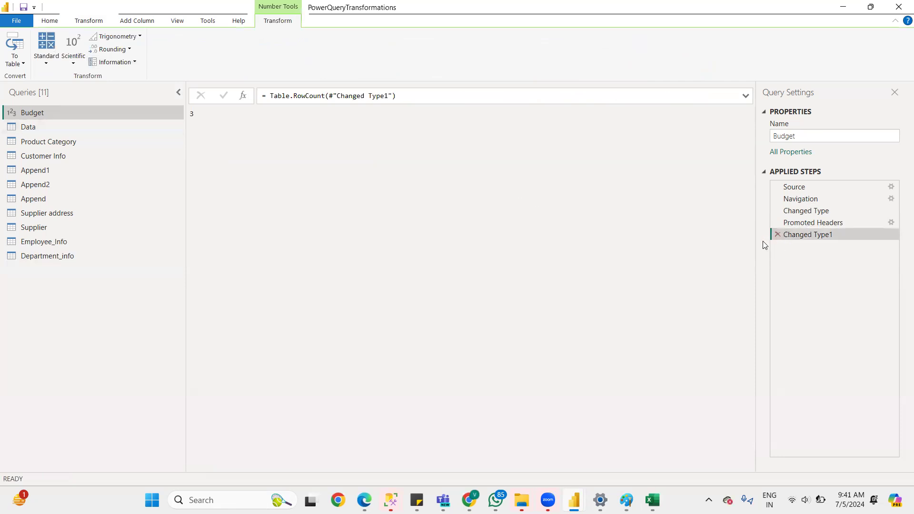
{"action": "left_click", "coordinate": [89, 21]}
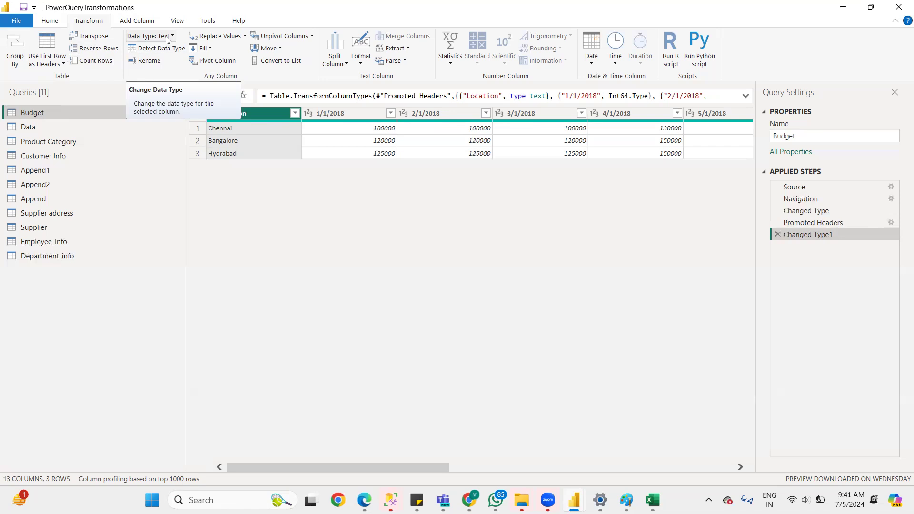
{"action": "left_click", "coordinate": [50, 21]}
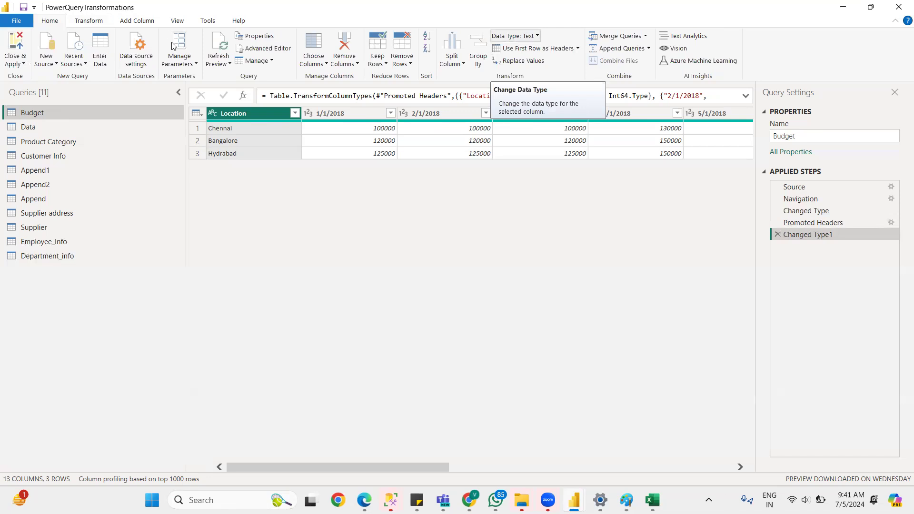
{"action": "left_click", "coordinate": [88, 21]}
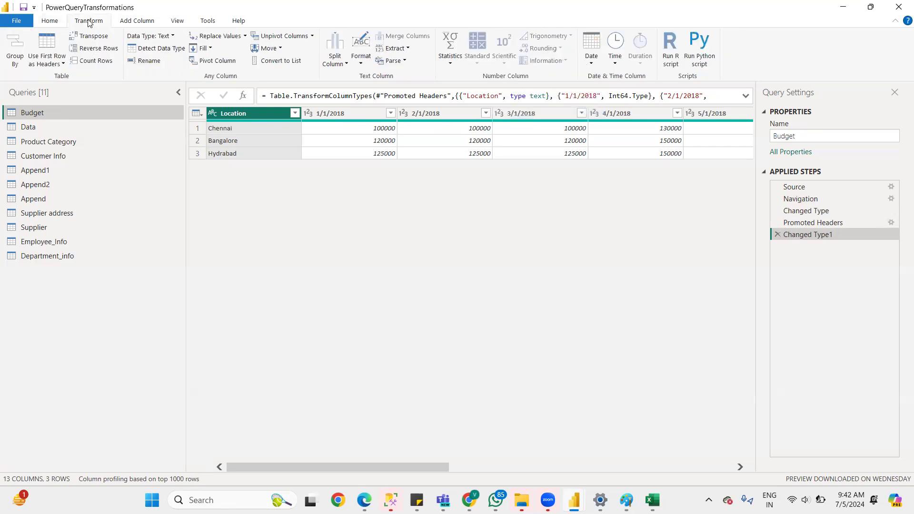
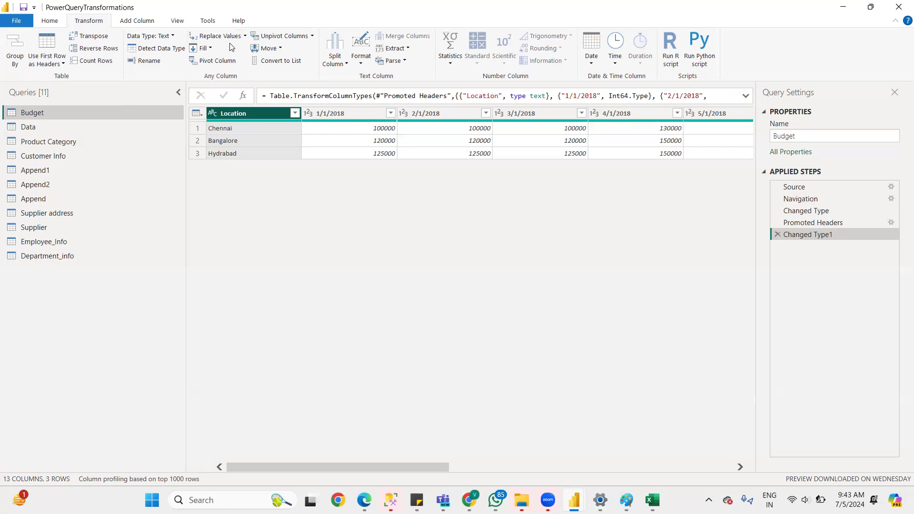
{"action": "left_click", "coordinate": [145, 61]}
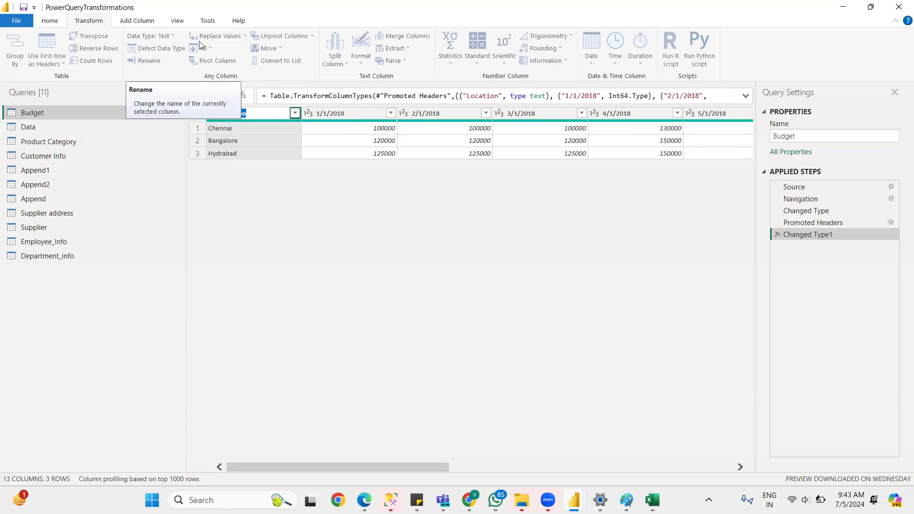
{"action": "key", "text": "Return"}
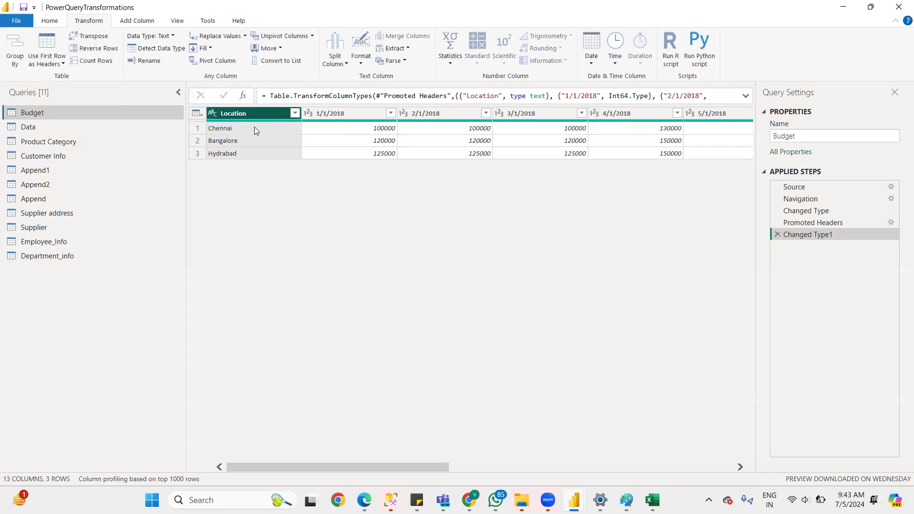
Replace the value Hyderabad with Mumbai in the Location column of the Budget query
{"action": "left_click", "coordinate": [215, 37]}
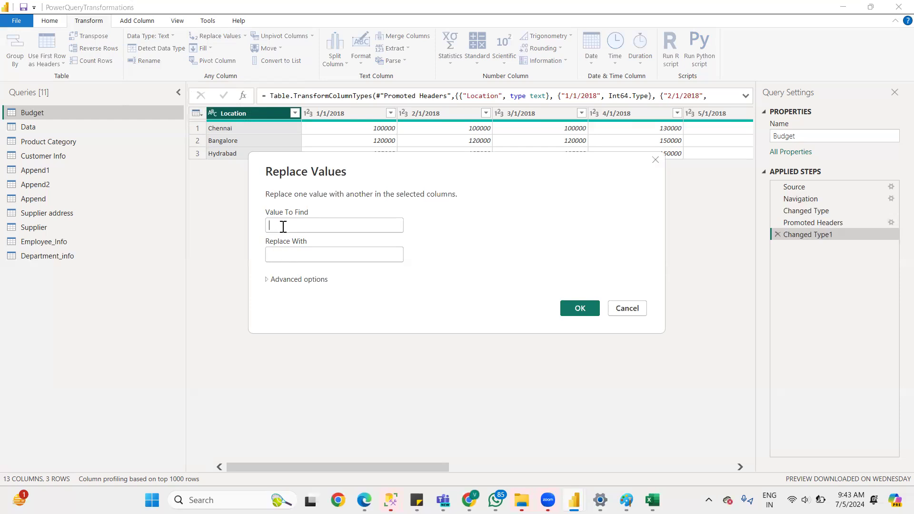
{"action": "left_click", "coordinate": [283, 226]}
{"action": "type", "text": "Hyderabad"}
{"action": "key", "text": "Tab"}
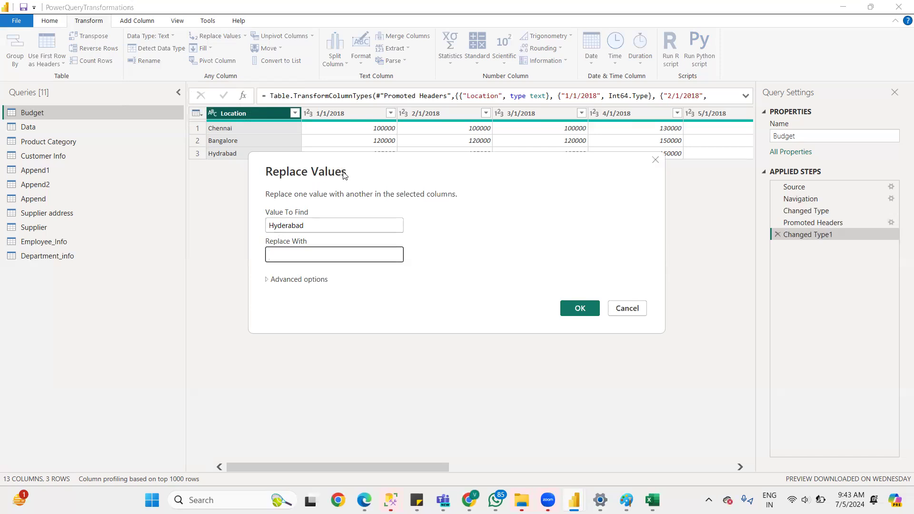
{"action": "type", "text": "MU"}
{"action": "type", "text": "i"}
{"action": "key", "text": "BackSpace"}
{"action": "key", "text": "BackSpace"}
{"action": "key", "text": "BackSpace"}
{"action": "key", "text": "BackSpace"}
{"action": "type", "text": "mumbai"}
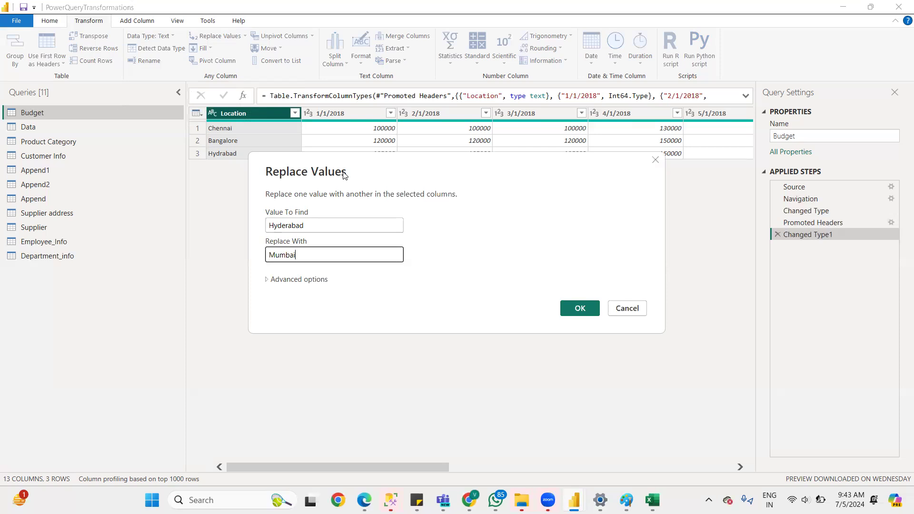
{"action": "left_click", "coordinate": [578, 309]}
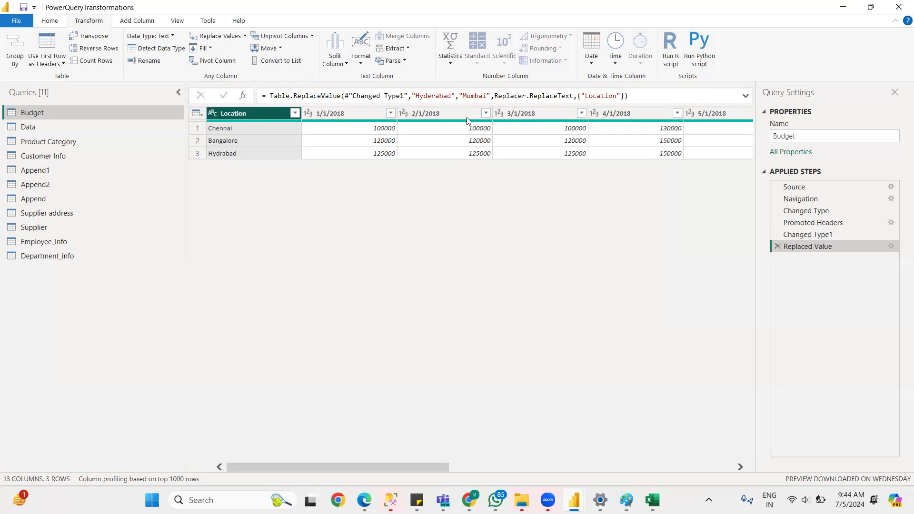
Correct the search value in the Replaced Value formula to "Hydrabad", matching the spelling in the Location column, and apply it
{"action": "double_click", "coordinate": [595, 96]}
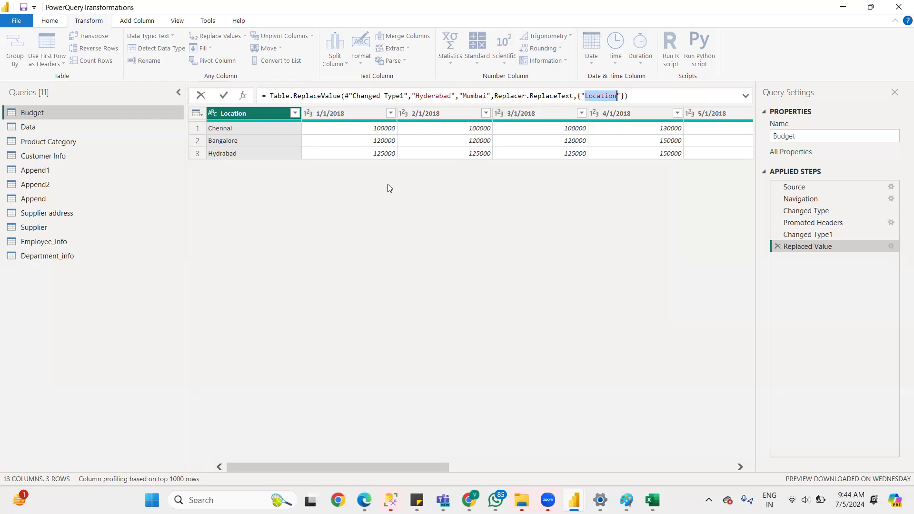
{"action": "left_click", "coordinate": [237, 150]}
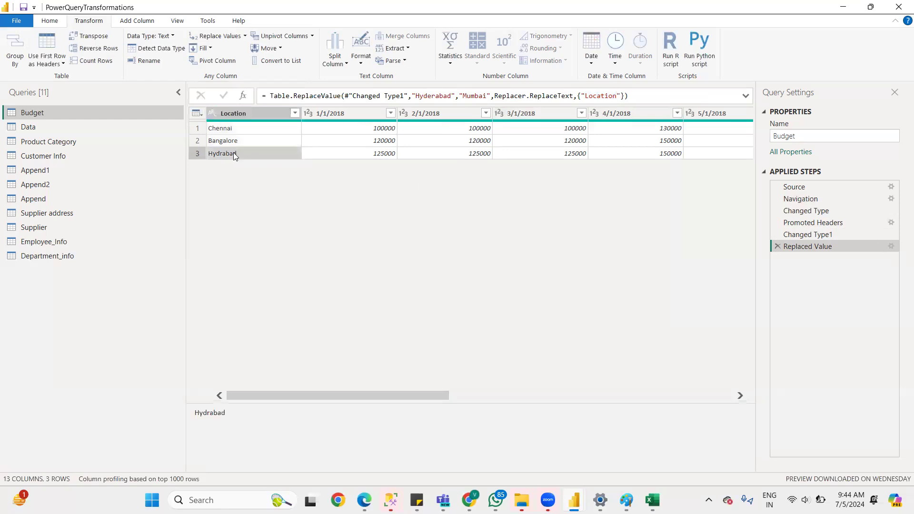
{"action": "double_click", "coordinate": [206, 414]}
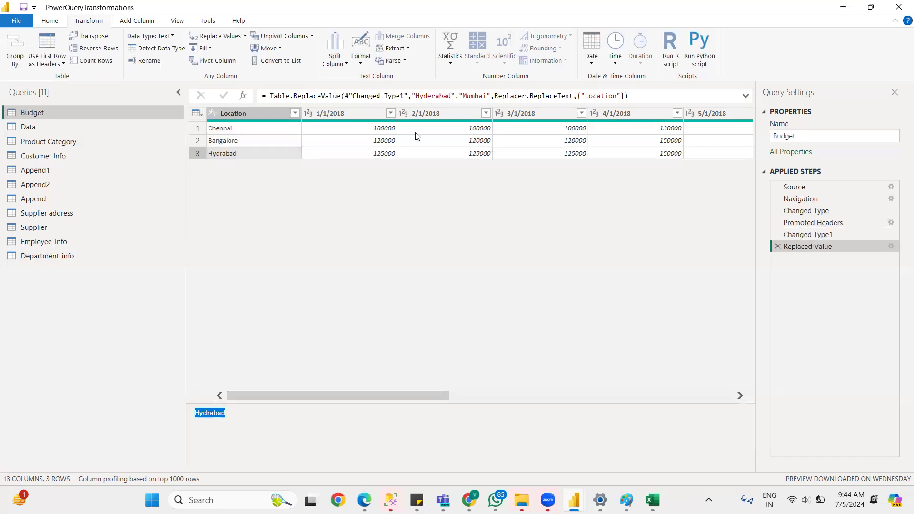
{"action": "left_click", "coordinate": [432, 96]}
{"action": "key", "text": "BackSpace"}
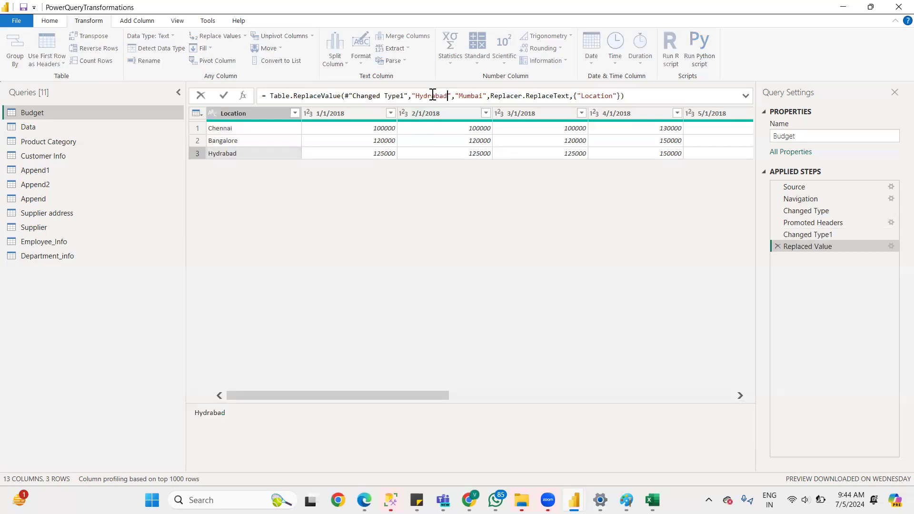
{"action": "left_click", "coordinate": [222, 96]}
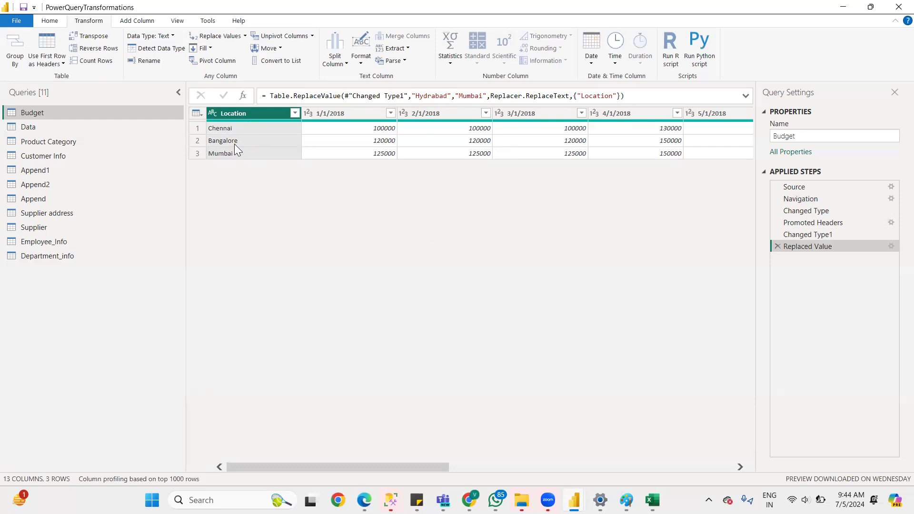
Delete the Replaced Value step from the Budget query
{"action": "left_click", "coordinate": [776, 246]}
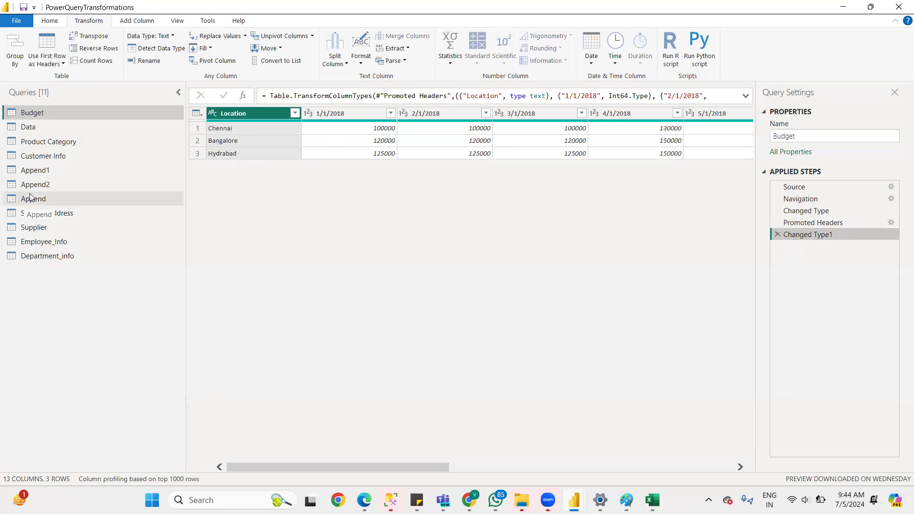
Look through the Customer Info, Supplier address, Supplier and Data queries for a column with blank values suited to a fill
{"action": "left_click", "coordinate": [41, 160]}
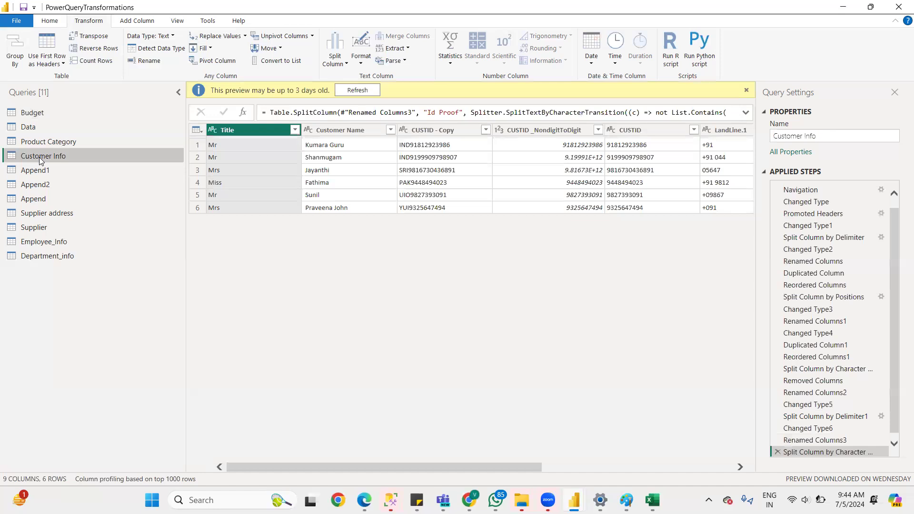
{"action": "left_click", "coordinate": [36, 212]}
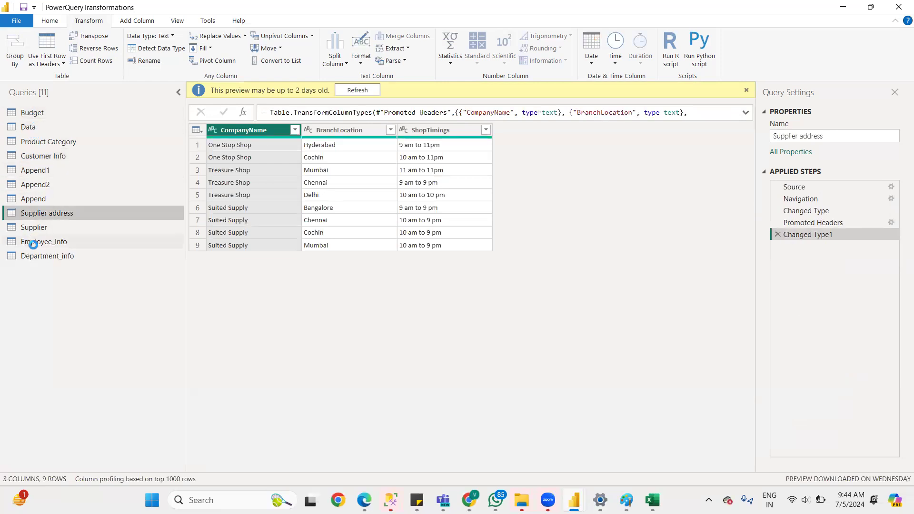
{"action": "left_click", "coordinate": [31, 227]}
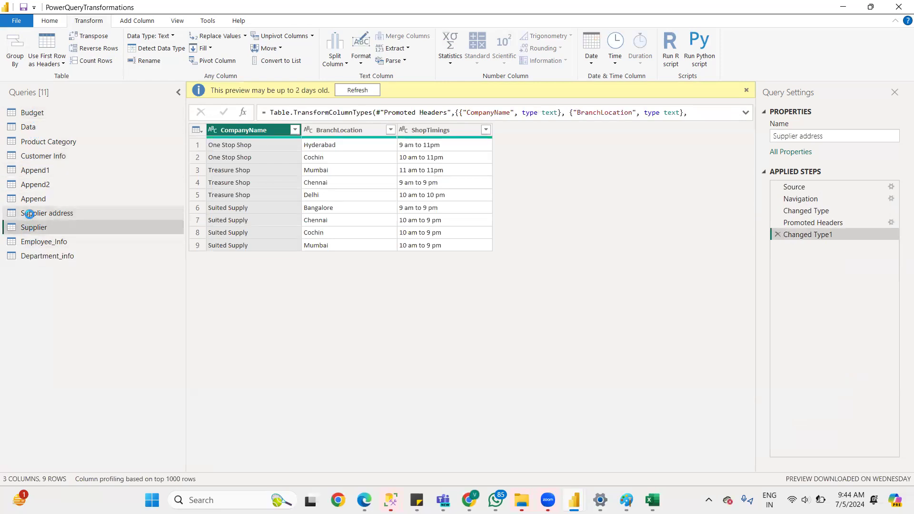
{"action": "left_click", "coordinate": [42, 156]}
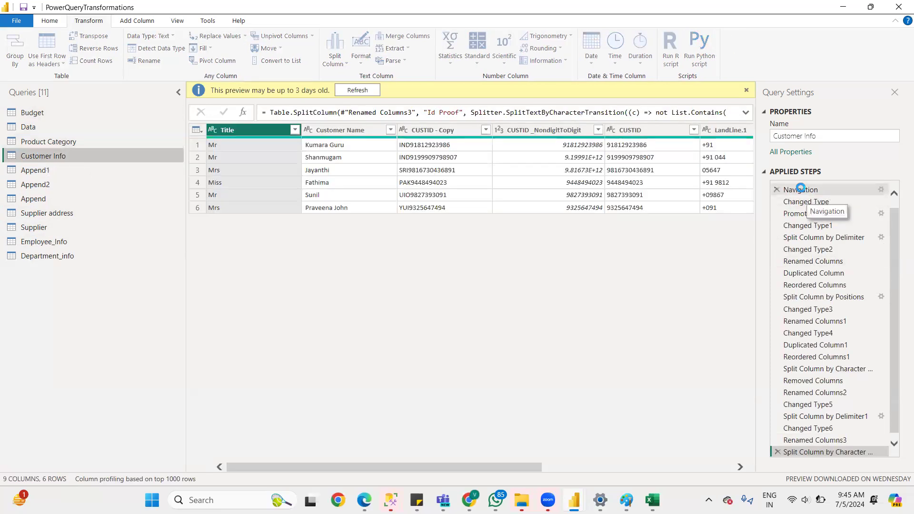
{"action": "left_click", "coordinate": [801, 189]}
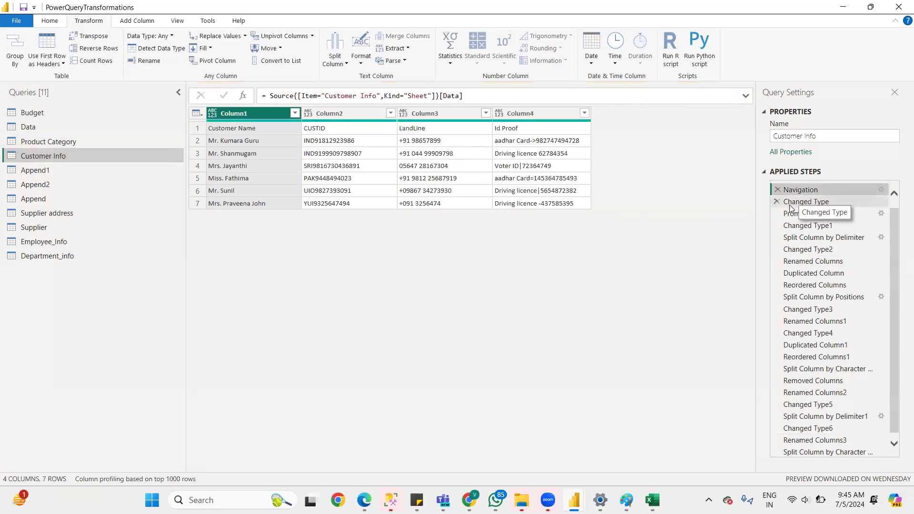
{"action": "left_click", "coordinate": [29, 132]}
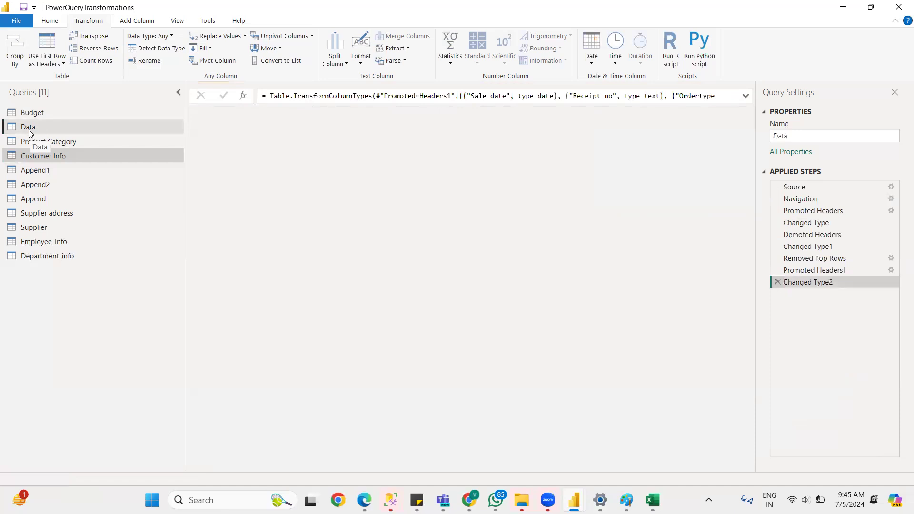
{"action": "scroll", "coordinate": [314, 297], "scroll_direction": "down", "scroll_amount": 2}
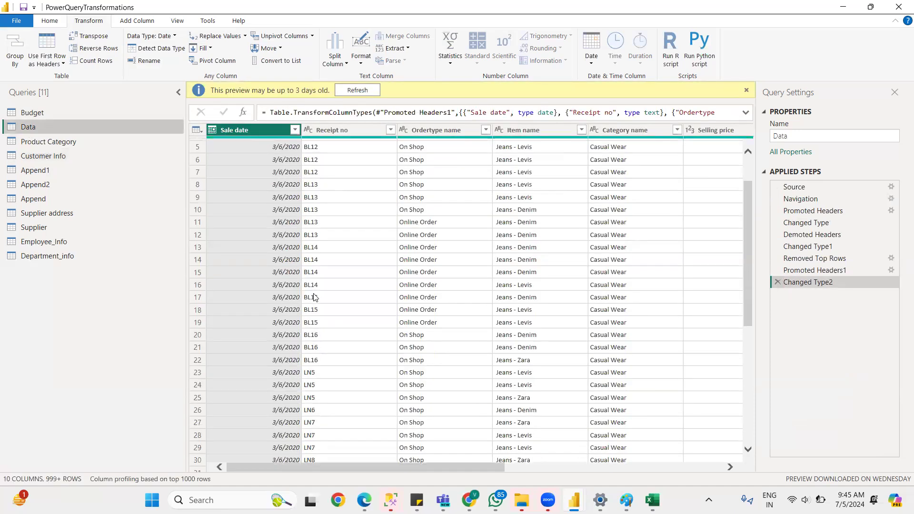
{"action": "scroll", "coordinate": [313, 297], "scroll_direction": "down", "scroll_amount": 3}
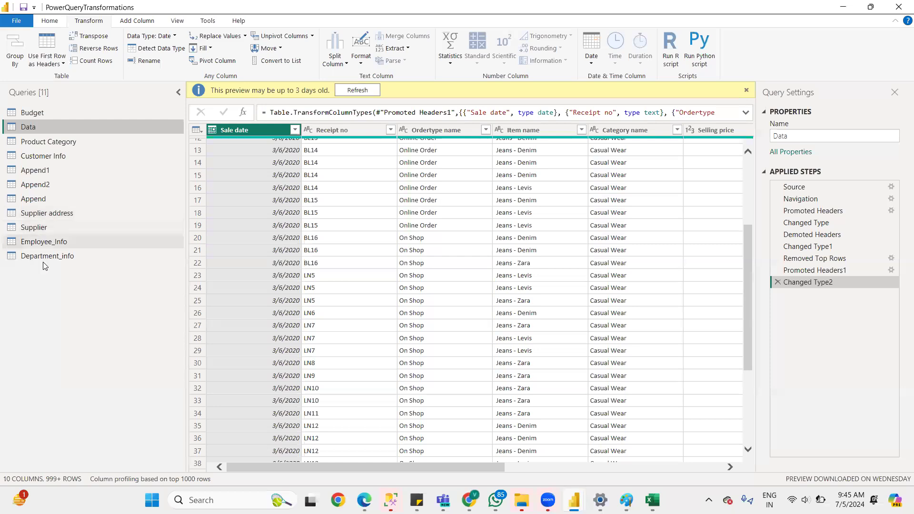
{"action": "left_click", "coordinate": [34, 229]}
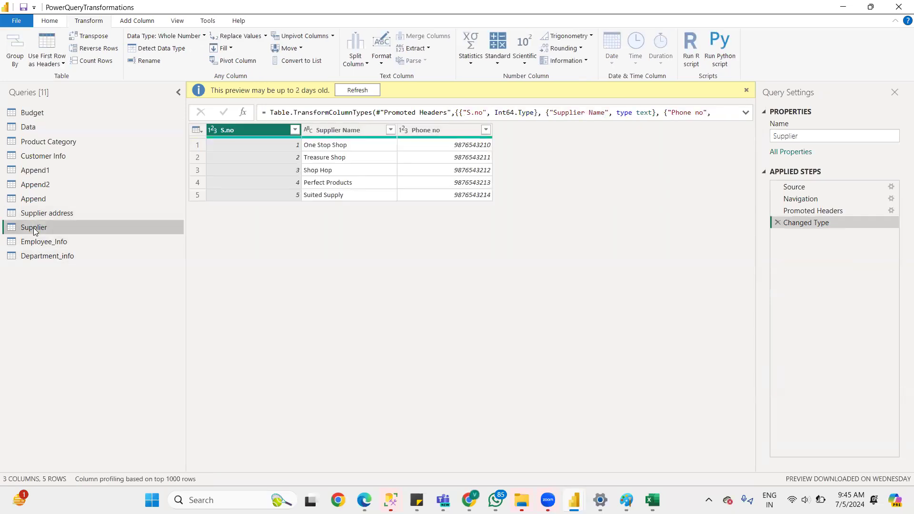
Review the Product Category query's applied steps in order, from Source through Changed Type1
{"action": "left_click", "coordinate": [56, 142]}
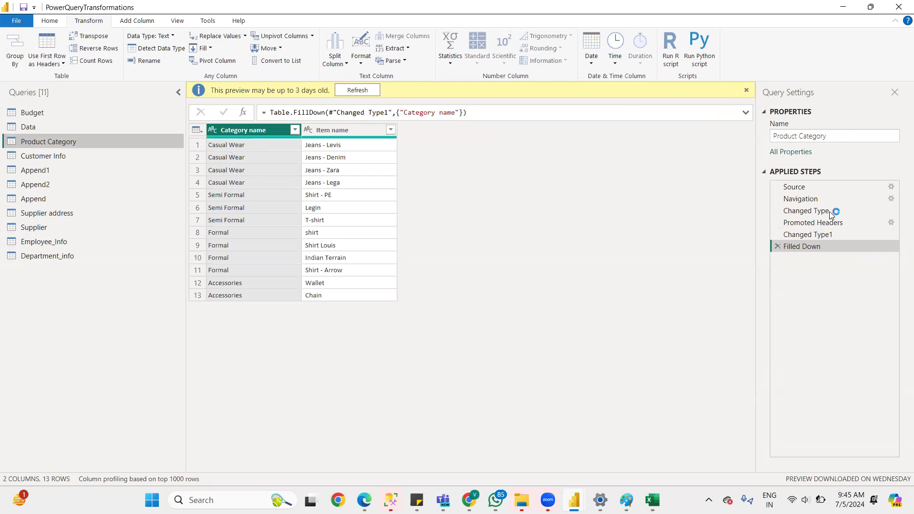
{"action": "left_click", "coordinate": [796, 190]}
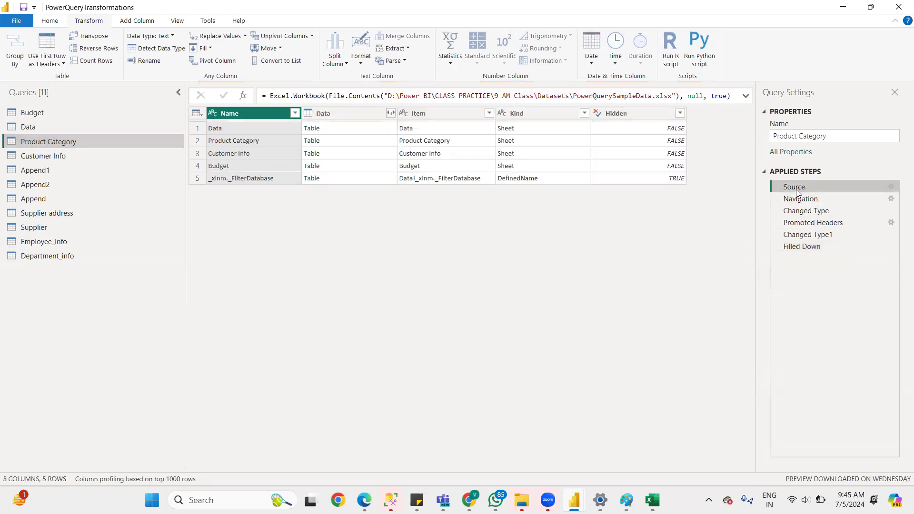
{"action": "left_click", "coordinate": [800, 202]}
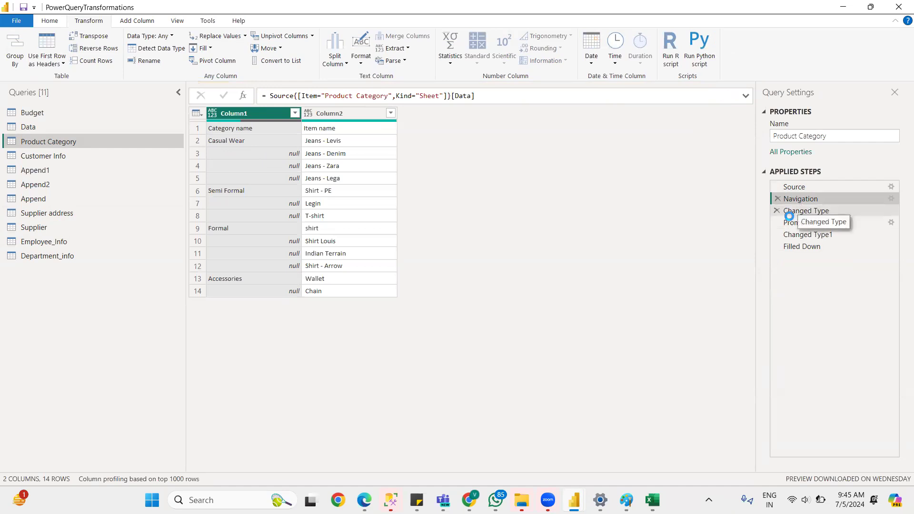
{"action": "left_click", "coordinate": [788, 211]}
{"action": "left_click", "coordinate": [797, 224]}
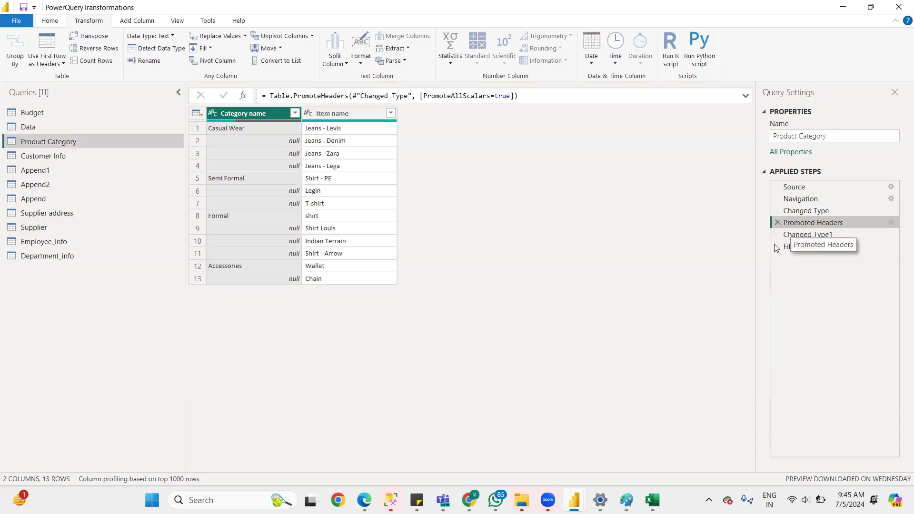
{"action": "left_click", "coordinate": [797, 231]}
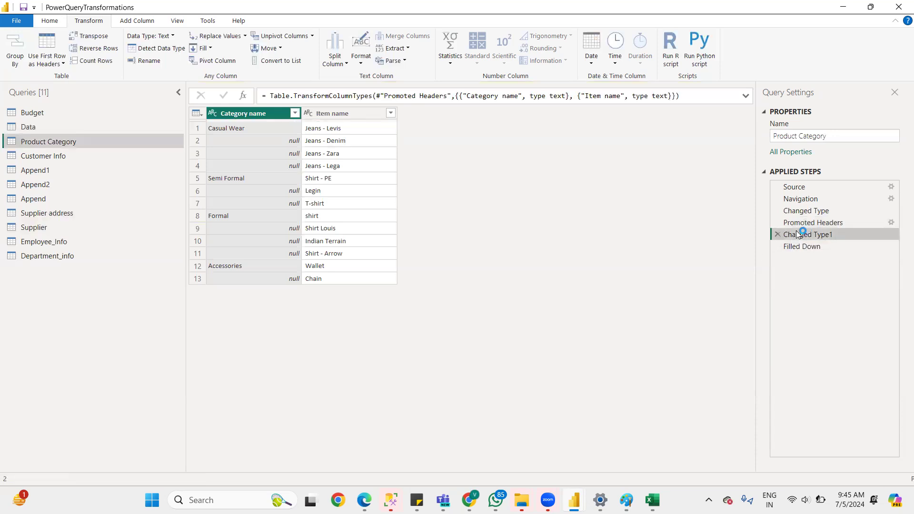
Delete the Filled Down step from the Product Category query and fill the Category name column down again
{"action": "left_click", "coordinate": [777, 246]}
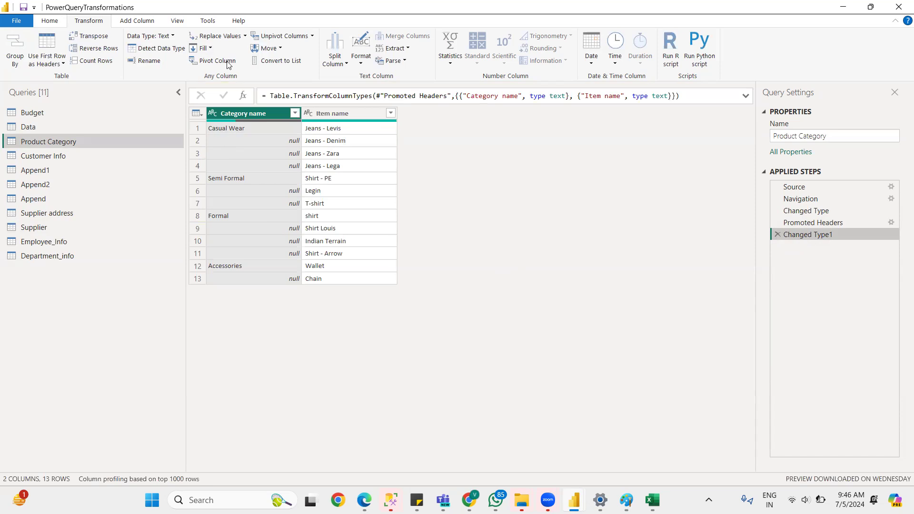
{"action": "left_click", "coordinate": [207, 48]}
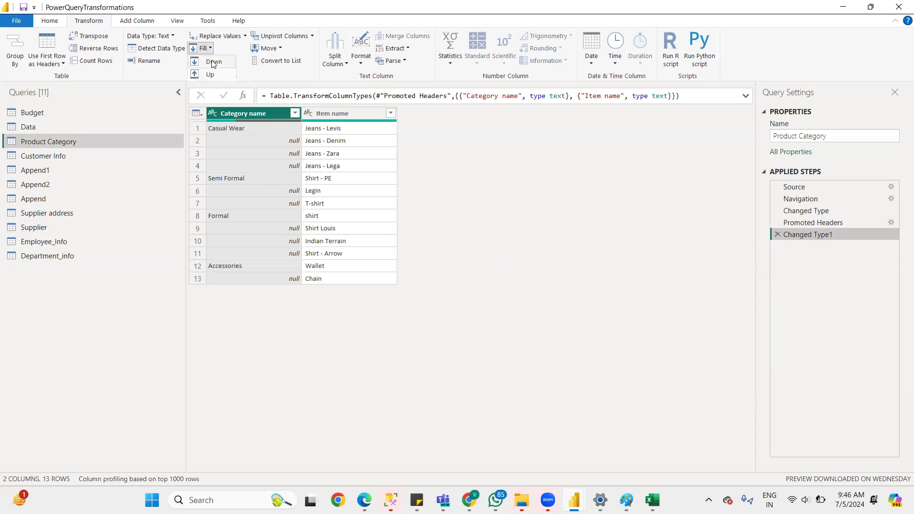
{"action": "left_click", "coordinate": [212, 63]}
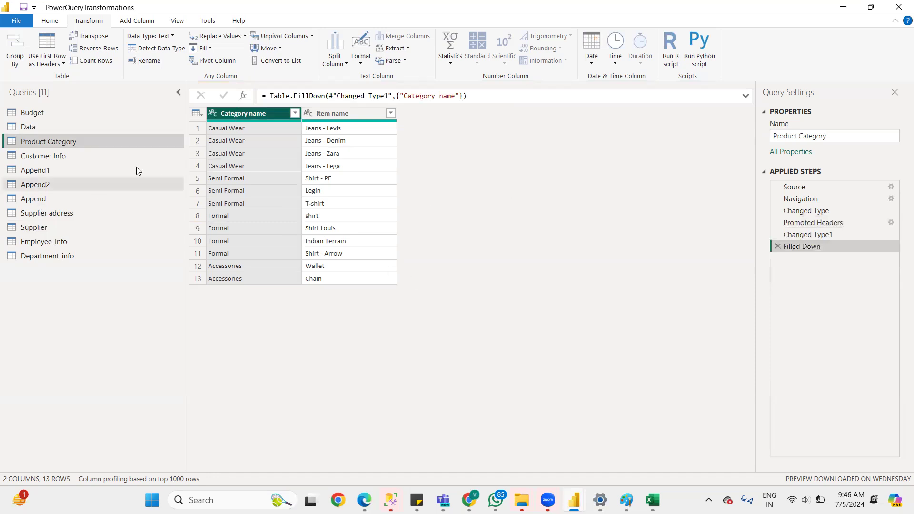
Unpivot the Category name column in the Product Category query
{"action": "left_click", "coordinate": [204, 48]}
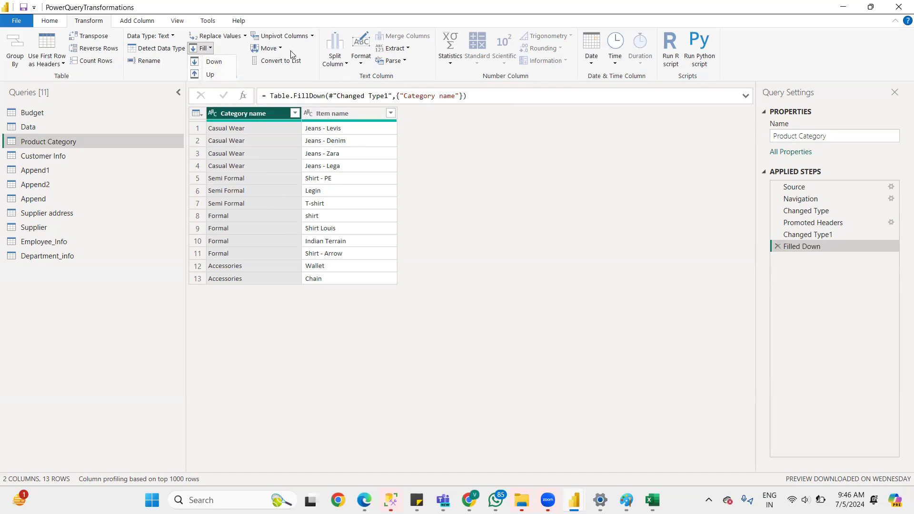
{"action": "left_click", "coordinate": [280, 73]}
{"action": "left_click", "coordinate": [282, 37]}
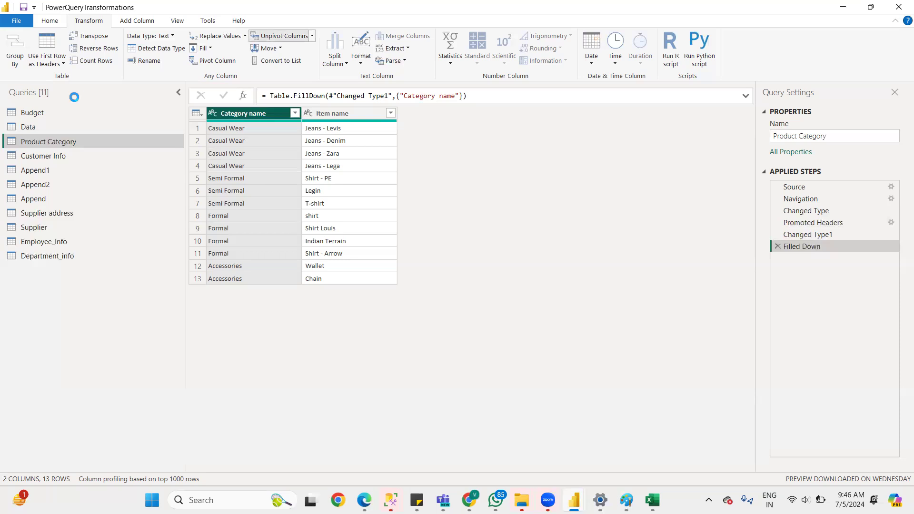
In the Budget query, delete the applied step after Promoted Headers and unpivot all columns other than Location
{"action": "left_click", "coordinate": [41, 114]}
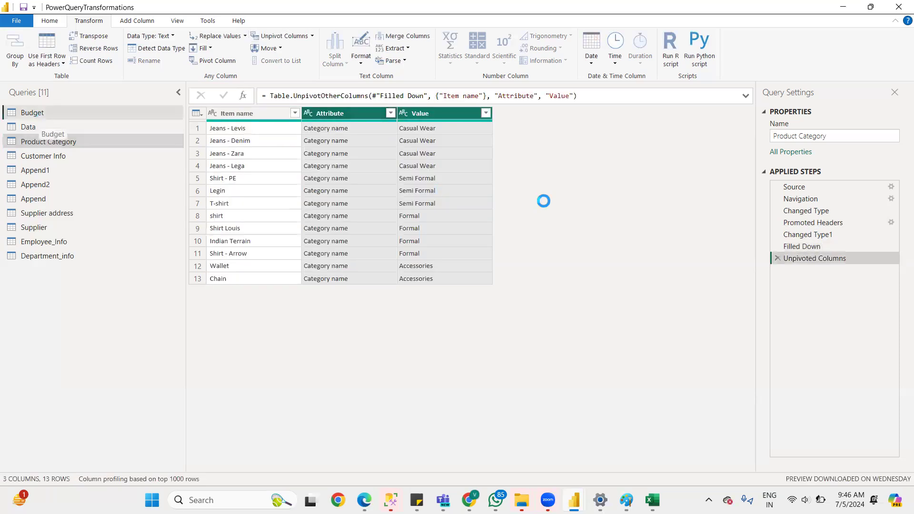
{"action": "left_click", "coordinate": [776, 233]}
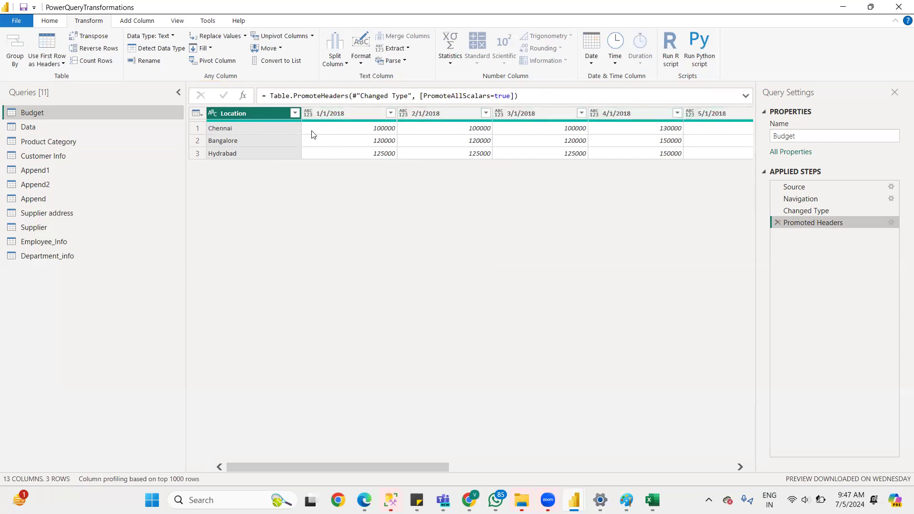
{"action": "left_click", "coordinate": [312, 36]}
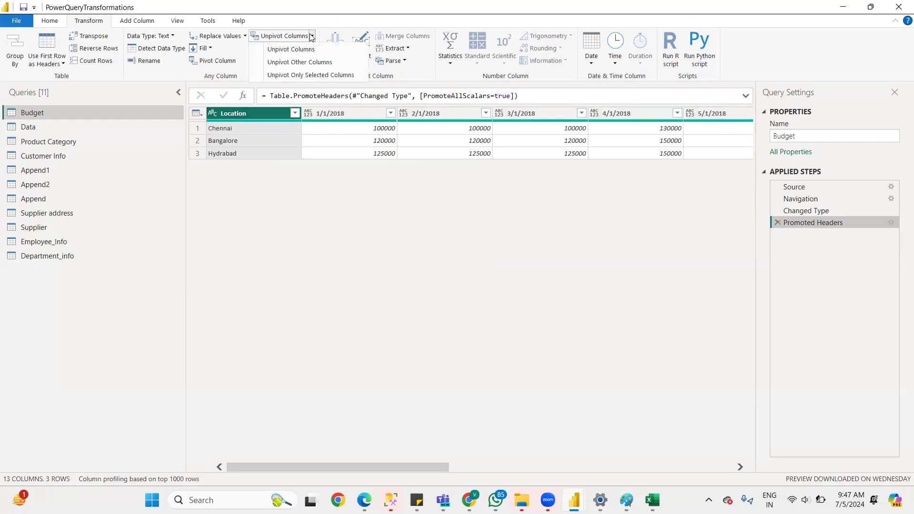
{"action": "left_click", "coordinate": [279, 63]}
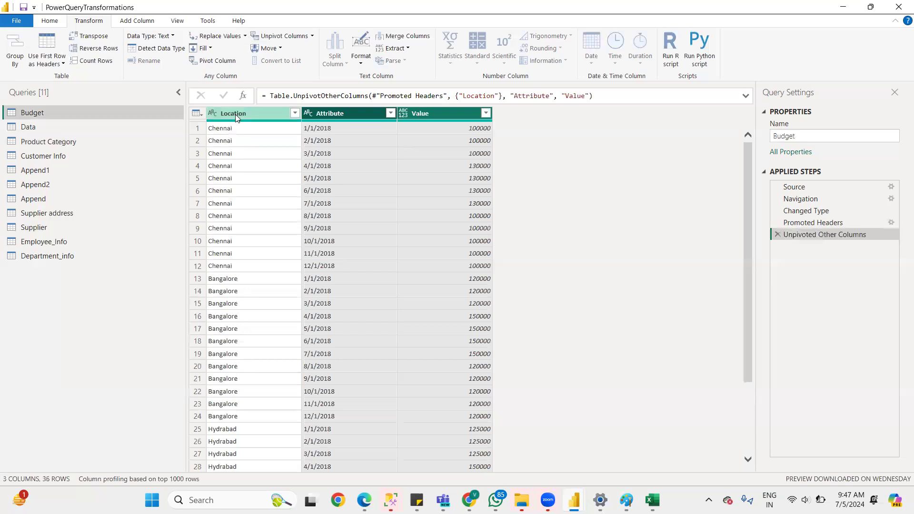
Compare the Budget data at the Promoted Headers and Unpivoted Other Columns steps, and rename the Attribute column to Date
{"action": "left_click", "coordinate": [804, 222]}
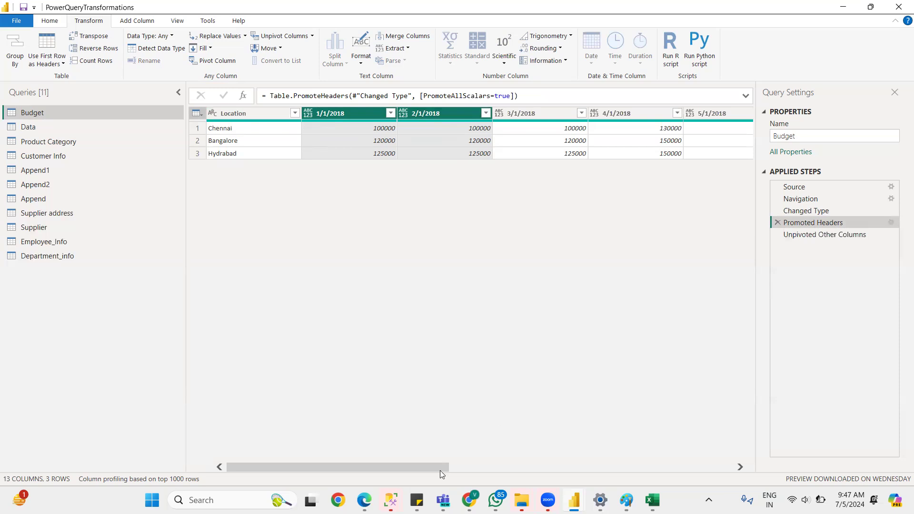
{"action": "left_click_drag", "start_coordinate": [443, 467], "coordinate": [261, 393]}
{"action": "left_click", "coordinate": [826, 234]}
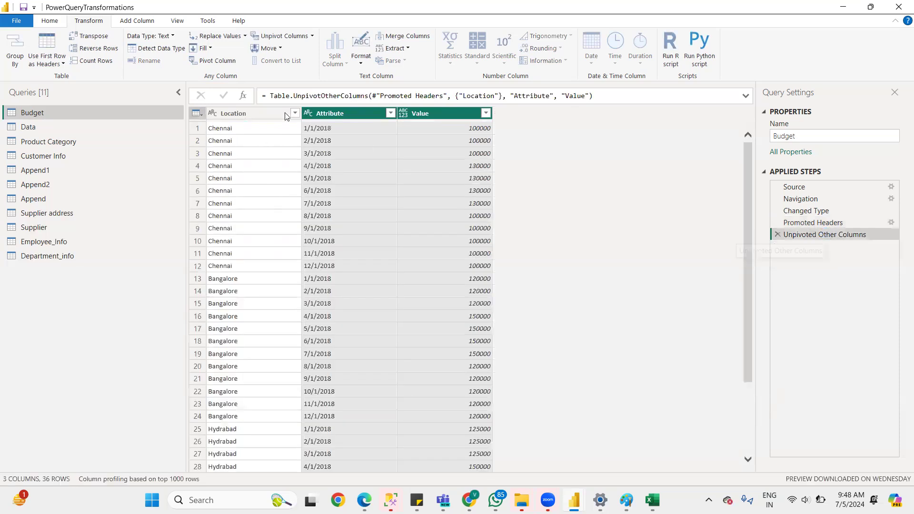
{"action": "left_click", "coordinate": [241, 114]}
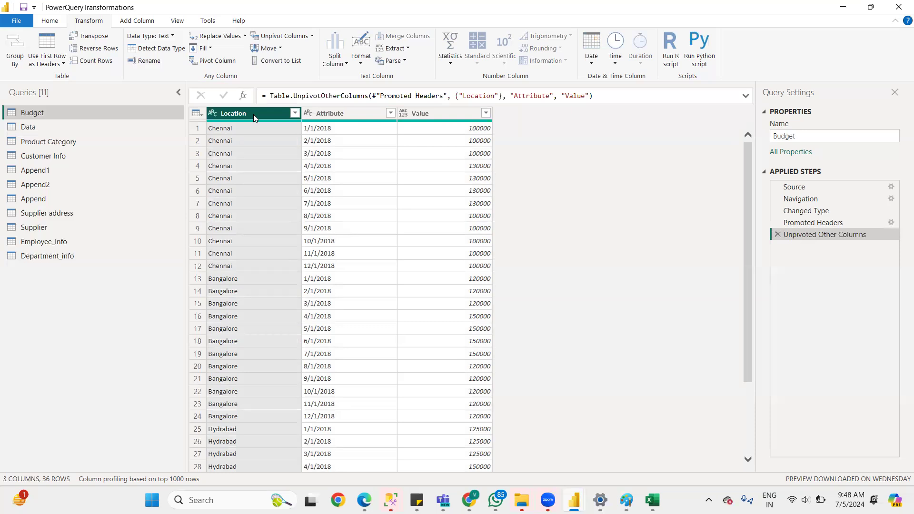
{"action": "left_click", "coordinate": [338, 113]}
{"action": "double_click", "coordinate": [338, 113]}
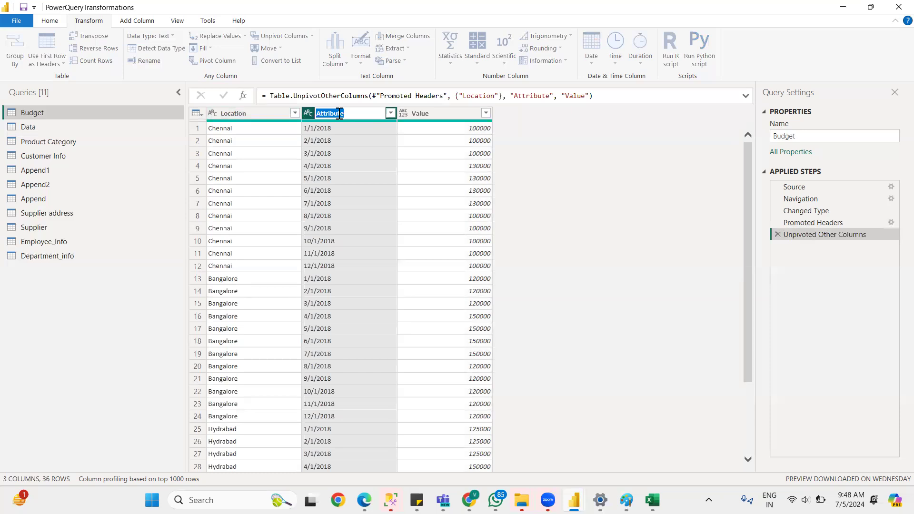
{"action": "type", "text": "Date"}
{"action": "key", "text": "Return"}
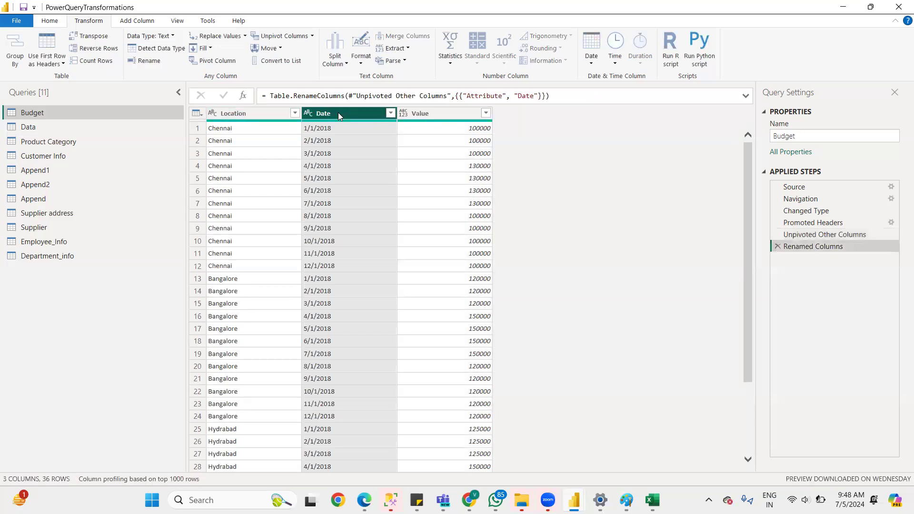
Rename the Value column to Amount
{"action": "double_click", "coordinate": [425, 112]}
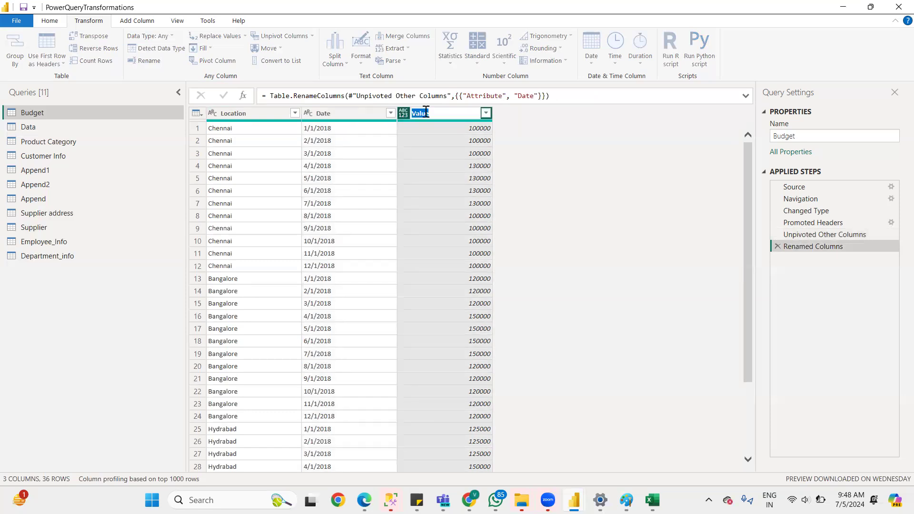
{"action": "type", "text": "A"}
{"action": "key", "text": "Return"}
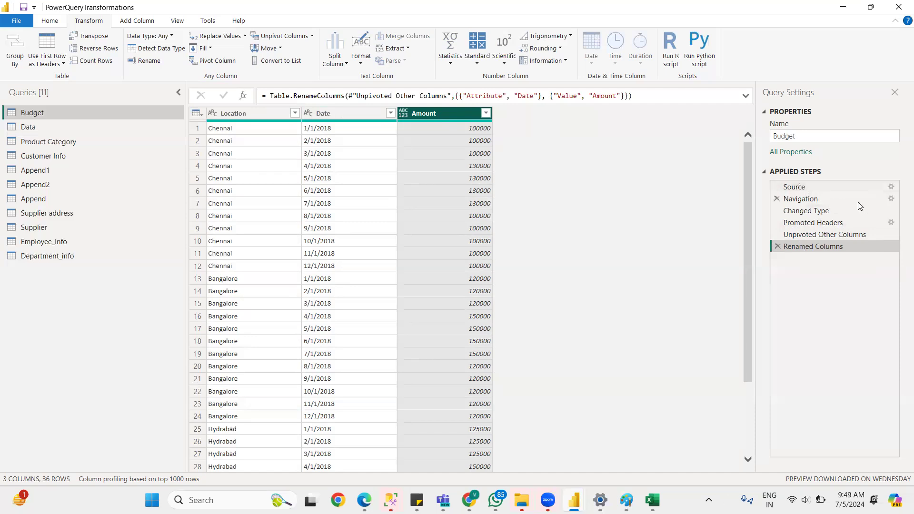
In the Budget query's M code, change the new name of the Value column to Sales Amount and display the Renamed Columns step
{"action": "left_click", "coordinate": [803, 226]}
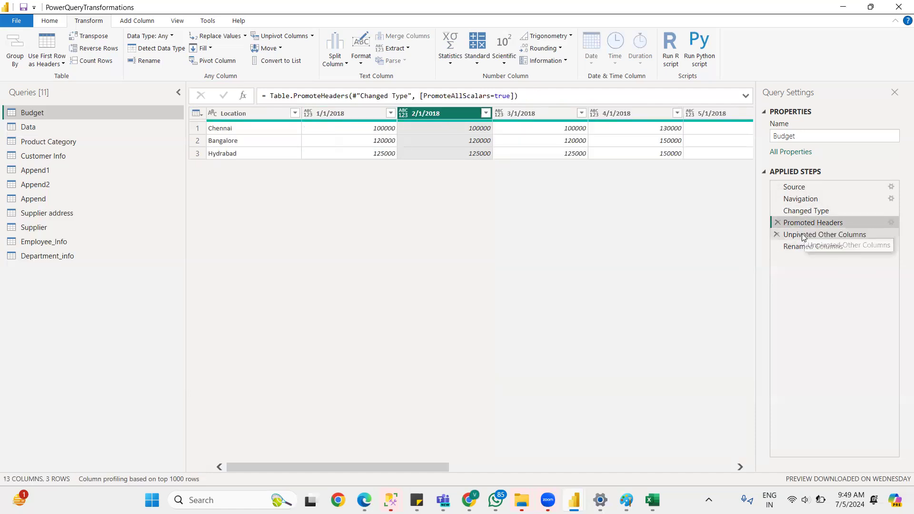
{"action": "left_click", "coordinate": [804, 237]}
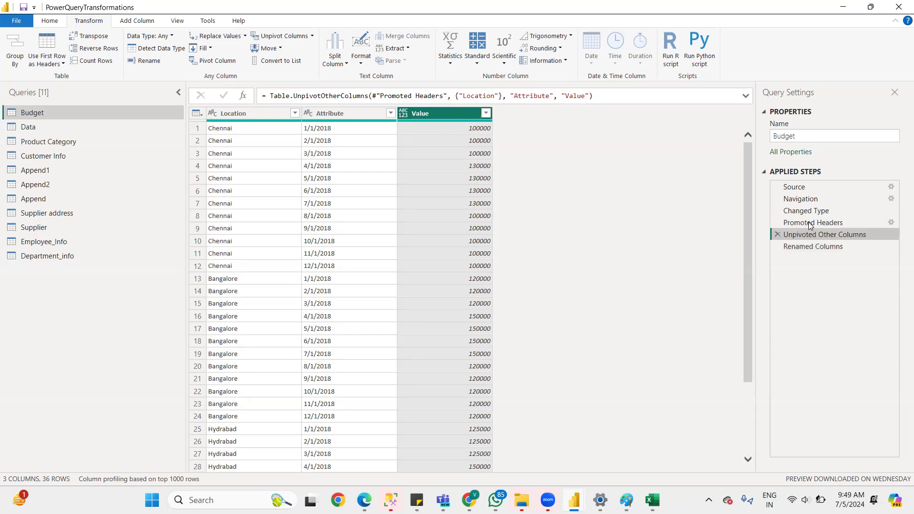
{"action": "left_click", "coordinate": [49, 21]}
{"action": "left_click", "coordinate": [270, 49]}
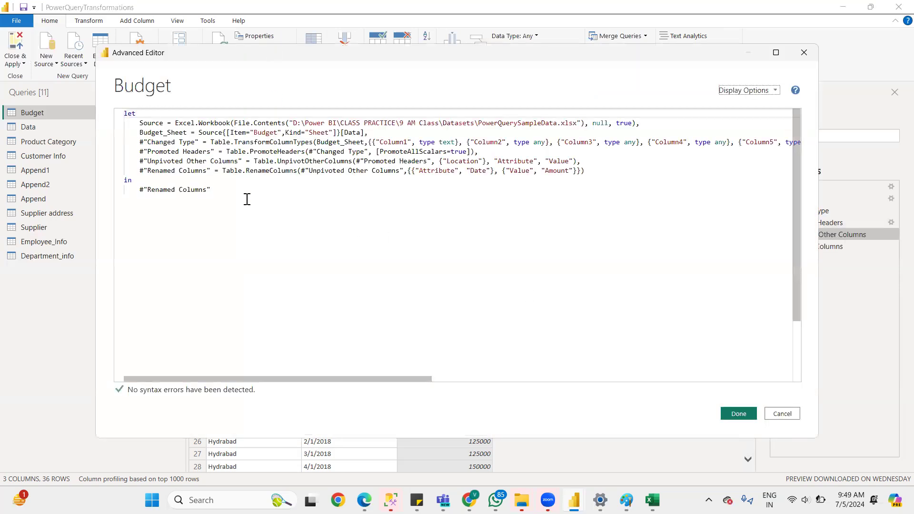
{"action": "key", "text": "ctrl+a"}
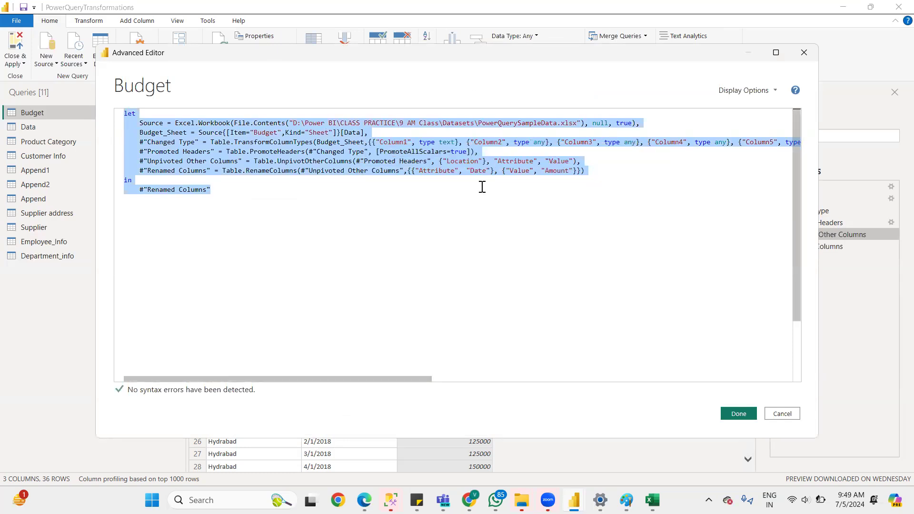
{"action": "left_click", "coordinate": [478, 171]}
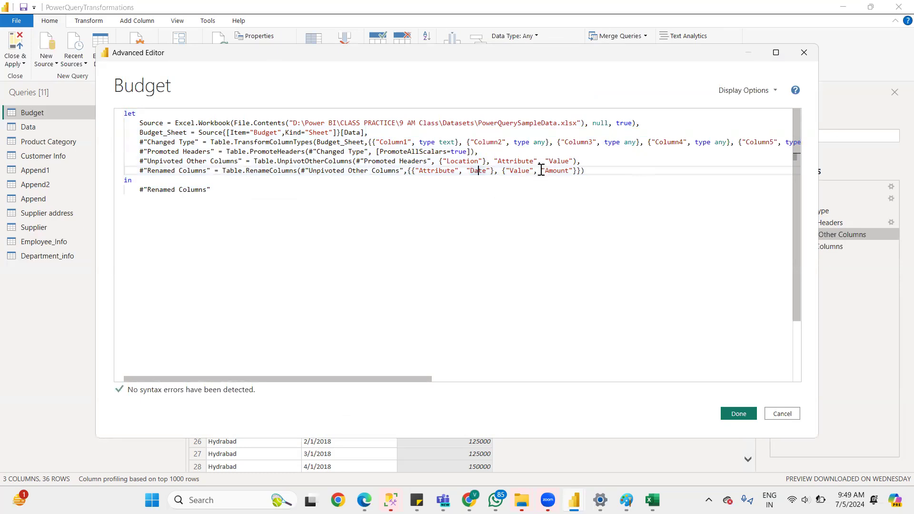
{"action": "type", "text": "Sales"}
{"action": "left_click", "coordinate": [733, 409]}
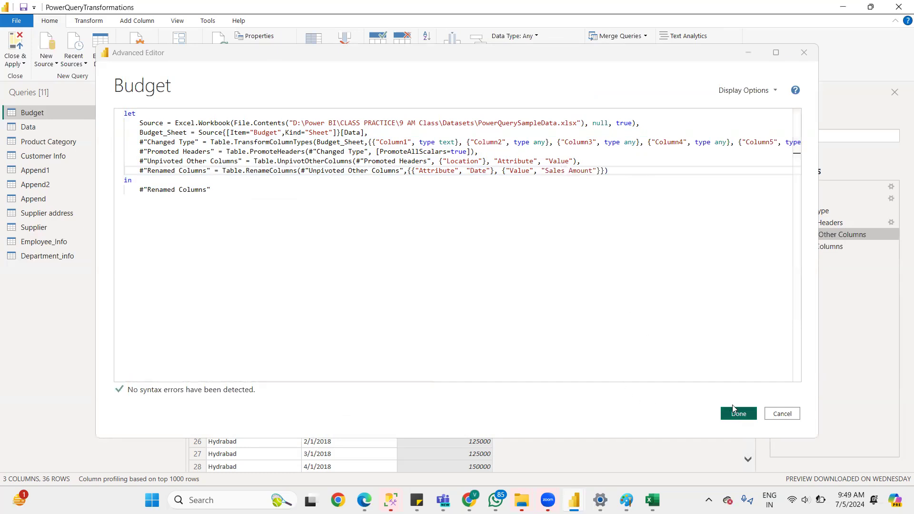
{"action": "left_click", "coordinate": [806, 247]}
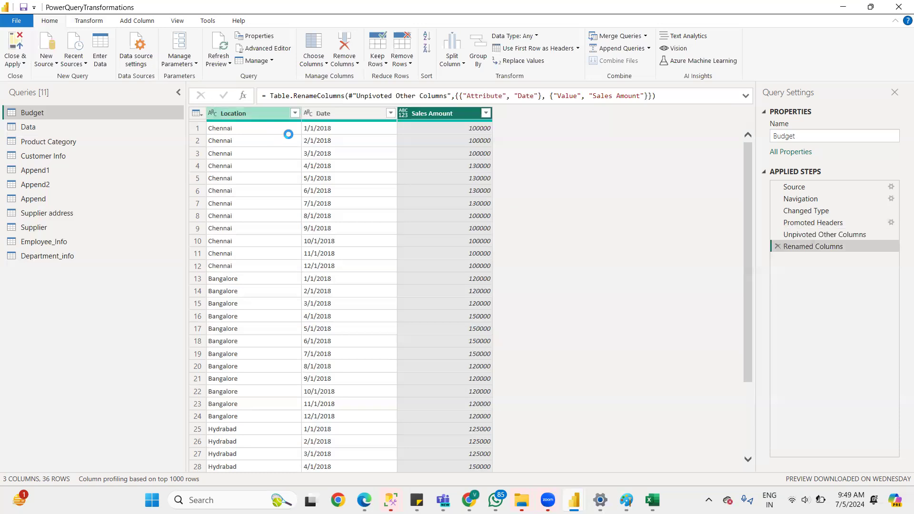
Try pivoting the Location column with Date as the values column, and delete the resulting applied step
{"action": "left_click", "coordinate": [237, 113]}
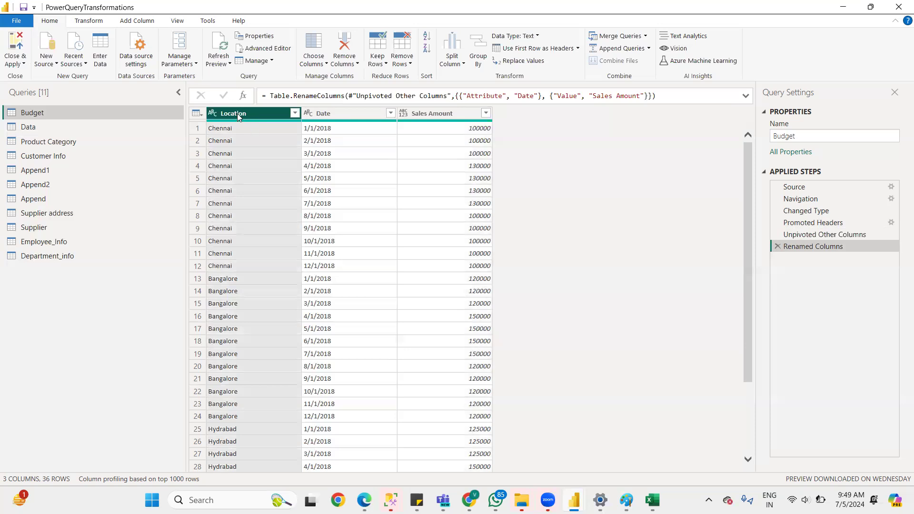
{"action": "left_click", "coordinate": [88, 21]}
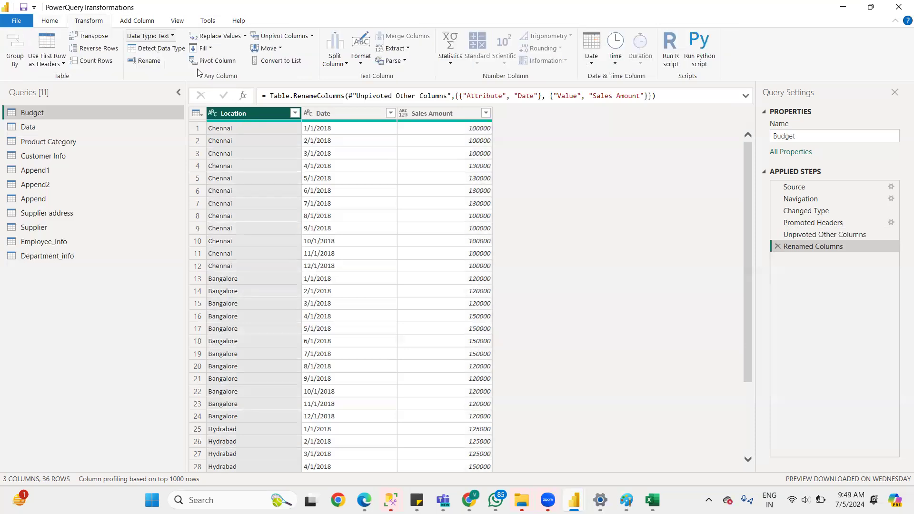
{"action": "left_click", "coordinate": [221, 61]}
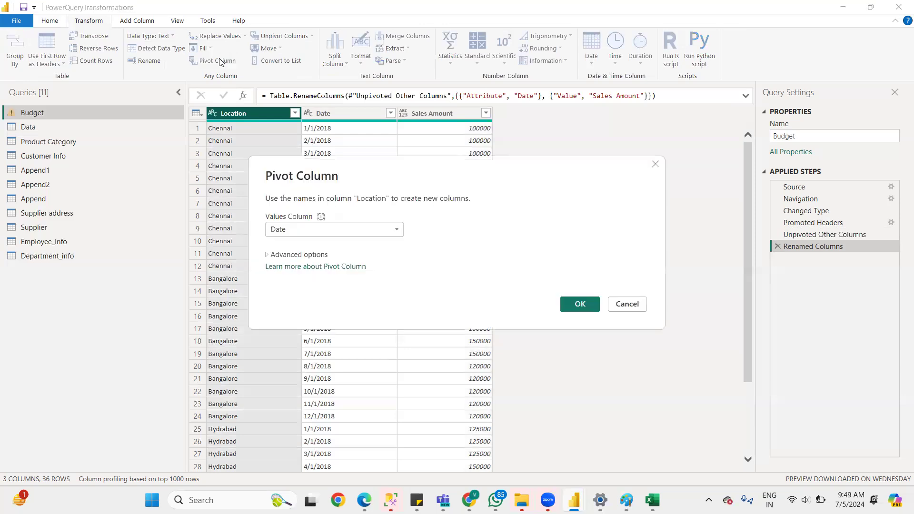
{"action": "left_click", "coordinate": [290, 230]}
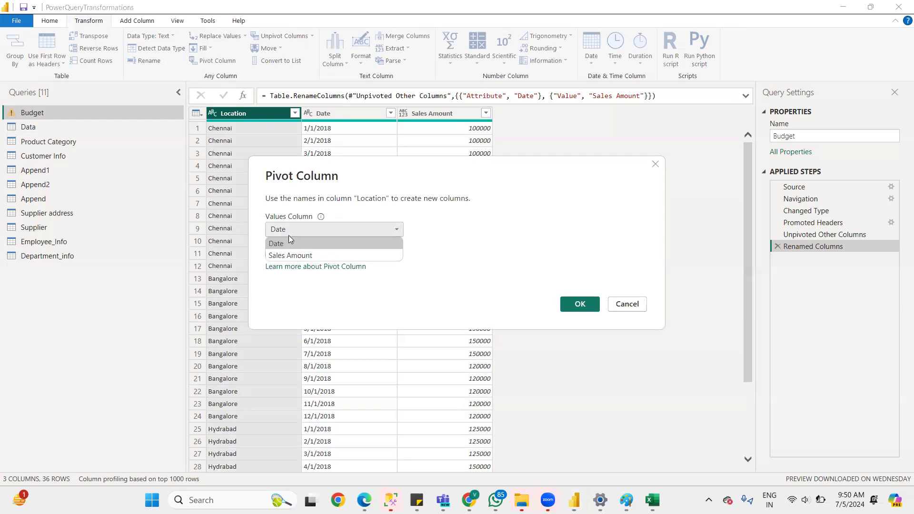
{"action": "left_click", "coordinate": [286, 243]}
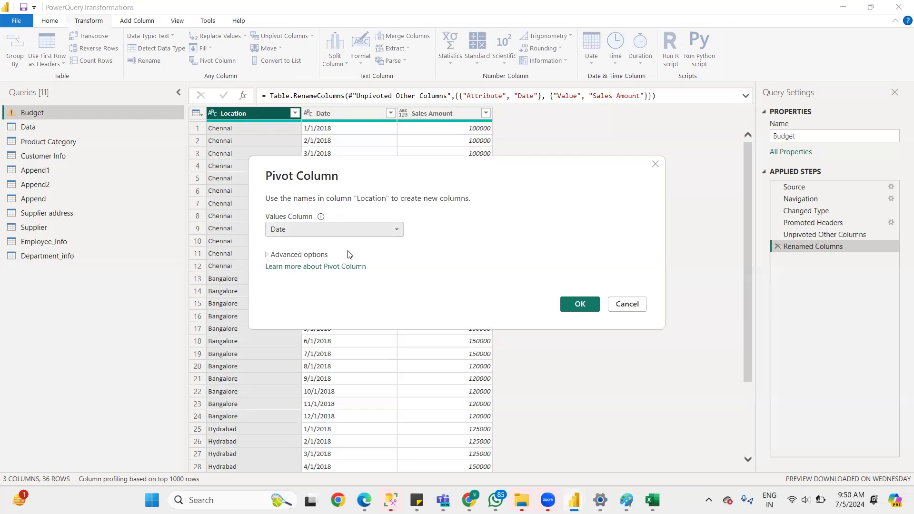
{"action": "left_click", "coordinate": [578, 304]}
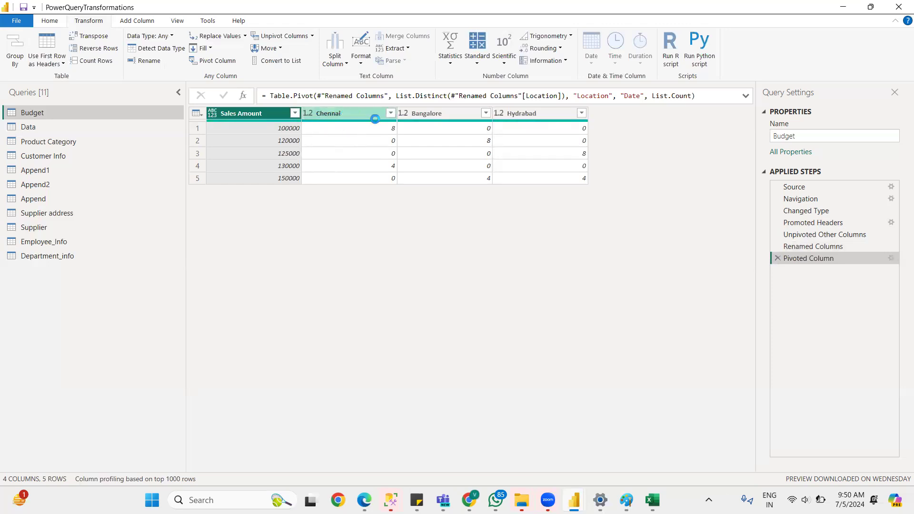
{"action": "mouse_move", "coordinate": [348, 145]}
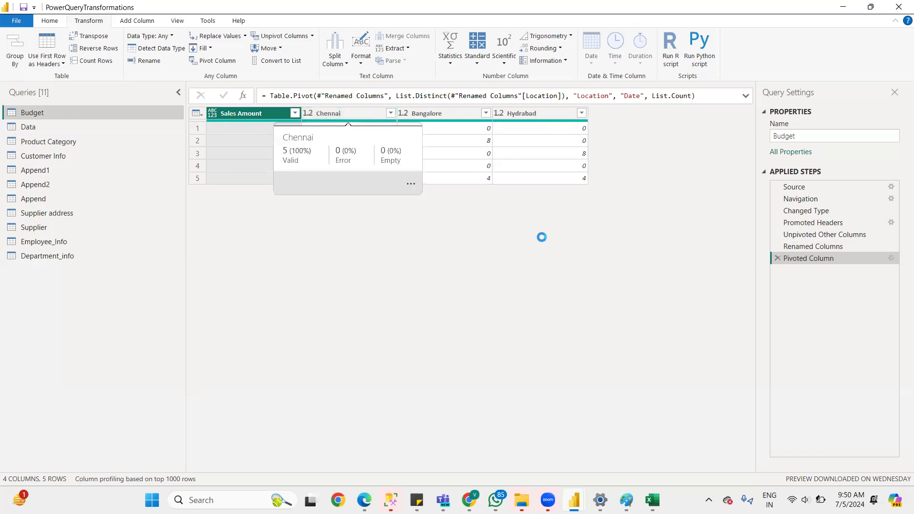
{"action": "left_click", "coordinate": [777, 258]}
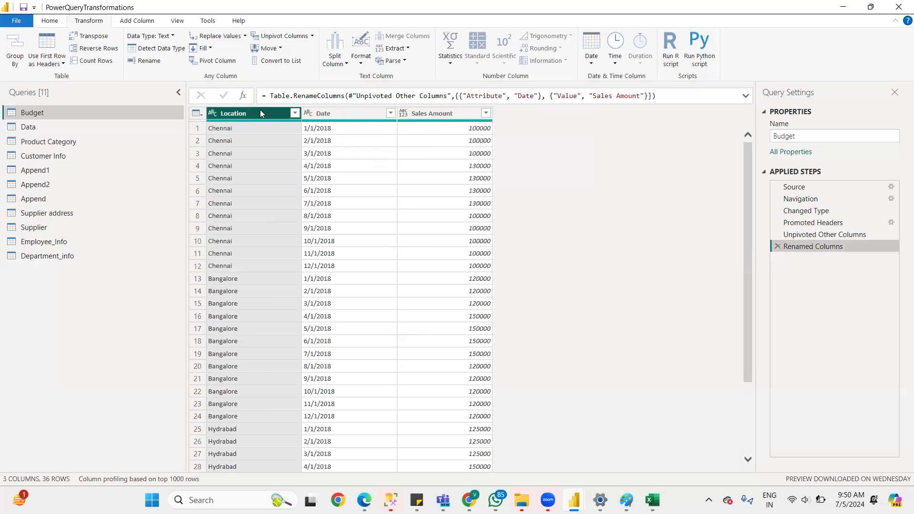
Pivot the Location column using Sales Amount as the values column
{"action": "right_click", "coordinate": [260, 111]}
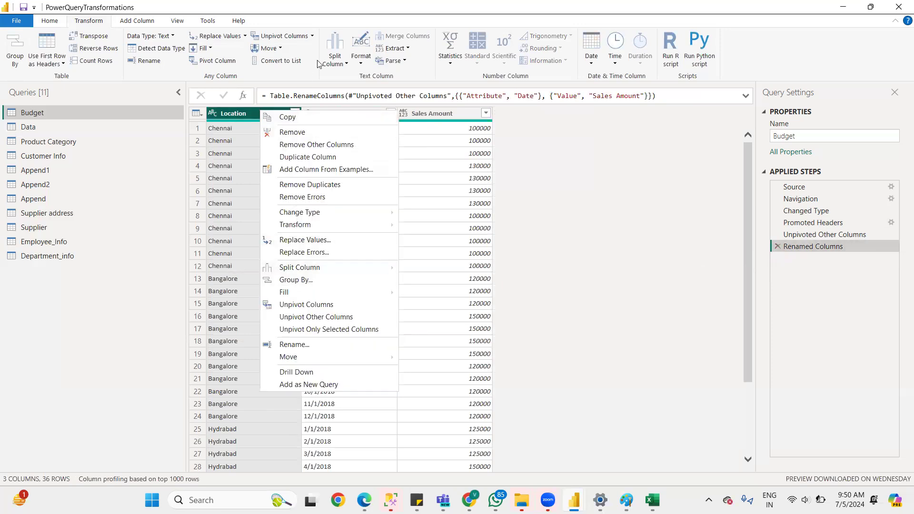
{"action": "left_click", "coordinate": [224, 63]}
{"action": "left_click", "coordinate": [224, 63]}
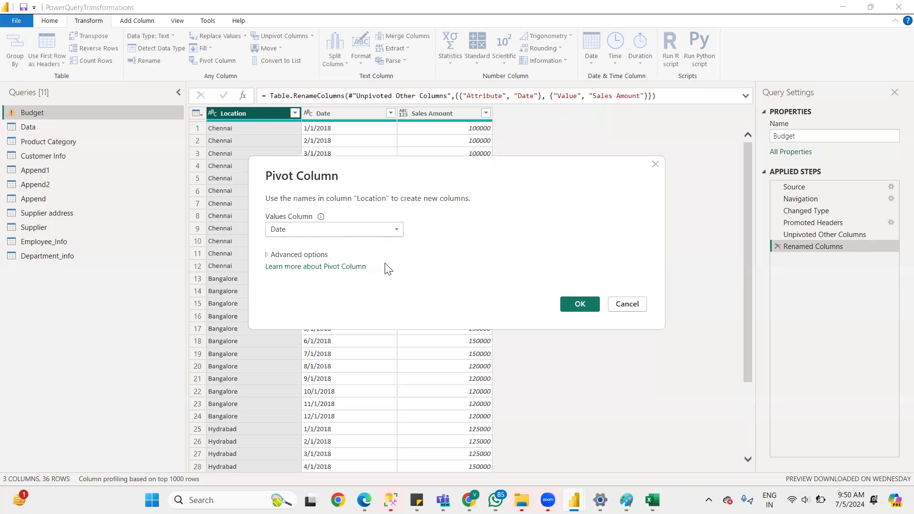
{"action": "left_click", "coordinate": [320, 227]}
{"action": "left_click", "coordinate": [304, 255]}
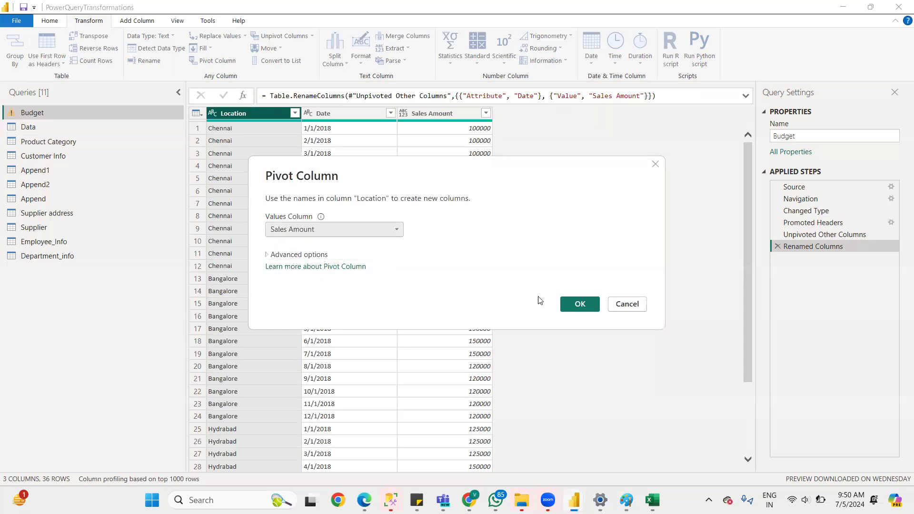
{"action": "left_click", "coordinate": [580, 305]}
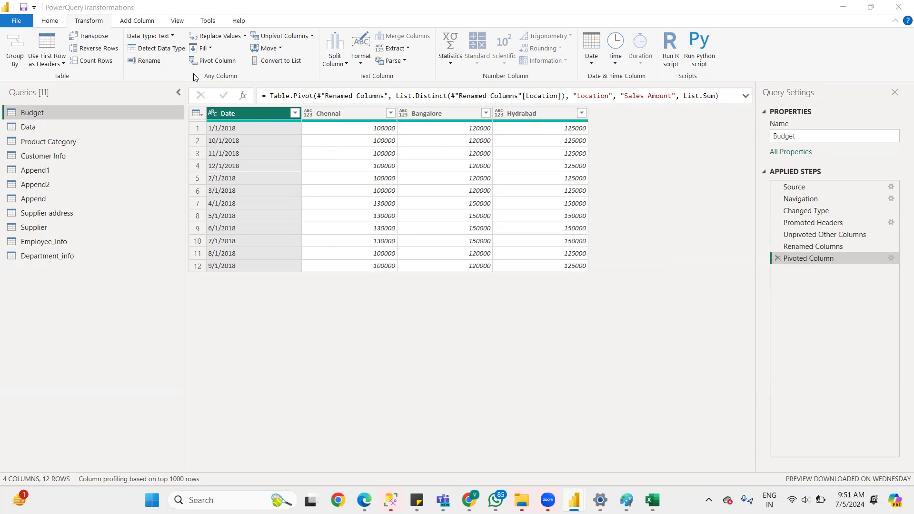
View the Supplier address query and switch to the Employee_Info query
{"action": "left_click", "coordinate": [279, 48]}
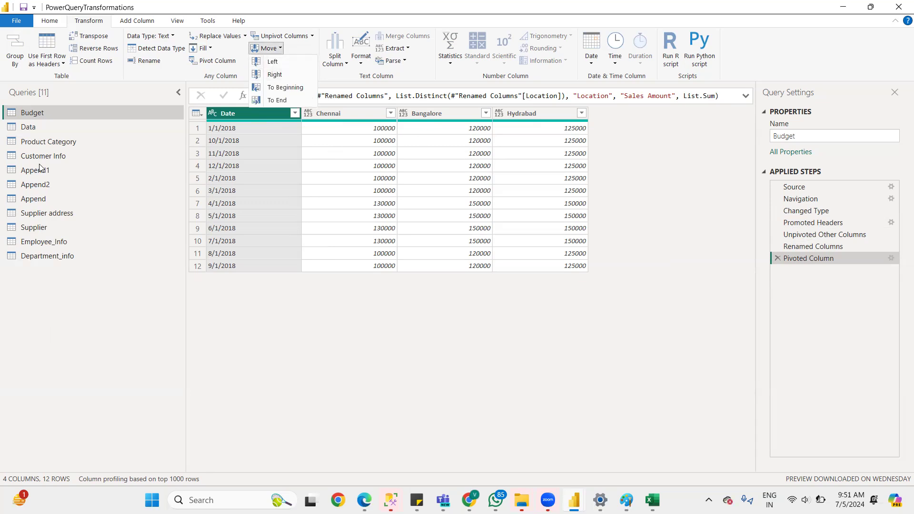
{"action": "left_click", "coordinate": [39, 216]}
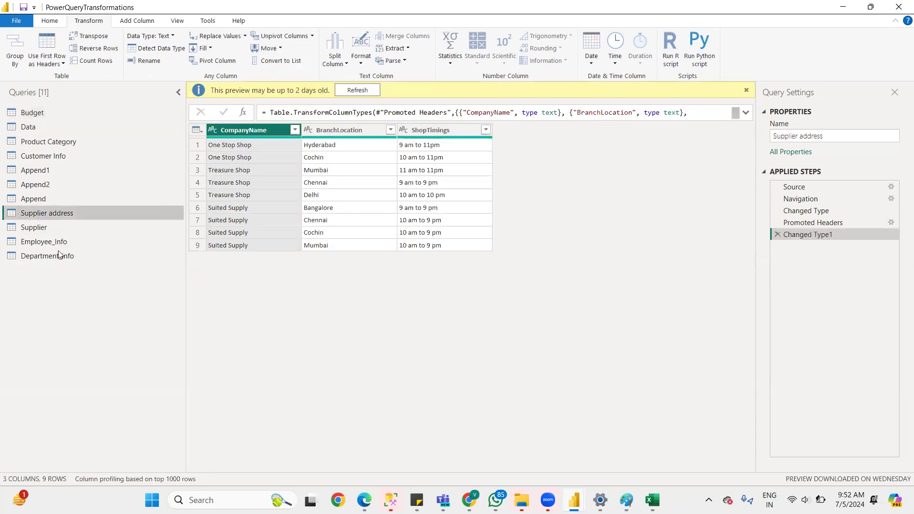
{"action": "left_click", "coordinate": [53, 240]}
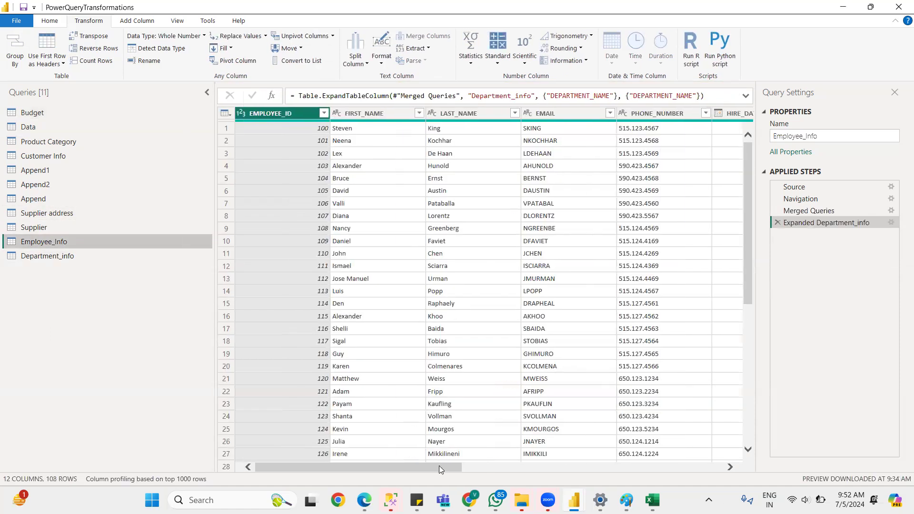
Move the DEPARTMENT_NAME column of the Employee_Info query to the beginning of the table
{"action": "left_click_drag", "start_coordinate": [438, 466], "coordinate": [822, 448]}
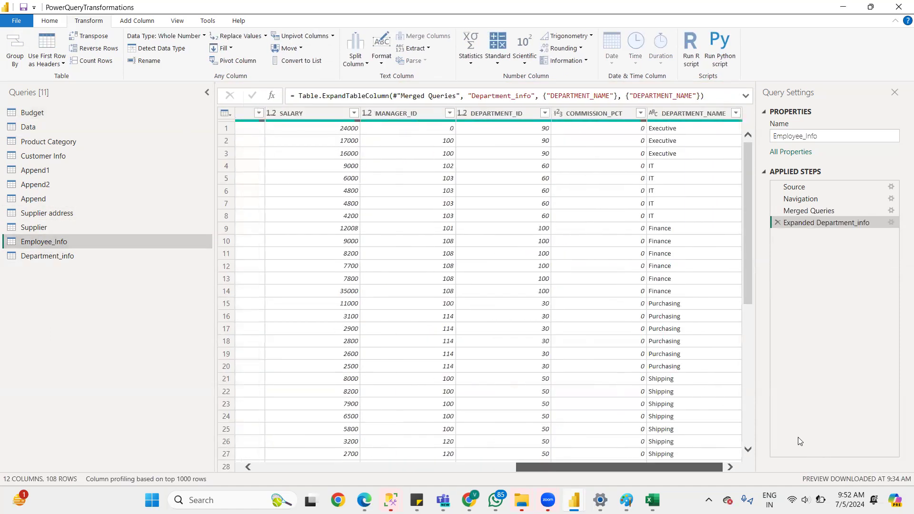
{"action": "left_click", "coordinate": [701, 113]}
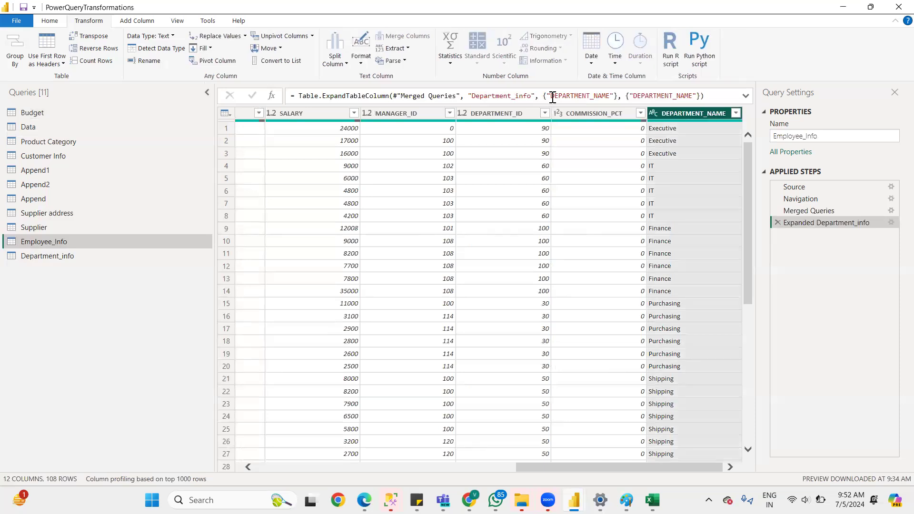
{"action": "left_click", "coordinate": [267, 48]}
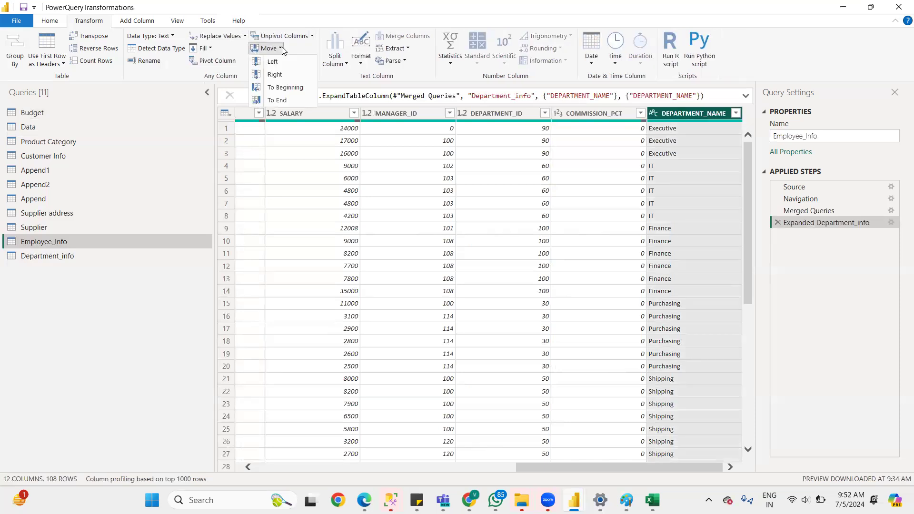
{"action": "left_click", "coordinate": [279, 87]}
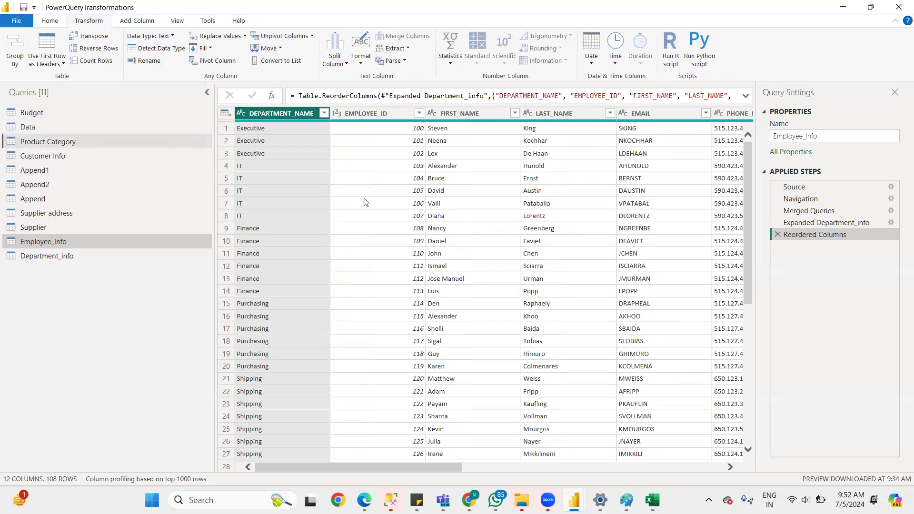
{"action": "left_click_drag", "start_coordinate": [173, 138], "coordinate": [366, 202]}
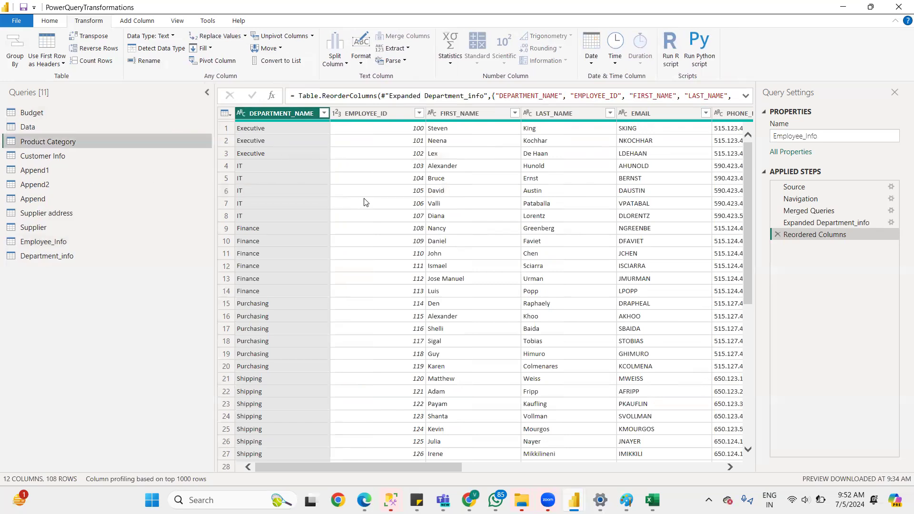
Move the DEPARTMENT_NAME column to the end of the Employee_Info table
{"action": "right_click", "coordinate": [275, 114]}
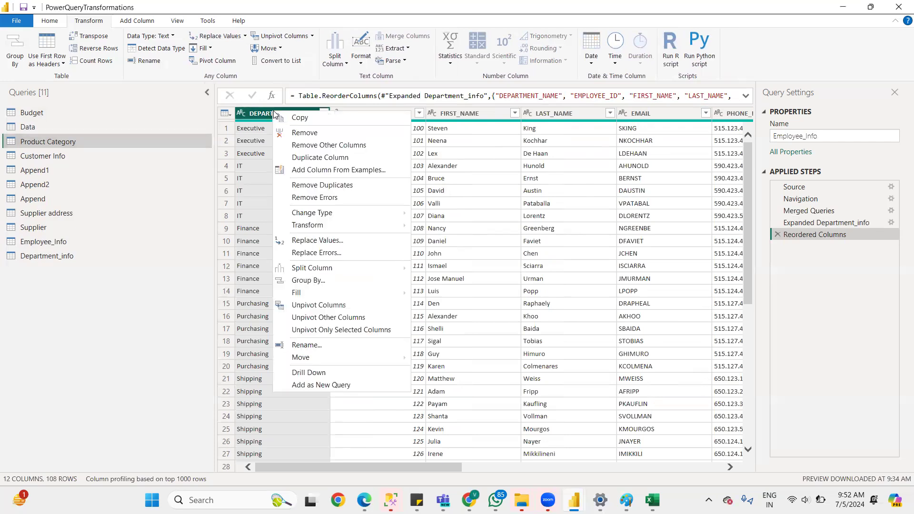
{"action": "left_click", "coordinate": [281, 48]}
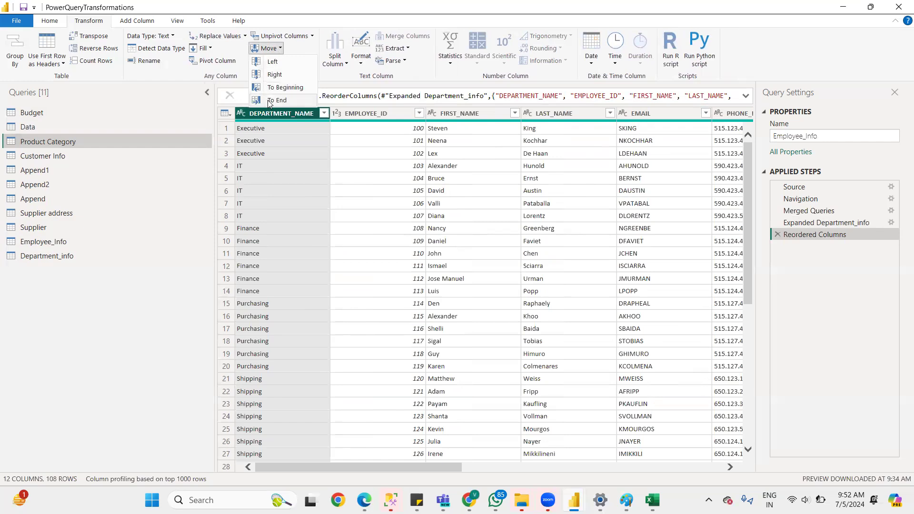
{"action": "left_click", "coordinate": [277, 101]}
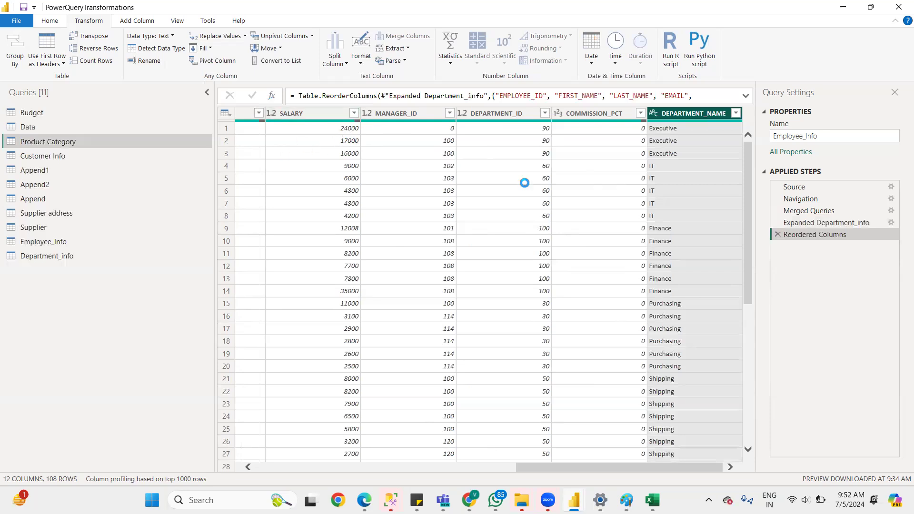
{"action": "left_click_drag", "start_coordinate": [696, 465], "coordinate": [728, 463]}
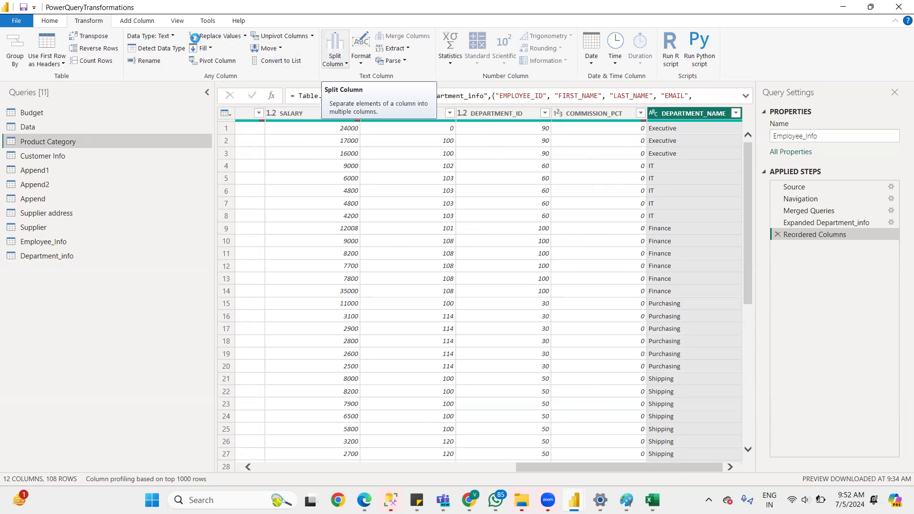
{"action": "left_click", "coordinate": [49, 21]}
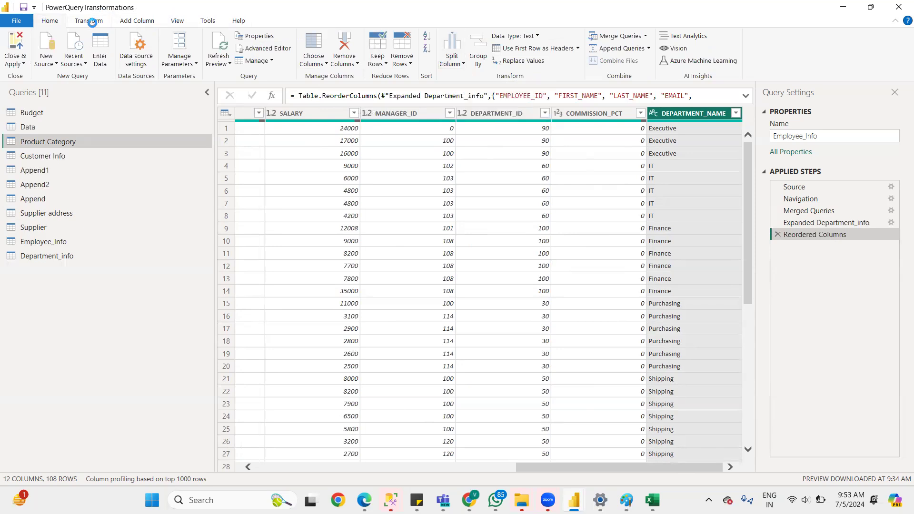
{"action": "left_click", "coordinate": [90, 23]}
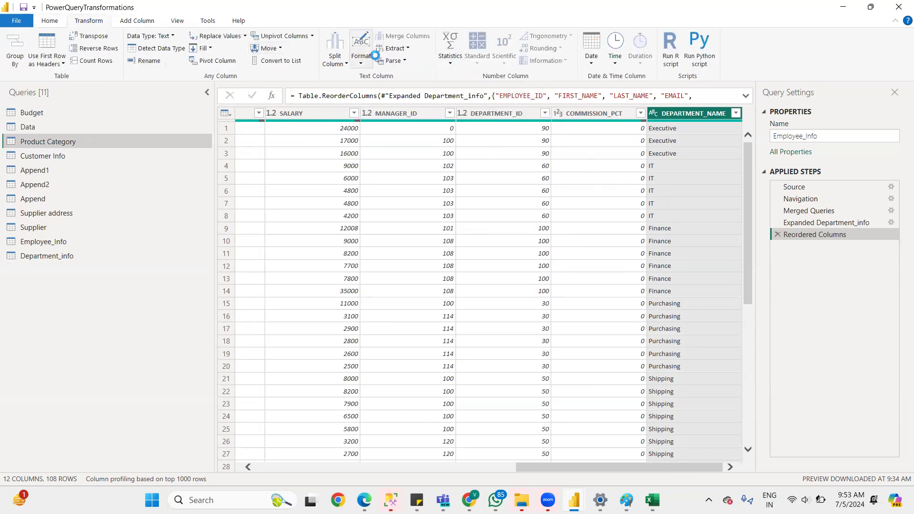
{"action": "left_click", "coordinate": [398, 61]}
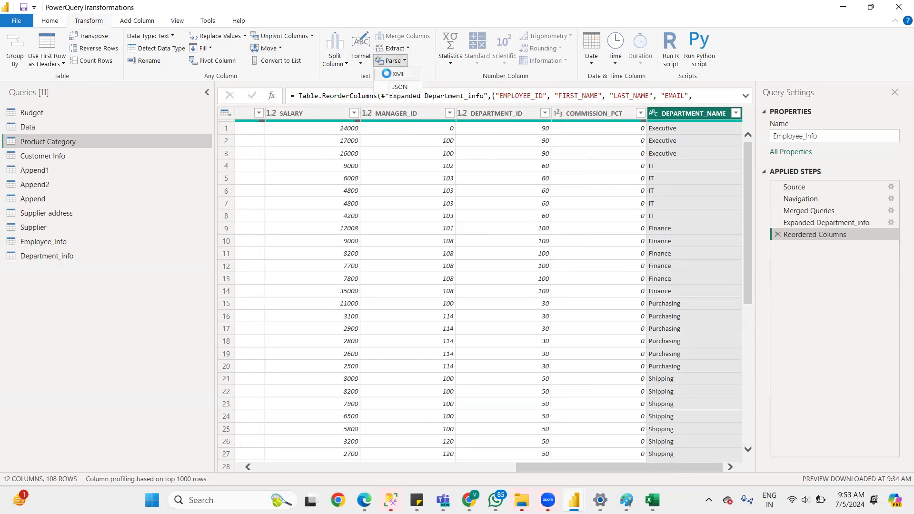
{"action": "left_click", "coordinate": [419, 57]}
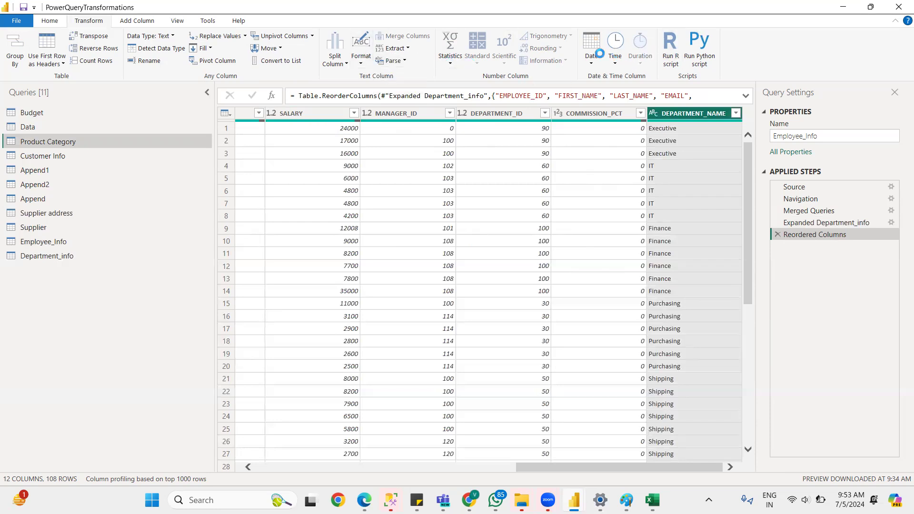
{"action": "left_click", "coordinate": [590, 63]}
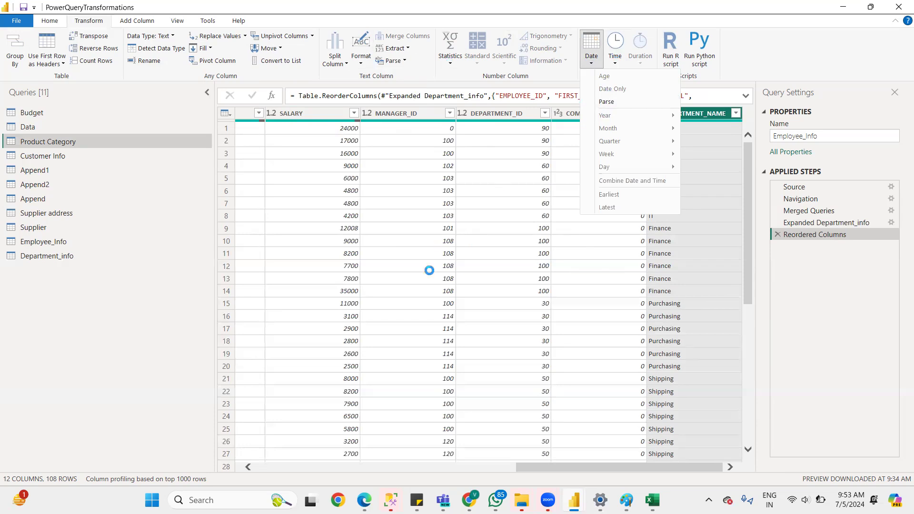
{"action": "left_click", "coordinate": [399, 273]}
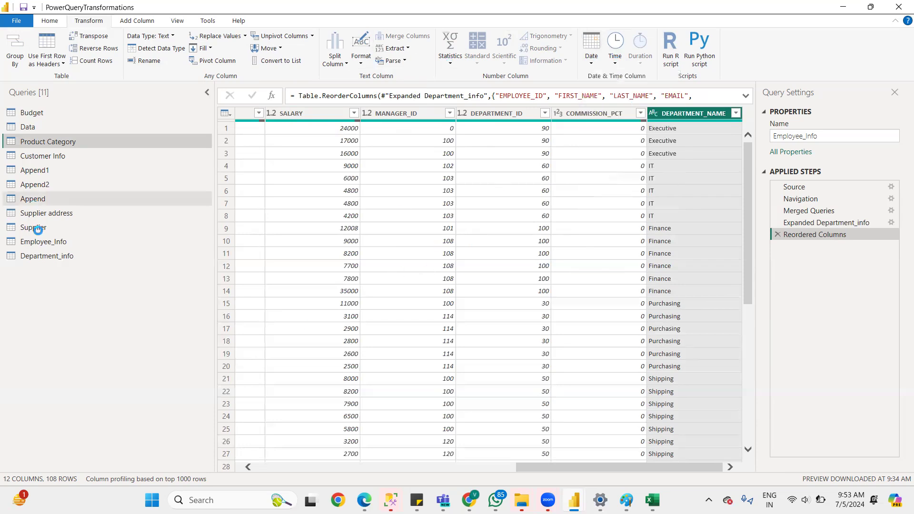
Display the Data query
{"action": "left_click", "coordinate": [33, 125]}
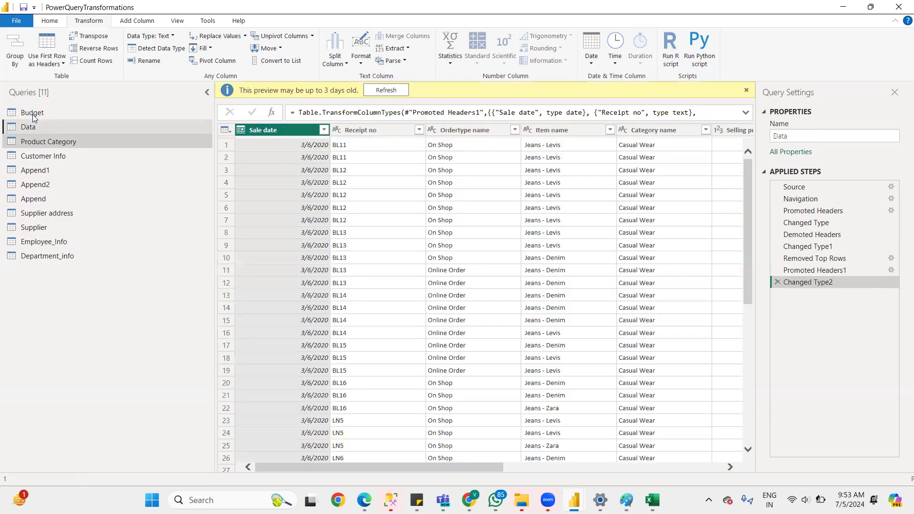
{"action": "left_click", "coordinate": [34, 114]}
{"action": "left_click", "coordinate": [25, 128]}
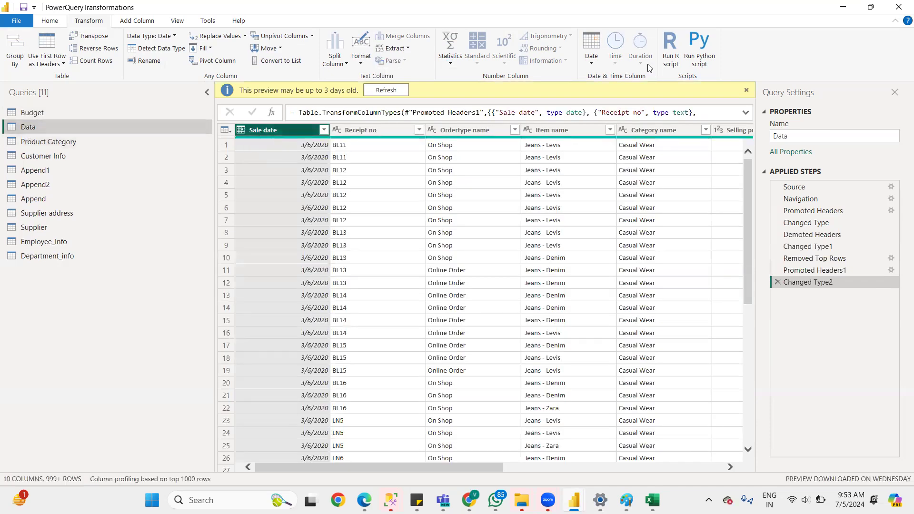
Transform the Sale date column of the Data query to show only the year
{"action": "left_click", "coordinate": [592, 59]}
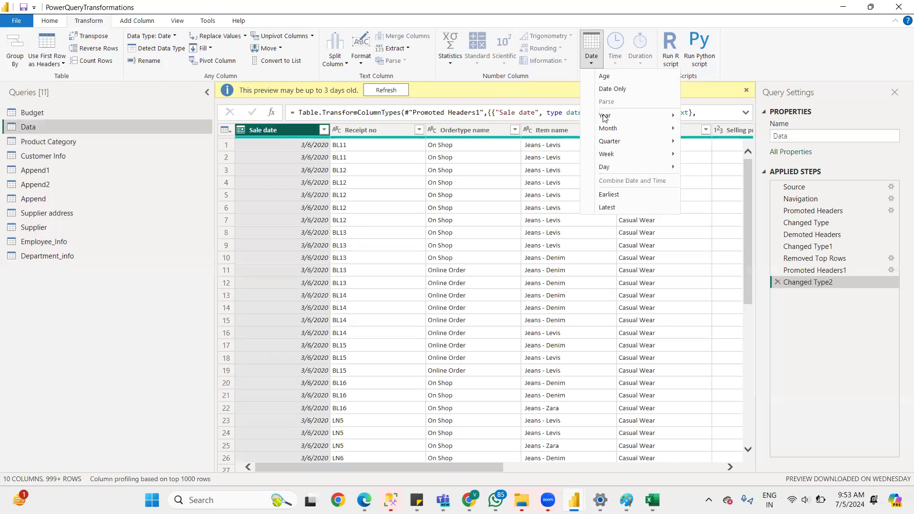
{"action": "mouse_move", "coordinate": [611, 119]}
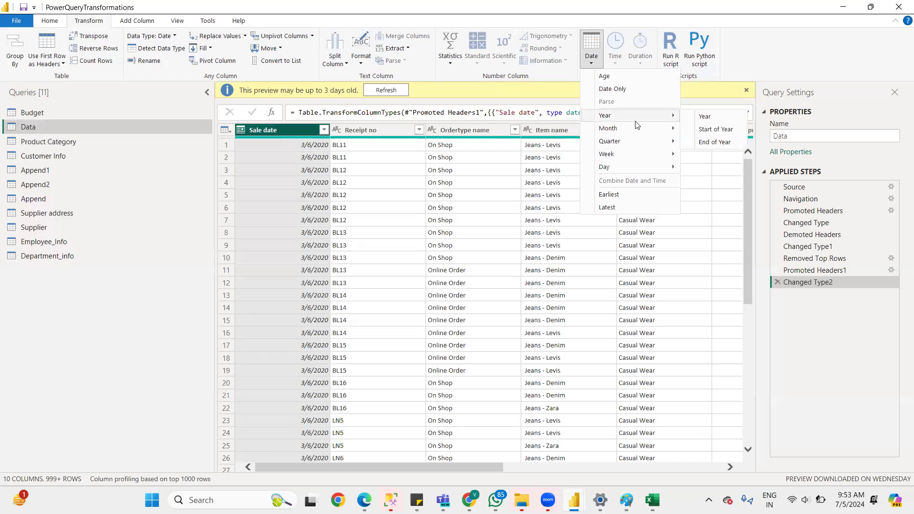
{"action": "left_click", "coordinate": [709, 118]}
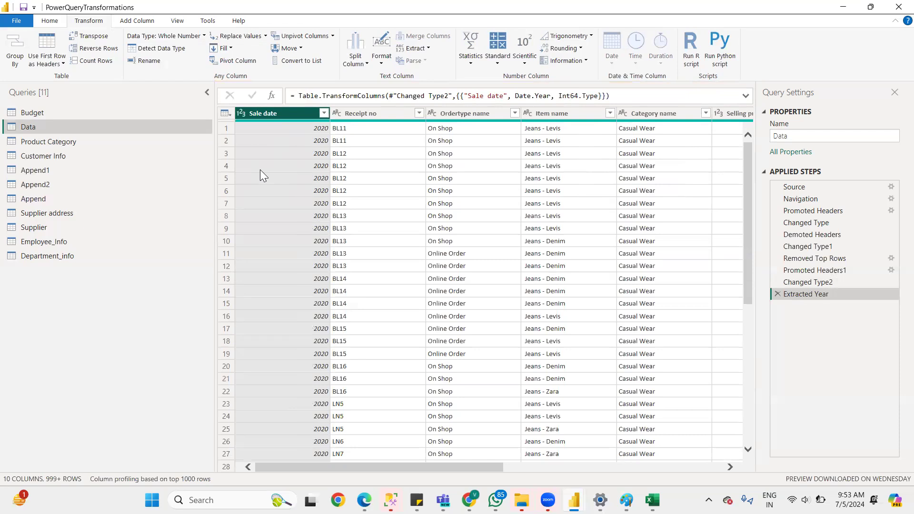
Try inserting an Earliest date calculation on Sale date after the Changed Type2 step, and delete the inserted step
{"action": "left_click", "coordinate": [794, 284]}
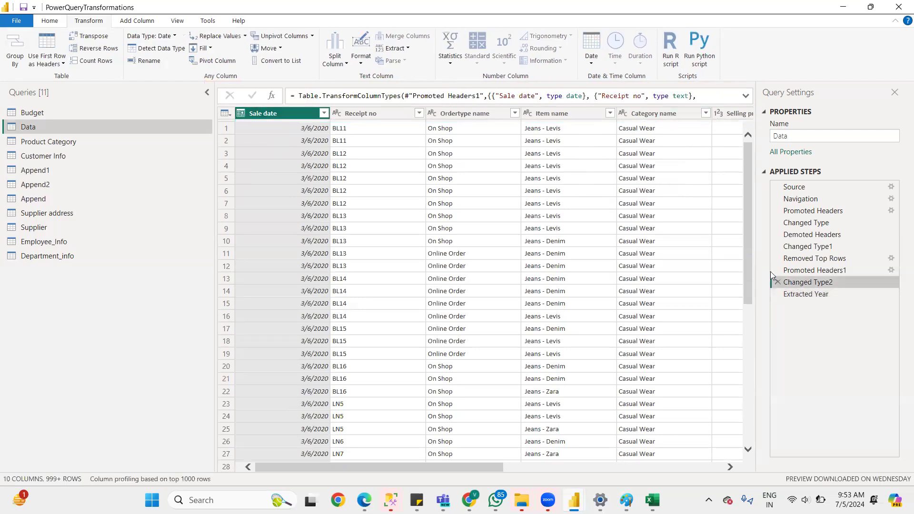
{"action": "left_click", "coordinate": [591, 60]}
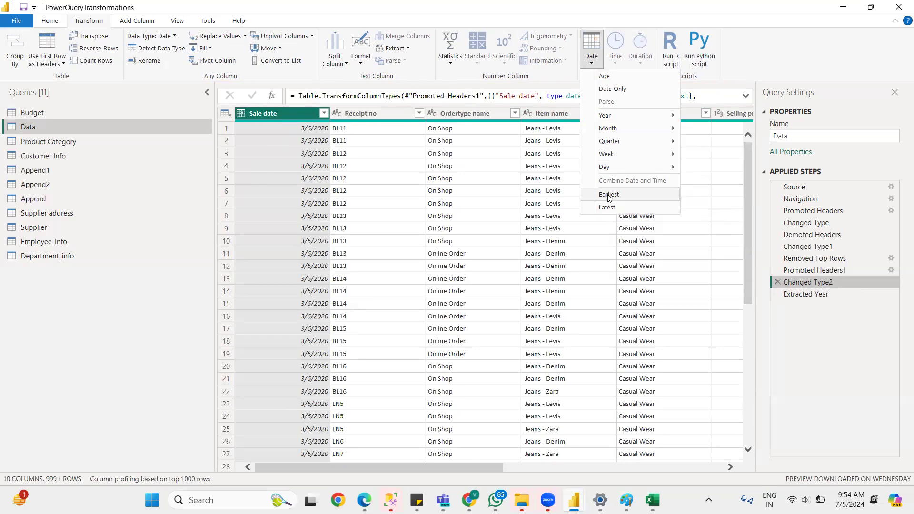
{"action": "left_click", "coordinate": [609, 195]}
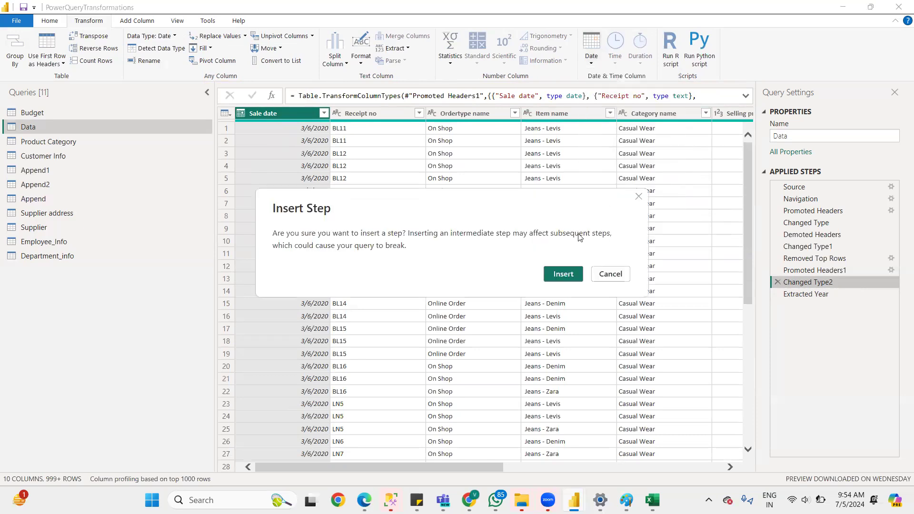
{"action": "left_click", "coordinate": [563, 275]}
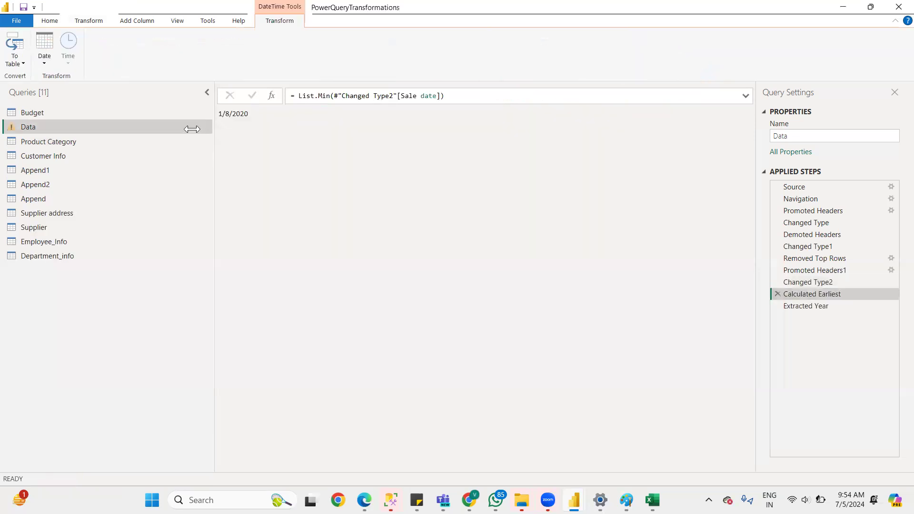
{"action": "left_click_drag", "start_coordinate": [217, 112], "coordinate": [262, 122]}
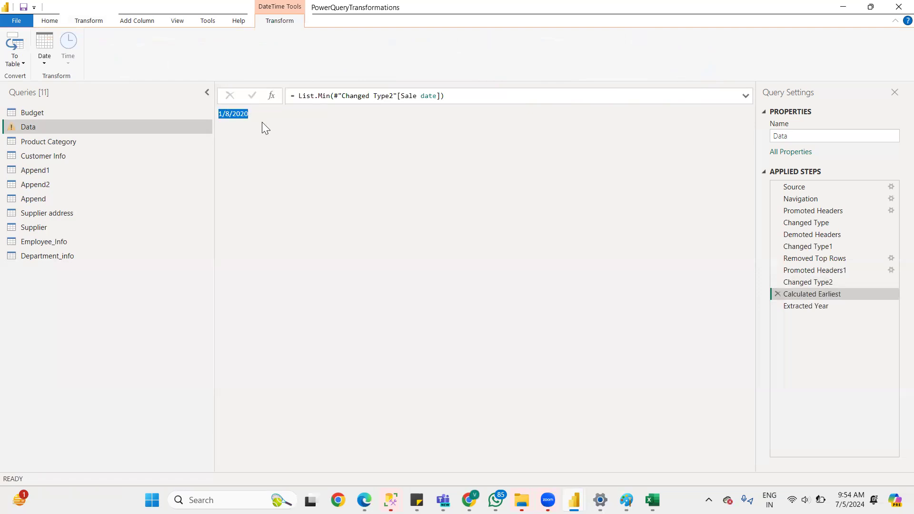
{"action": "left_click", "coordinate": [777, 295]}
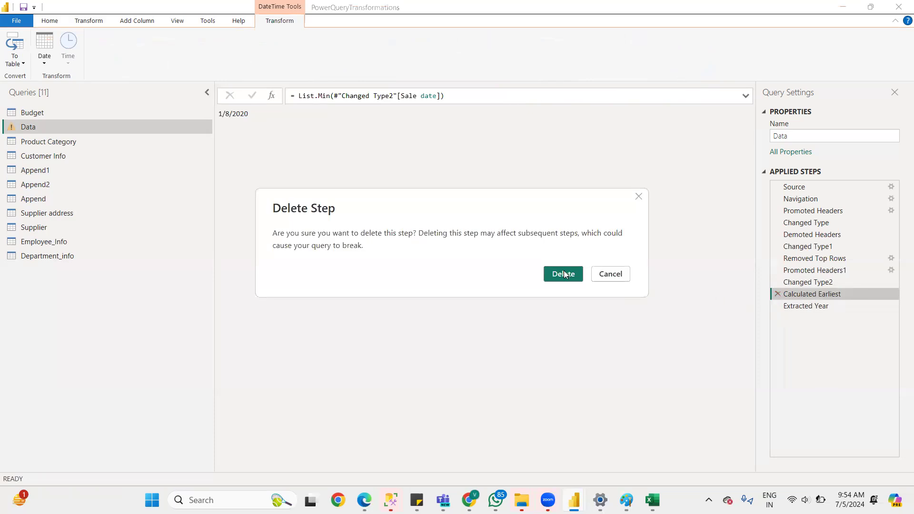
{"action": "left_click", "coordinate": [563, 271]}
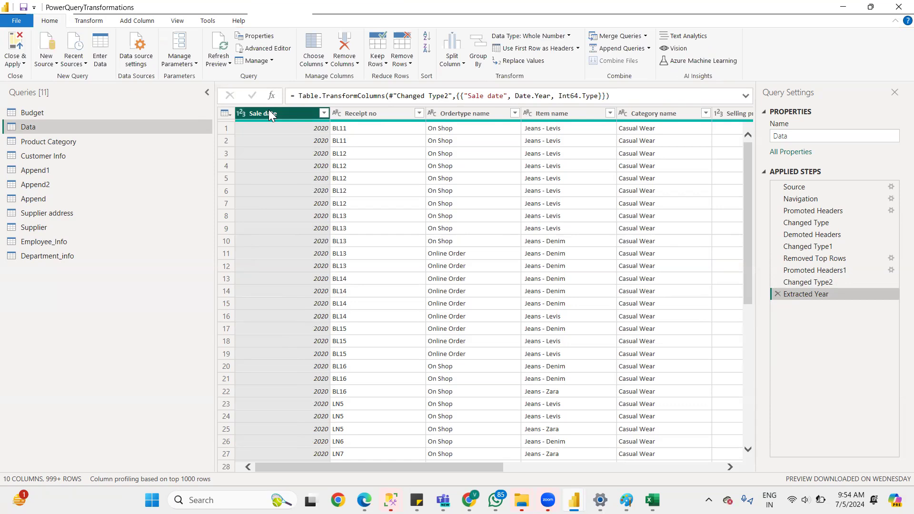
Delete the Extracted Year step from the Data query to restore the full Sale date values
{"action": "left_click", "coordinate": [135, 21]}
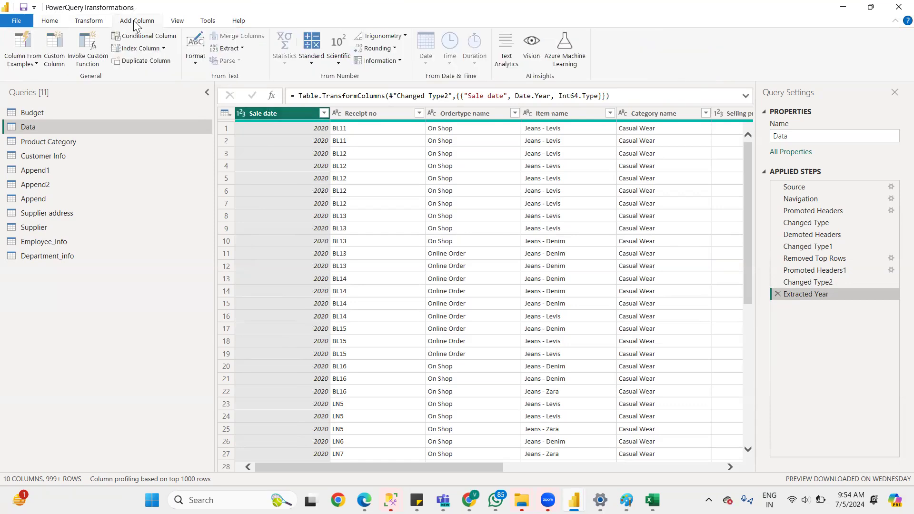
{"action": "left_click", "coordinate": [88, 21]}
{"action": "left_click", "coordinate": [136, 21]}
{"action": "left_click", "coordinate": [777, 294]}
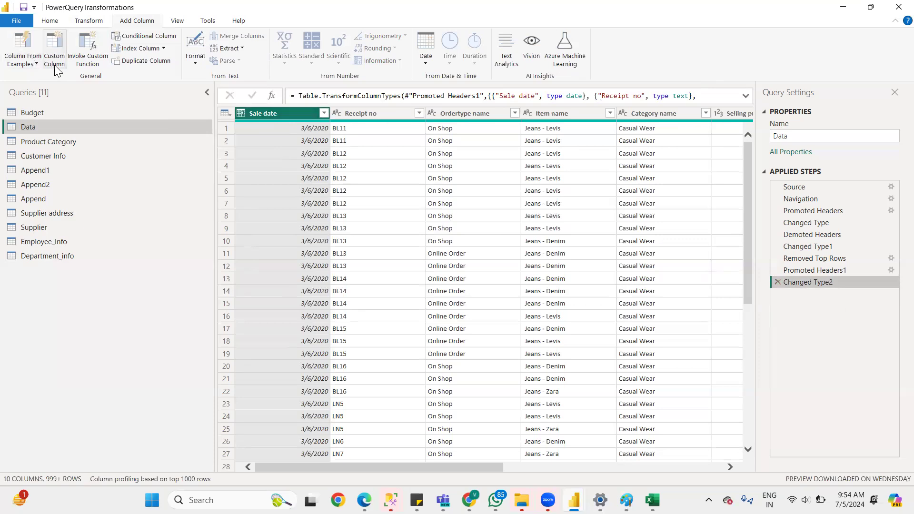
Duplicate the Sale date column in the Data query and rename the copy Min_Date
{"action": "right_click", "coordinate": [275, 119]}
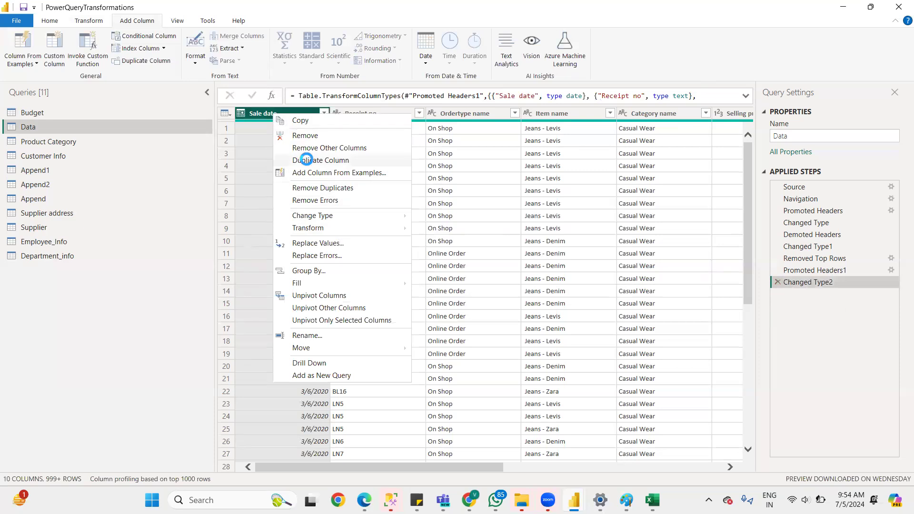
{"action": "left_click", "coordinate": [309, 162]}
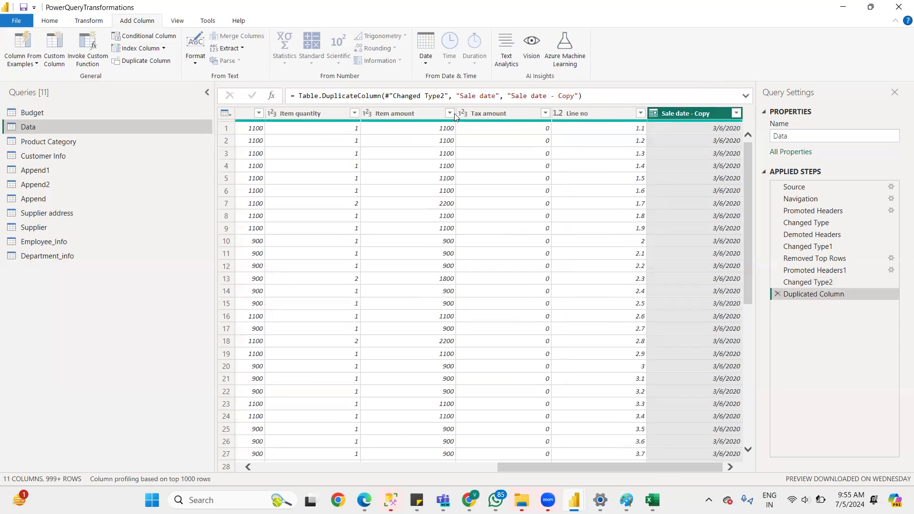
{"action": "double_click", "coordinate": [676, 114]}
{"action": "type", "text": "Min Da"}
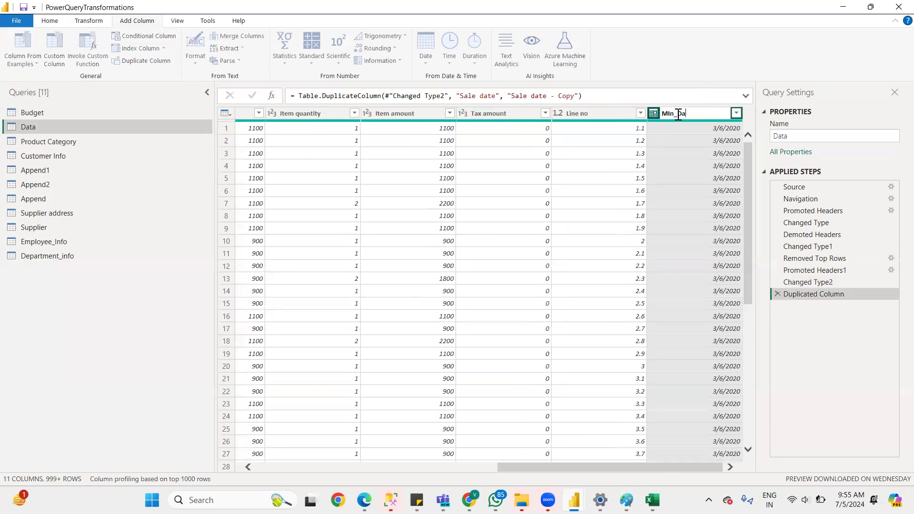
{"action": "key", "text": "Left"}
{"action": "key", "text": "Left"}
{"action": "key", "text": "Left"}
{"action": "key", "text": "Left"}
{"action": "key", "text": "Left"}
{"action": "key", "text": "Left"}
{"action": "key", "text": "BackSpace"}
{"action": "type", "text": "i"}
{"action": "key", "text": "Return"}
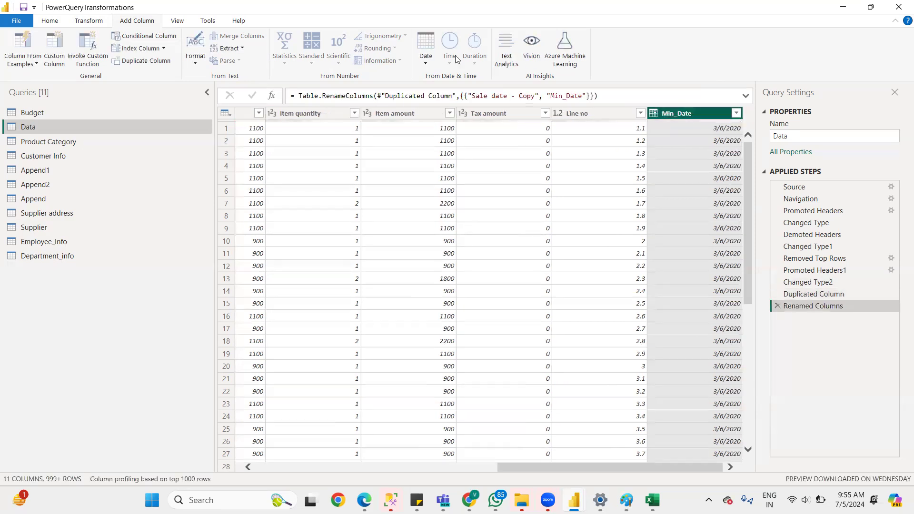
{"action": "left_click", "coordinate": [425, 63]}
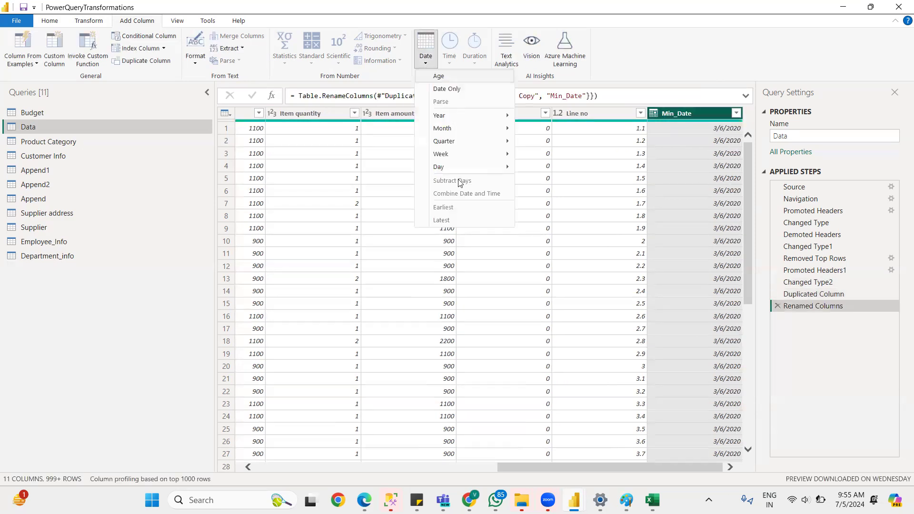
{"action": "left_click", "coordinate": [677, 114]}
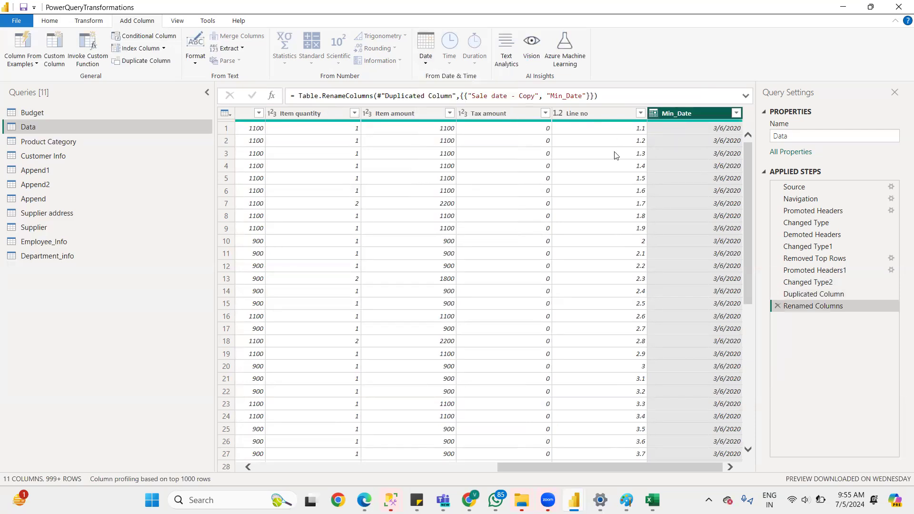
Set the data type of the Min_Date column in the Data query to Date
{"action": "left_click", "coordinate": [614, 155]}
{"action": "left_click", "coordinate": [674, 112]}
{"action": "left_click", "coordinate": [426, 62]}
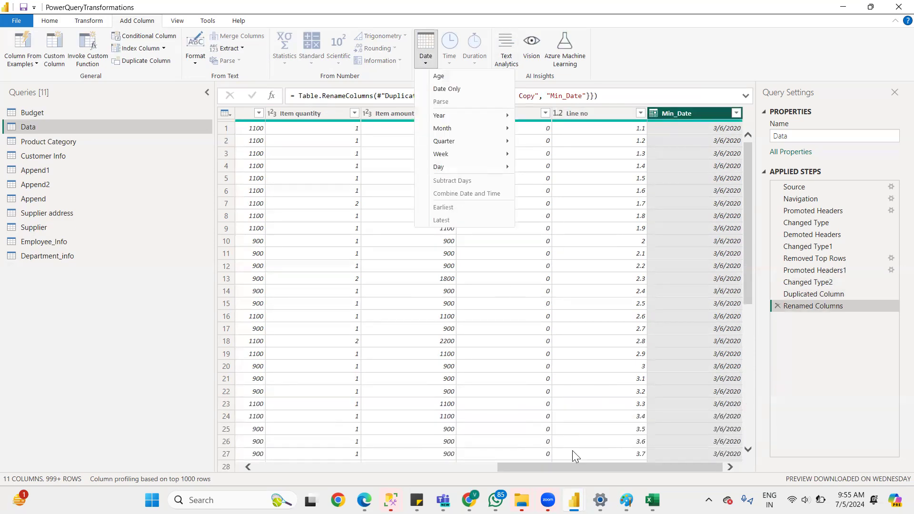
{"action": "left_click", "coordinate": [480, 472]}
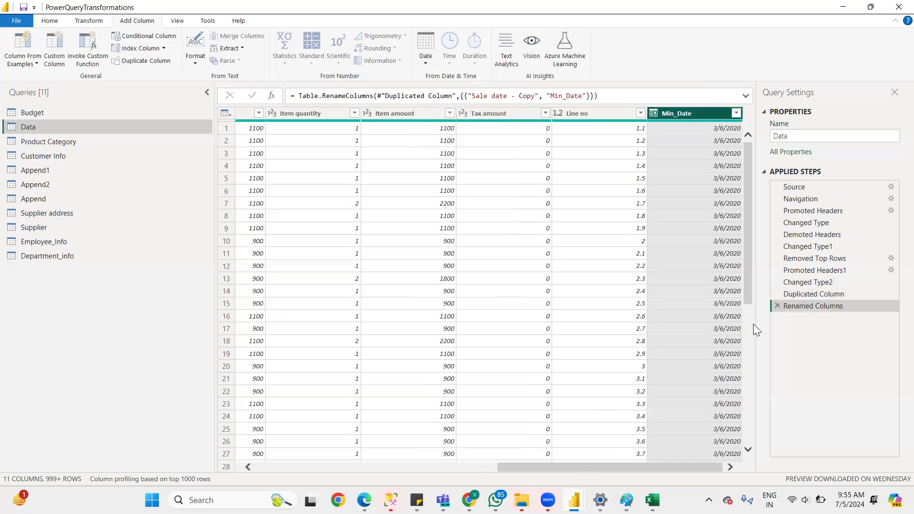
{"action": "left_click", "coordinate": [49, 20]}
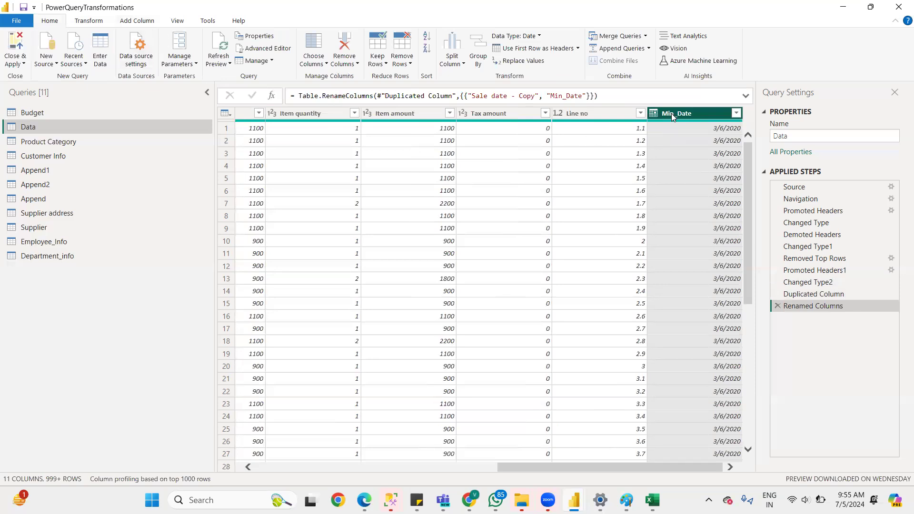
{"action": "left_click", "coordinate": [534, 38]}
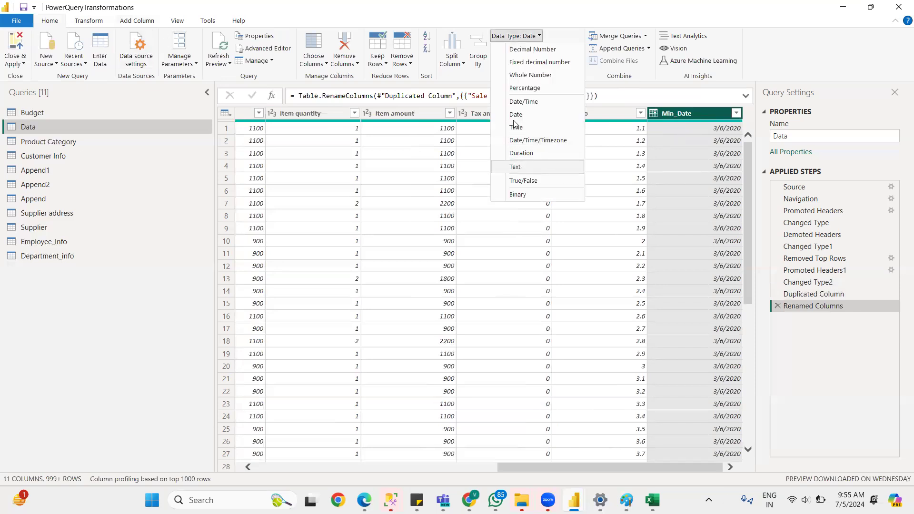
{"action": "left_click", "coordinate": [516, 114]}
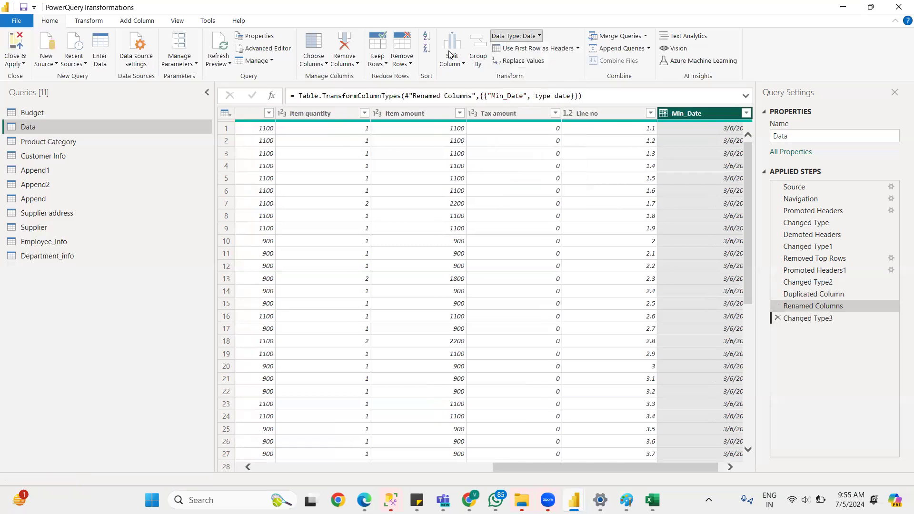
Try transforming the Min_Date column to its earliest date, and delete the Calculated Earliest step
{"action": "left_click", "coordinate": [93, 21]}
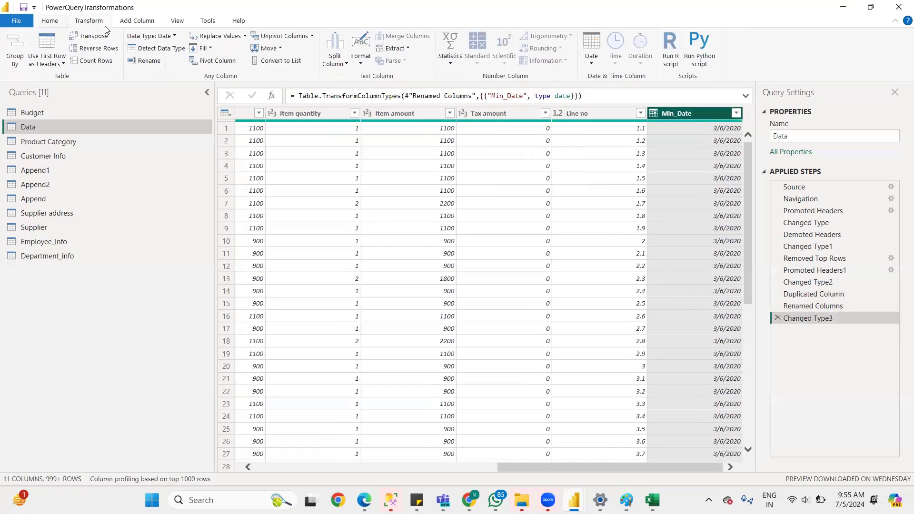
{"action": "left_click", "coordinate": [591, 52]}
{"action": "left_click", "coordinate": [611, 195]}
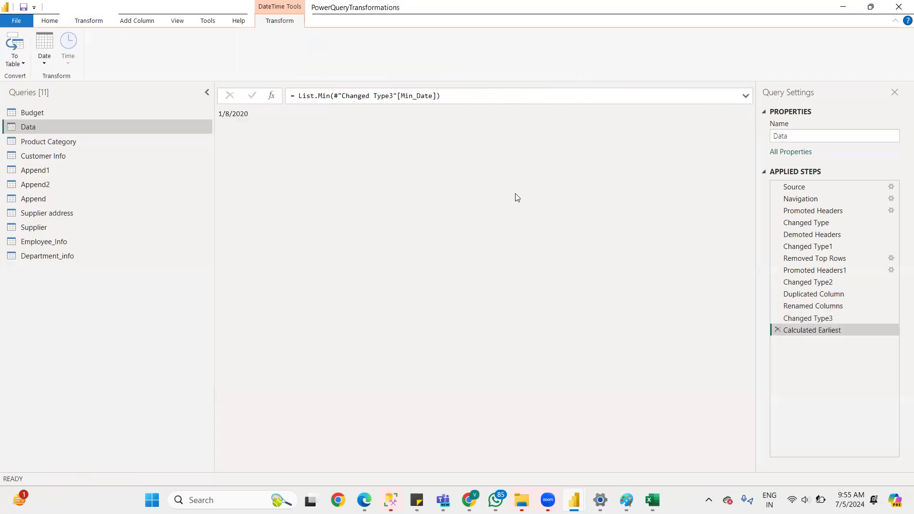
{"action": "left_click_drag", "start_coordinate": [221, 114], "coordinate": [259, 113]}
{"action": "left_click", "coordinate": [777, 330]}
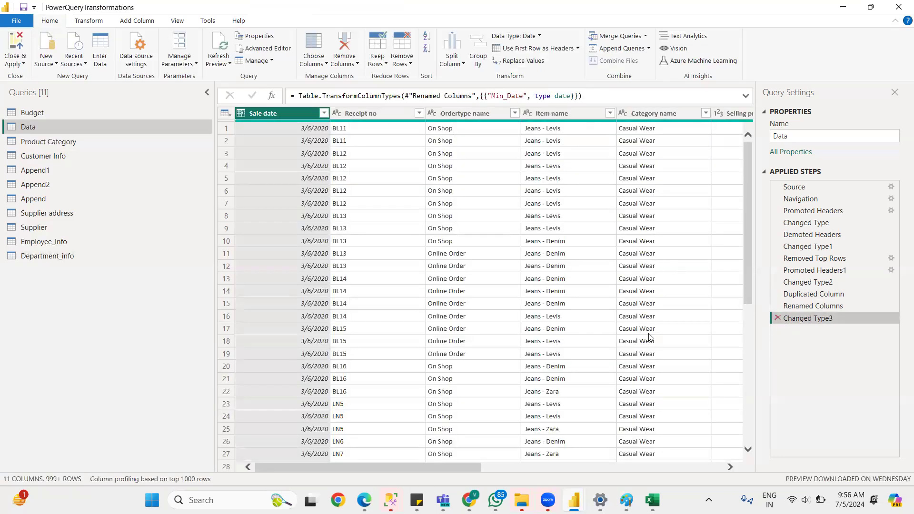
Open the Supplier query and dismiss the notice about the preview's age
{"action": "scroll", "coordinate": [763, 452], "scroll_direction": "right", "scroll_amount": 10}
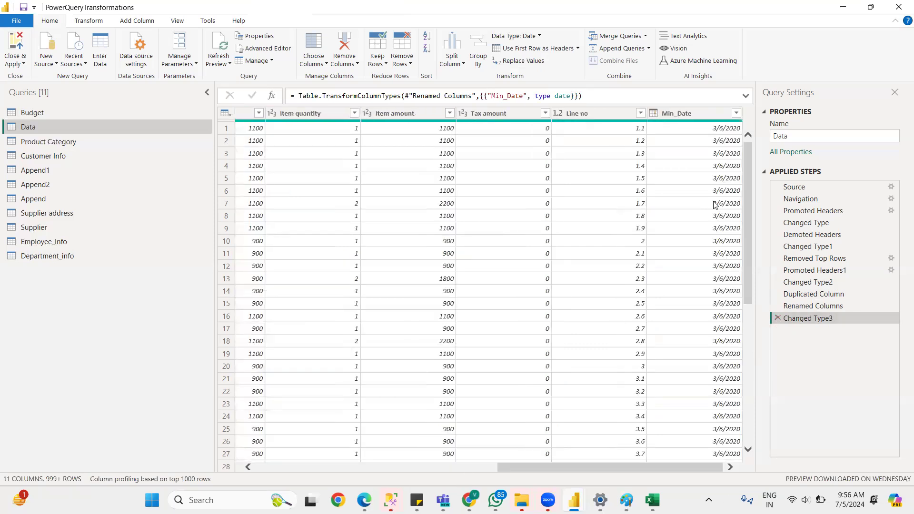
{"action": "left_click", "coordinate": [137, 21]}
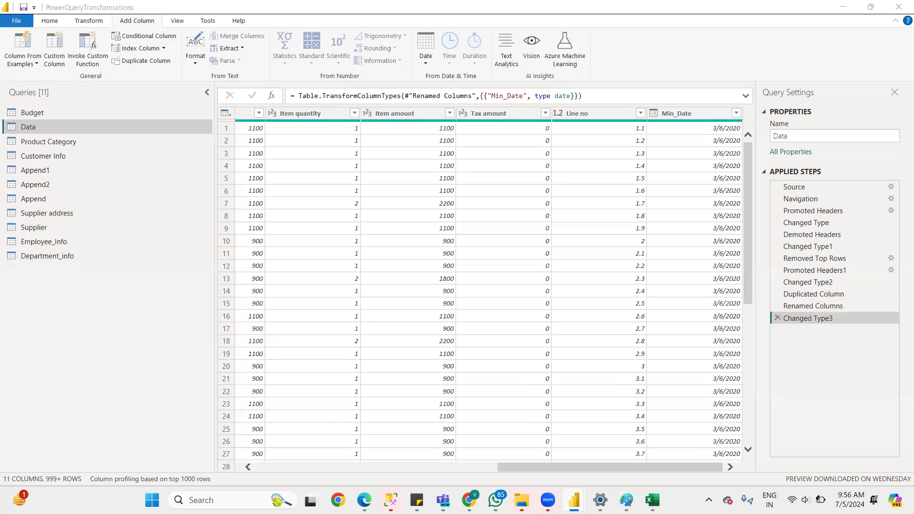
{"action": "left_click_drag", "start_coordinate": [600, 466], "coordinate": [294, 441]}
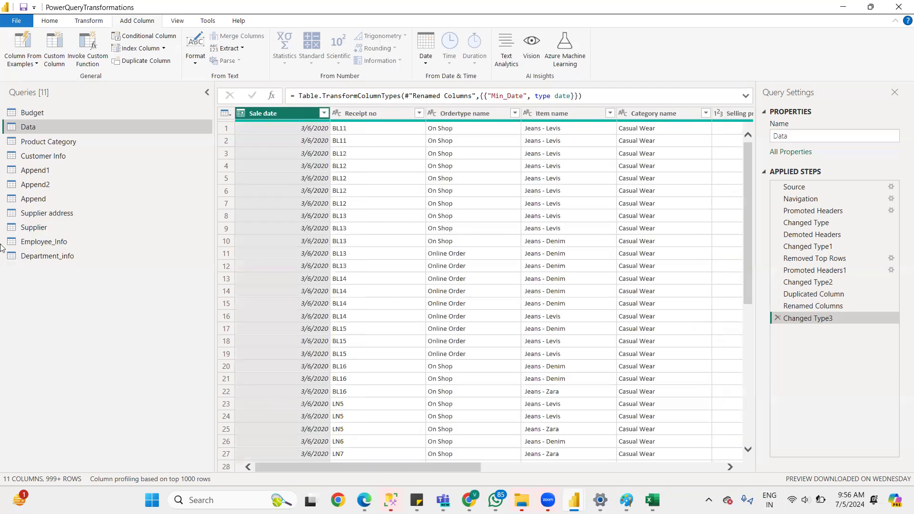
{"action": "left_click", "coordinate": [32, 186]}
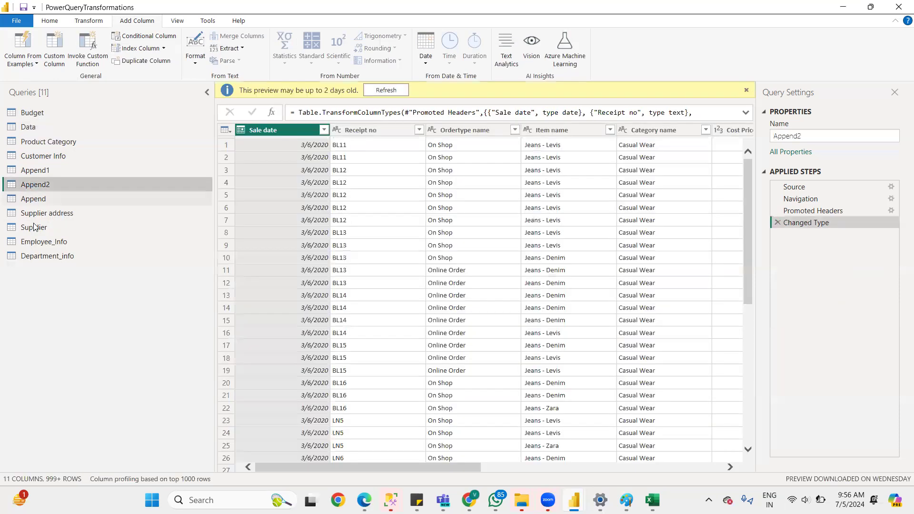
{"action": "left_click", "coordinate": [34, 227]}
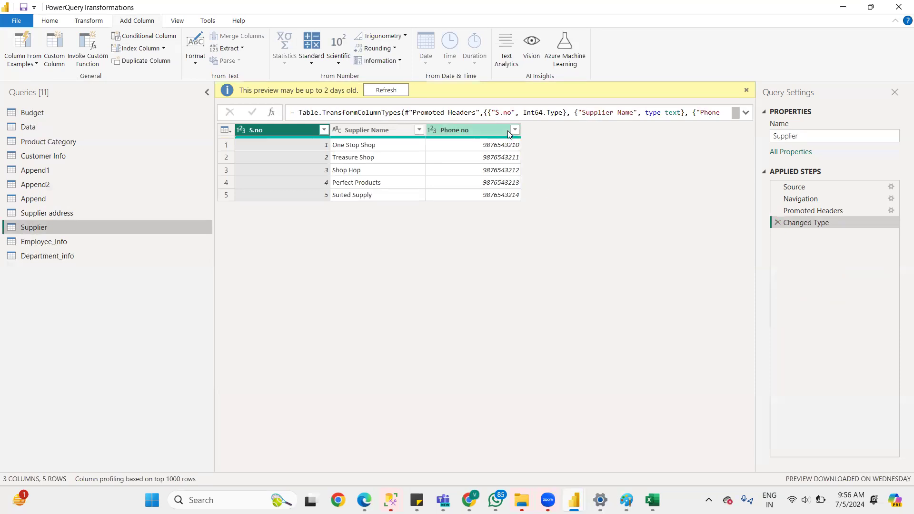
{"action": "left_click", "coordinate": [746, 89]}
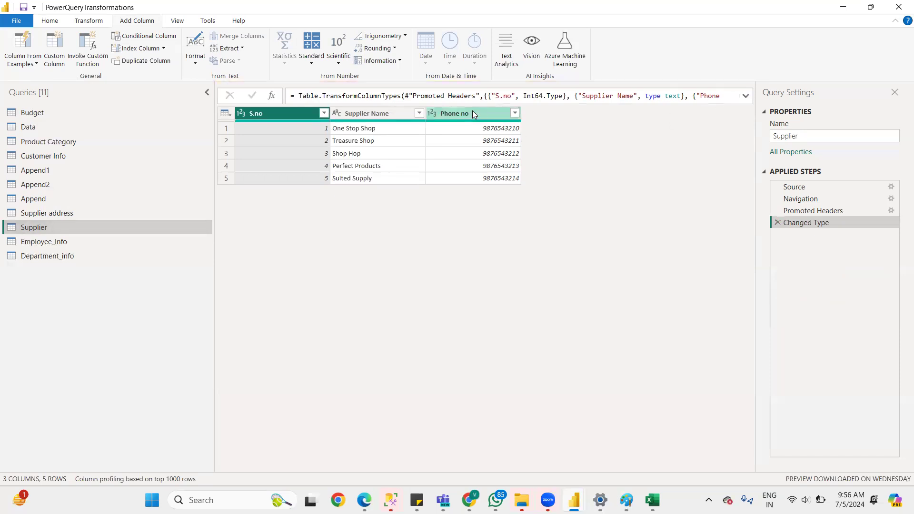
{"action": "left_click", "coordinate": [34, 64]}
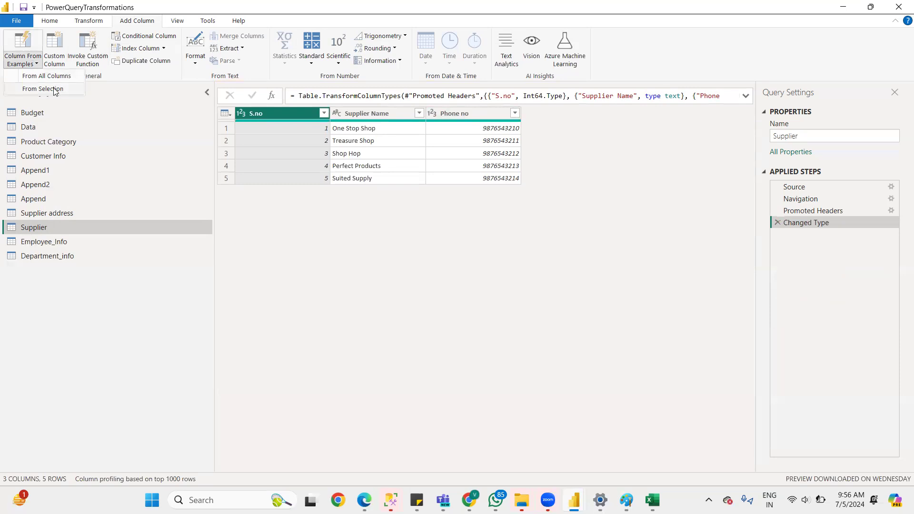
{"action": "left_click", "coordinate": [362, 113]}
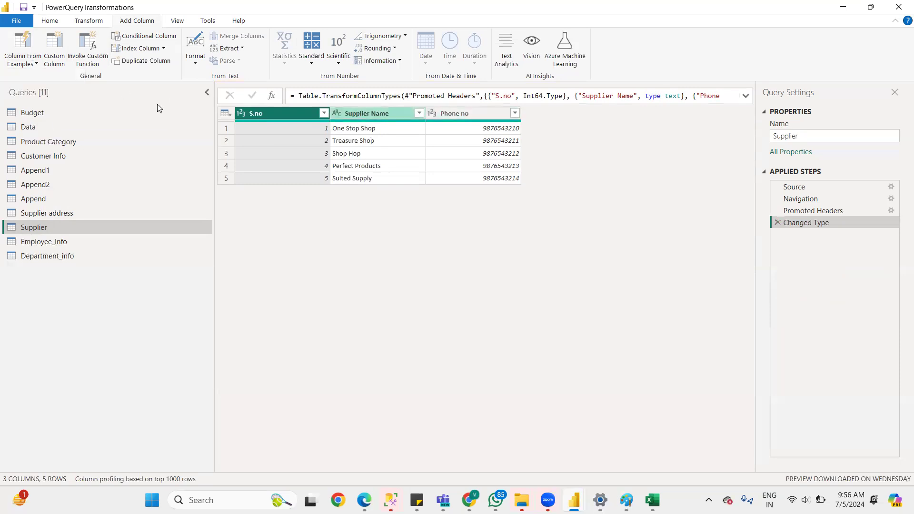
{"action": "left_click", "coordinate": [38, 63]}
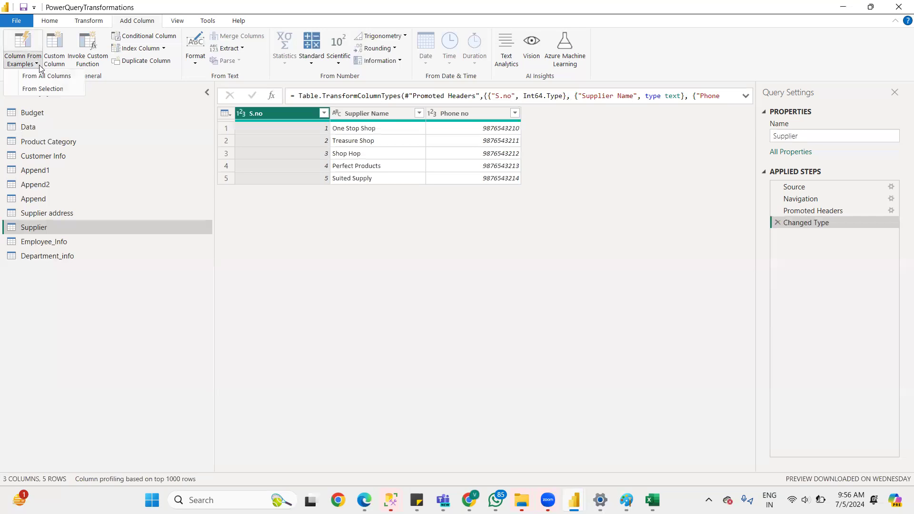
{"action": "left_click", "coordinate": [49, 90]}
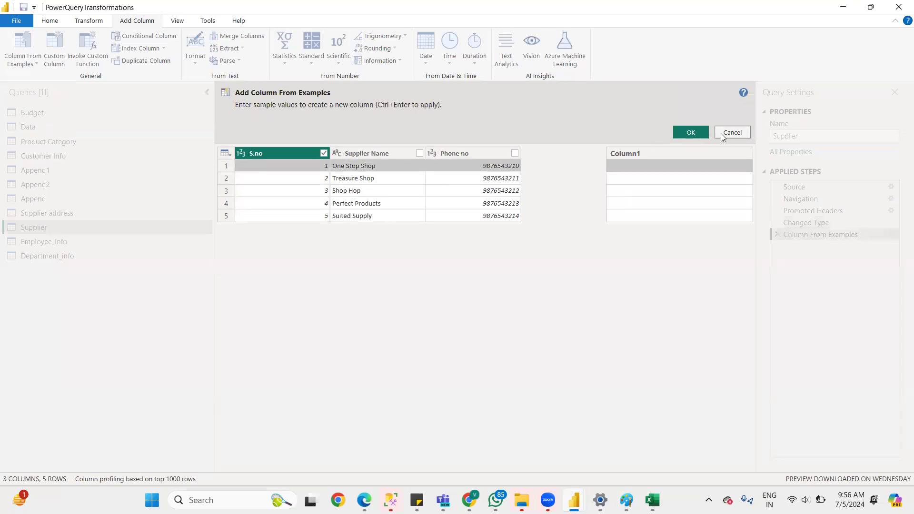
{"action": "left_click", "coordinate": [722, 135]}
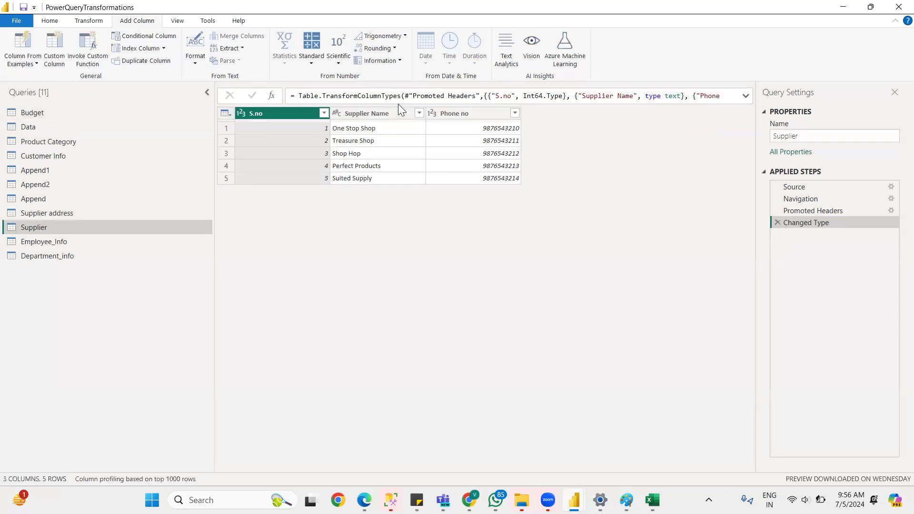
Start a column from examples based on the Supplier Name column and enter One stop Shop as the first row's sample value
{"action": "left_click", "coordinate": [379, 113]}
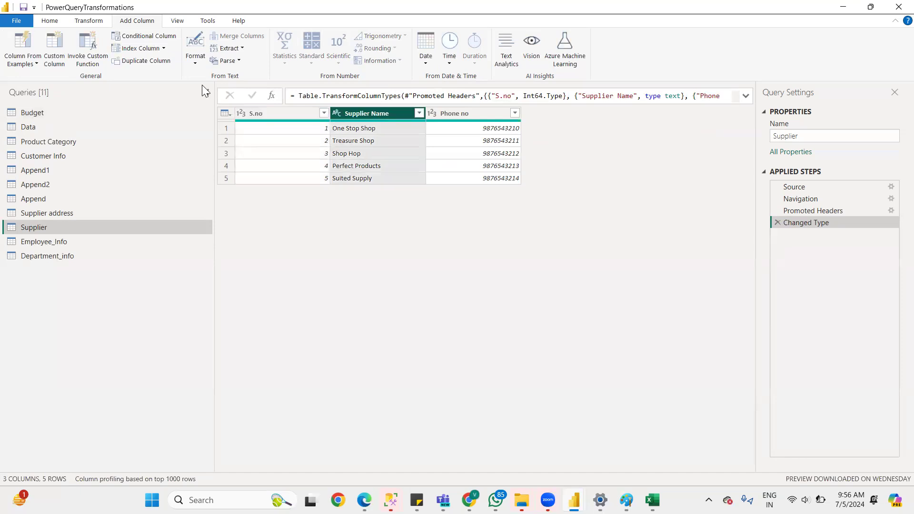
{"action": "left_click", "coordinate": [36, 64]}
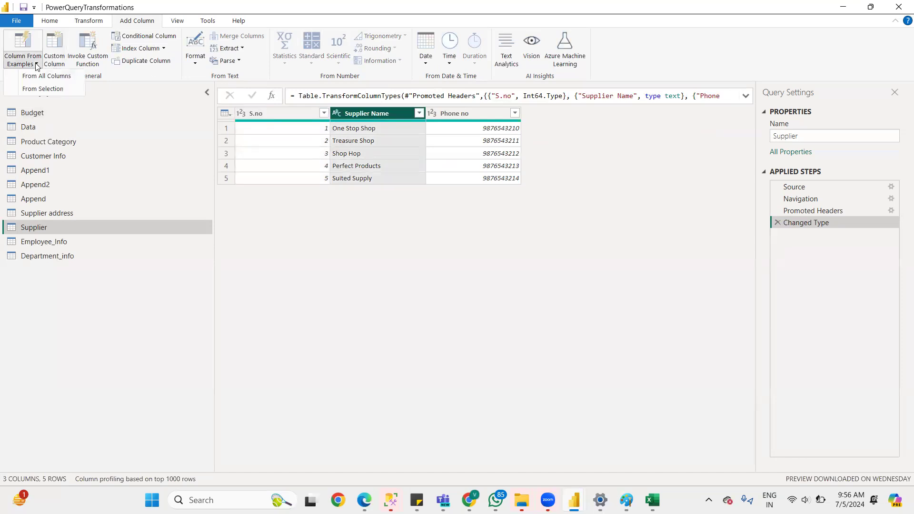
{"action": "left_click", "coordinate": [60, 91]}
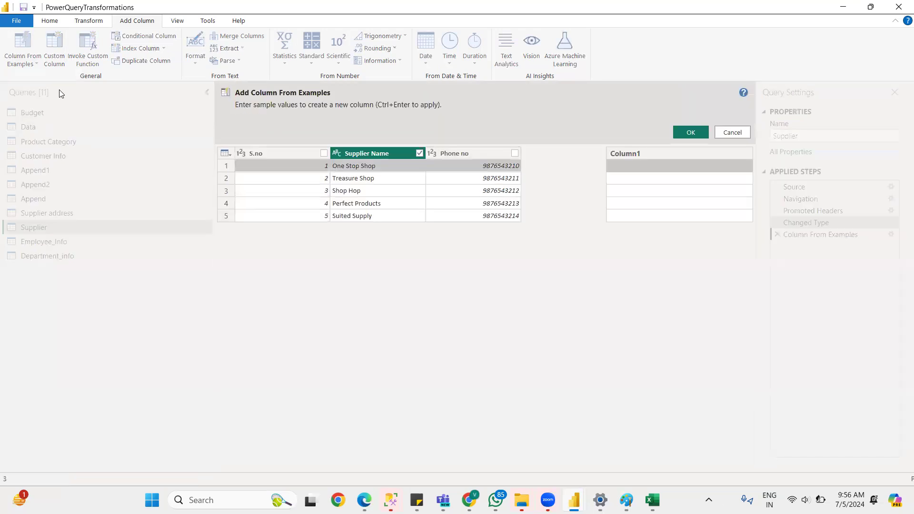
{"action": "left_click", "coordinate": [640, 164]}
{"action": "left_click", "coordinate": [626, 165]}
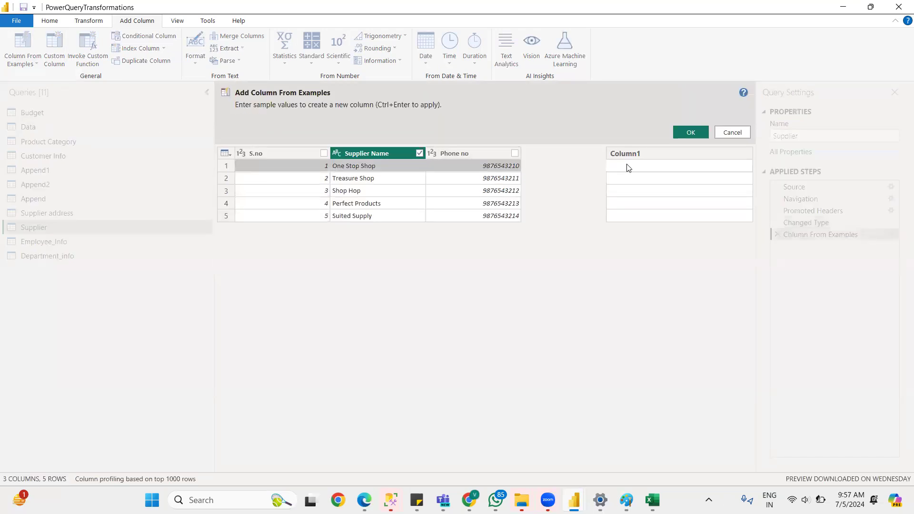
{"action": "left_click", "coordinate": [617, 177]}
{"action": "left_click", "coordinate": [618, 180]}
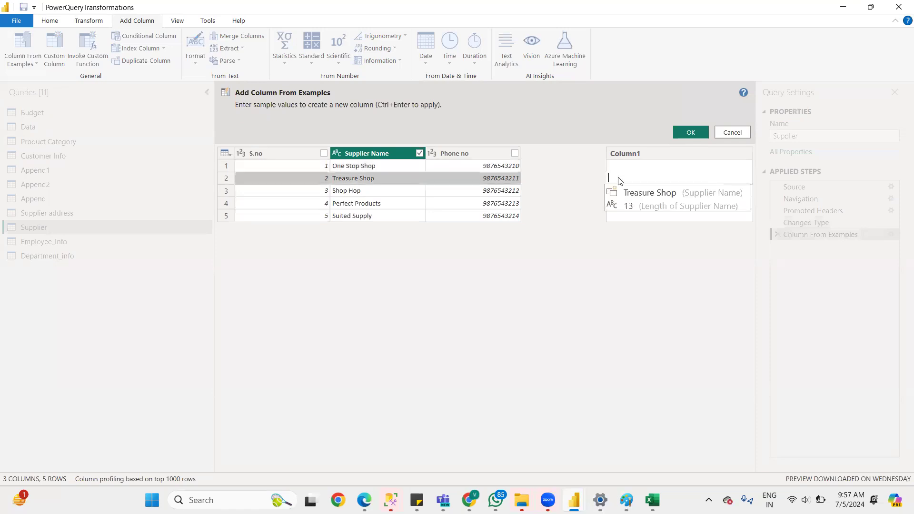
{"action": "left_click", "coordinate": [614, 166]}
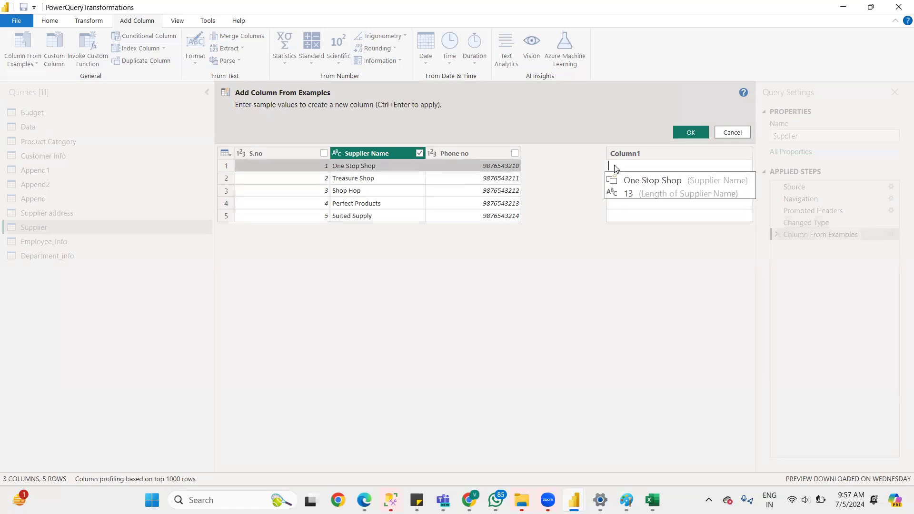
{"action": "type", "text": "One"}
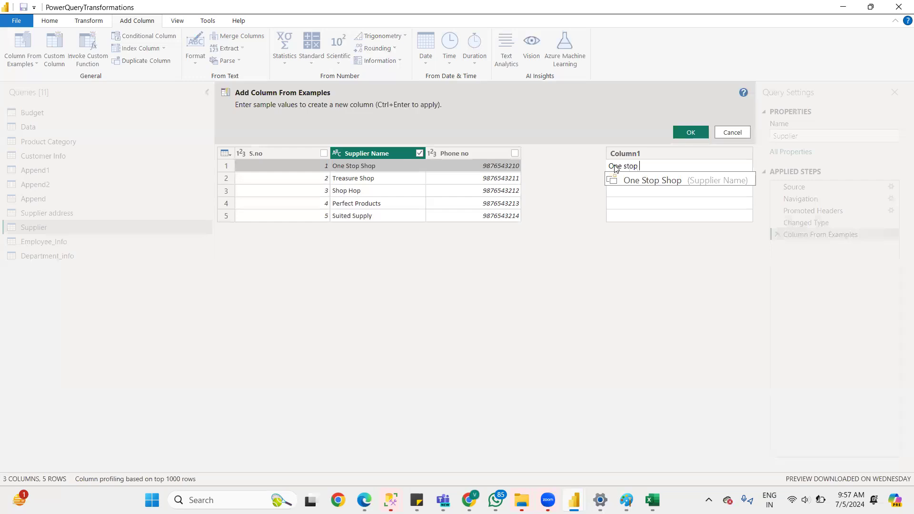
{"action": "type", "text": "stop Shop"}
{"action": "key", "text": "Return"}
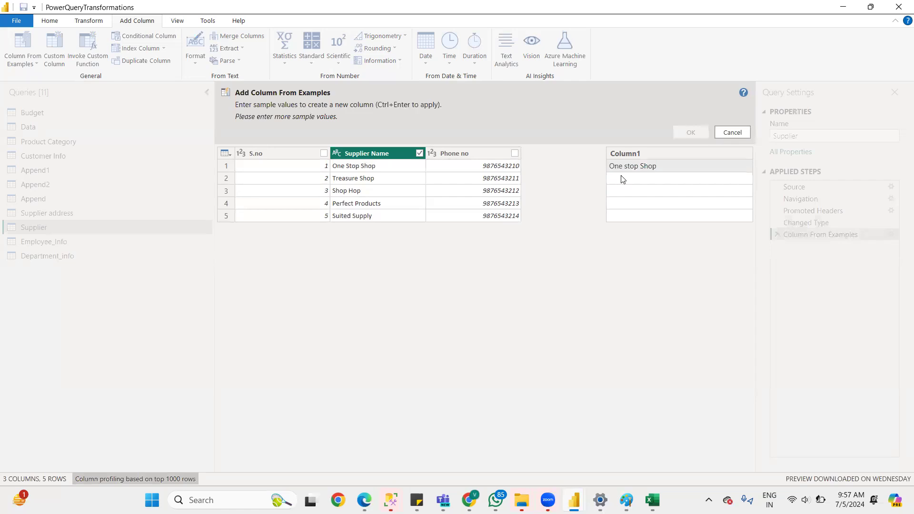
Enter Treasure Shop as the second row's sample value and discard the column from examples
{"action": "left_click", "coordinate": [620, 177]}
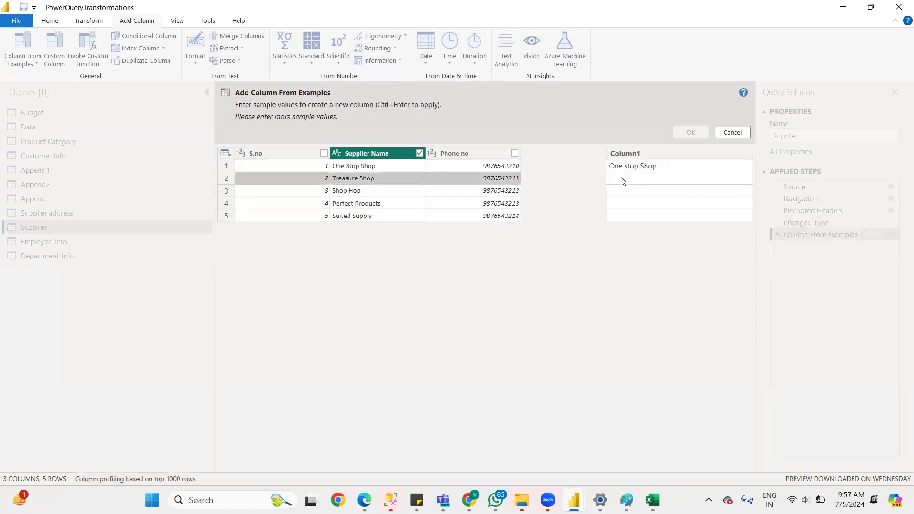
{"action": "type", "text": "TRe"}
{"action": "type", "text": "S"}
{"action": "key", "text": "BackSpace"}
{"action": "type", "text": "reasure Shop"}
{"action": "key", "text": "Return"}
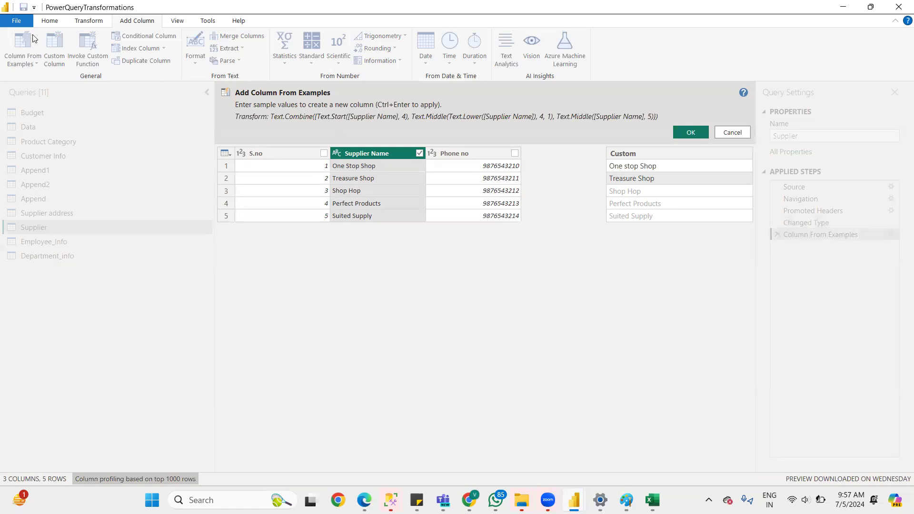
{"action": "left_click", "coordinate": [730, 132]}
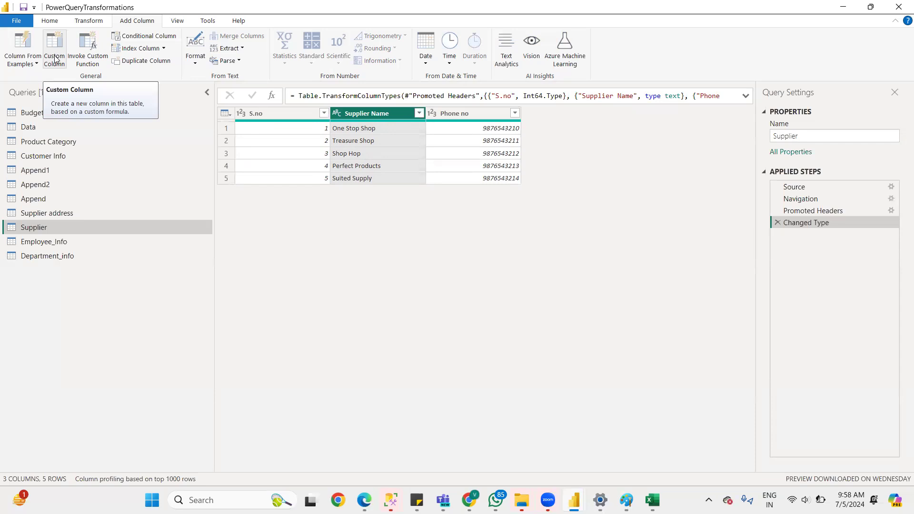
Open the Employee_Info query and start a custom column named Full_Name
{"action": "left_click", "coordinate": [55, 59]}
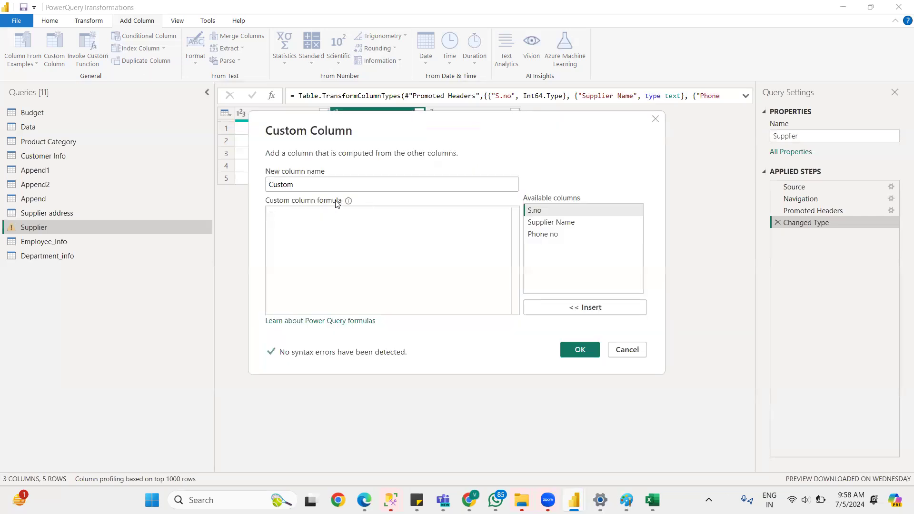
{"action": "left_click", "coordinate": [625, 350]}
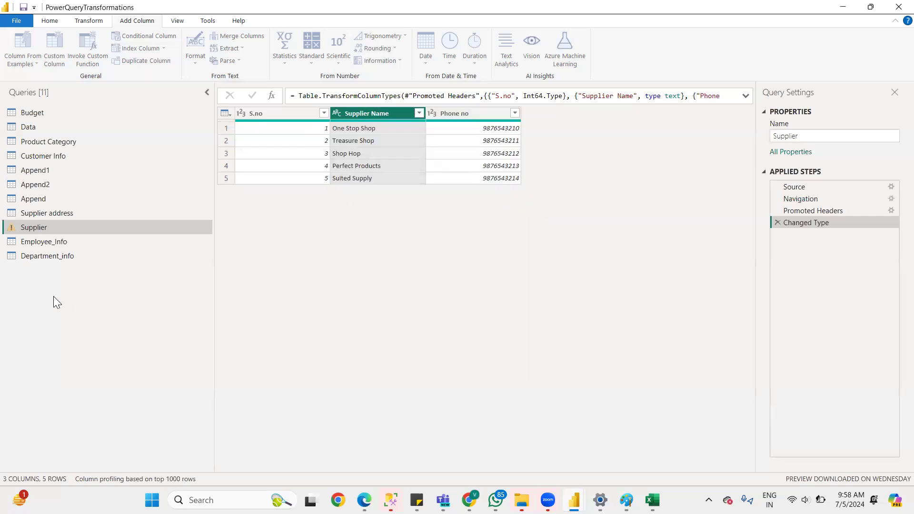
{"action": "left_click", "coordinate": [51, 241]}
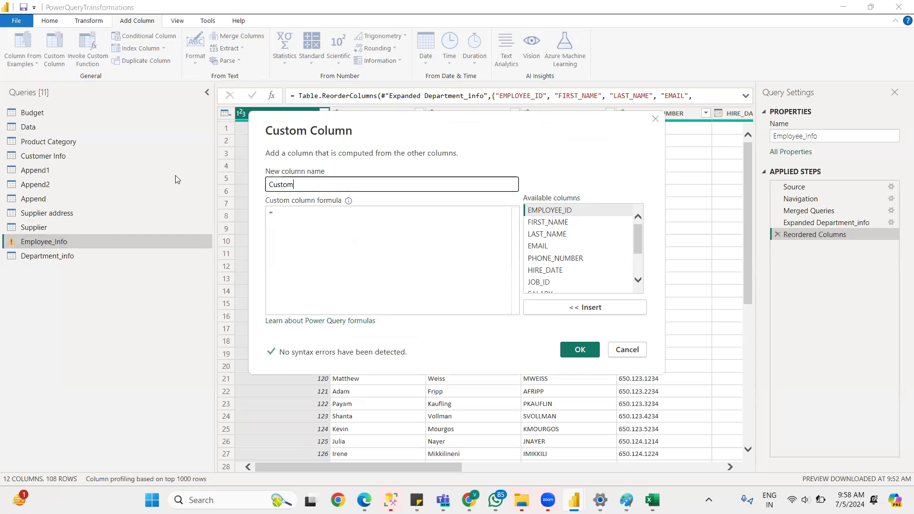
{"action": "double_click", "coordinate": [281, 185]}
{"action": "type", "text": "Fu"}
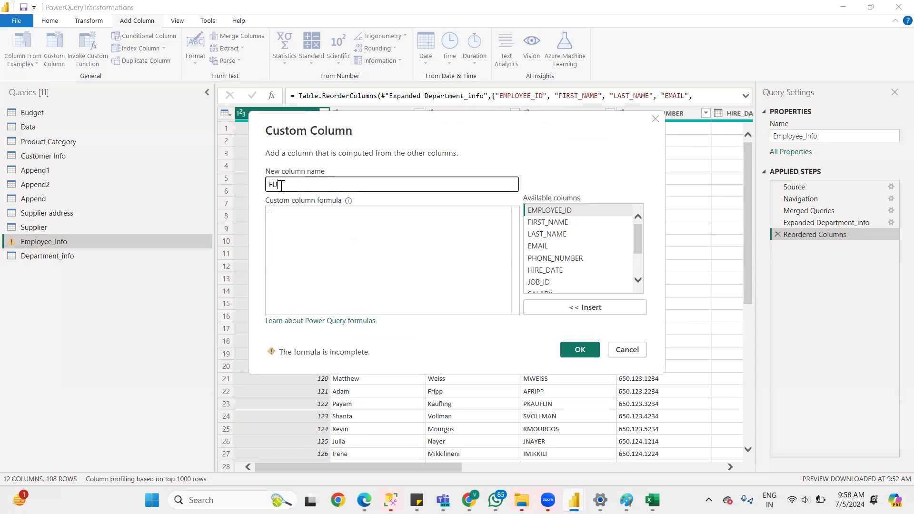
{"action": "type", "text": "Full_Name"}
Define the Full_Name column with the formula [FIRST_NAME] & [LAST_NAME] and create it
{"action": "left_click", "coordinate": [305, 216]}
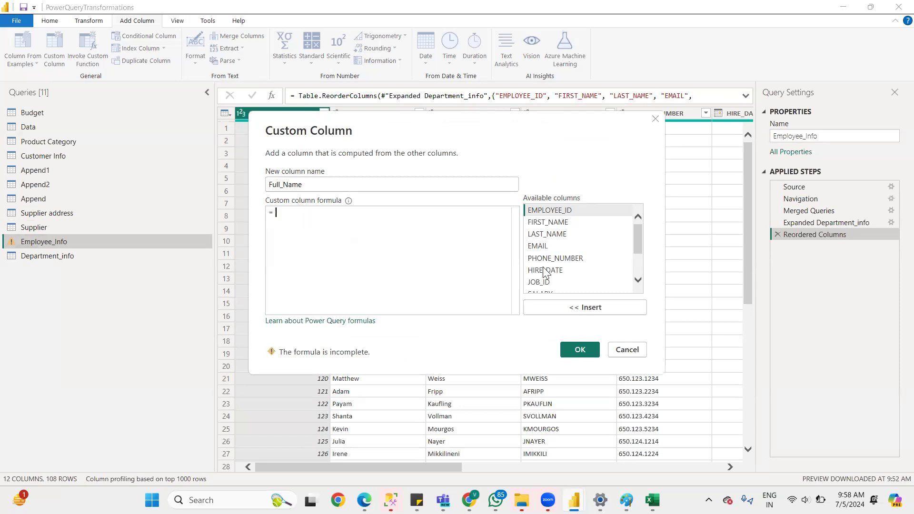
{"action": "double_click", "coordinate": [548, 222]}
{"action": "left_click", "coordinate": [400, 209]}
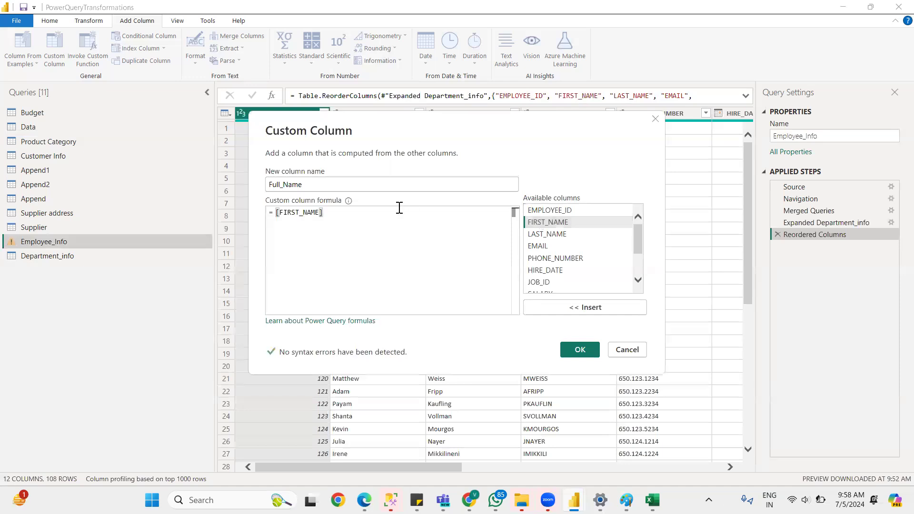
{"action": "type", "text": "&"}
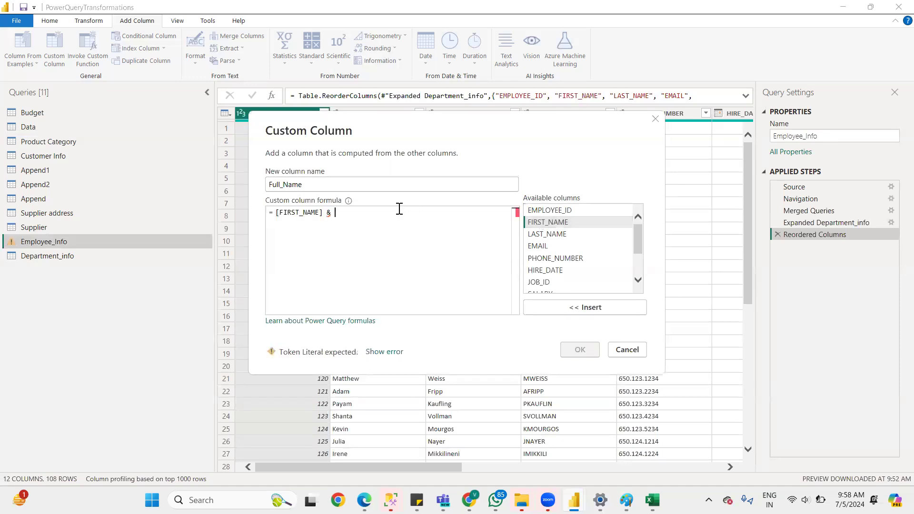
{"action": "left_click", "coordinate": [548, 235]}
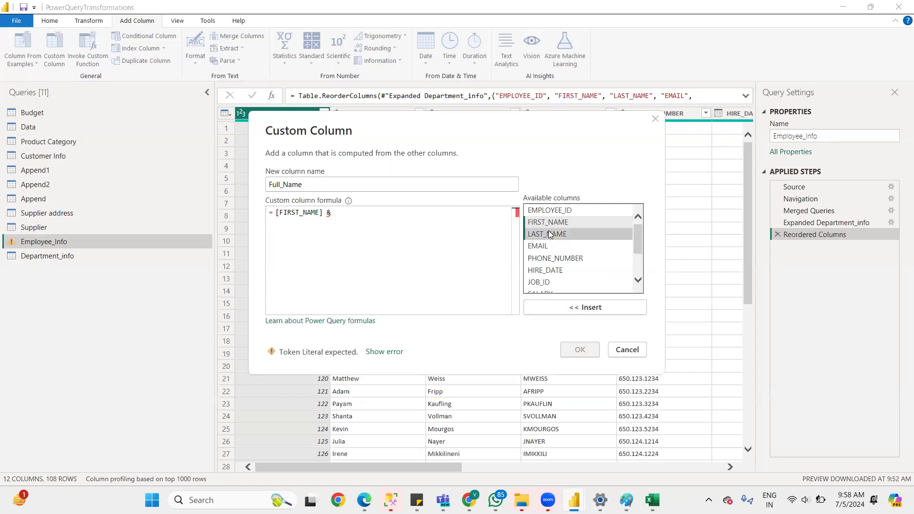
{"action": "double_click", "coordinate": [551, 234]}
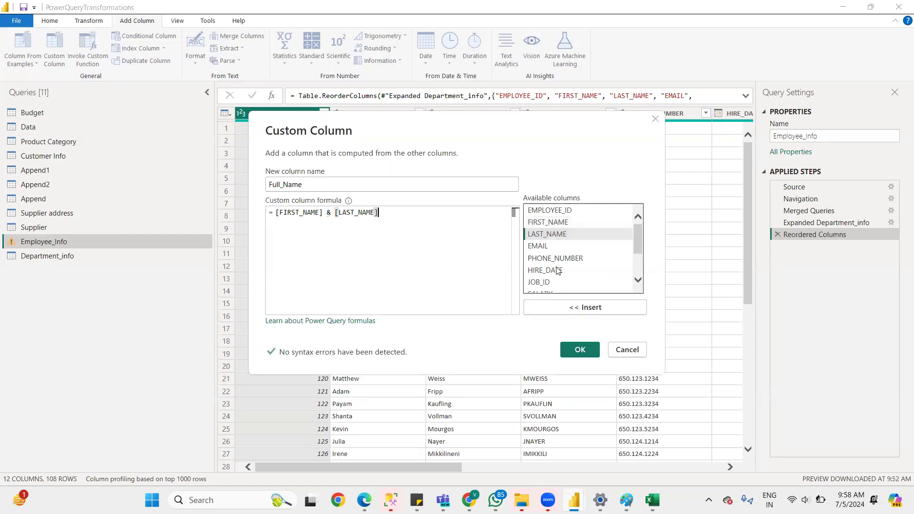
{"action": "left_click", "coordinate": [581, 350]}
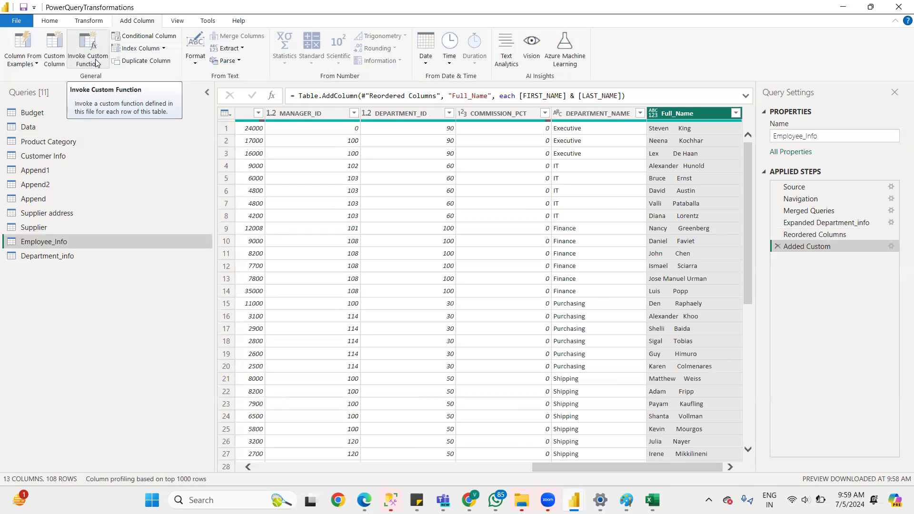
Start adding a conditional column to the Employee_Info query
{"action": "left_click", "coordinate": [159, 39]}
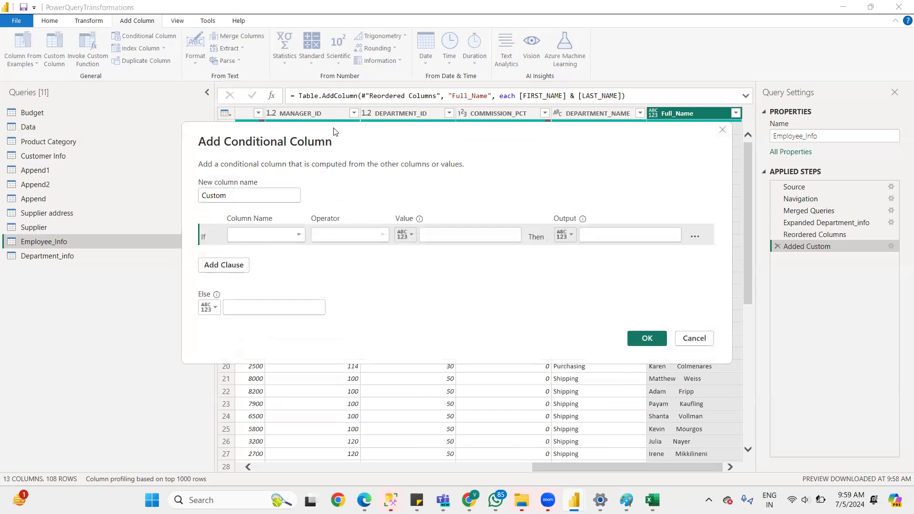
{"action": "left_click_drag", "start_coordinate": [335, 132], "coordinate": [507, 128]}
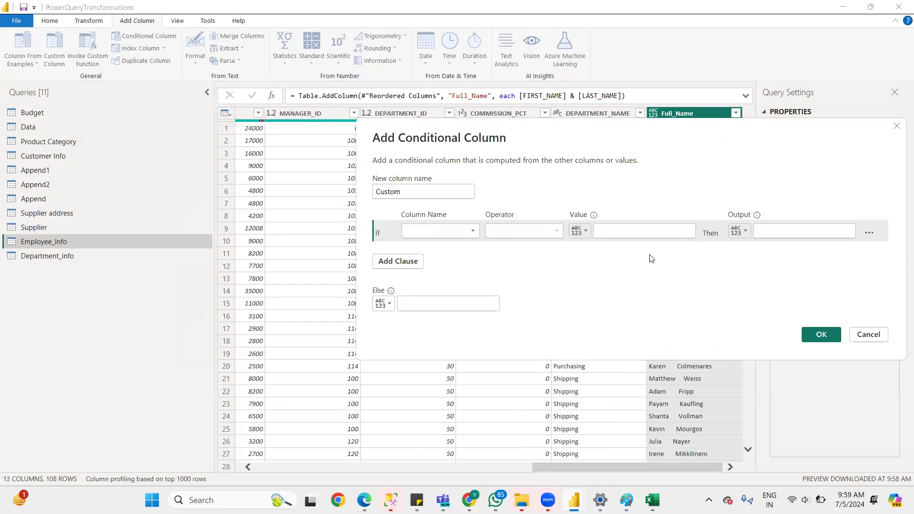
{"action": "left_click_drag", "start_coordinate": [632, 124], "coordinate": [455, 161]}
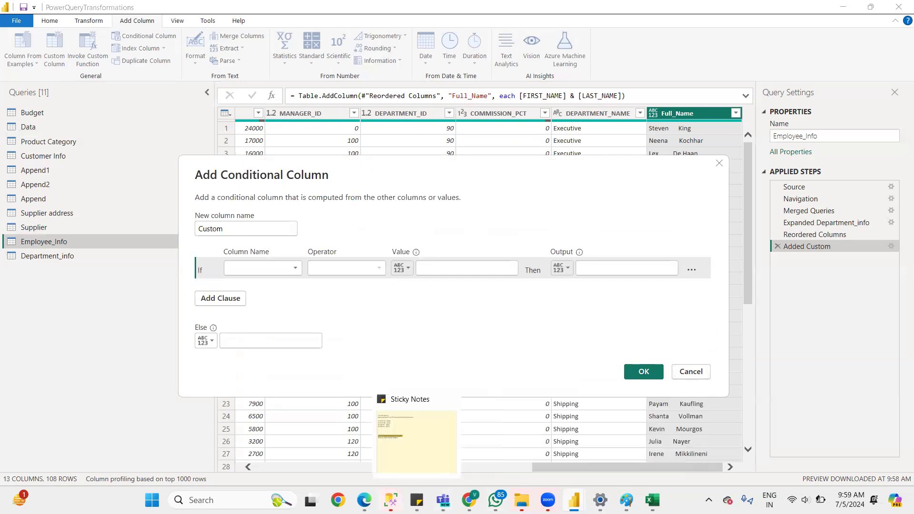
Switch to SQL Server Management Studio and run only Select * from [dbo].[Employee_Info], without its where condition
{"action": "mouse_move", "coordinate": [391, 500]}
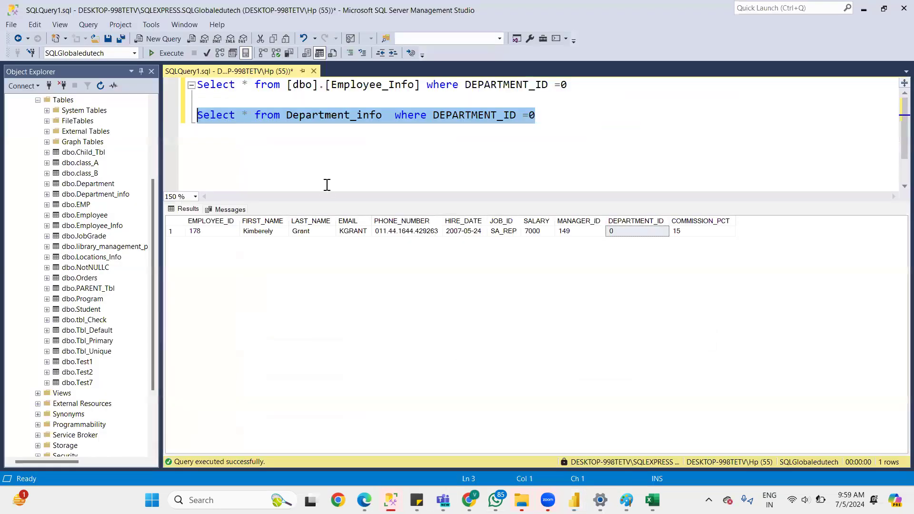
{"action": "left_click", "coordinate": [206, 456]}
{"action": "left_click_drag", "start_coordinate": [421, 85], "coordinate": [128, 53]}
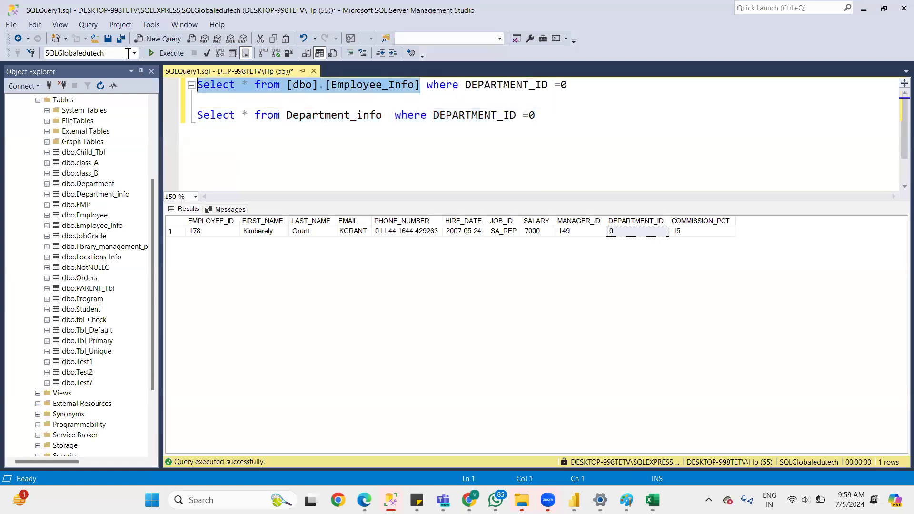
{"action": "left_click", "coordinate": [170, 52]}
Replace the where condition of the Employee_Info select statement with Order by Salary
{"action": "left_click_drag", "start_coordinate": [424, 84], "coordinate": [595, 92]}
{"action": "type", "text": "Order"}
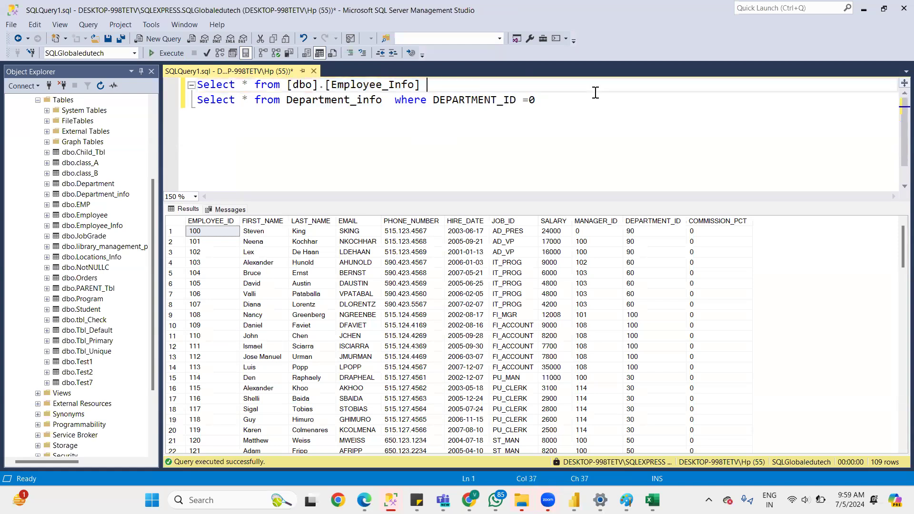
{"action": "type", "text": " by Salary"}
Run the Employee_Info statement ordered by Salary and examine the SALARY values down to the last row
{"action": "left_click", "coordinate": [553, 221]}
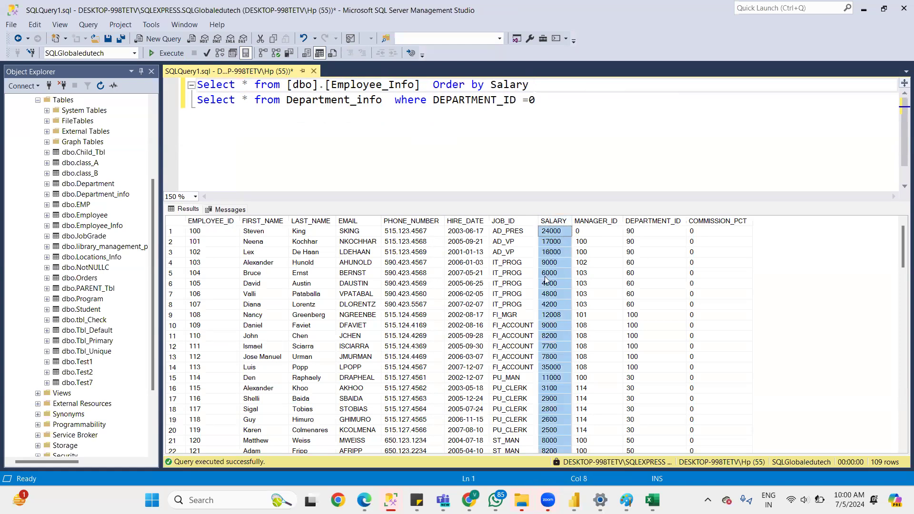
{"action": "left_click_drag", "start_coordinate": [432, 85], "coordinate": [484, 85]}
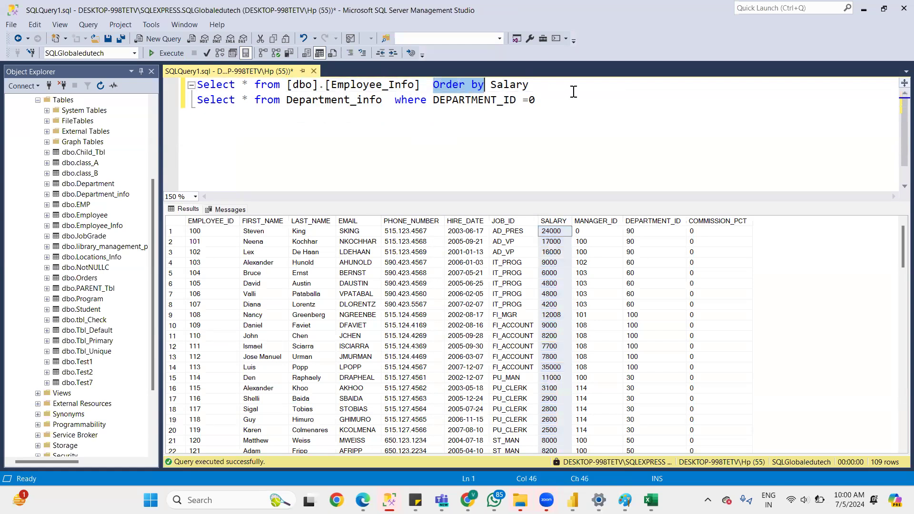
{"action": "left_click_drag", "start_coordinate": [571, 86], "coordinate": [192, 86]}
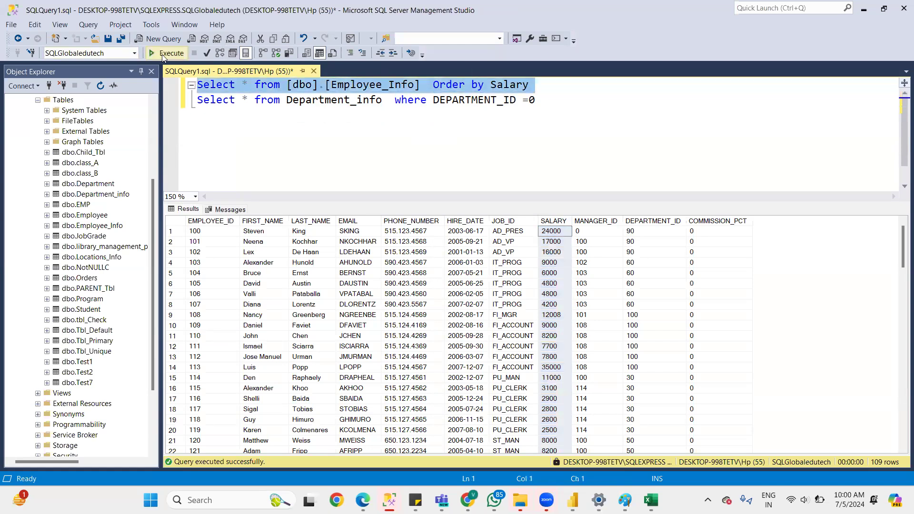
{"action": "left_click", "coordinate": [162, 54]}
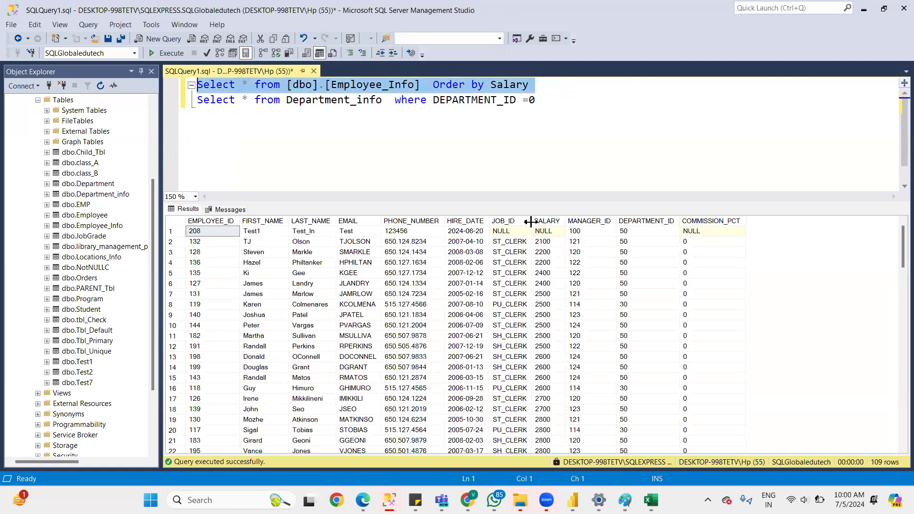
{"action": "left_click", "coordinate": [545, 242]}
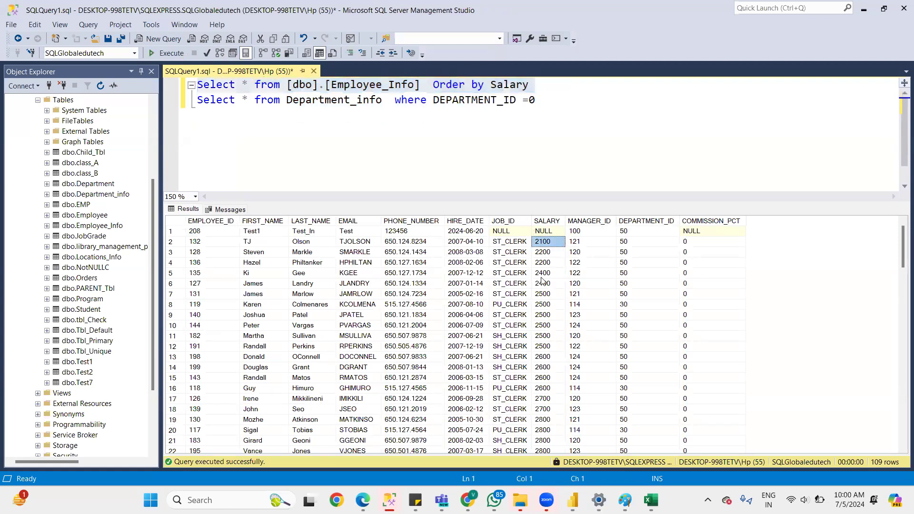
{"action": "scroll", "coordinate": [543, 280], "scroll_direction": "down", "scroll_amount": 5}
{"action": "scroll", "coordinate": [542, 266], "scroll_direction": "up", "scroll_amount": 5}
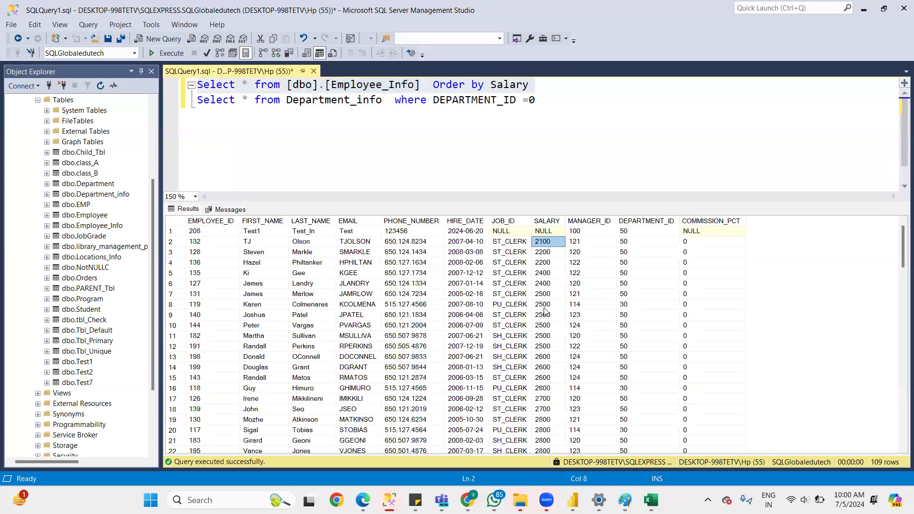
{"action": "scroll", "coordinate": [551, 381], "scroll_direction": "down", "scroll_amount": 8}
{"action": "scroll", "coordinate": [551, 381], "scroll_direction": "down", "scroll_amount": 20}
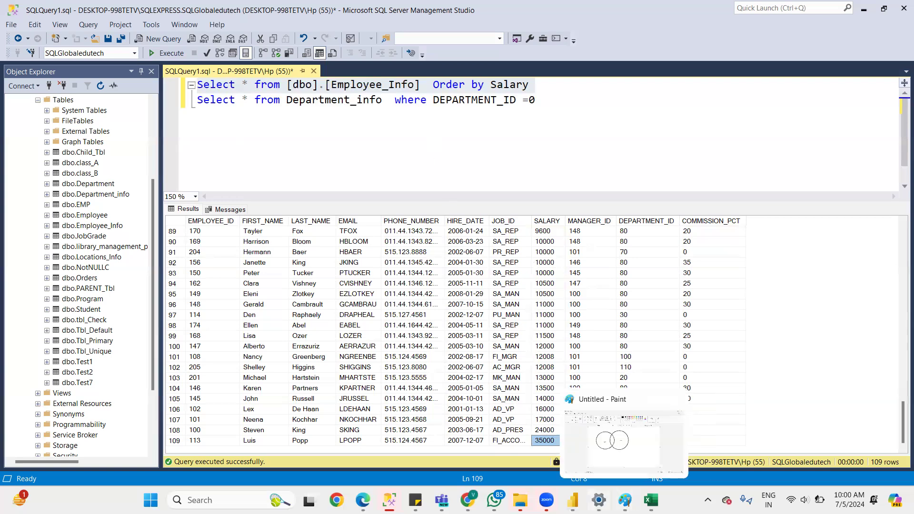
Switch back to the Power Query Editor and name the new conditional column Salary Type
{"action": "mouse_move", "coordinate": [573, 499]}
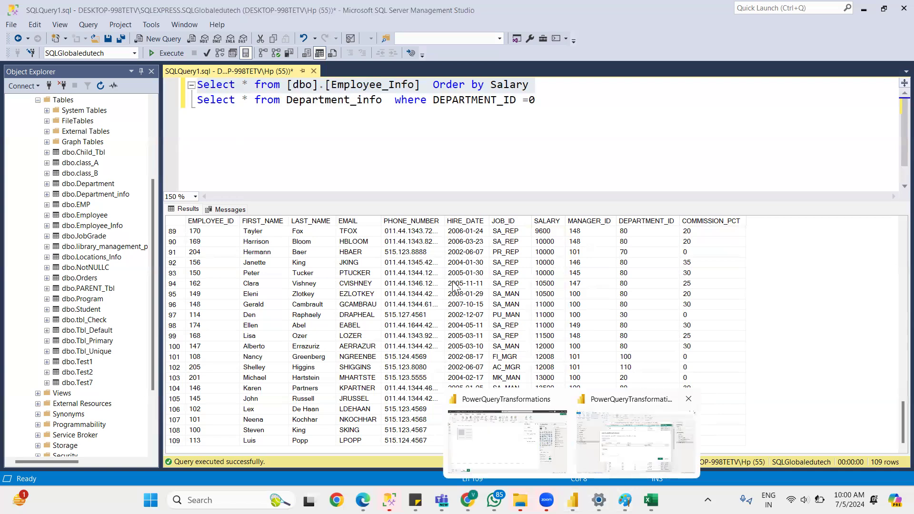
{"action": "left_click", "coordinate": [636, 453]}
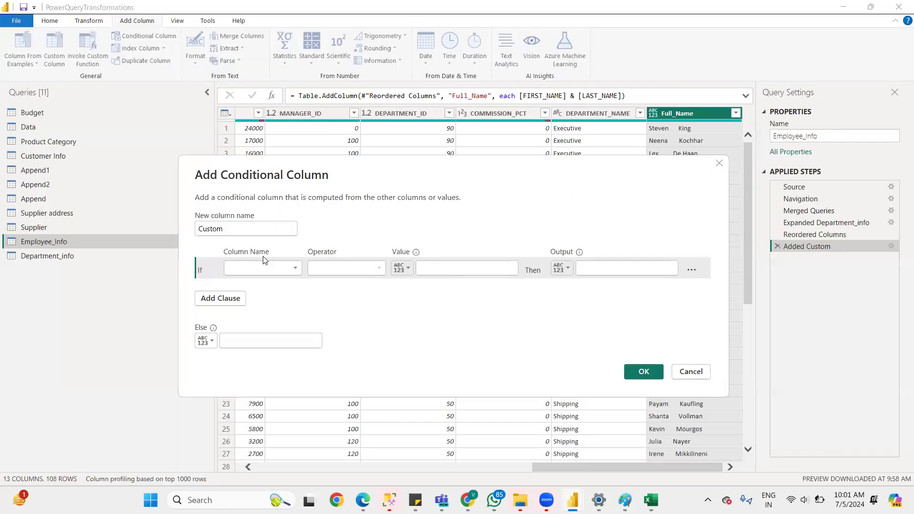
{"action": "double_click", "coordinate": [231, 231]}
{"action": "type", "text": "Sal"}
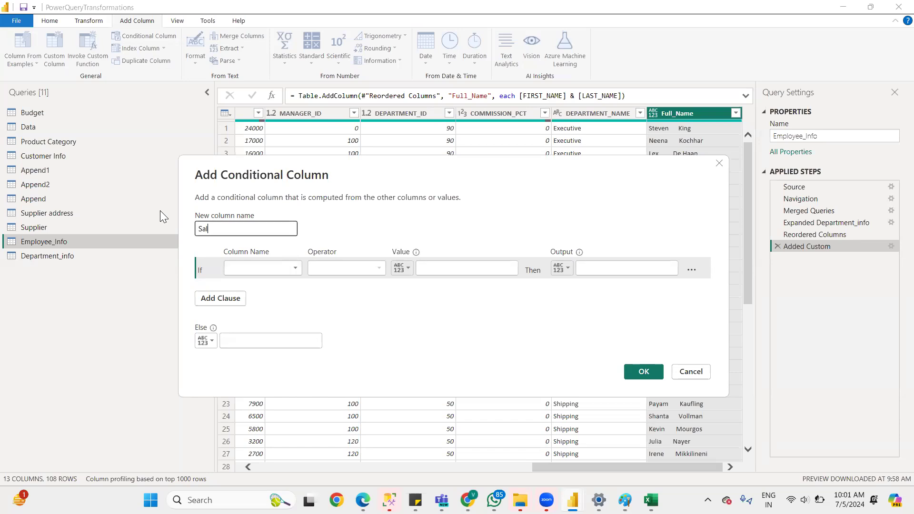
{"action": "type", "text": "ary Type"}
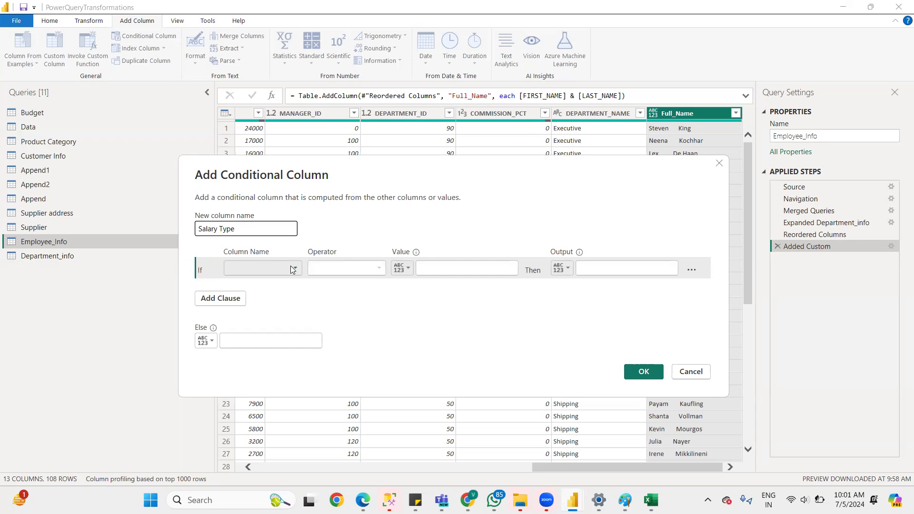
Set the first clause of Salary Type so that SALARY is less than 10000 outputs LOW
{"action": "left_click", "coordinate": [292, 270]}
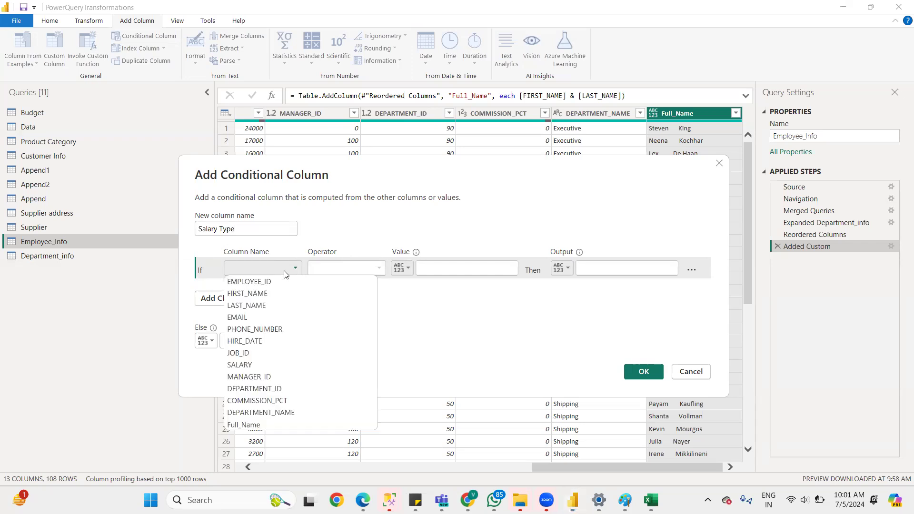
{"action": "left_click", "coordinate": [263, 365]}
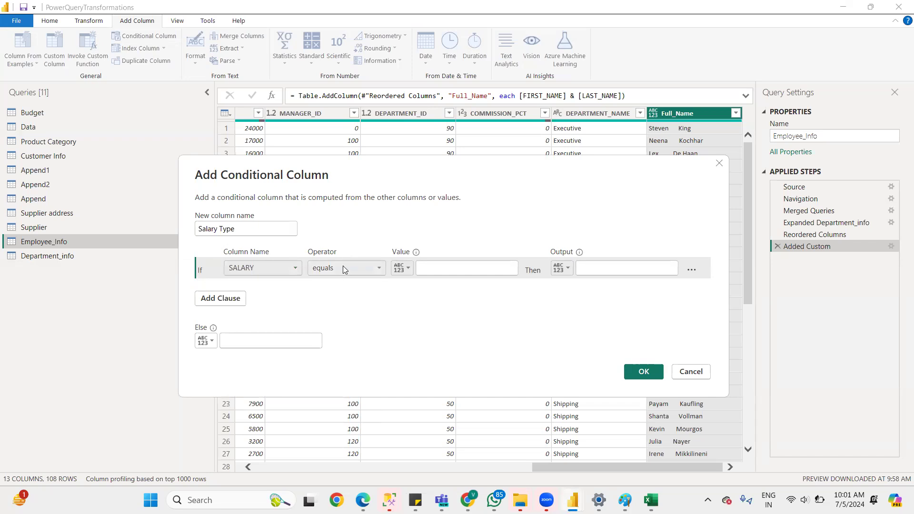
{"action": "left_click", "coordinate": [346, 270]}
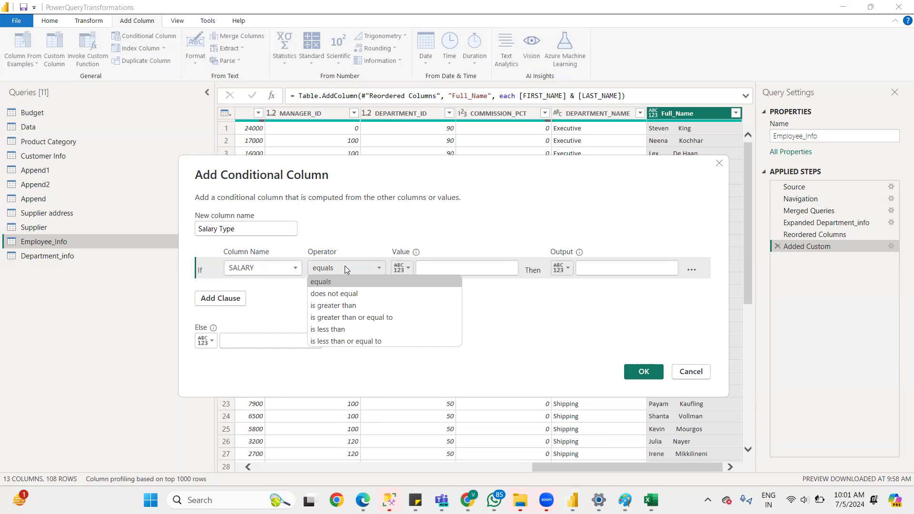
{"action": "left_click", "coordinate": [341, 329]}
{"action": "left_click", "coordinate": [435, 269]}
{"action": "type", "text": "10000"}
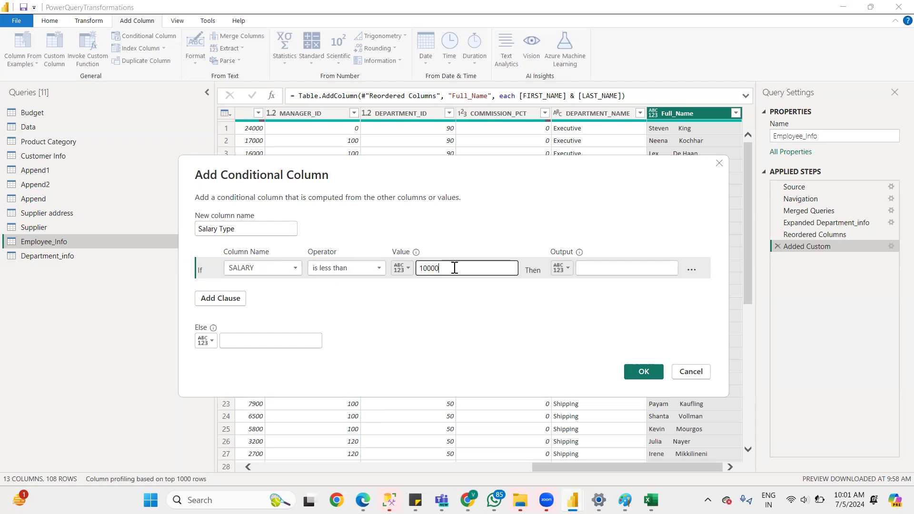
{"action": "key", "text": "Tab"}
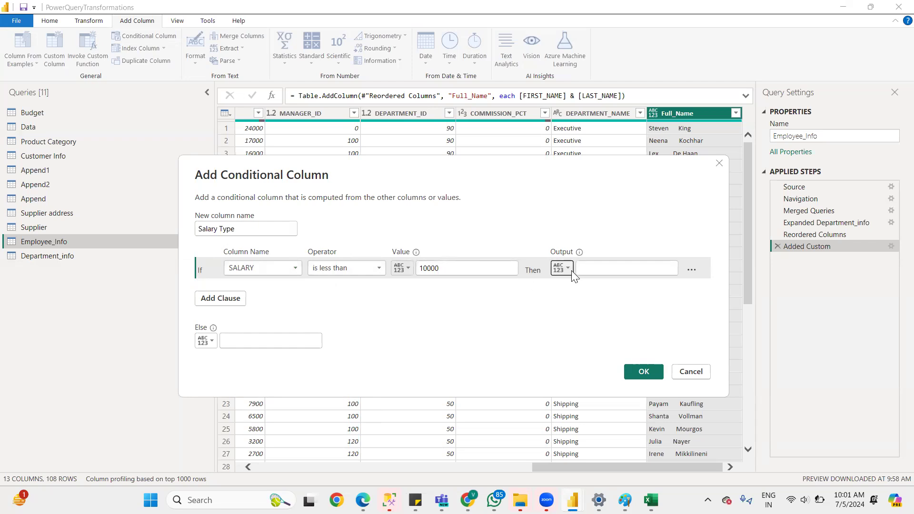
{"action": "left_click", "coordinate": [597, 267]}
{"action": "type", "text": "LOW"}
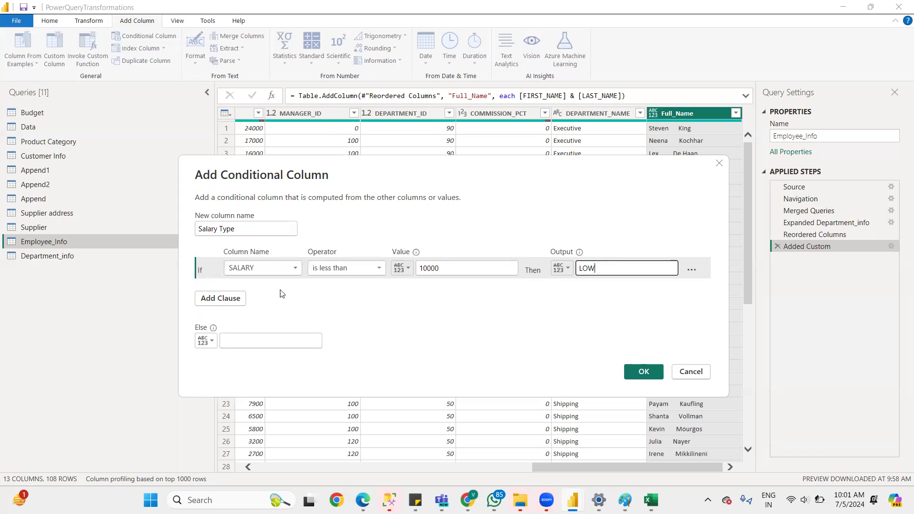
Add an else-if clause to Salary Type that tests whether SALARY is greater than 10000
{"action": "left_click", "coordinate": [231, 302]}
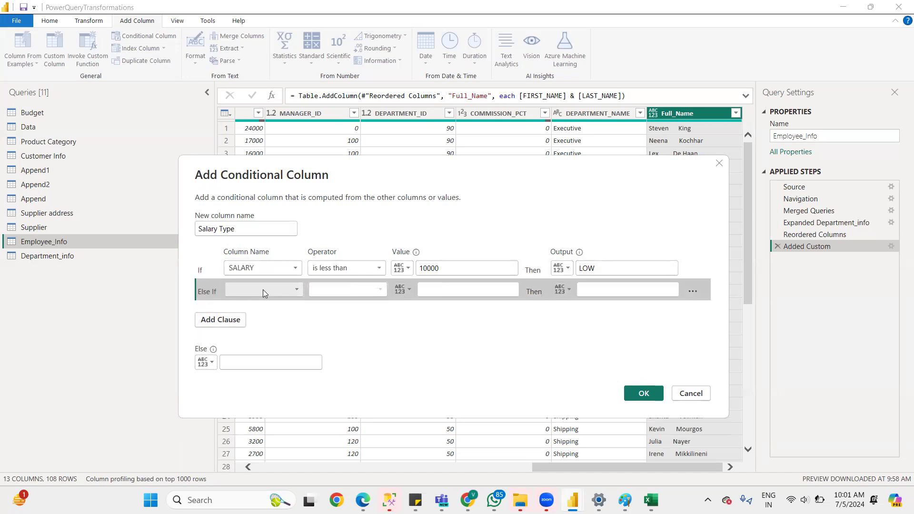
{"action": "left_click", "coordinate": [298, 288]}
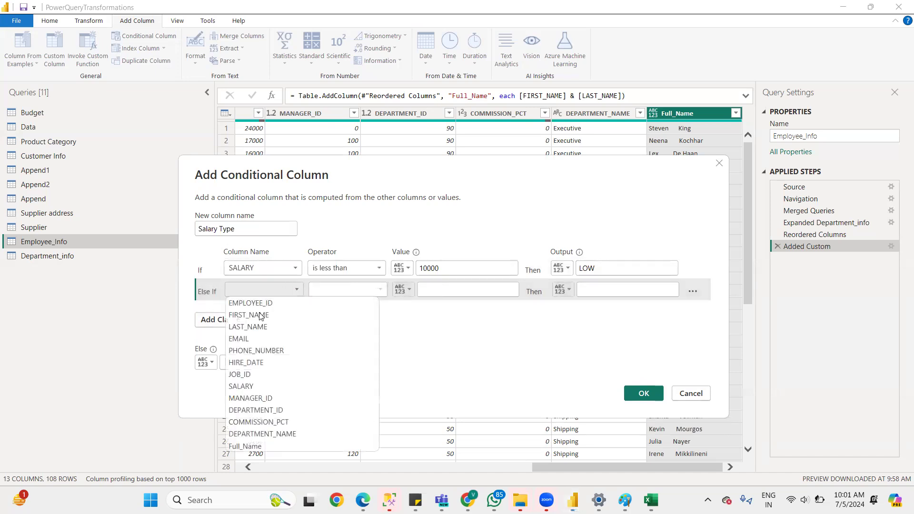
{"action": "left_click", "coordinate": [266, 386]}
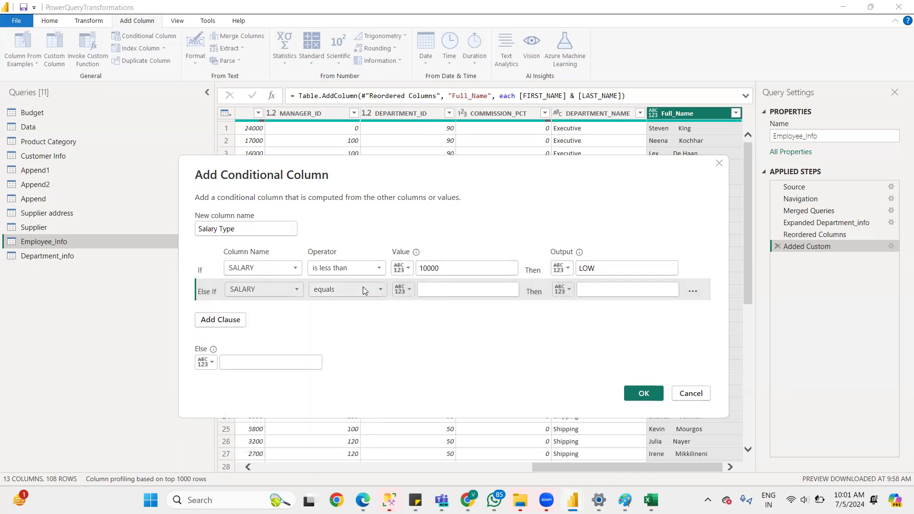
{"action": "left_click", "coordinate": [364, 290]}
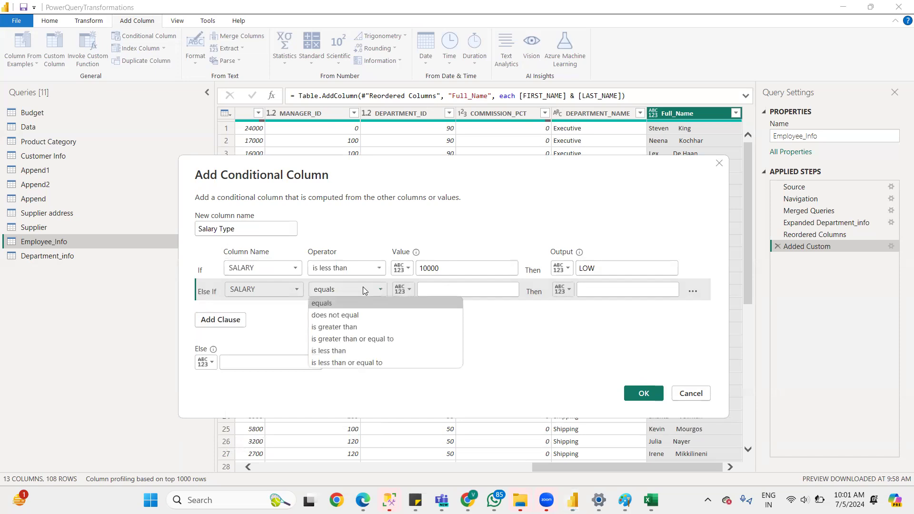
{"action": "left_click", "coordinate": [341, 328]}
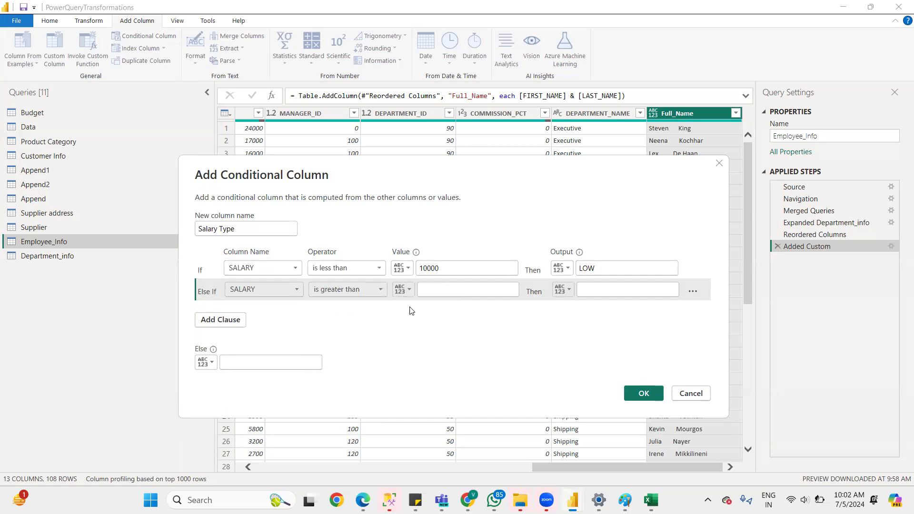
{"action": "left_click", "coordinate": [439, 287]}
{"action": "type", "text": "100"}
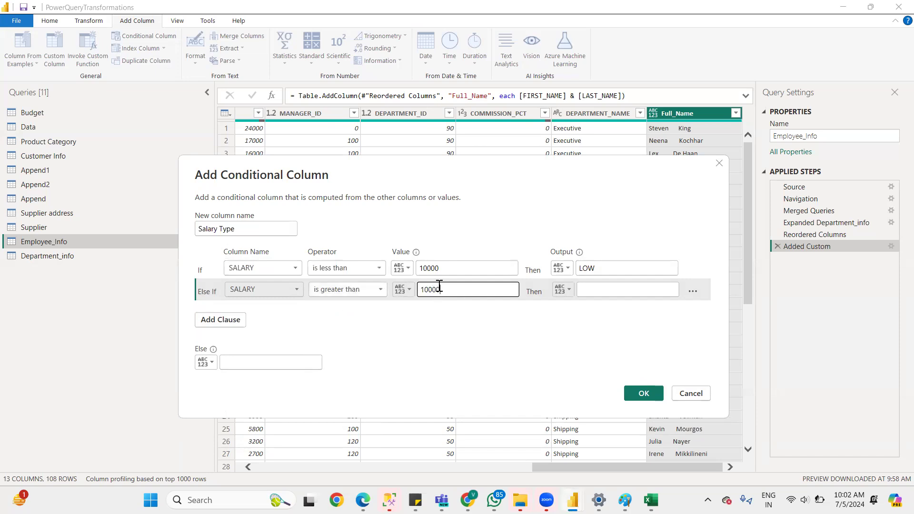
{"action": "type", "text": "00"}
{"action": "key", "text": "Tab"}
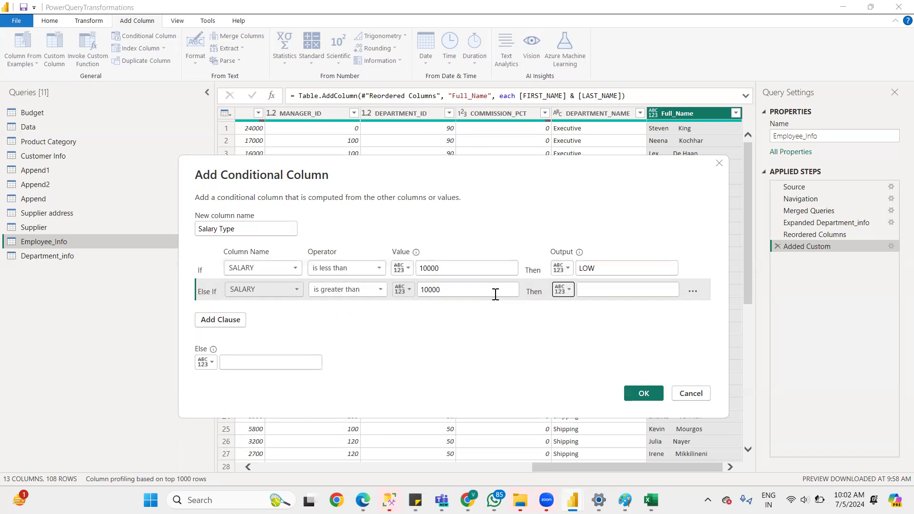
Try the is greater than or equal to operator in the second clause and return it to is greater than
{"action": "left_click", "coordinate": [353, 291]}
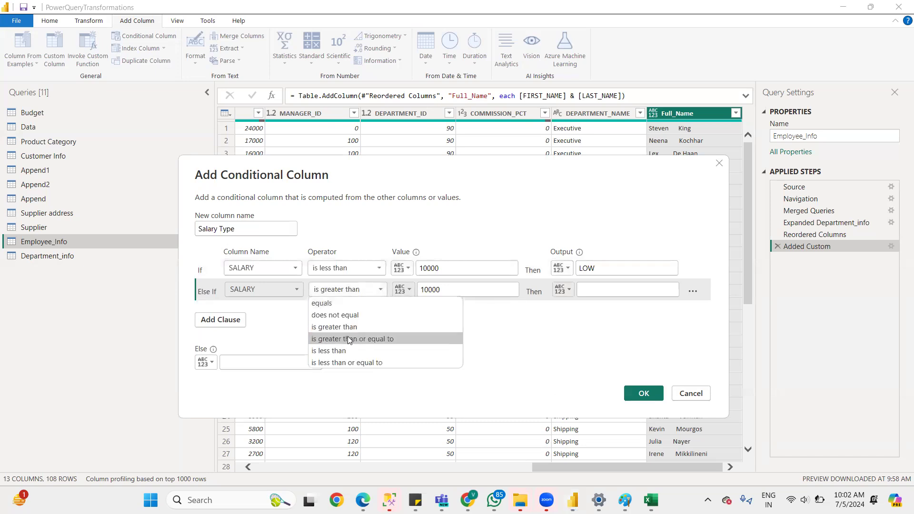
{"action": "left_click", "coordinate": [349, 340]}
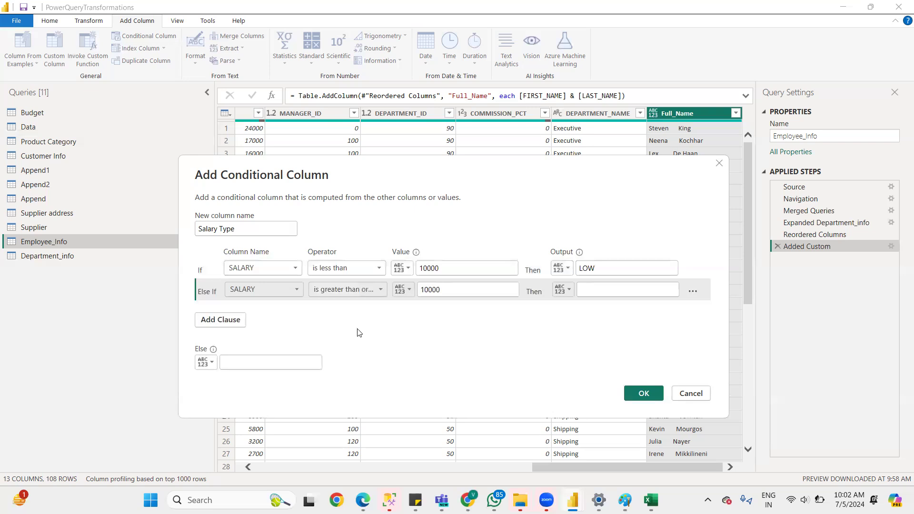
{"action": "left_click", "coordinate": [376, 290]}
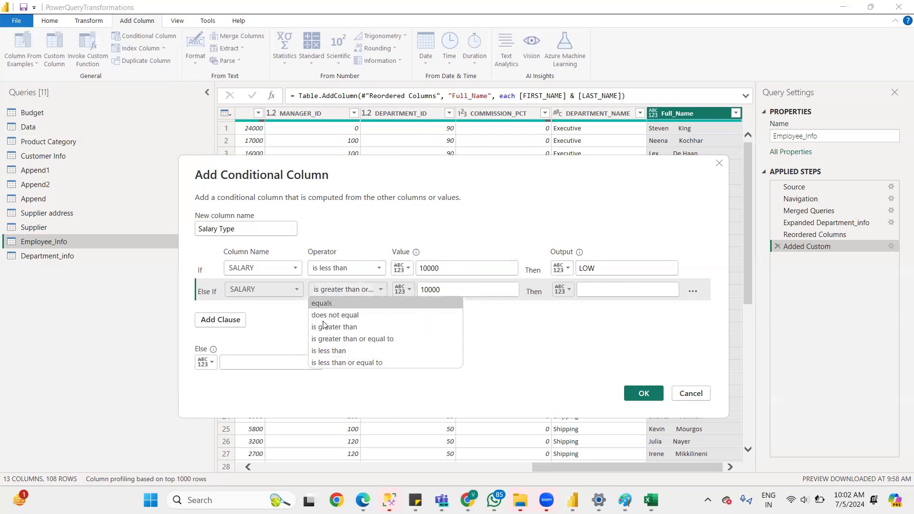
{"action": "left_click", "coordinate": [342, 290]}
{"action": "left_click", "coordinate": [342, 290]}
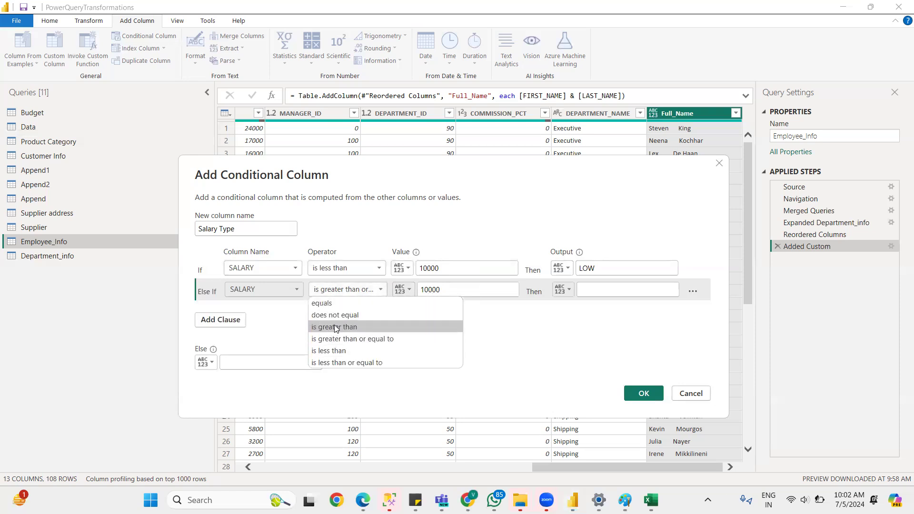
{"action": "left_click", "coordinate": [333, 327]}
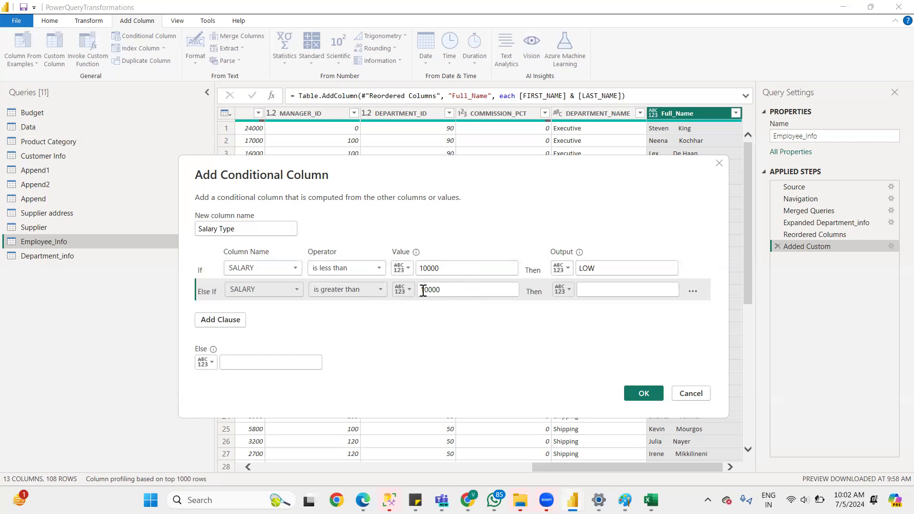
Set the second clause's comparison value to 20000 and its output to HIGH
{"action": "left_click_drag", "start_coordinate": [425, 291], "coordinate": [421, 291]}
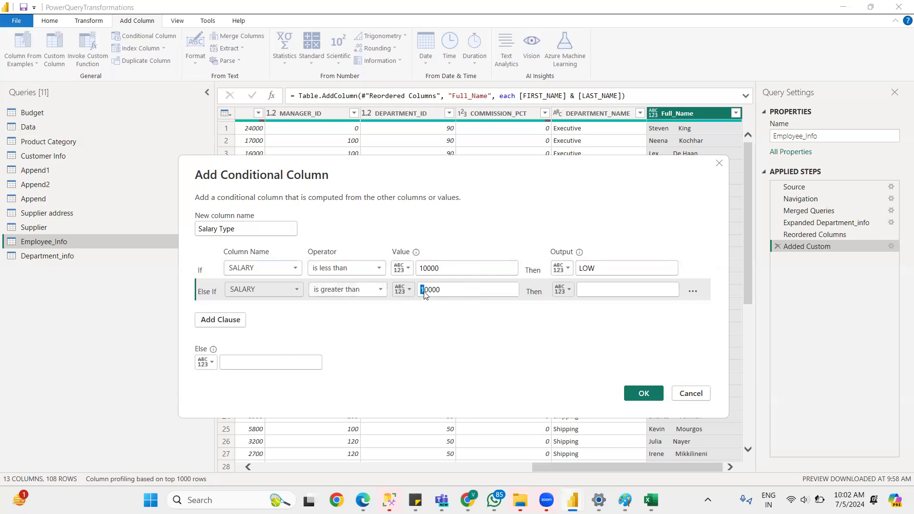
{"action": "type", "text": "2"}
{"action": "left_click", "coordinate": [593, 290]}
{"action": "type", "text": "HIGH"}
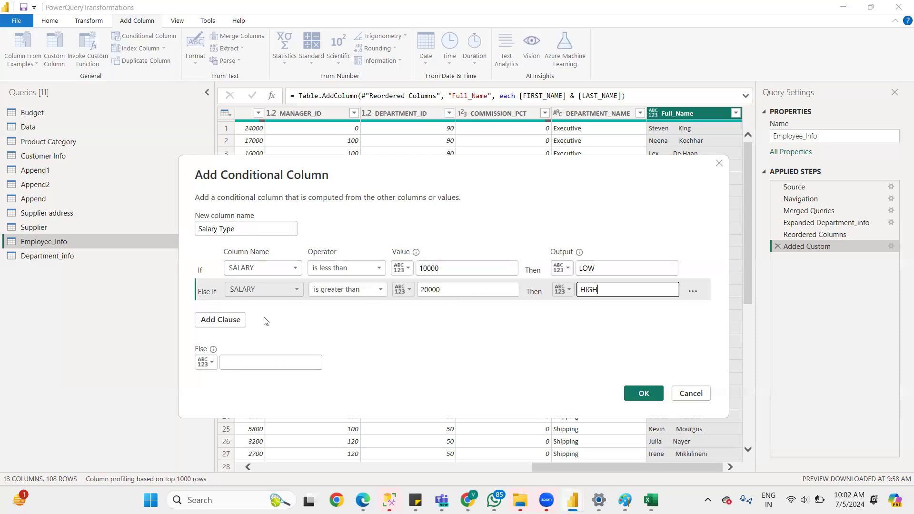
Set the Else output to Medium and create the Salary Type conditional column
{"action": "left_click", "coordinate": [256, 360]}
{"action": "type", "text": "Medium"}
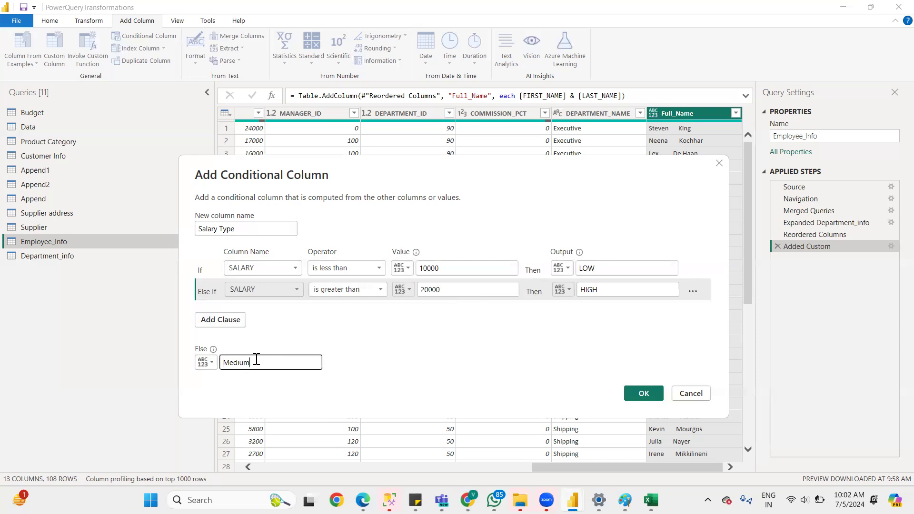
{"action": "left_click", "coordinate": [416, 330]}
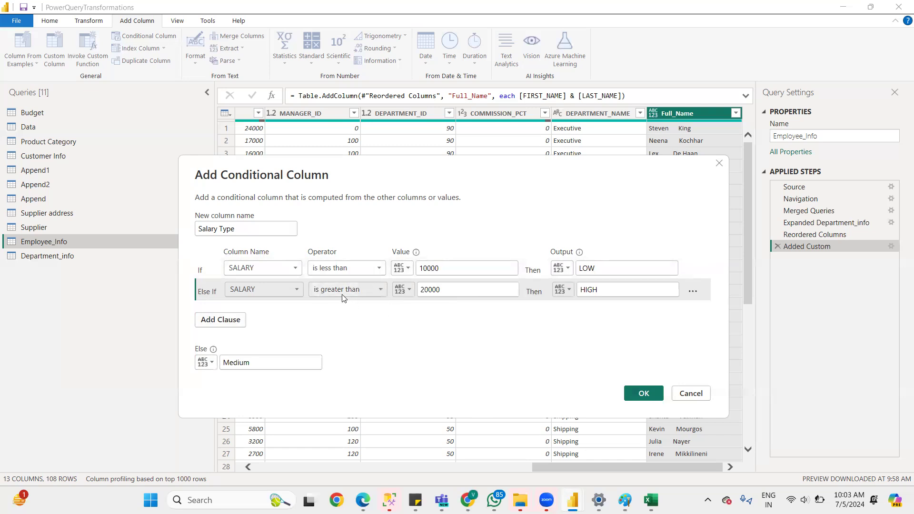
{"action": "left_click", "coordinate": [693, 290]}
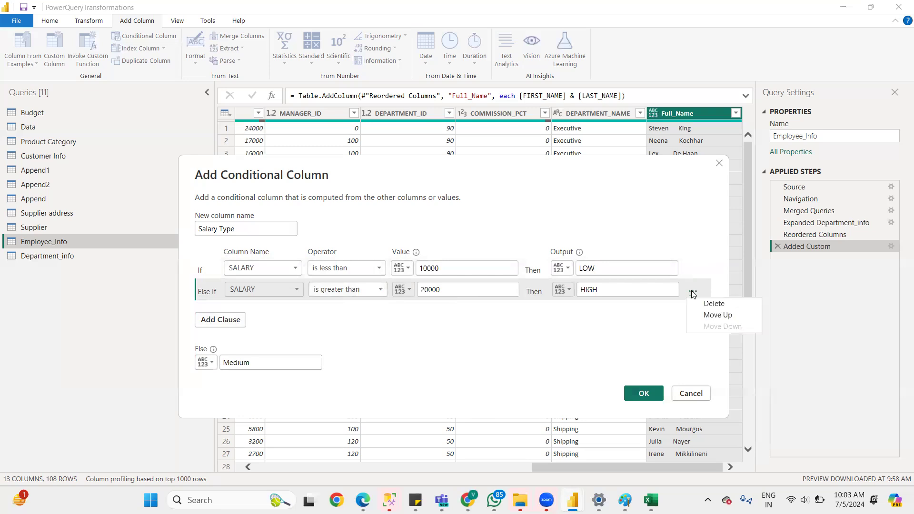
{"action": "left_click", "coordinate": [643, 392]}
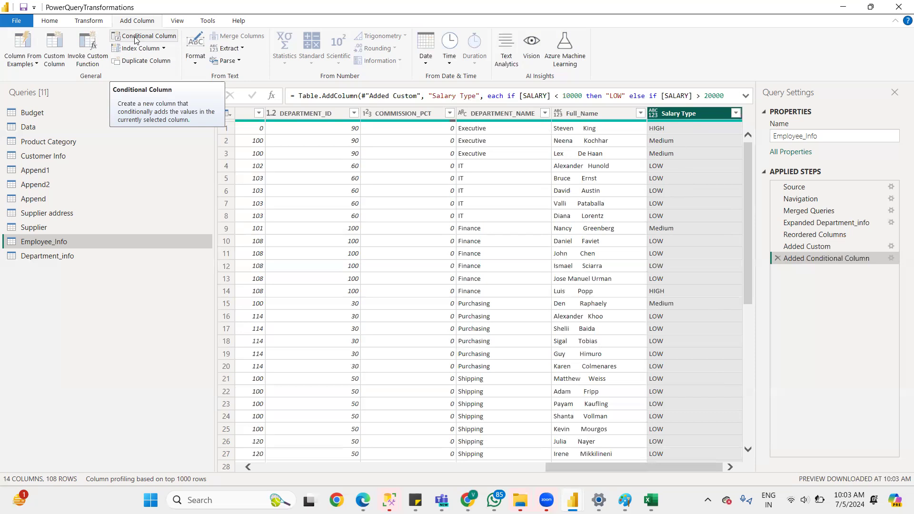
Add a default index column starting at 0 to the Employee_Info query
{"action": "right_click", "coordinate": [912, 509]}
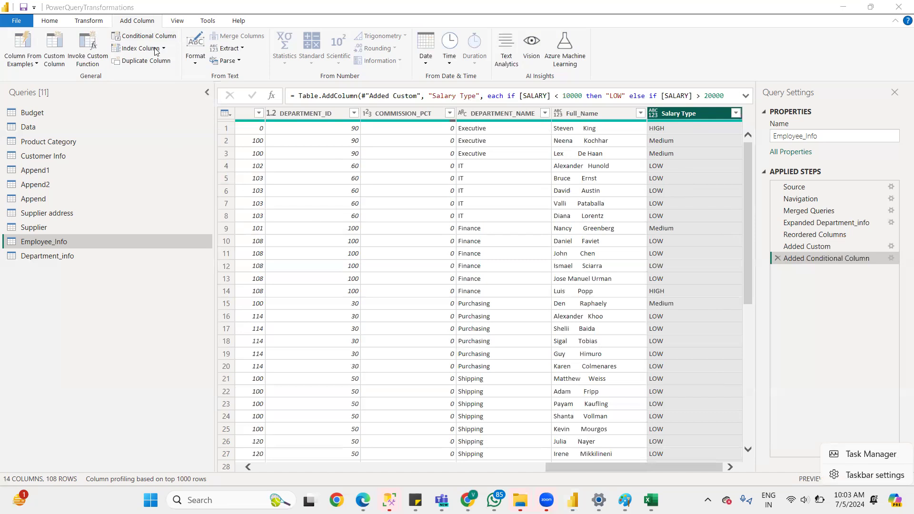
{"action": "left_click_drag", "start_coordinate": [615, 469], "coordinate": [766, 433]}
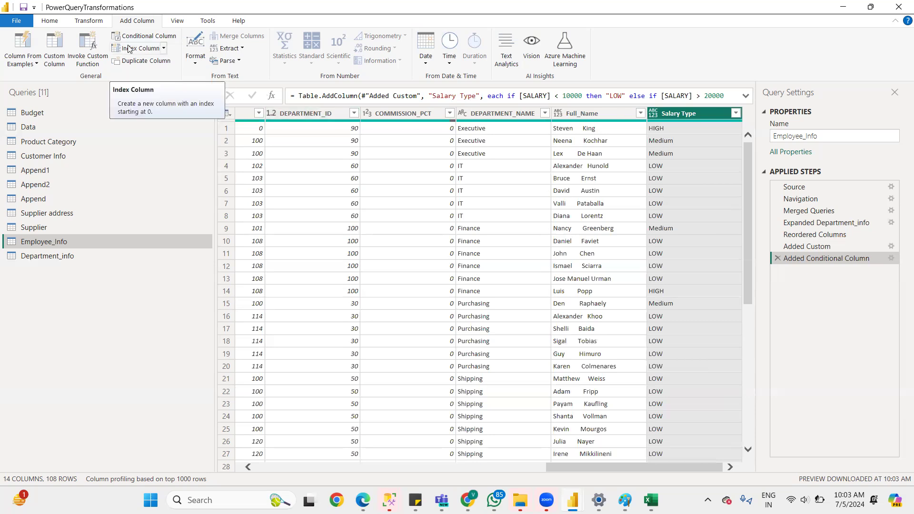
{"action": "left_click_drag", "start_coordinate": [583, 468], "coordinate": [286, 468]}
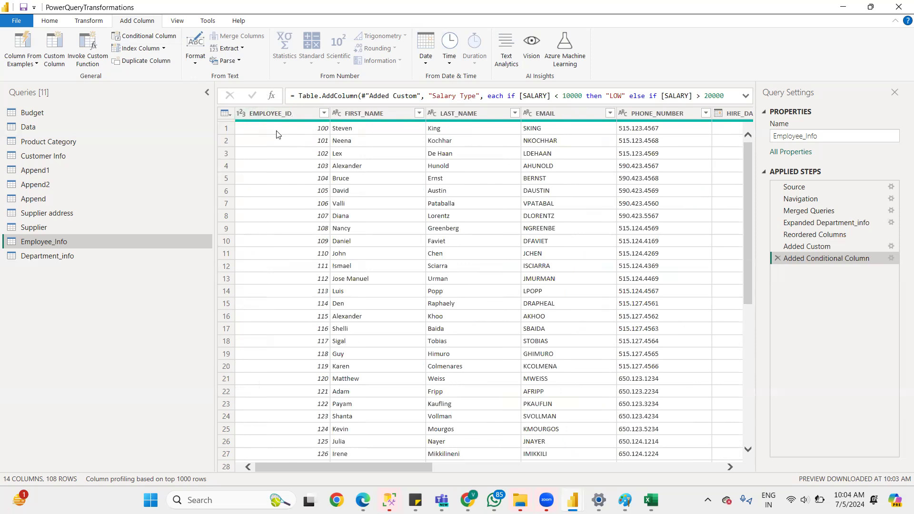
{"action": "left_click", "coordinate": [145, 52]}
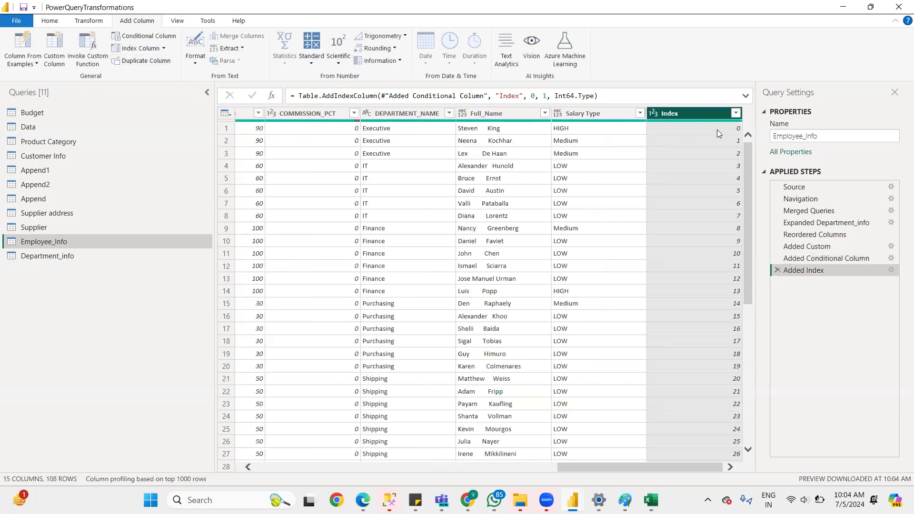
Edit the Table.AddIndexColumn formula so the Index column starts at 1, and view its values
{"action": "left_click", "coordinate": [537, 98]}
{"action": "key", "text": "BackSpace"}
{"action": "type", "text": "1"}
{"action": "key", "text": "Return"}
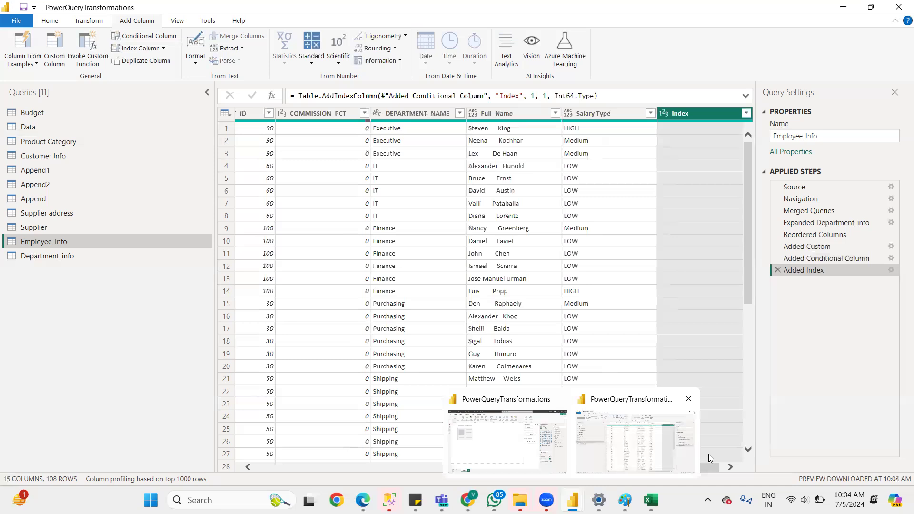
{"action": "left_click_drag", "start_coordinate": [706, 467], "coordinate": [733, 469]}
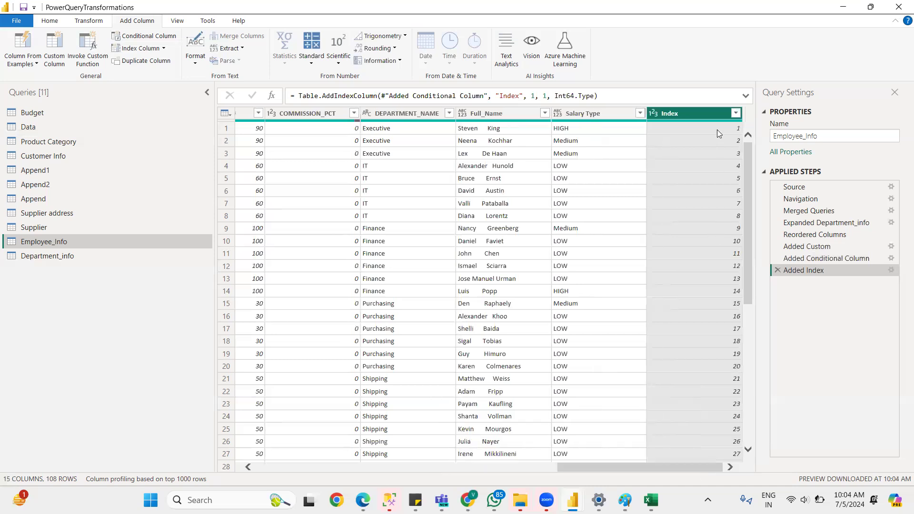
Set the starting value in the Index column's formula back to 0
{"action": "left_click", "coordinate": [532, 96]}
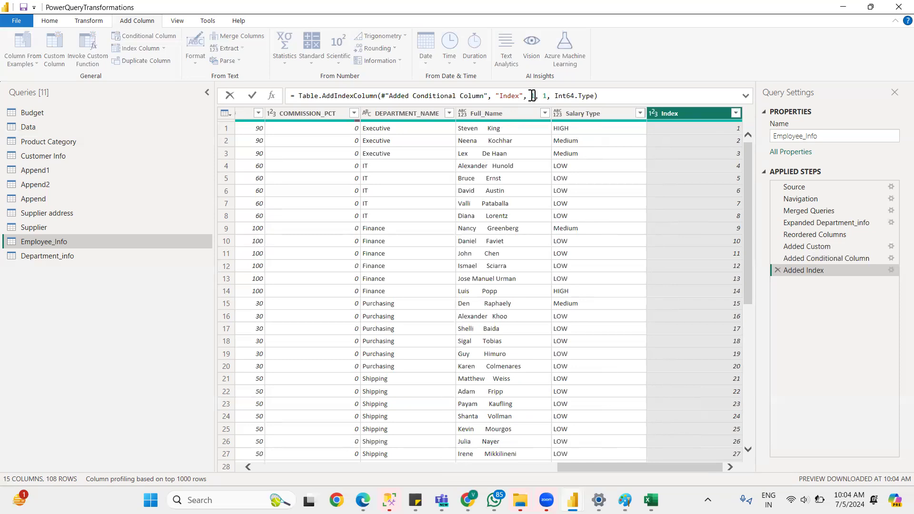
{"action": "key", "text": "BackSpace"}
{"action": "type", "text": "0"}
{"action": "key", "text": "Return"}
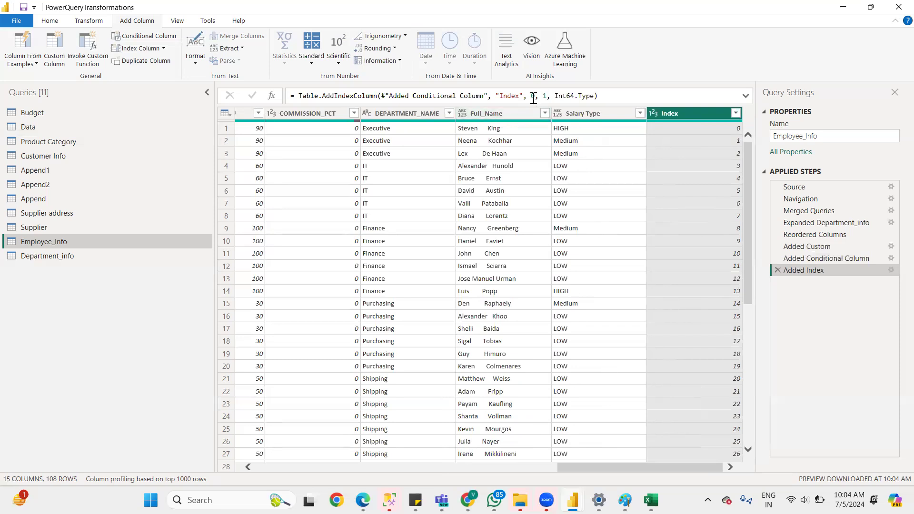
Change the Index column's starting value to 1 again in the formula
{"action": "left_click", "coordinate": [552, 96]}
{"action": "key", "text": "Delete"}
{"action": "type", "text": "1"}
Set the Index column's increment to 2 in the formula and apply starting index 1, increment 2 through the Added Index settings
{"action": "left_click", "coordinate": [551, 96]}
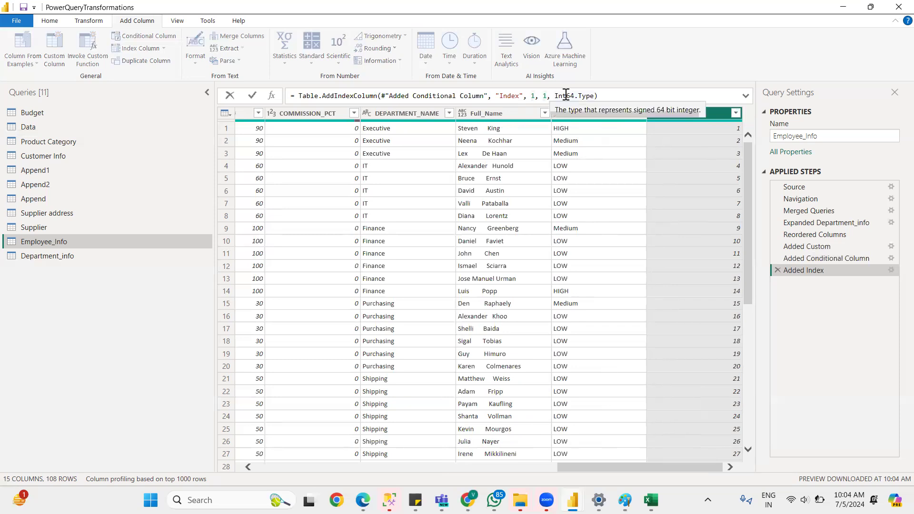
{"action": "key", "text": "BackSpace"}
{"action": "type", "text": "2"}
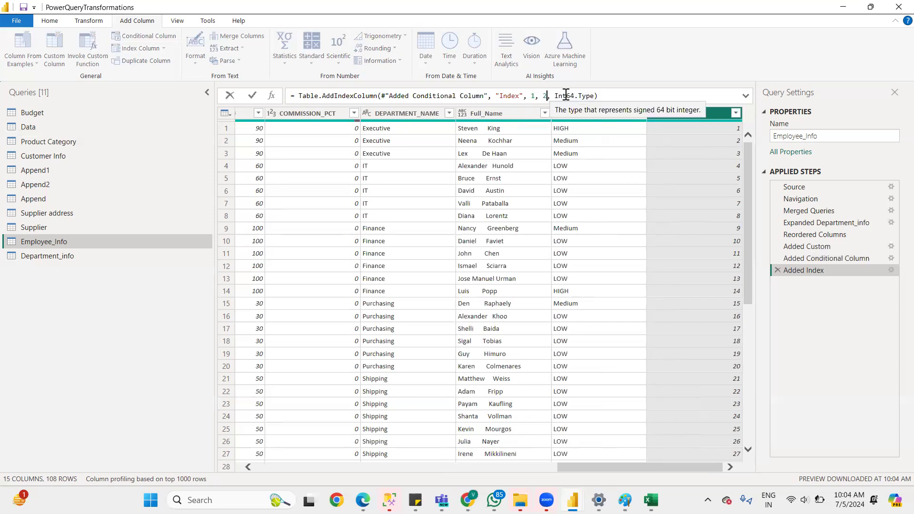
{"action": "key", "text": "shift+Return"}
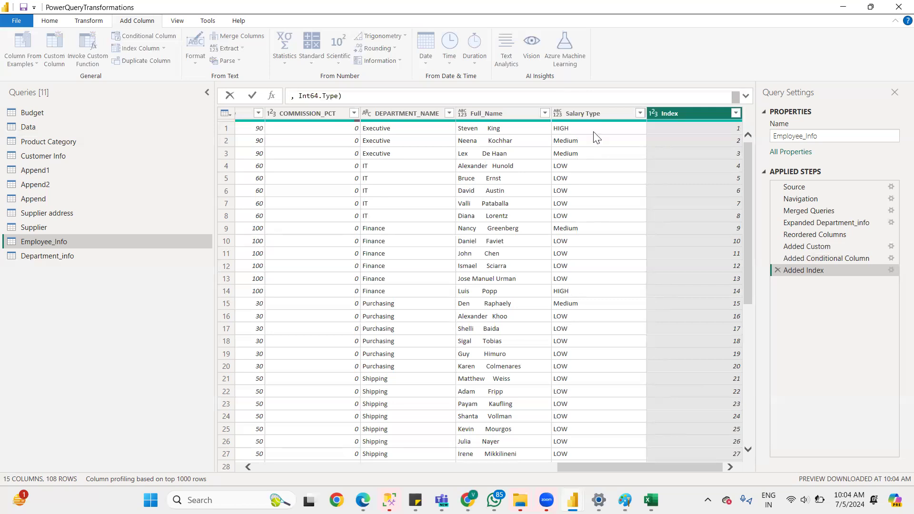
{"action": "left_click", "coordinate": [892, 270]}
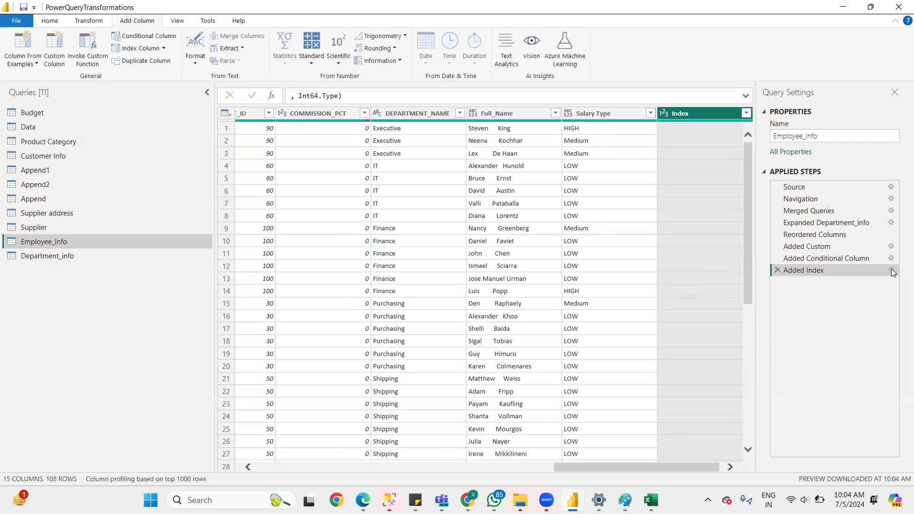
{"action": "left_click", "coordinate": [890, 270]}
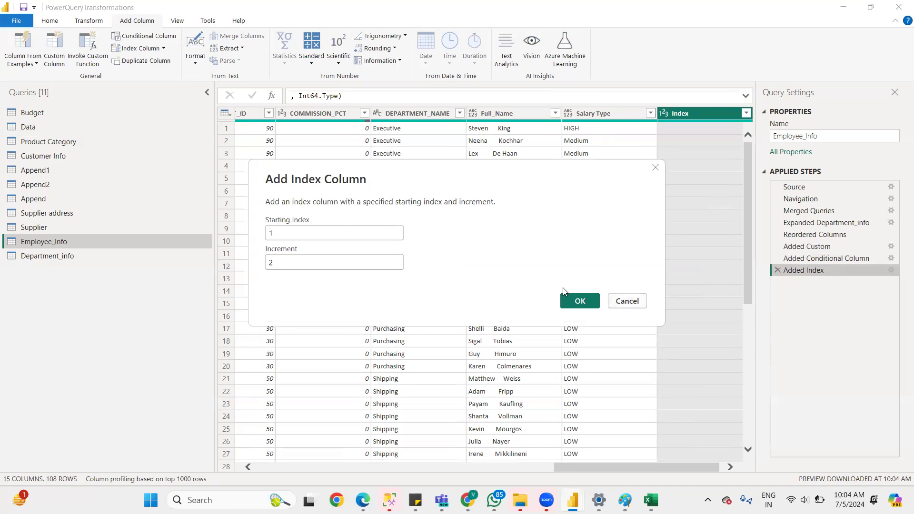
{"action": "left_click", "coordinate": [571, 300]}
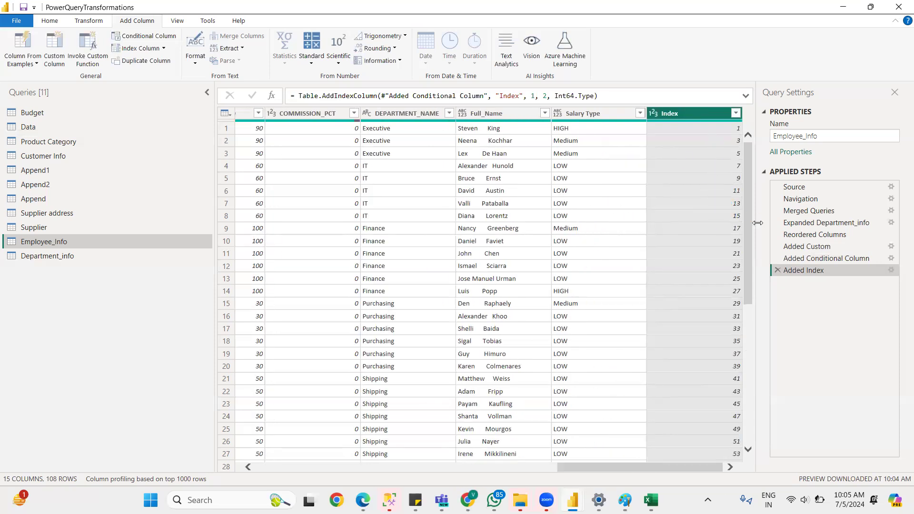
Set the Index column's increment to 10 in the Added Index settings and review the values
{"action": "left_click", "coordinate": [888, 270]}
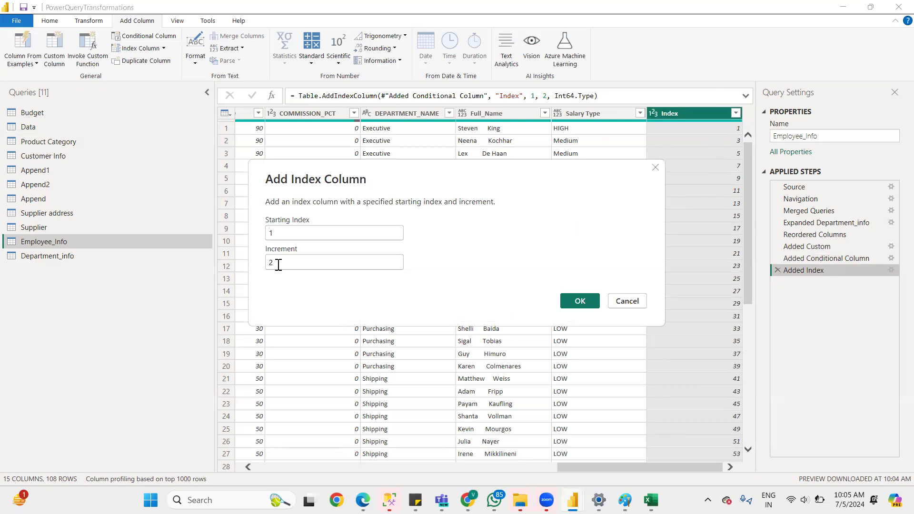
{"action": "left_click_drag", "start_coordinate": [278, 265], "coordinate": [189, 256]}
{"action": "type", "text": "1"}
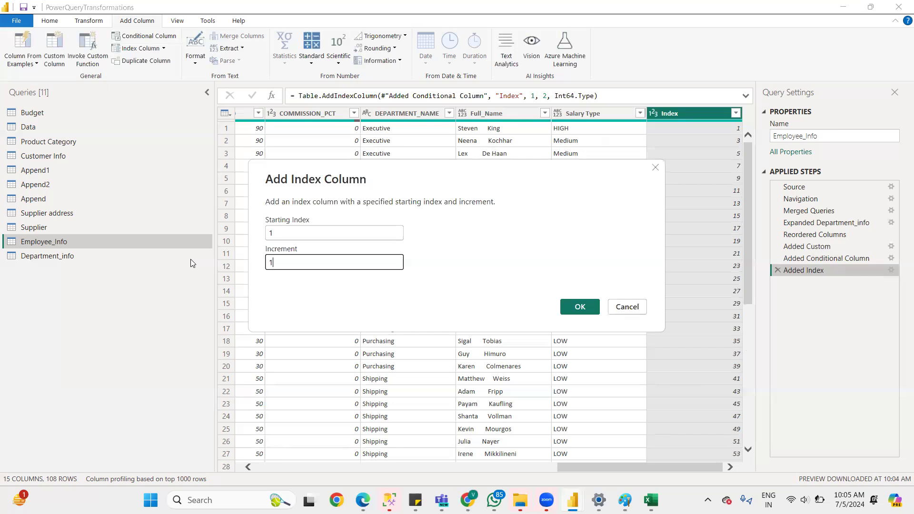
{"action": "double_click", "coordinate": [278, 264]}
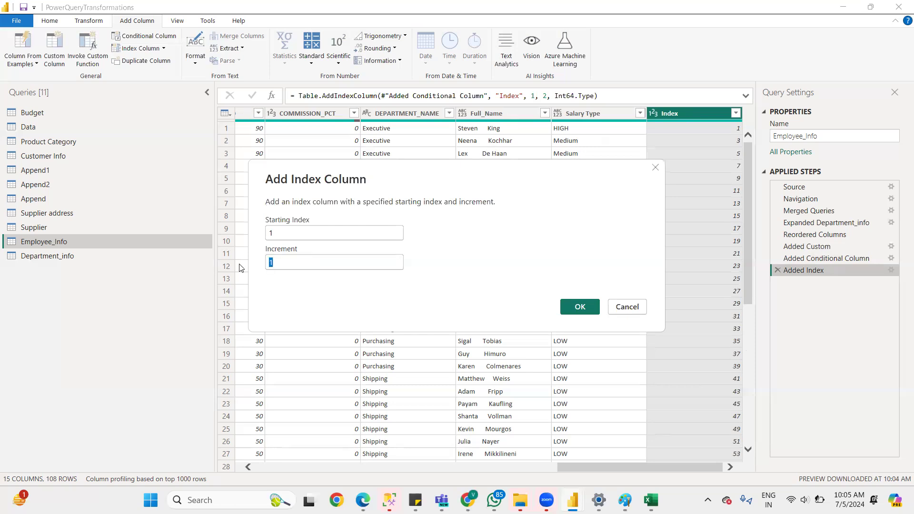
{"action": "type", "text": "10"}
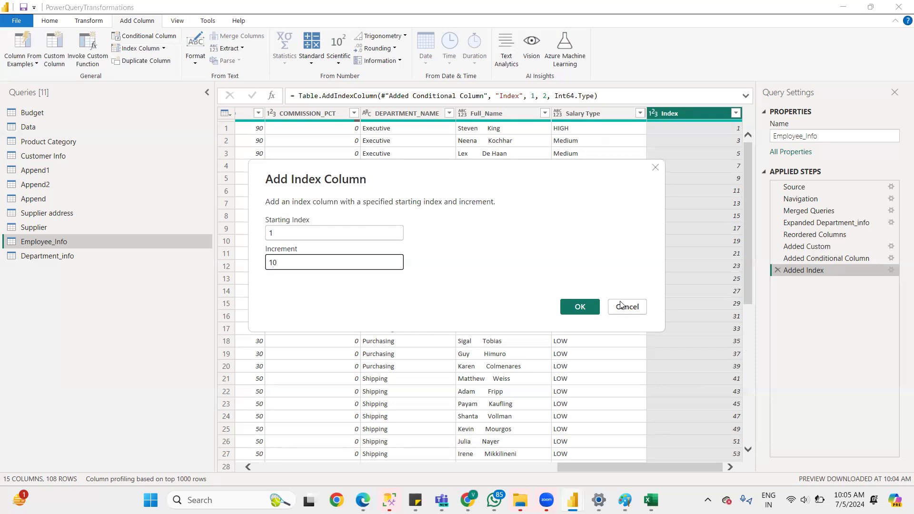
{"action": "left_click", "coordinate": [587, 311]}
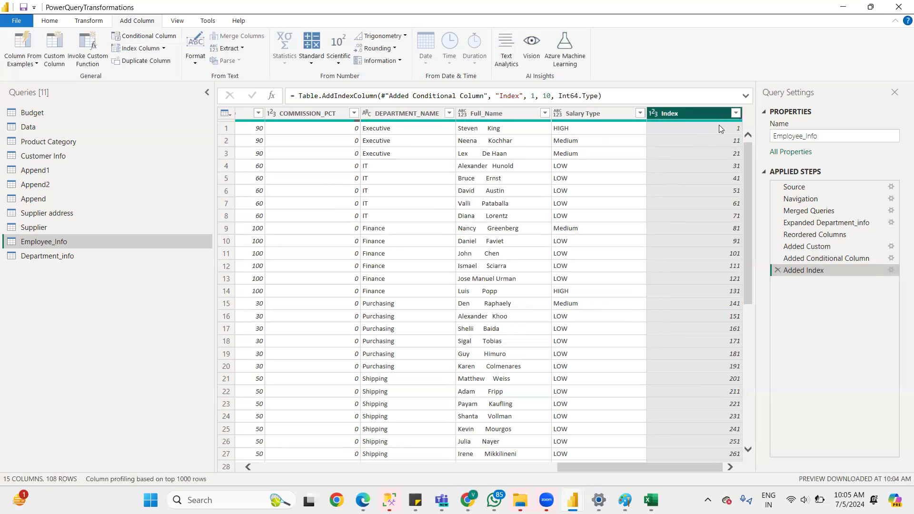
{"action": "scroll", "coordinate": [716, 431], "scroll_direction": "down", "scroll_amount": 15}
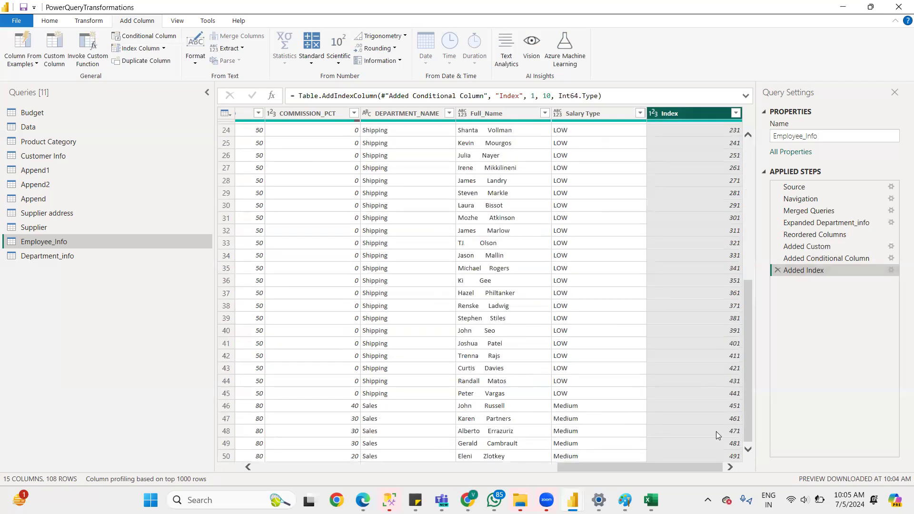
{"action": "scroll", "coordinate": [716, 431], "scroll_direction": "up", "scroll_amount": 10}
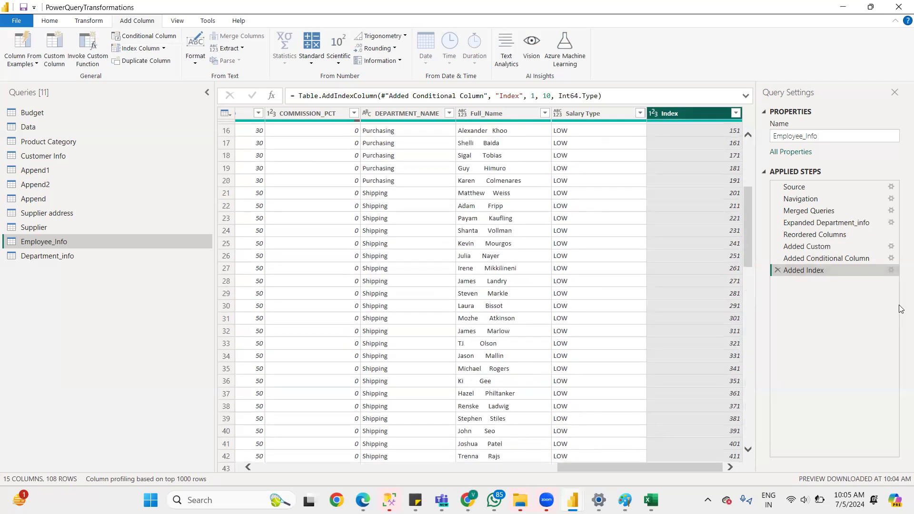
Set the Index column's increment to 1 in the Added Index settings and check the values down to the last row
{"action": "left_click", "coordinate": [891, 270]}
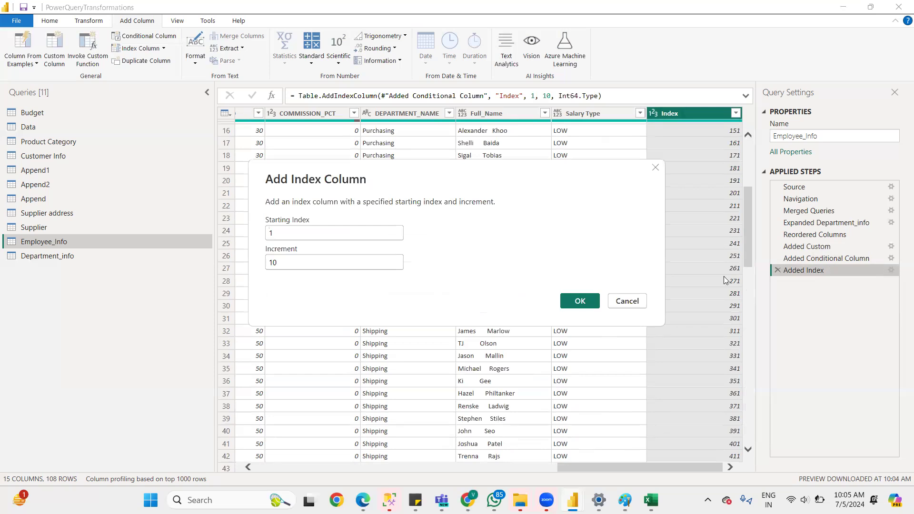
{"action": "double_click", "coordinate": [290, 260]}
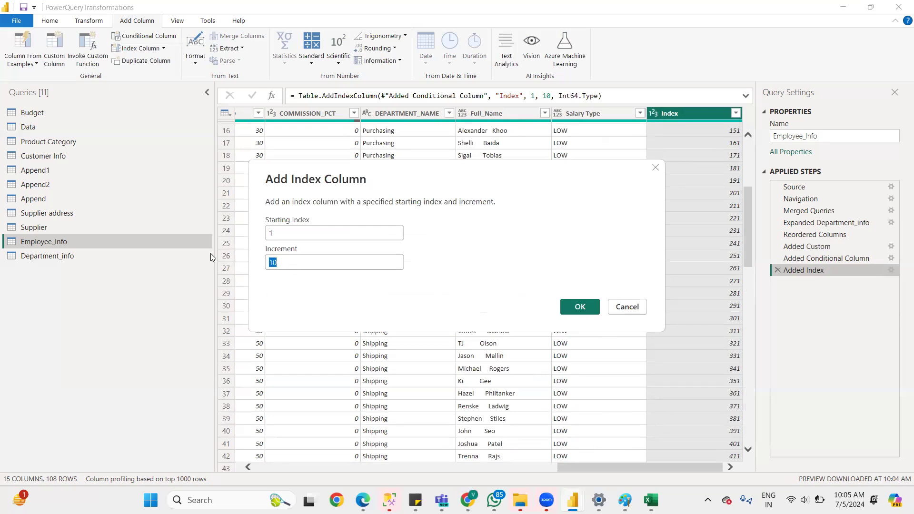
{"action": "type", "text": "1"}
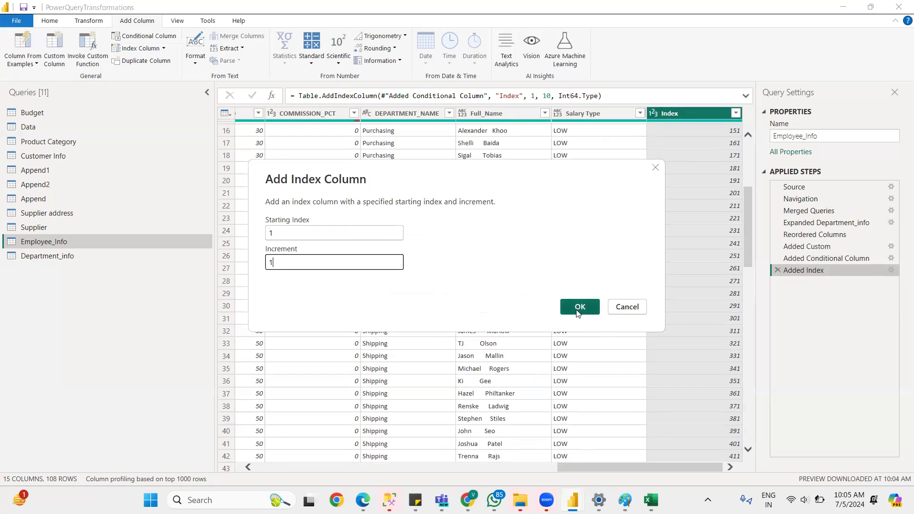
{"action": "left_click", "coordinate": [579, 307]}
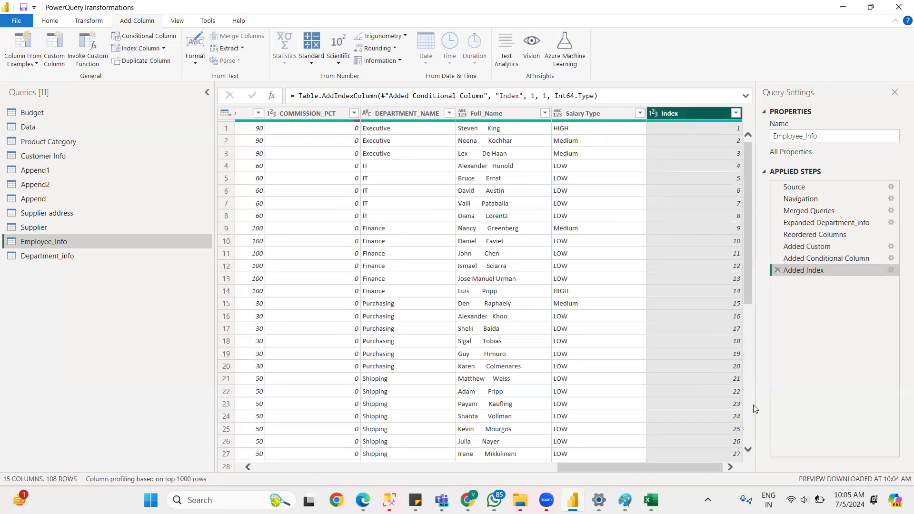
{"action": "scroll", "coordinate": [750, 419], "scroll_direction": "down", "scroll_amount": 8}
{"action": "scroll", "coordinate": [723, 417], "scroll_direction": "down", "scroll_amount": 19}
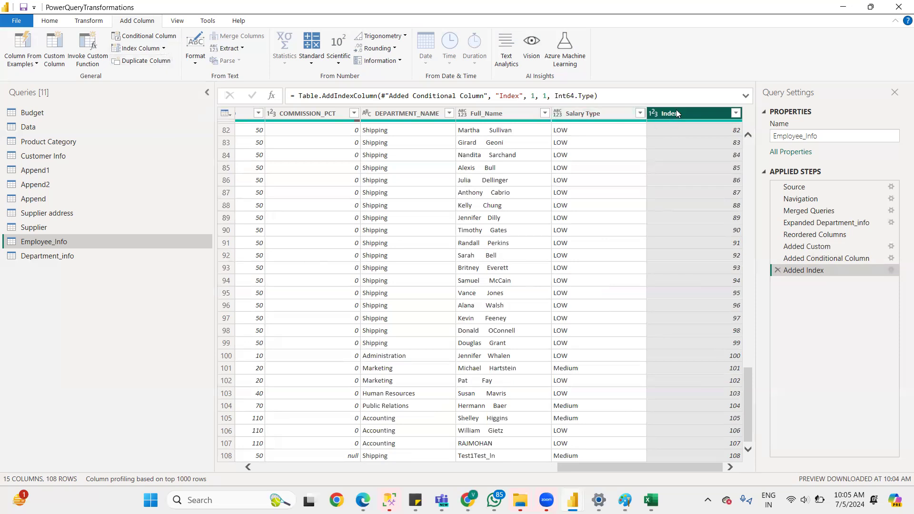
Duplicate the Index column and add a column with the text length of the copy's values
{"action": "left_click", "coordinate": [141, 61]}
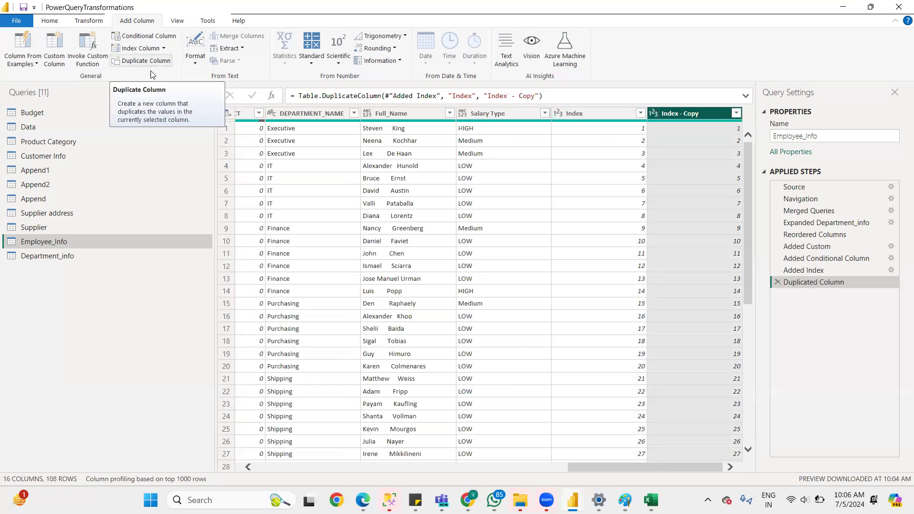
{"action": "left_click", "coordinate": [239, 50]}
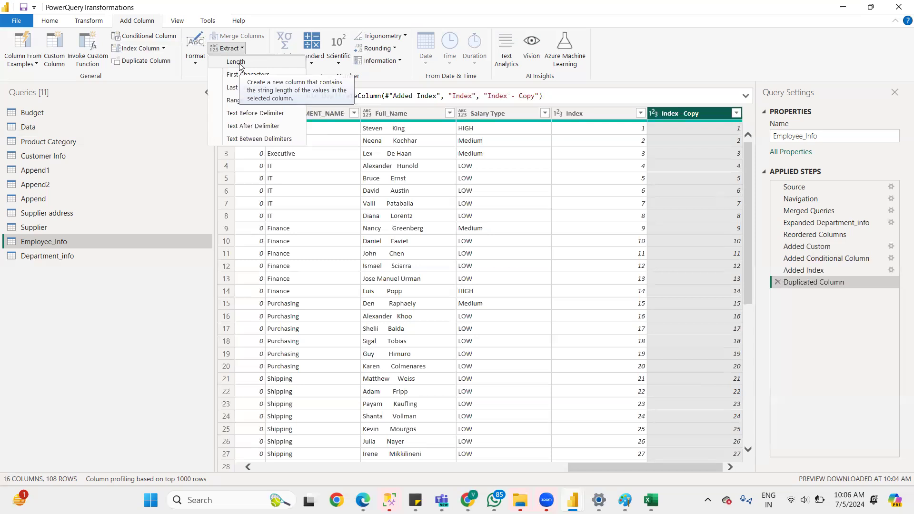
{"action": "left_click", "coordinate": [236, 62]}
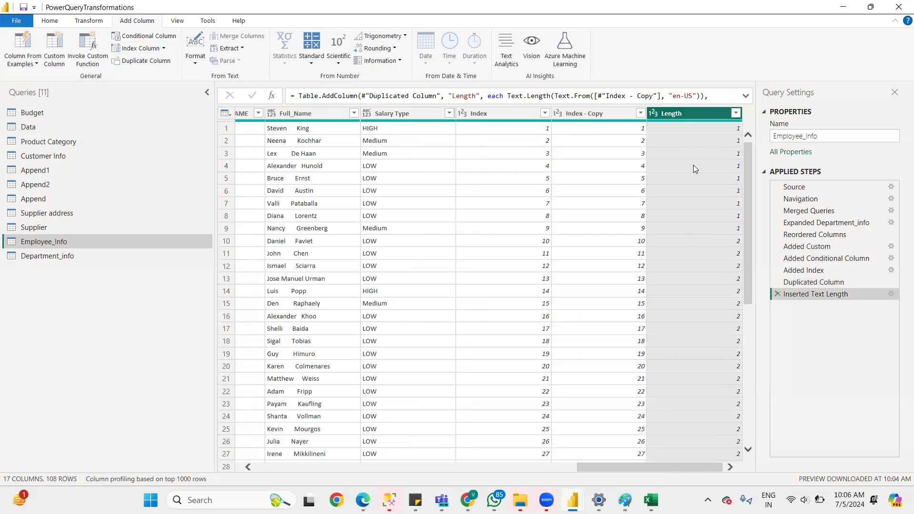
Try extracting a text range from the Length column with starting index 1 and 5 characters, and delete that applied step
{"action": "left_click", "coordinate": [237, 49]}
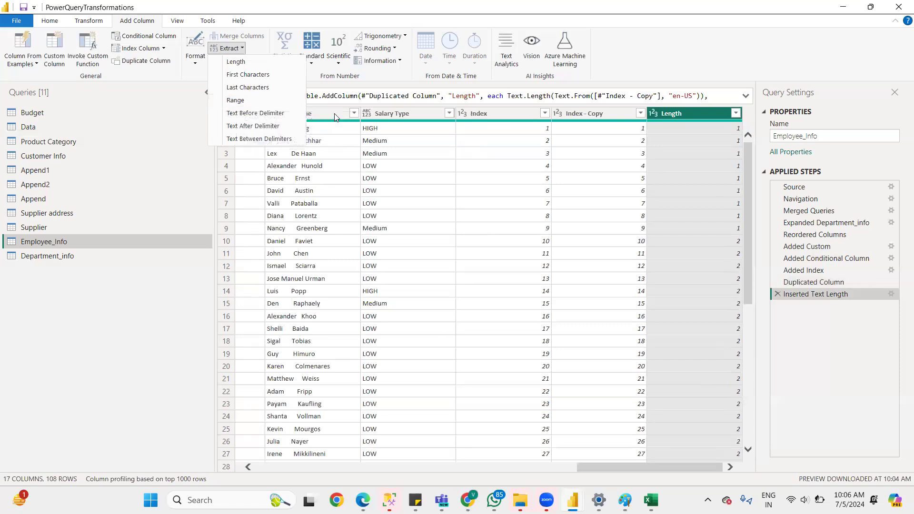
{"action": "left_click", "coordinate": [334, 117]}
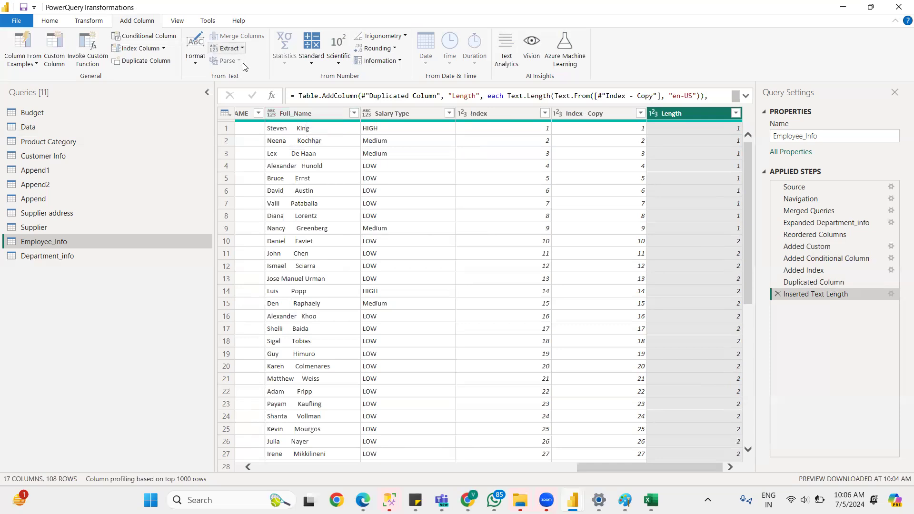
{"action": "left_click", "coordinate": [229, 48]}
{"action": "left_click", "coordinate": [234, 101]}
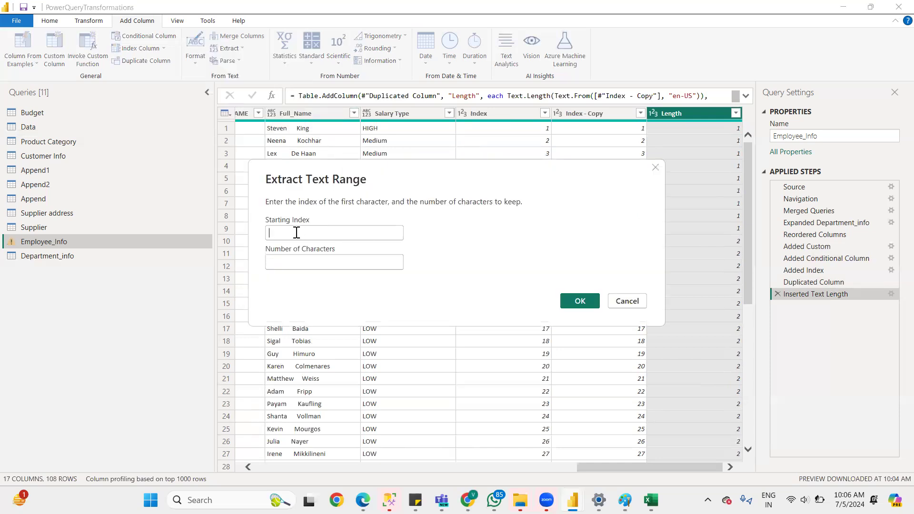
{"action": "type", "text": "1"}
{"action": "left_click", "coordinate": [300, 261]}
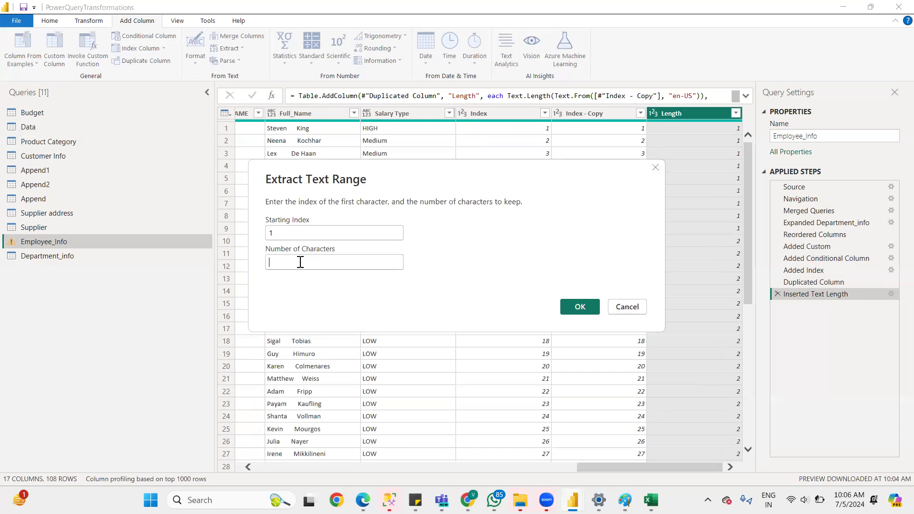
{"action": "type", "text": "5"}
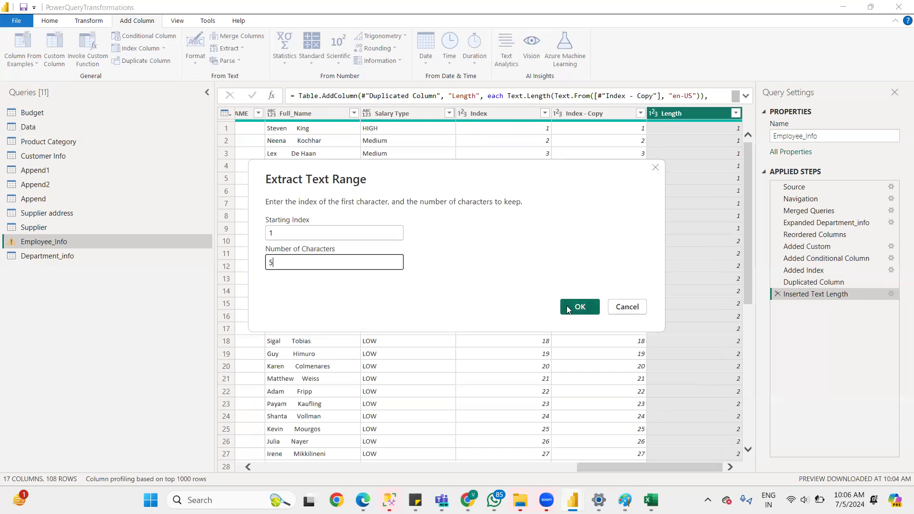
{"action": "left_click", "coordinate": [568, 310]}
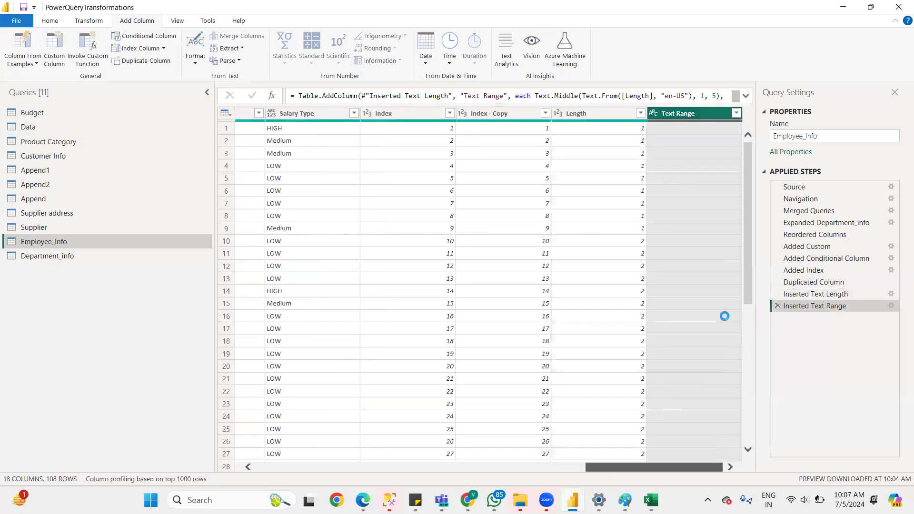
{"action": "left_click_drag", "start_coordinate": [748, 271], "coordinate": [726, 412]}
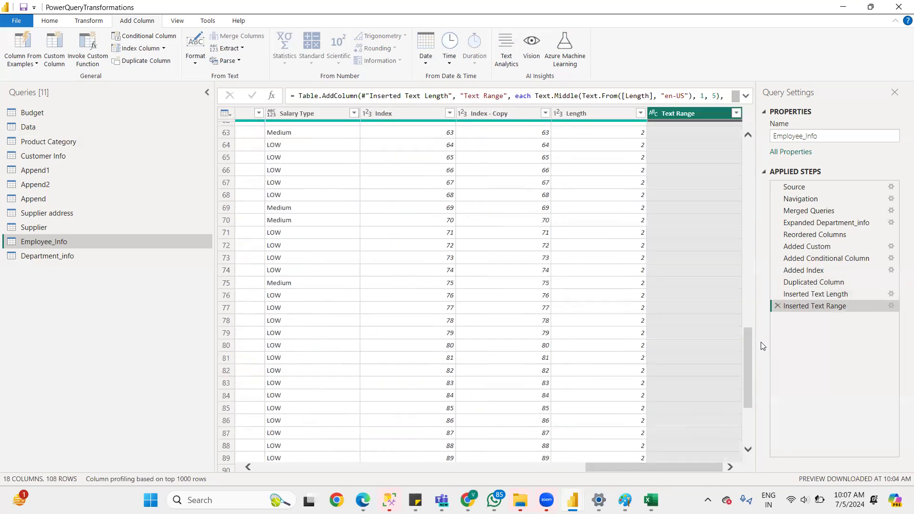
{"action": "left_click", "coordinate": [777, 306]}
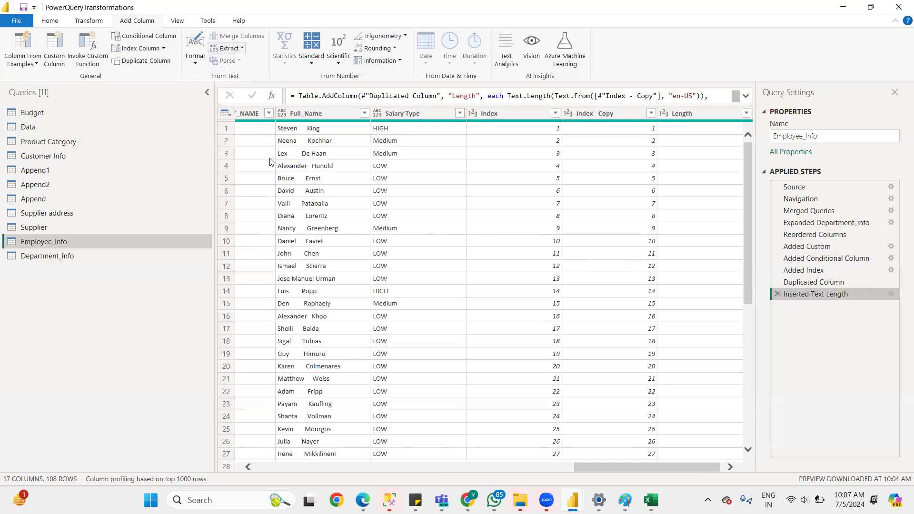
Try extracting a text range from EMPLOYEE_ID with starting index 0 and 5 characters, and delete that applied step
{"action": "left_click", "coordinate": [227, 48]}
{"action": "left_click", "coordinate": [236, 101]}
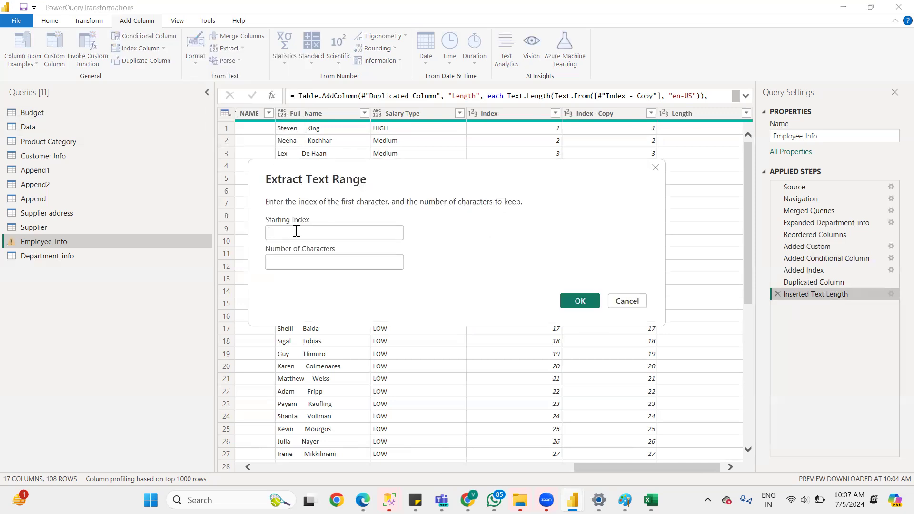
{"action": "type", "text": "0"}
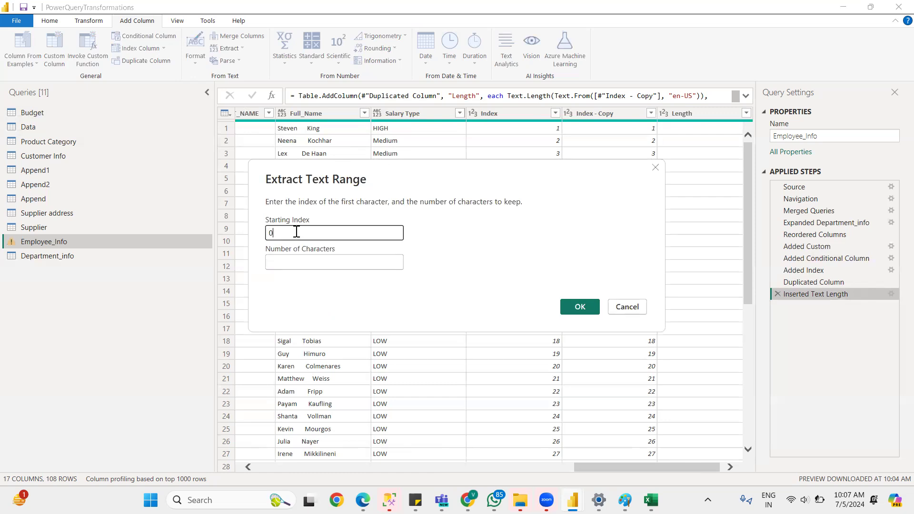
{"action": "left_click", "coordinate": [300, 261]}
{"action": "type", "text": "5"}
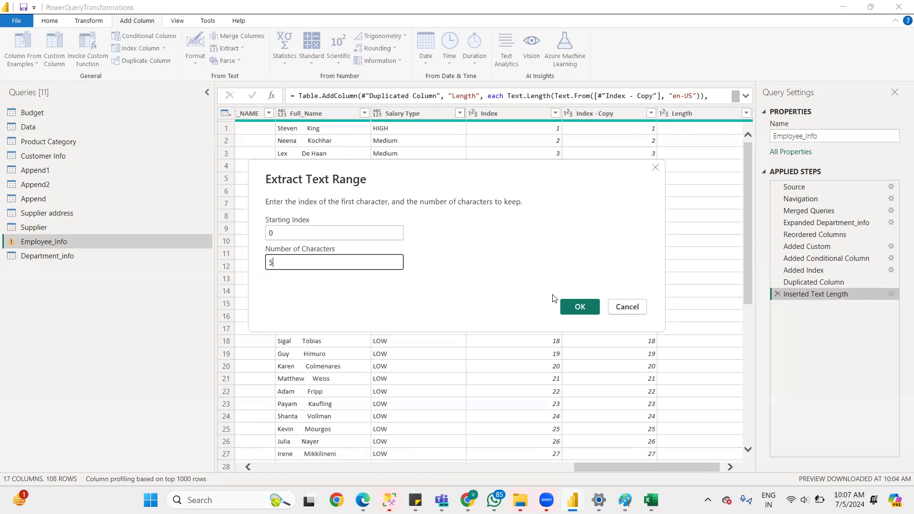
{"action": "left_click", "coordinate": [580, 307]}
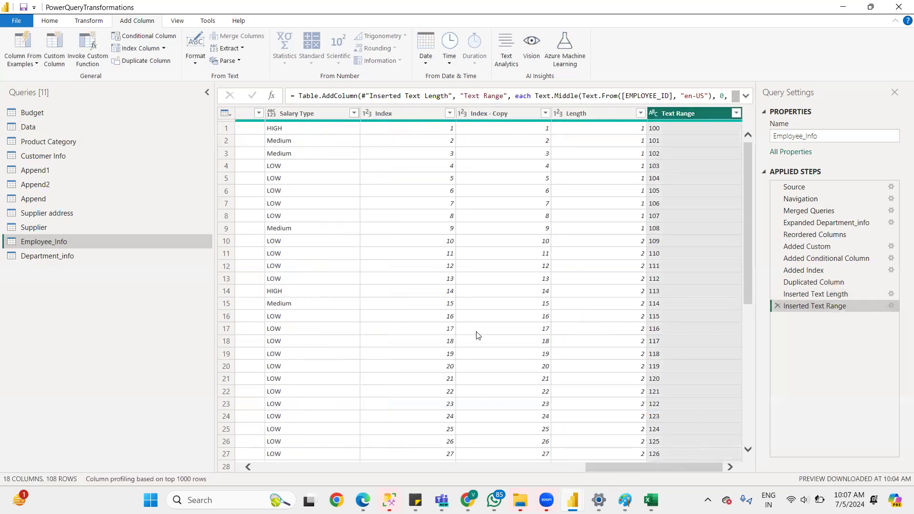
{"action": "left_click_drag", "start_coordinate": [620, 464], "coordinate": [542, 472]}
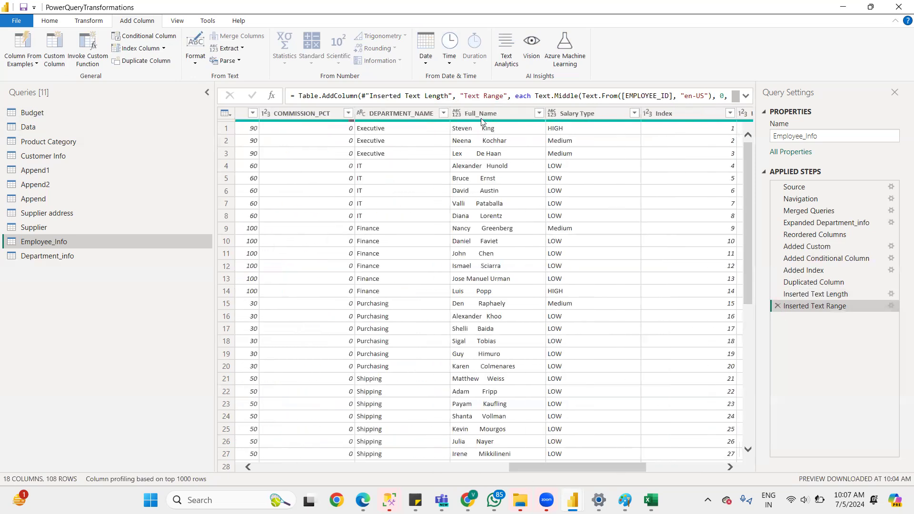
{"action": "left_click", "coordinate": [891, 306]}
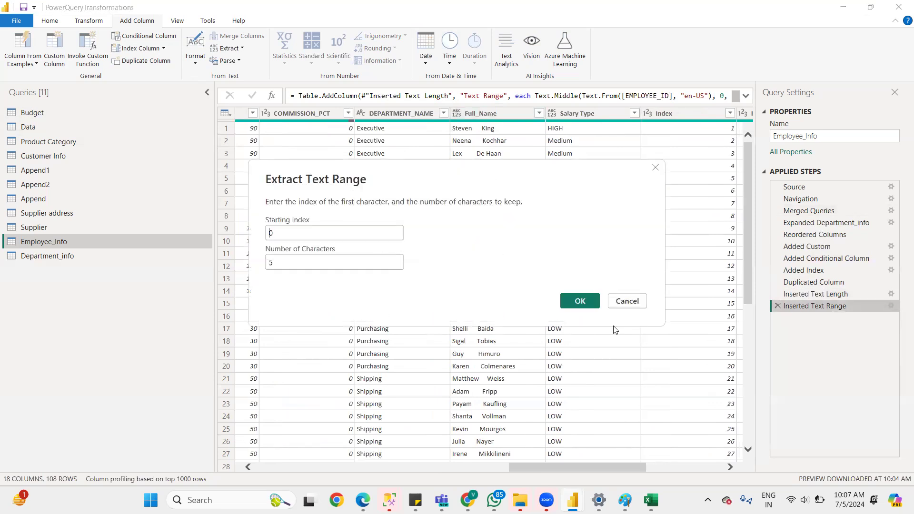
{"action": "left_click", "coordinate": [626, 301]}
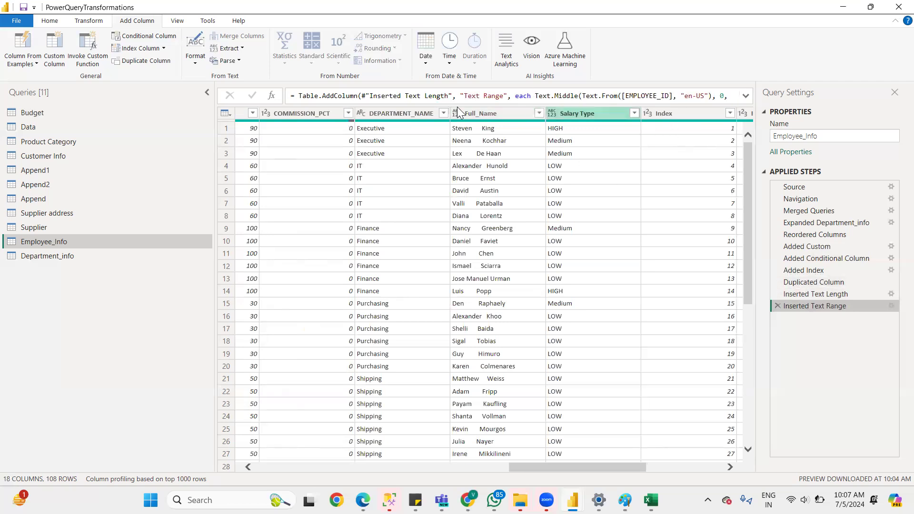
{"action": "left_click", "coordinate": [777, 306]}
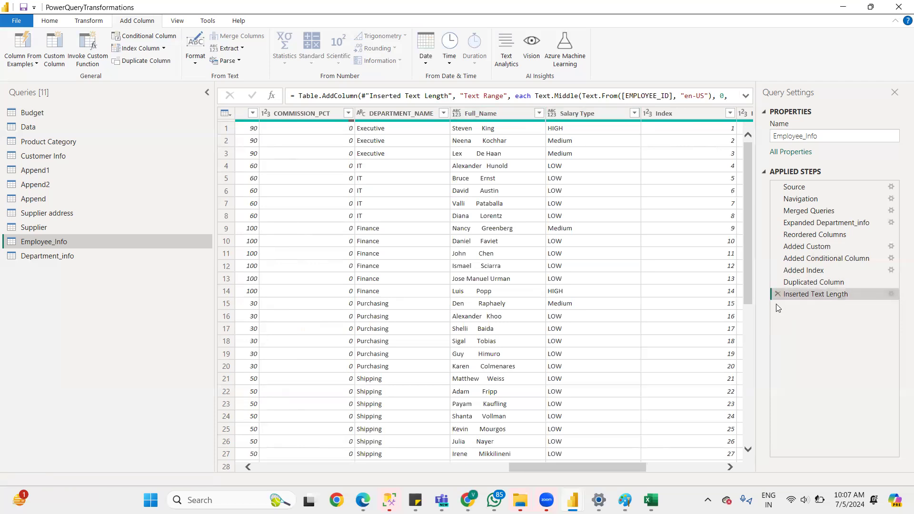
Add a column extracting a text range from Full_Name with starting index 0 and 4 characters
{"action": "left_click", "coordinate": [489, 115]}
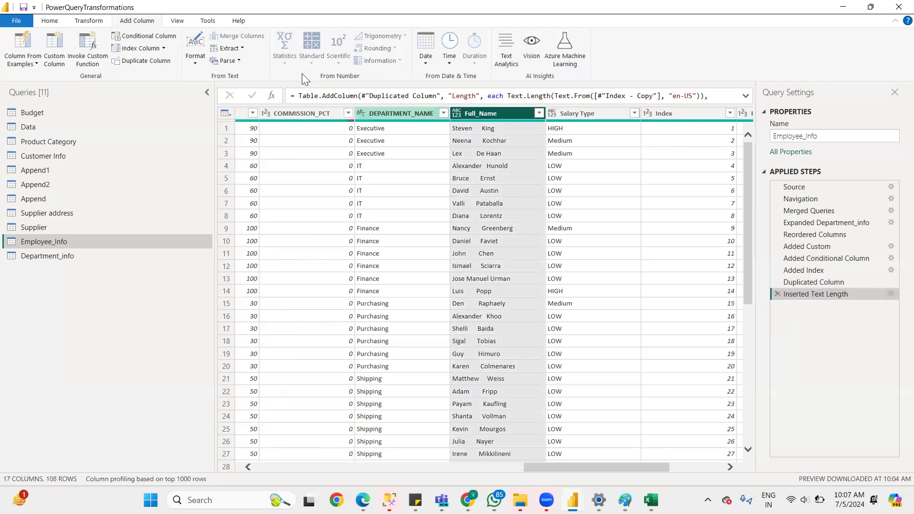
{"action": "left_click", "coordinate": [231, 49]}
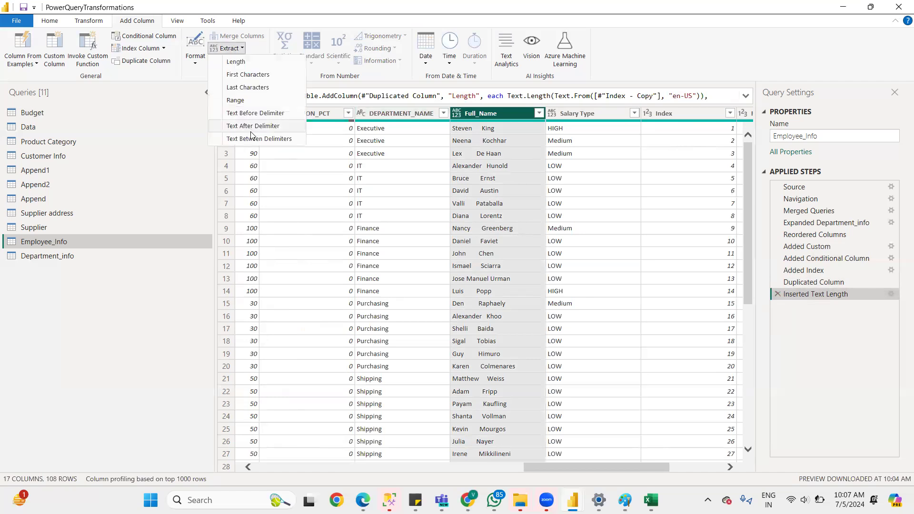
{"action": "left_click", "coordinate": [234, 101]}
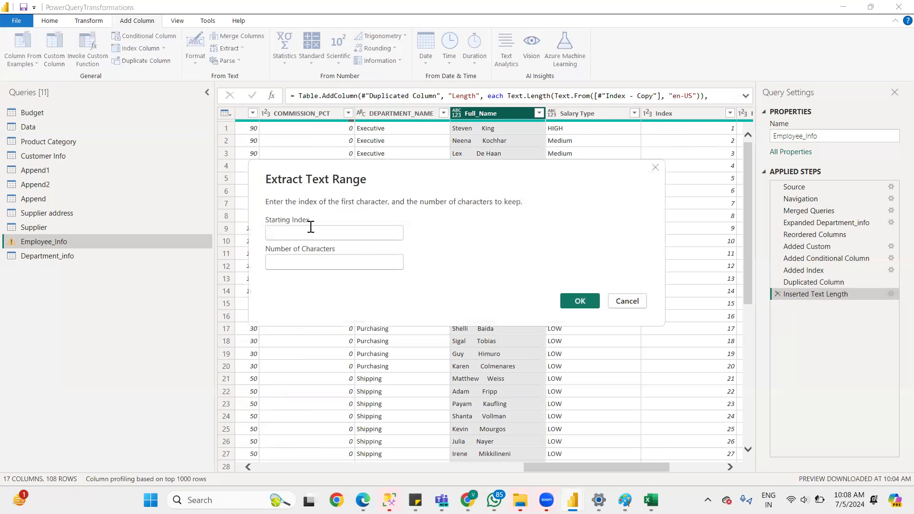
{"action": "type", "text": "o"}
{"action": "key", "text": "Tab"}
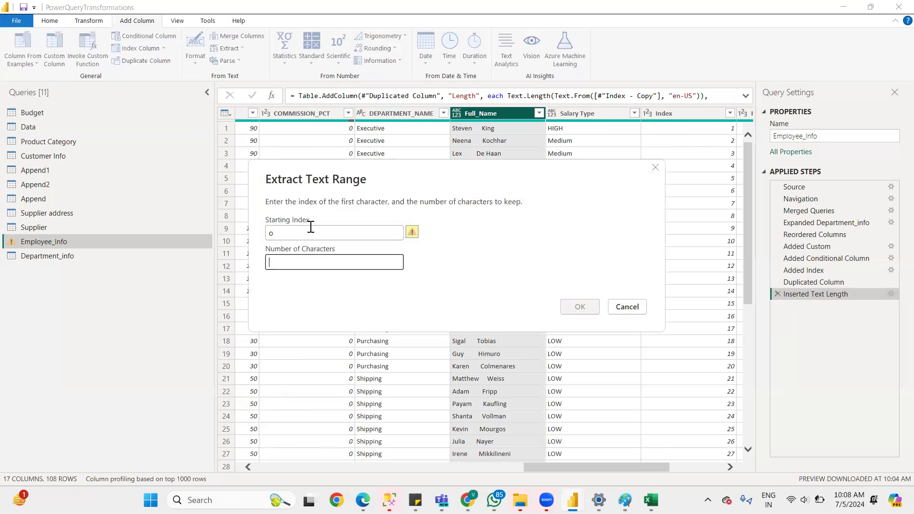
{"action": "key", "text": "shift+Tab"}
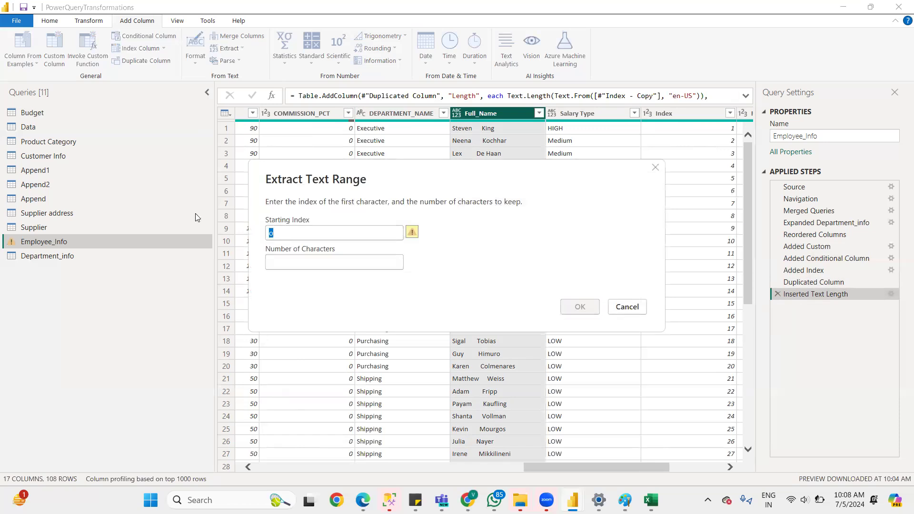
{"action": "type", "text": "00"}
{"action": "key", "text": "Tab"}
{"action": "type", "text": "4"}
{"action": "left_click", "coordinate": [585, 311]}
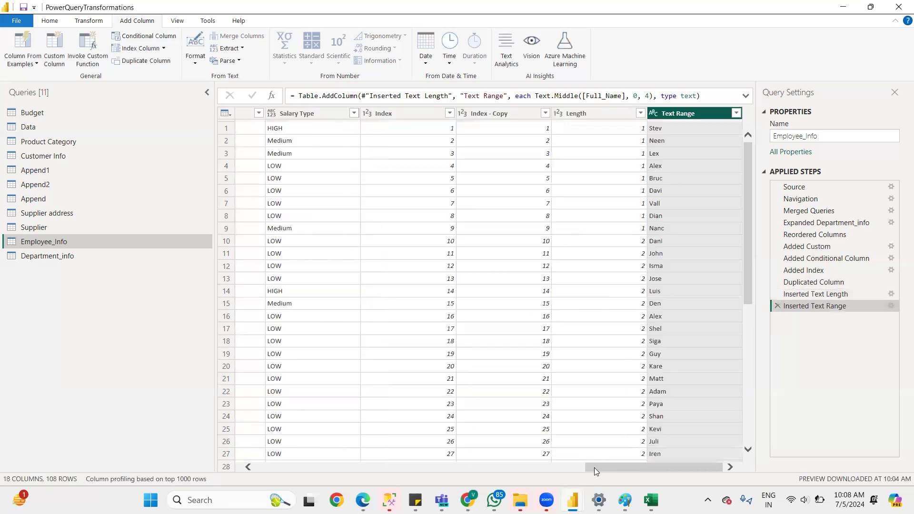
{"action": "left_click_drag", "start_coordinate": [656, 467], "coordinate": [658, 466]}
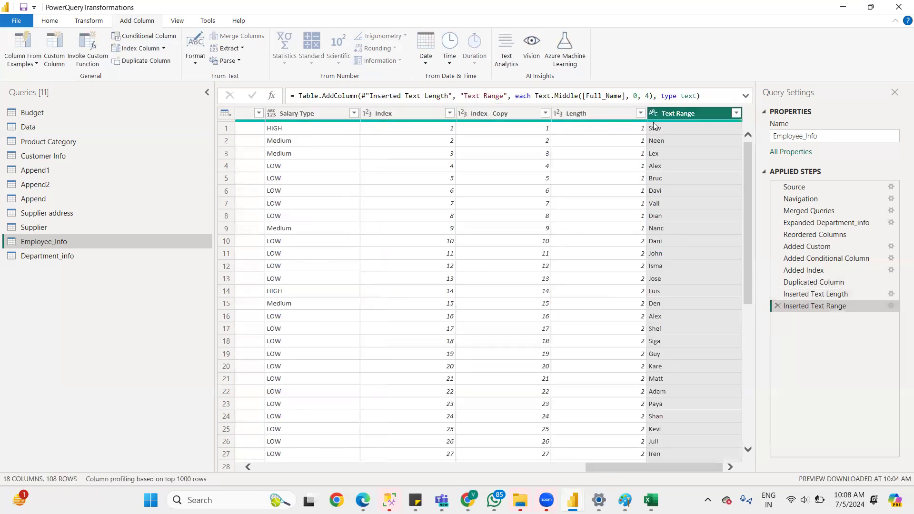
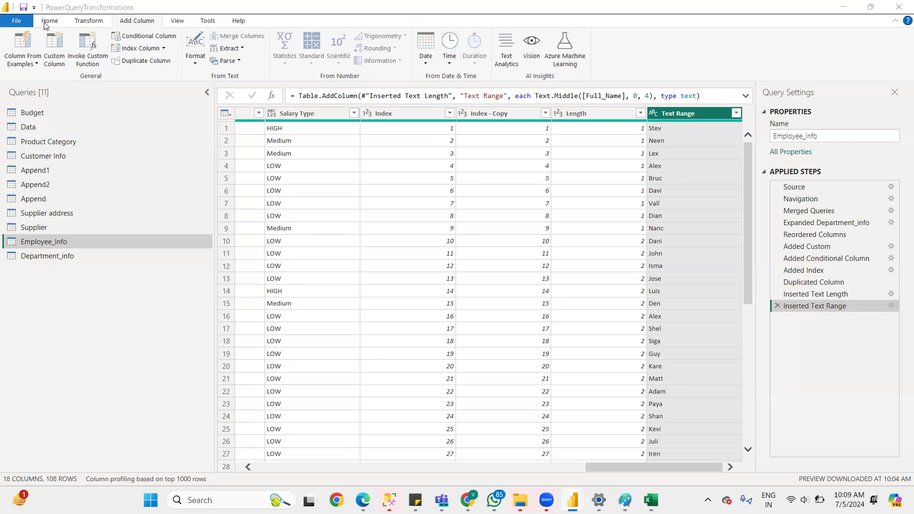
Display the view options and examine the Text Range formula in the formula bar of Employee_Info
{"action": "left_click", "coordinate": [172, 24]}
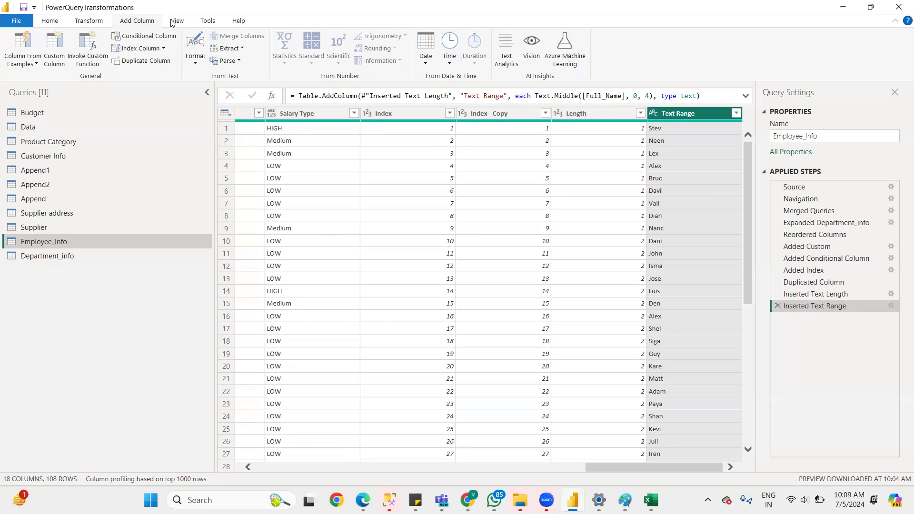
{"action": "left_click", "coordinate": [179, 21]}
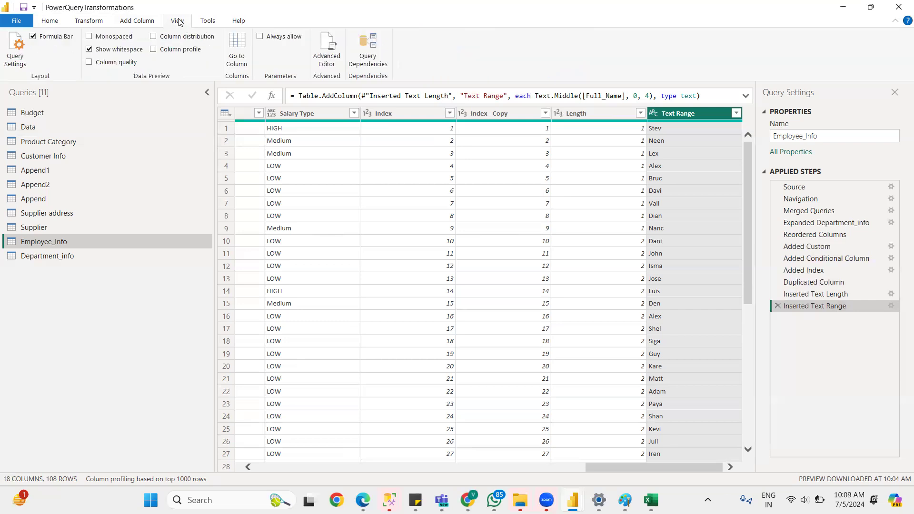
{"action": "left_click", "coordinate": [643, 463]}
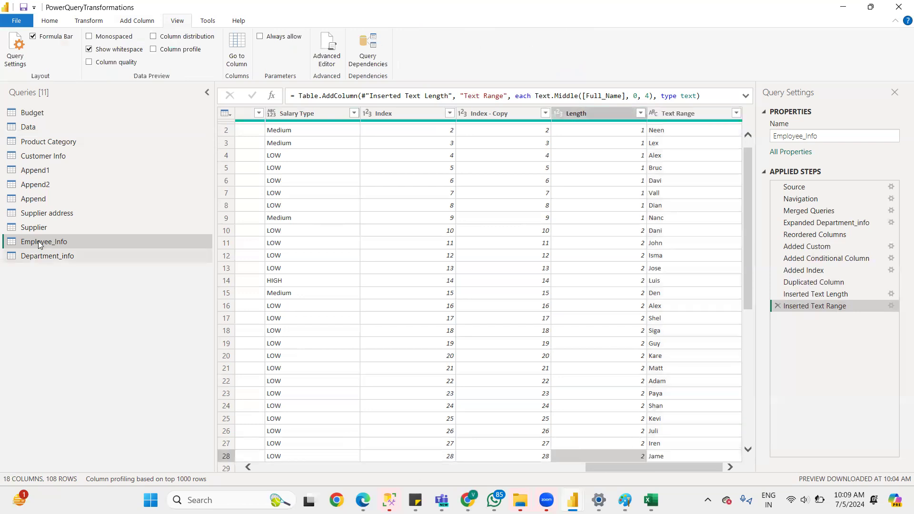
{"action": "left_click_drag", "start_coordinate": [664, 466], "coordinate": [340, 433]}
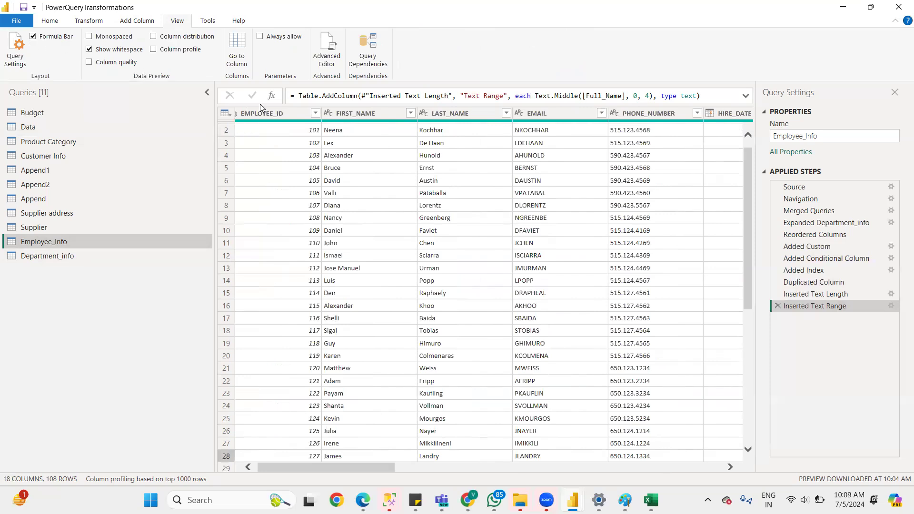
{"action": "left_click_drag", "start_coordinate": [299, 96], "coordinate": [693, 97]}
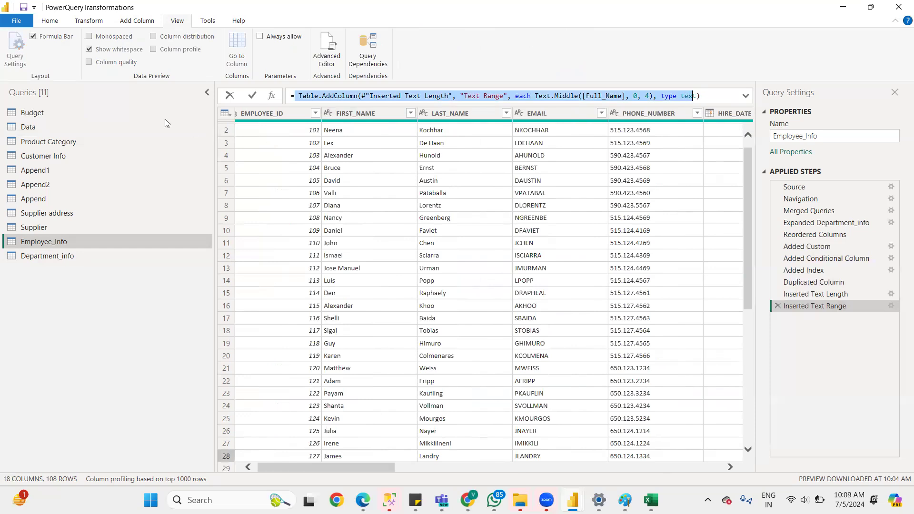
{"action": "left_click", "coordinate": [74, 238]}
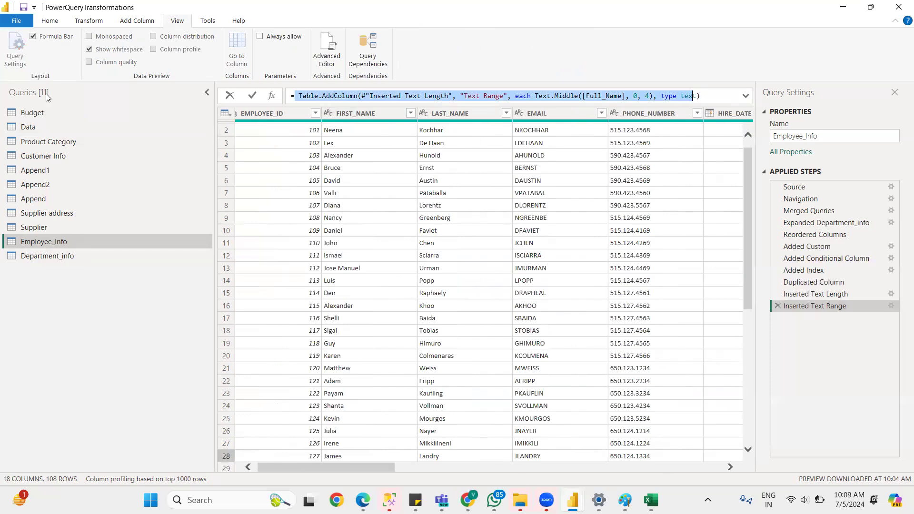
Hide the formula bar and show it again to demonstrate its display setting
{"action": "left_click", "coordinate": [32, 37]}
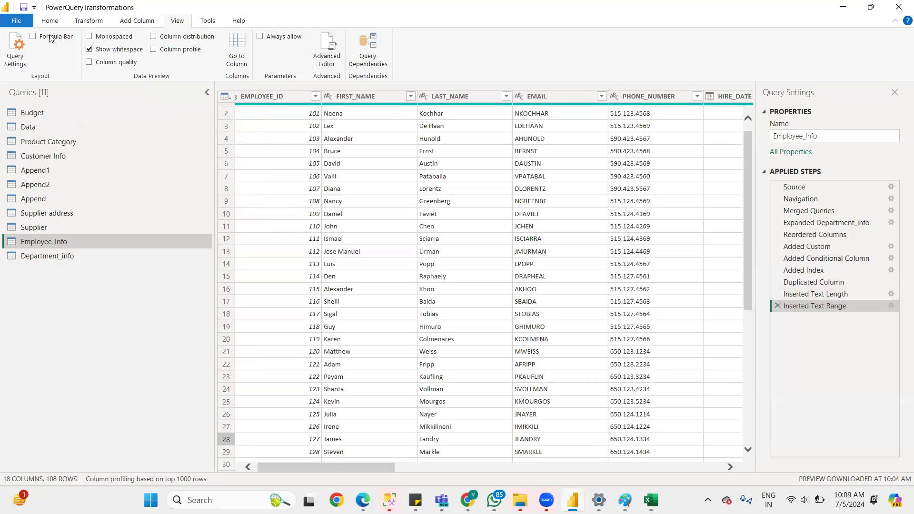
{"action": "left_click", "coordinate": [33, 37]}
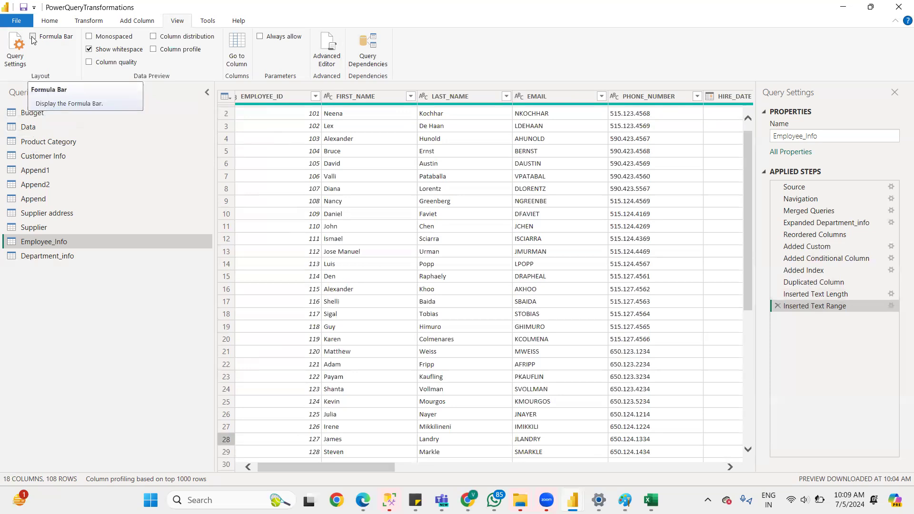
{"action": "left_click", "coordinate": [298, 95]}
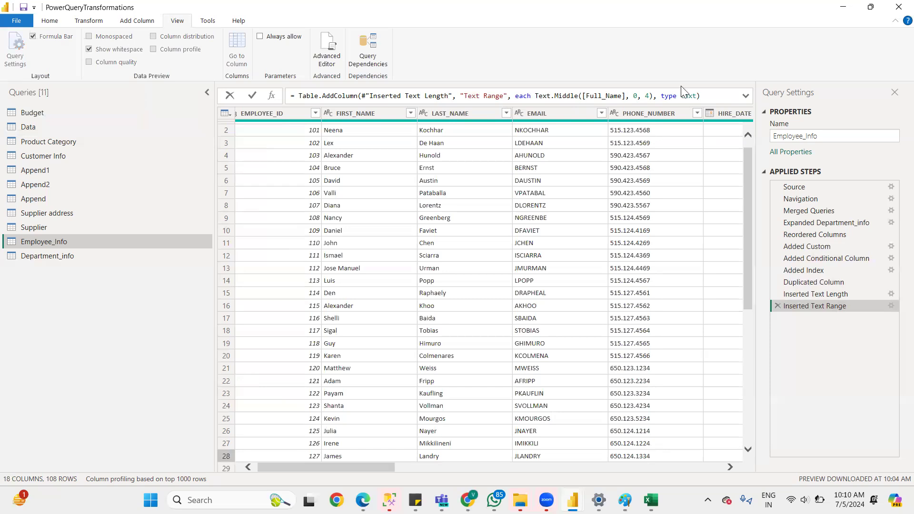
{"action": "left_click", "coordinate": [120, 239]}
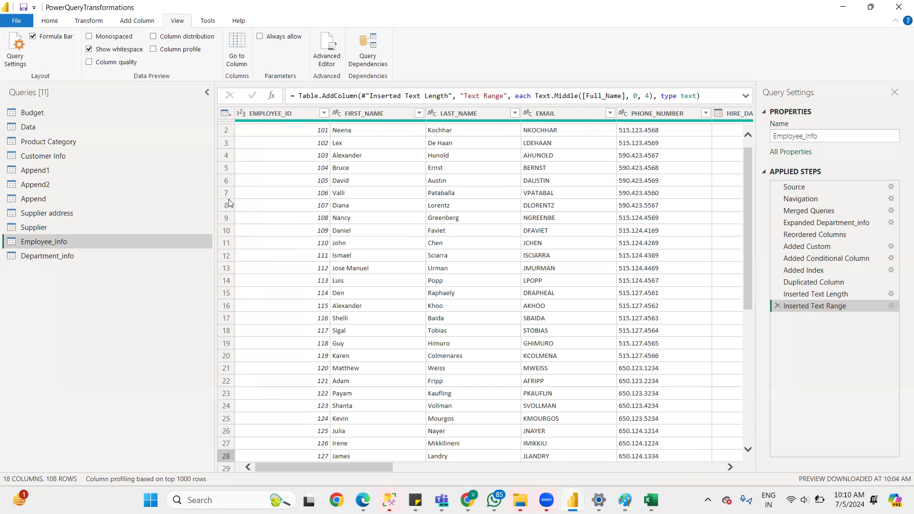
Select the LAST_NAME column and turn on the column quality preview for Employee_Info
{"action": "left_click", "coordinate": [461, 113]}
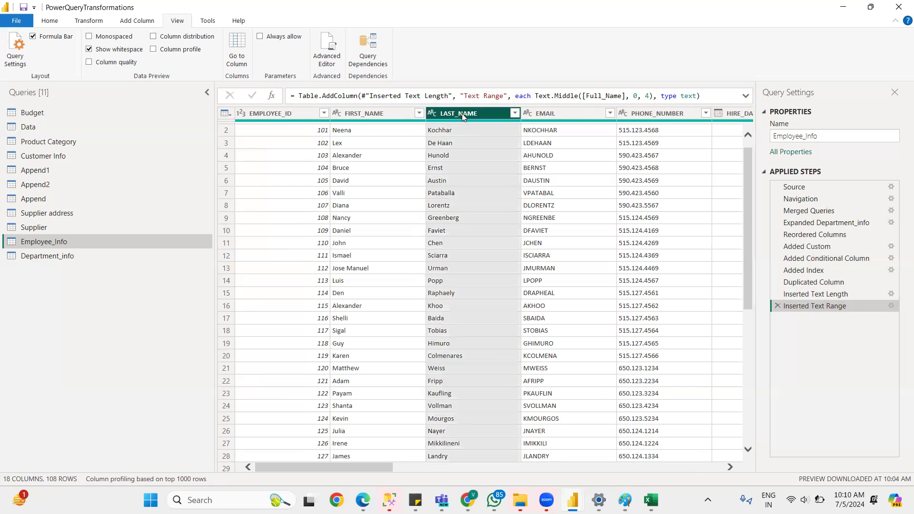
{"action": "left_click", "coordinate": [89, 62]}
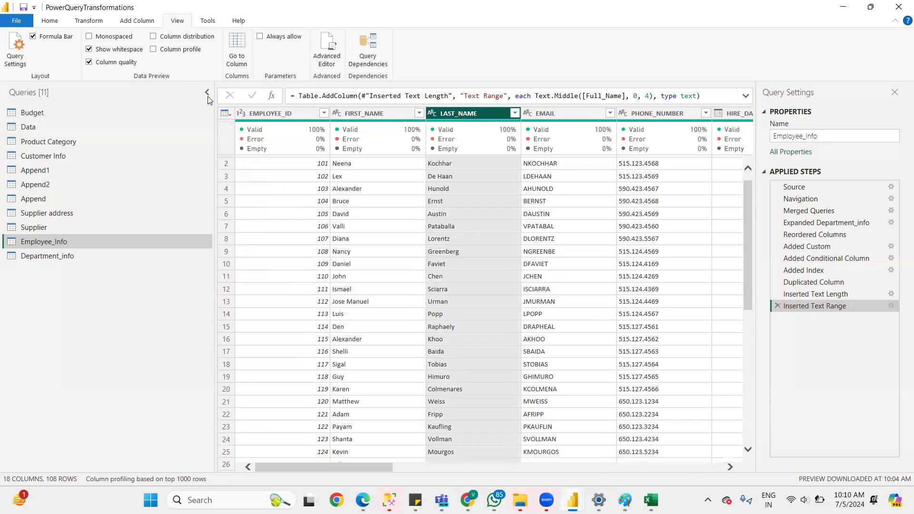
{"action": "mouse_move", "coordinate": [436, 144]}
Switch to the Book1 workbook in Excel and enter 100 in cell L4
{"action": "left_click", "coordinate": [651, 500]}
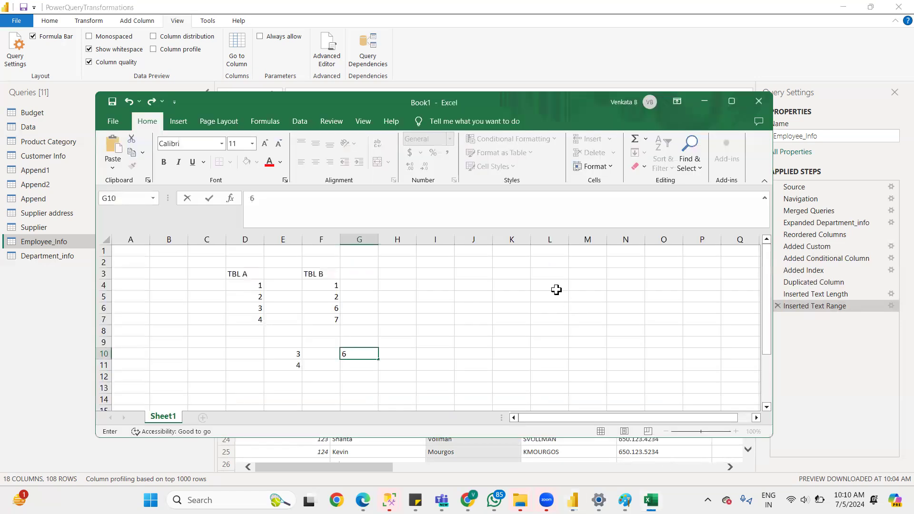
{"action": "left_click", "coordinate": [549, 285]}
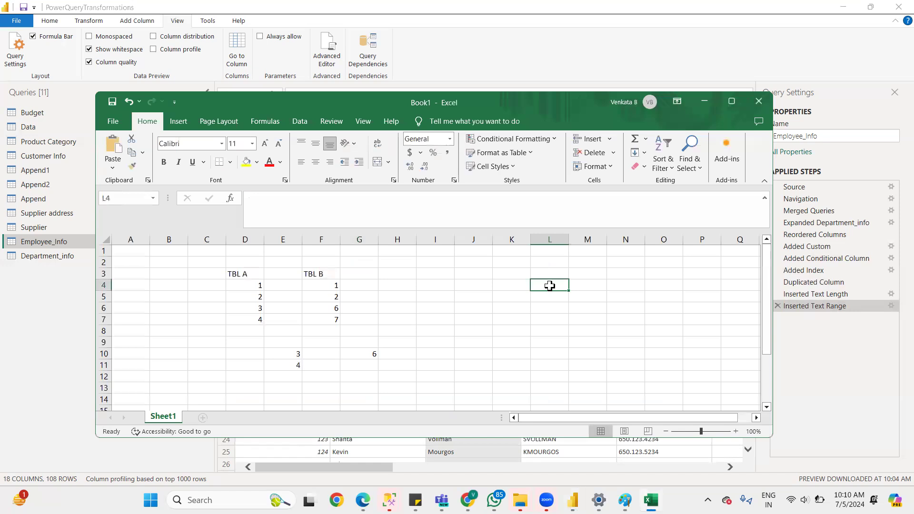
{"action": "key", "text": "alt+Tab"}
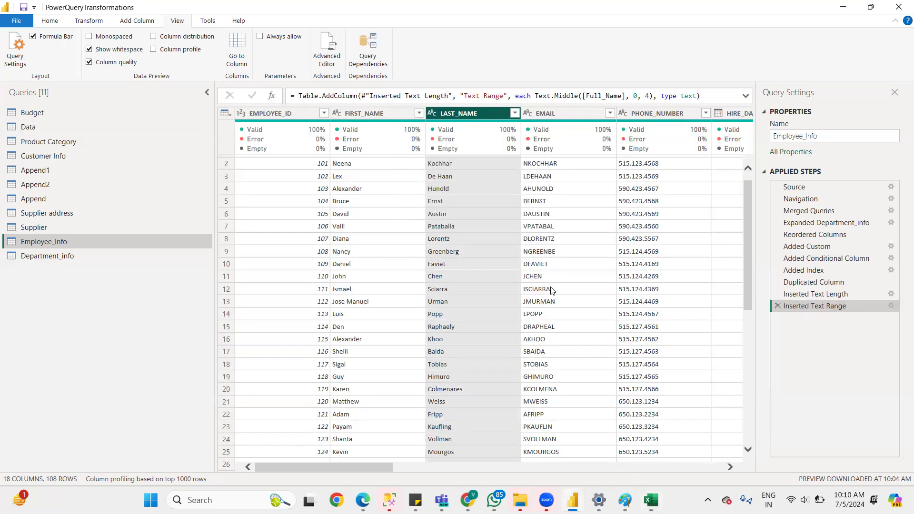
{"action": "key", "text": "alt+Tab"}
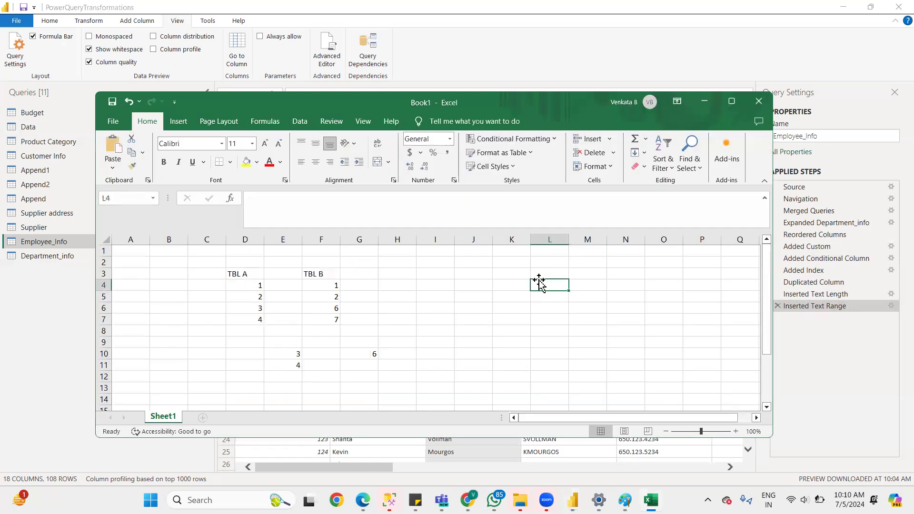
{"action": "type", "text": "100"}
{"action": "key", "text": "Tab"}
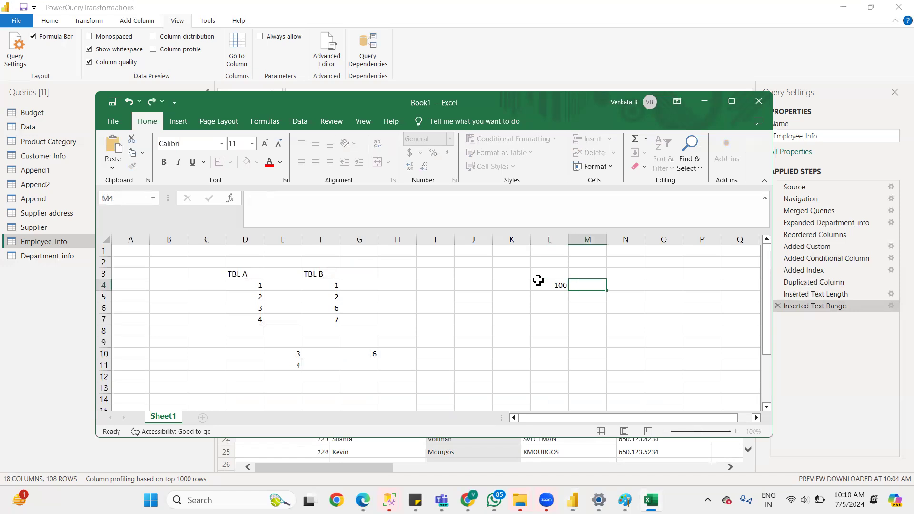
Enter 50 in cell M3, 30 in M4 and 20 in M5 beside the 100
{"action": "left_click", "coordinate": [597, 273]}
{"action": "type", "text": "50"}
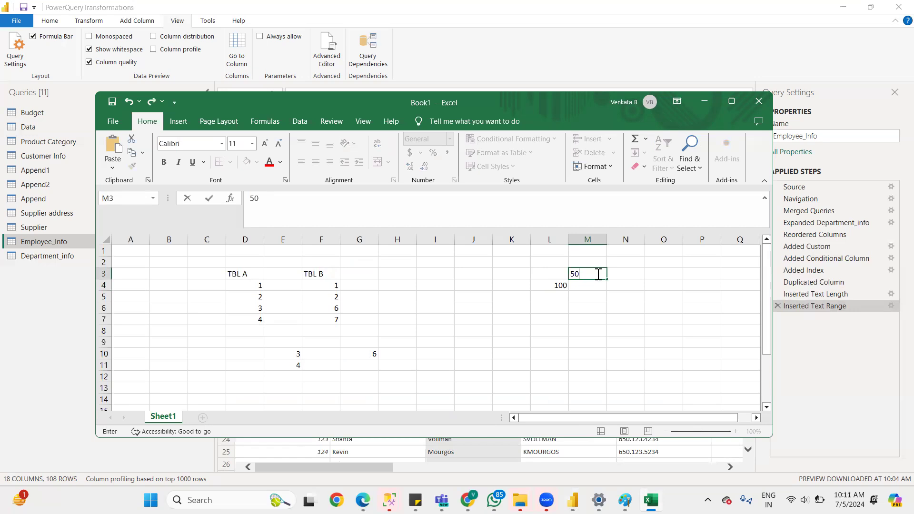
{"action": "key", "text": "Return"}
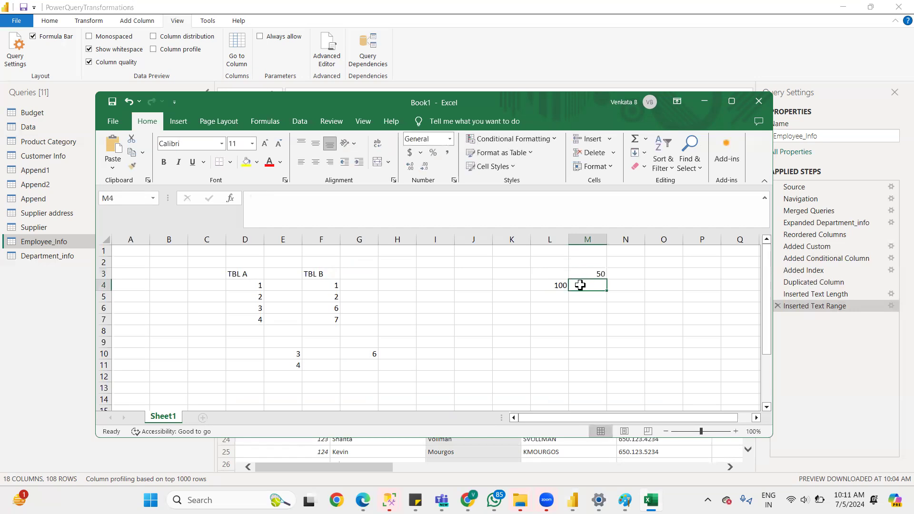
{"action": "type", "text": "30"}
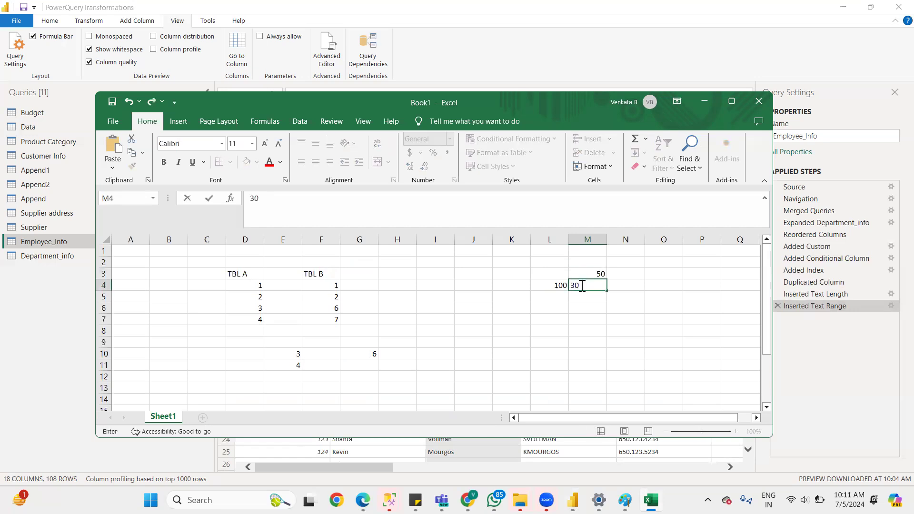
{"action": "left_click", "coordinate": [589, 298]}
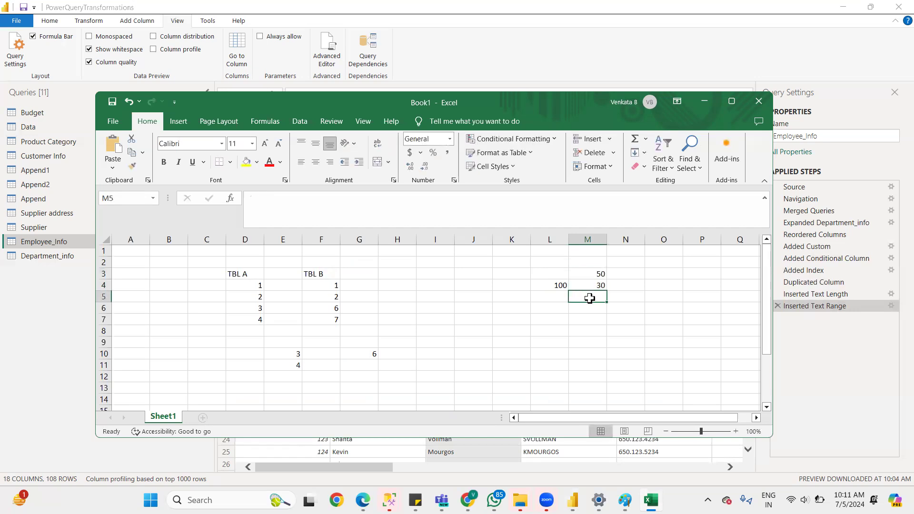
{"action": "type", "text": "20"}
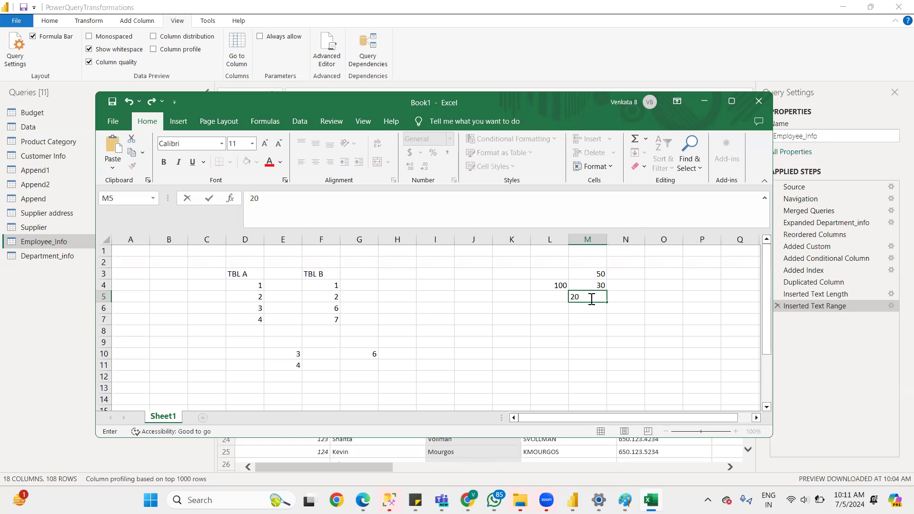
{"action": "key", "text": "Return"}
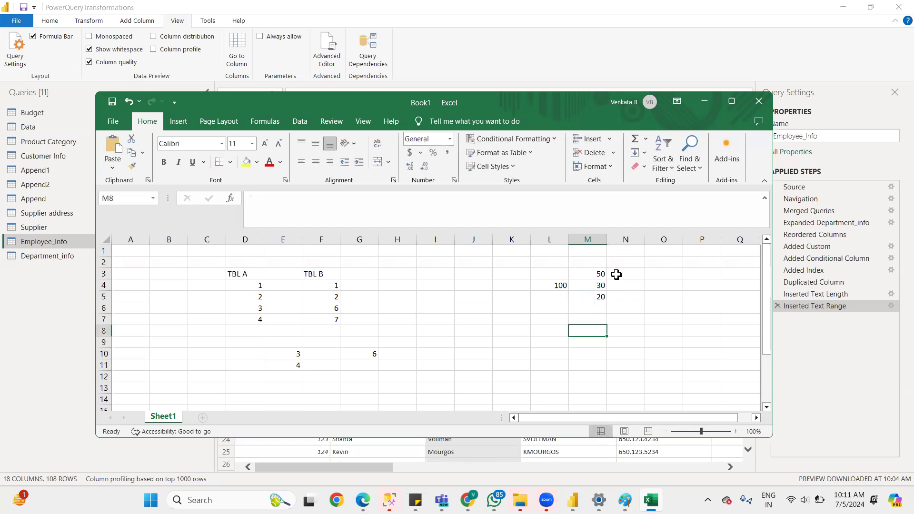
{"action": "left_click", "coordinate": [613, 276]}
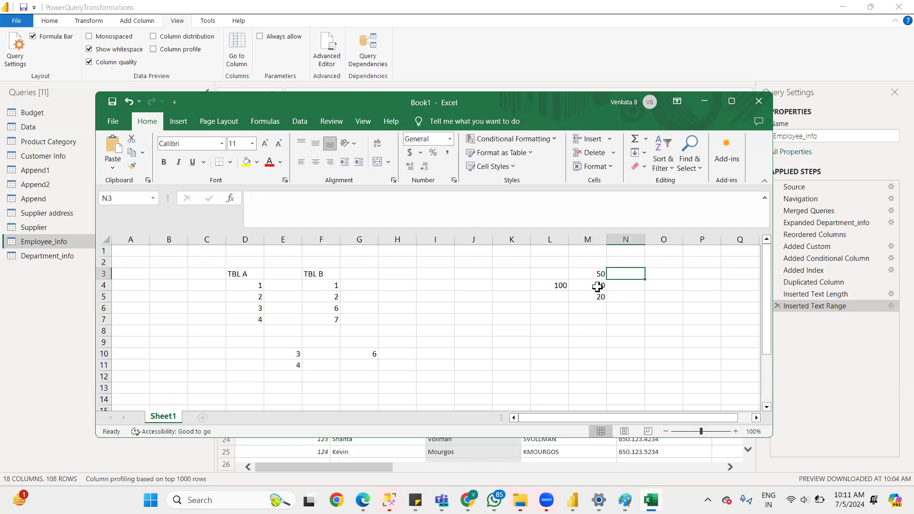
Switch back to Power Query Editor and view the valid, error and empty statistics of LAST_NAME
{"action": "key", "text": "alt+Tab"}
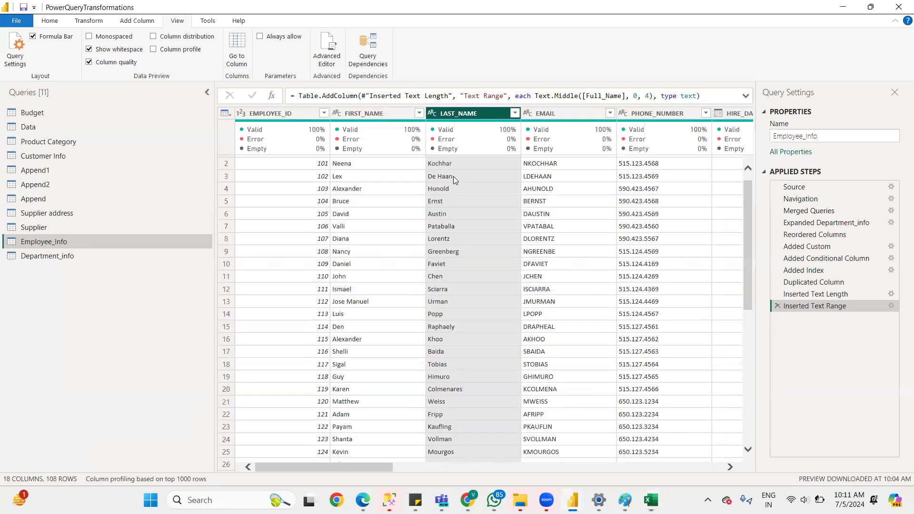
{"action": "key", "text": "alt+Tab"}
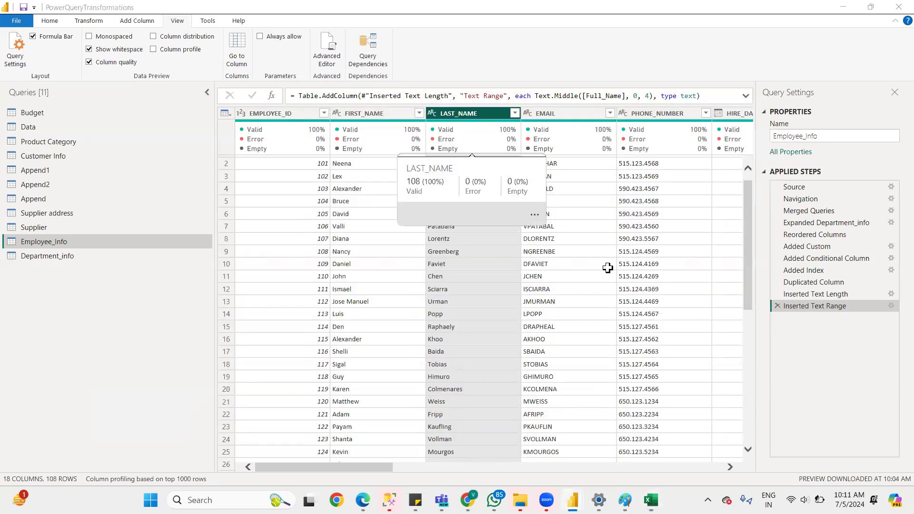
{"action": "key", "text": "alt+Tab"}
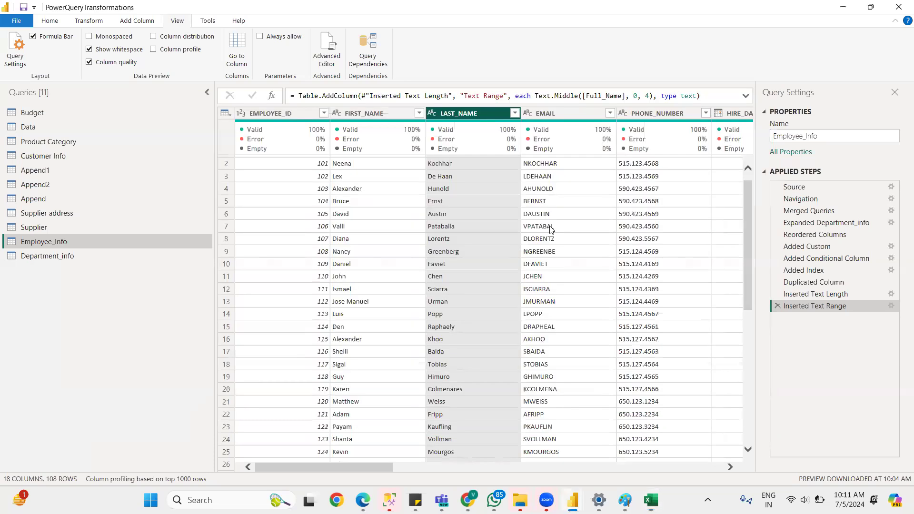
Replace the column quality preview with column distribution and view the distinct and unique values of LAST_NAME
{"action": "key", "text": "alt+Tab"}
{"action": "key", "text": "alt+Tab"}
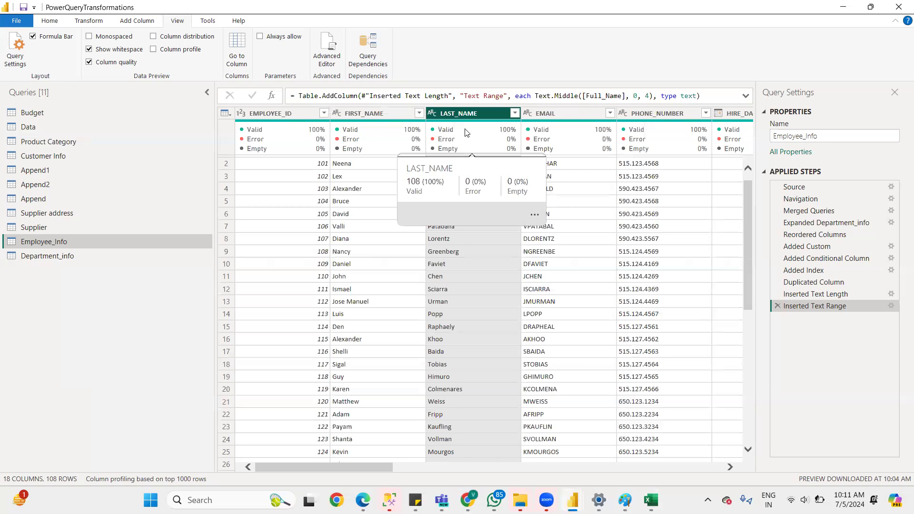
{"action": "left_click", "coordinate": [108, 63]}
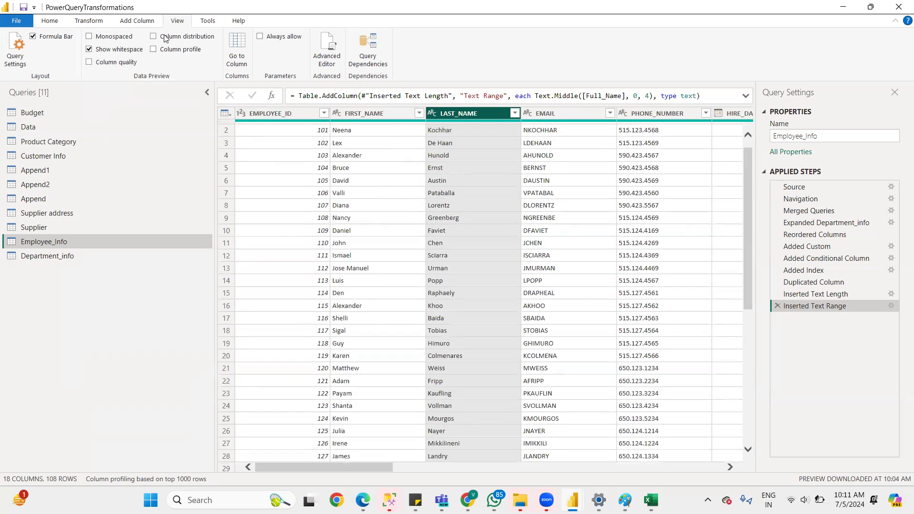
{"action": "left_click", "coordinate": [160, 38]}
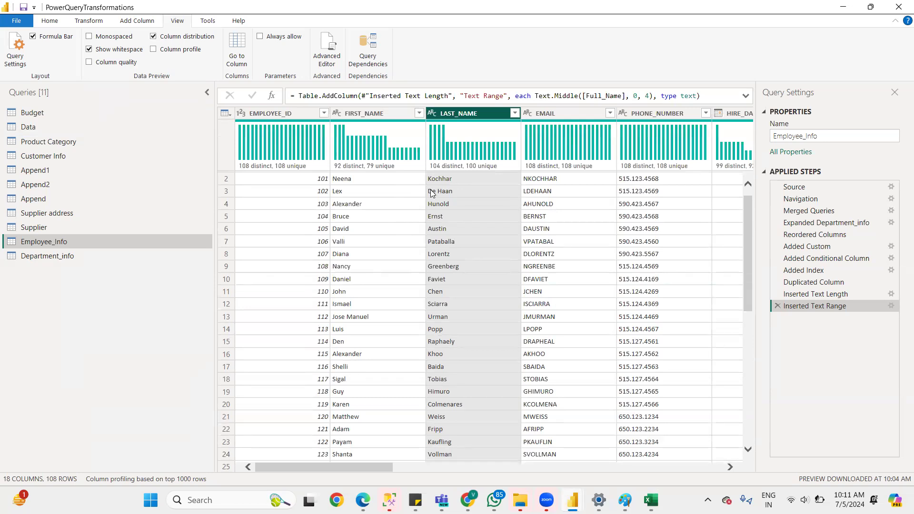
{"action": "mouse_move", "coordinate": [480, 166]}
{"action": "mouse_move", "coordinate": [431, 165]}
Replace the column distribution preview with the column profile and review the EMPLOYEE_ID column's statistics and value distribution
{"action": "left_click", "coordinate": [155, 37]}
{"action": "left_click", "coordinate": [153, 50]}
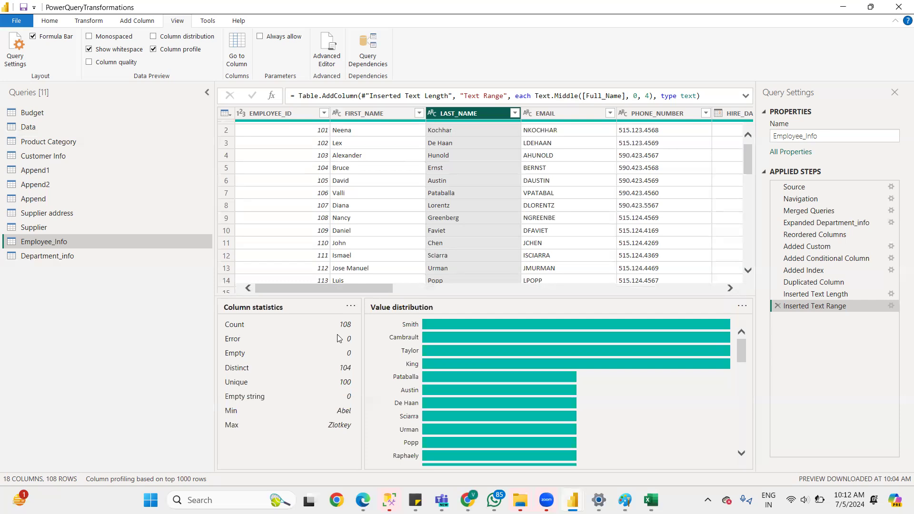
{"action": "left_click", "coordinate": [271, 115]}
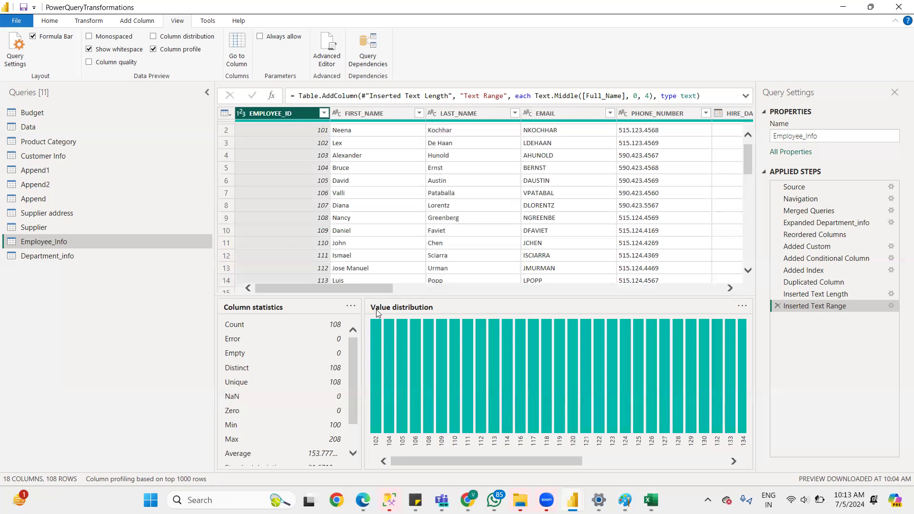
{"action": "scroll", "coordinate": [275, 173], "scroll_direction": "up", "scroll_amount": 1}
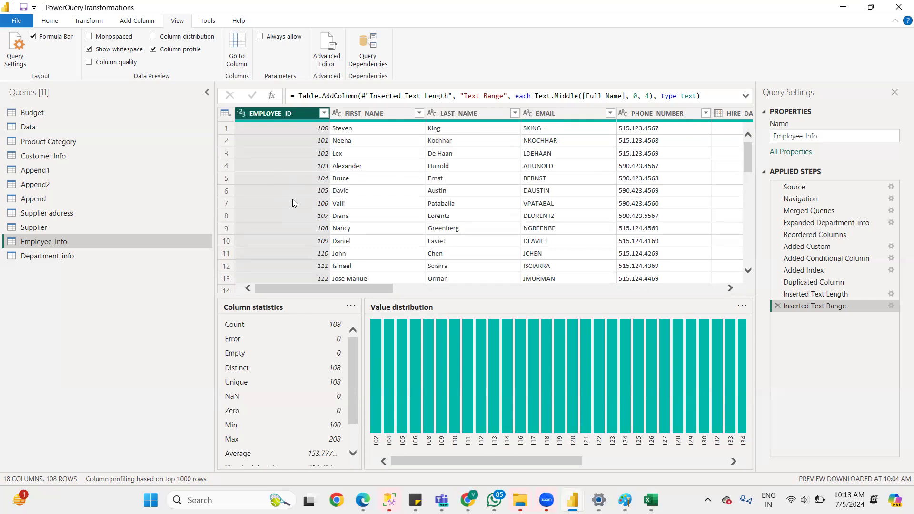
{"action": "scroll", "coordinate": [299, 196], "scroll_direction": "down", "scroll_amount": 2}
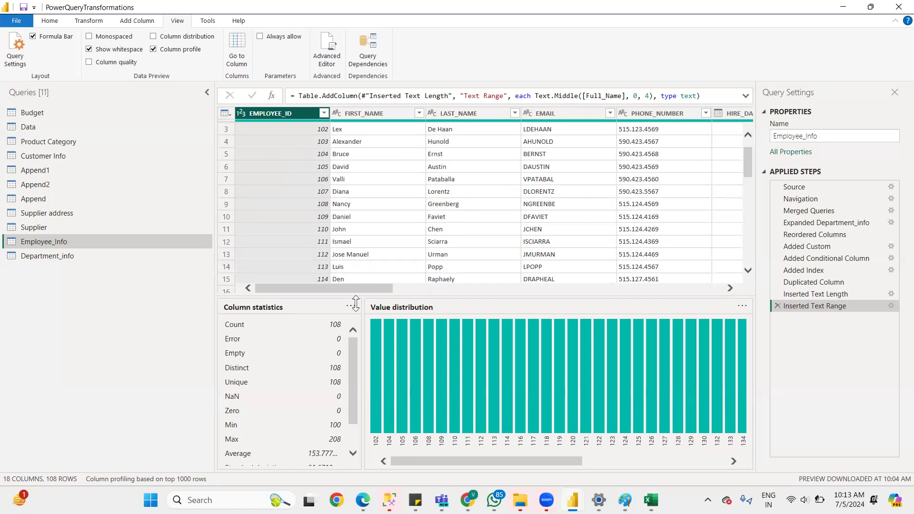
{"action": "left_click_drag", "start_coordinate": [351, 387], "coordinate": [355, 433]}
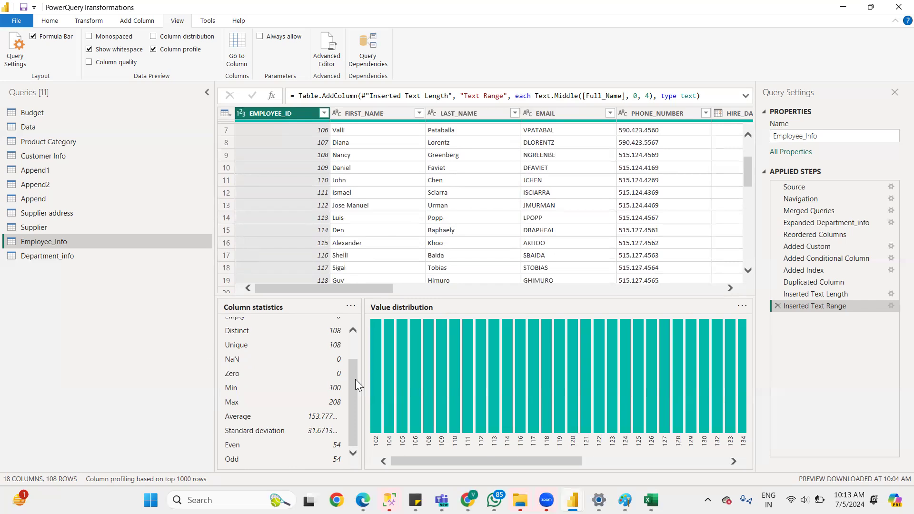
{"action": "scroll", "coordinate": [355, 379], "scroll_direction": "up", "scroll_amount": 3}
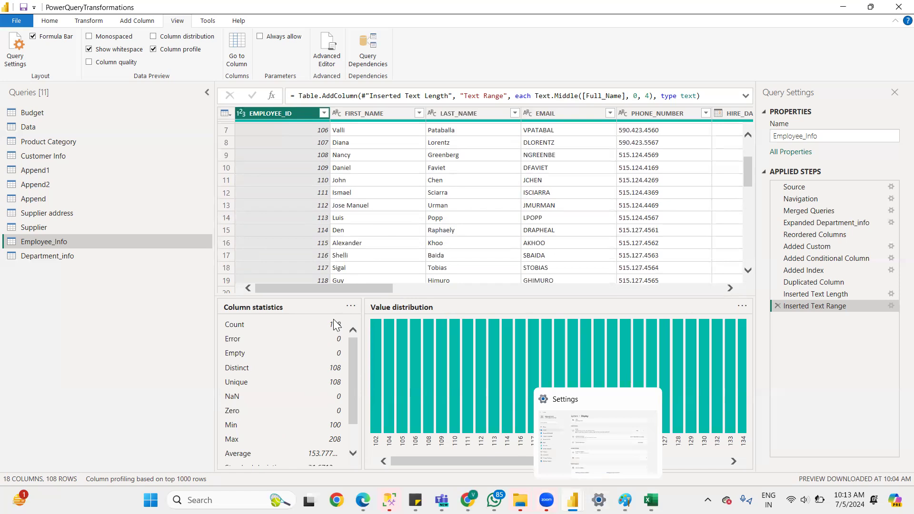
{"action": "left_click", "coordinate": [154, 49]}
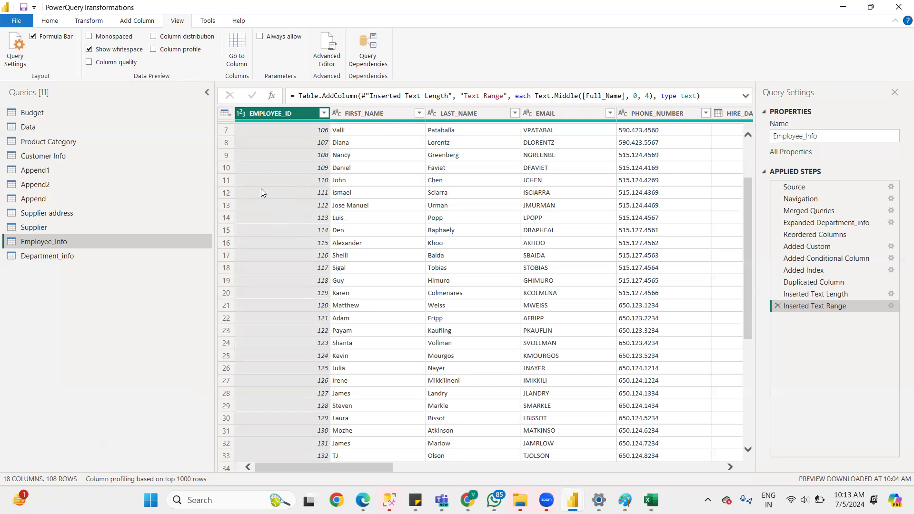
{"action": "left_click", "coordinate": [167, 49]}
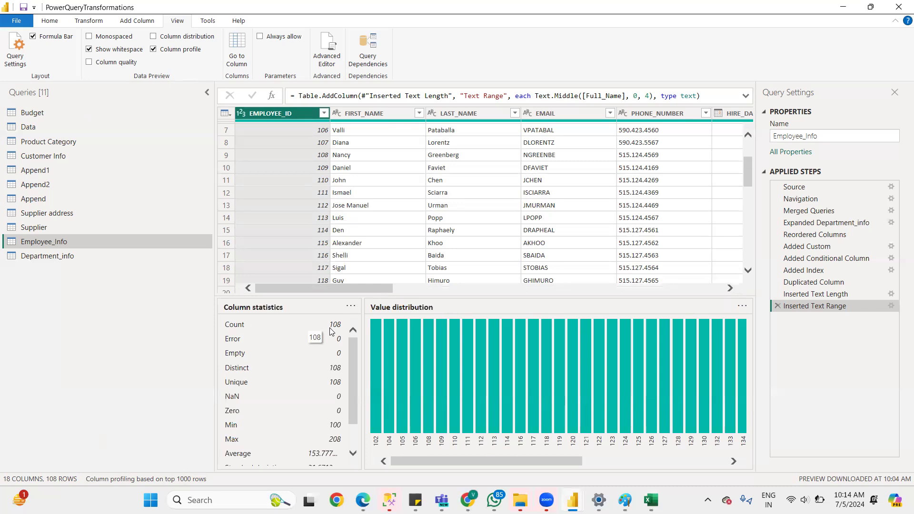
Jump to the SALARY column of Employee_Info with Go to Column
{"action": "left_click", "coordinate": [238, 57]}
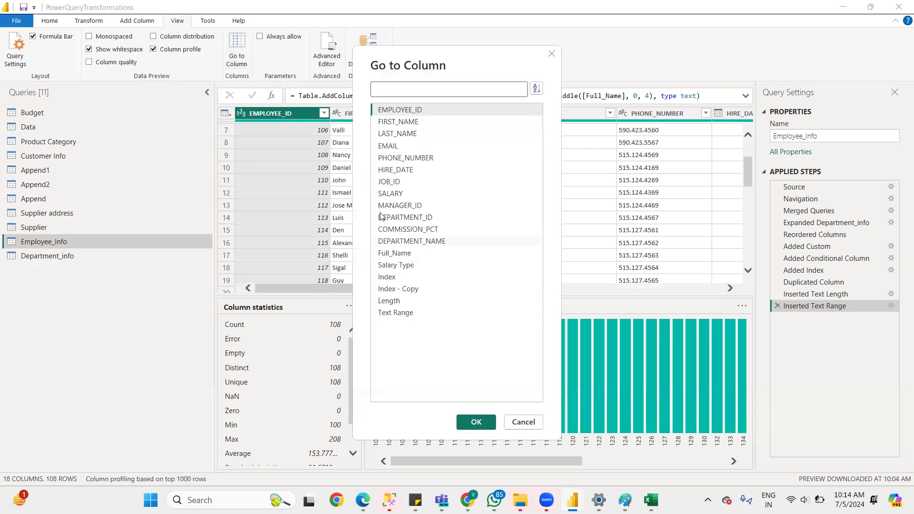
{"action": "left_click", "coordinate": [392, 193]}
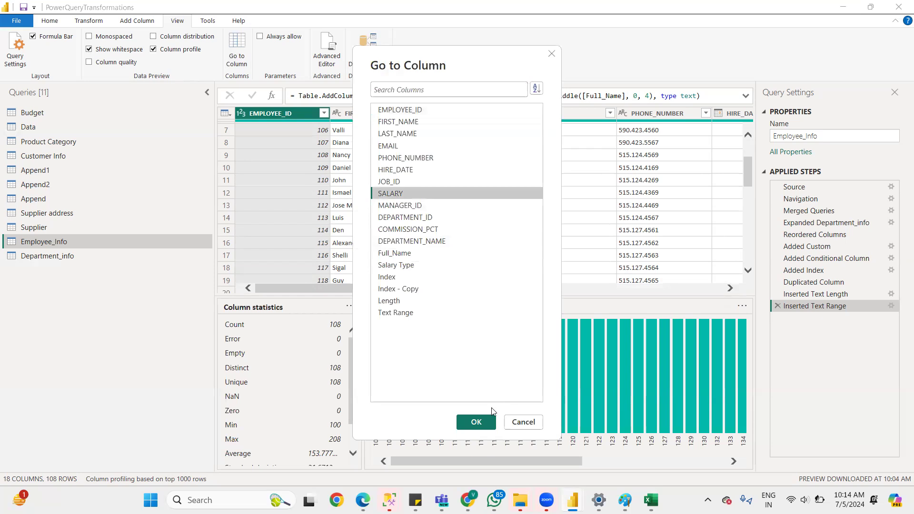
{"action": "left_click", "coordinate": [476, 422]}
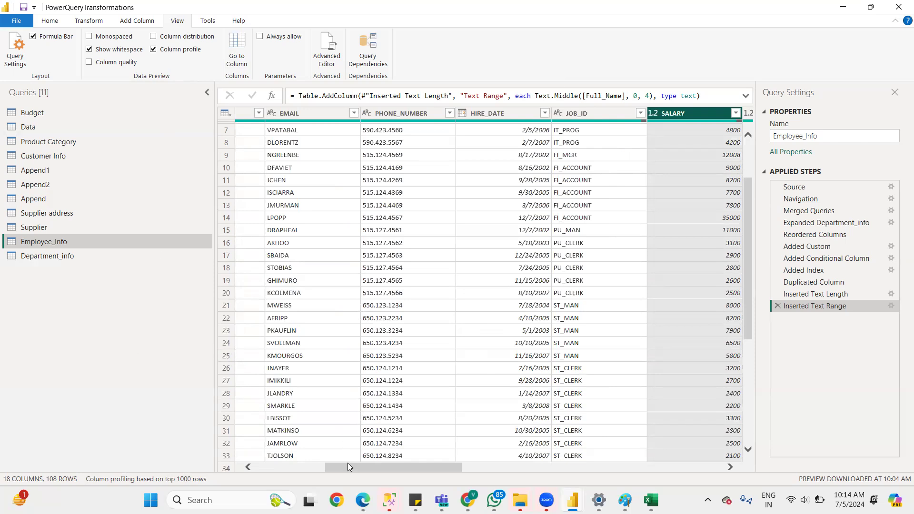
Search the columns for "Sala" in Go to Column and jump to the Salary Type column
{"action": "left_click_drag", "start_coordinate": [352, 468], "coordinate": [484, 434]}
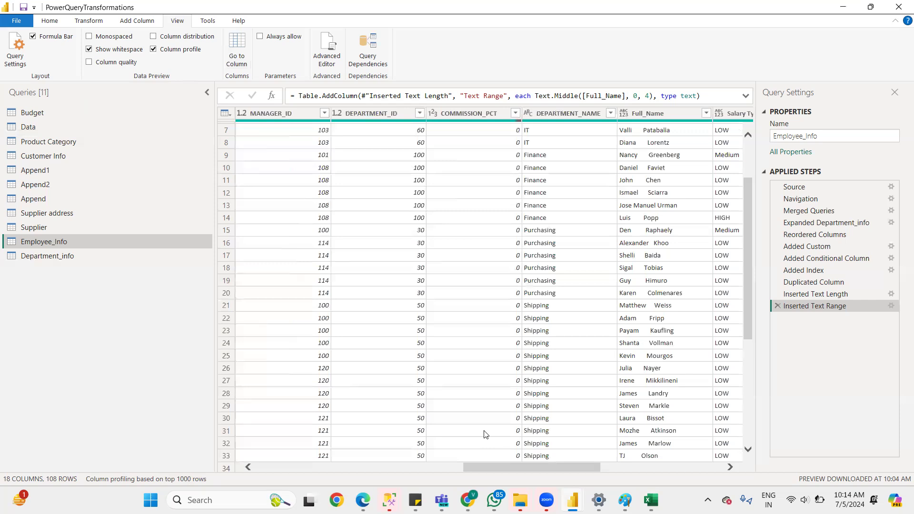
{"action": "left_click", "coordinate": [237, 55]}
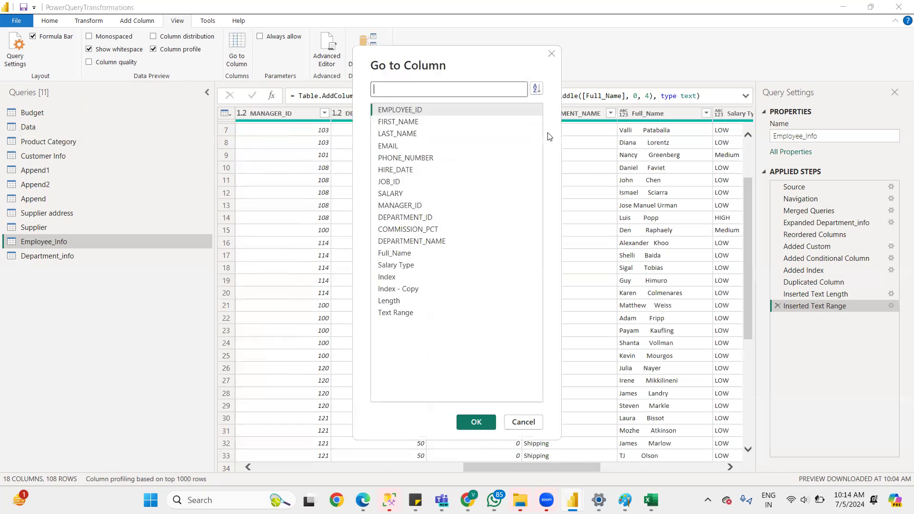
{"action": "left_click", "coordinate": [400, 92]}
{"action": "type", "text": "Sala"}
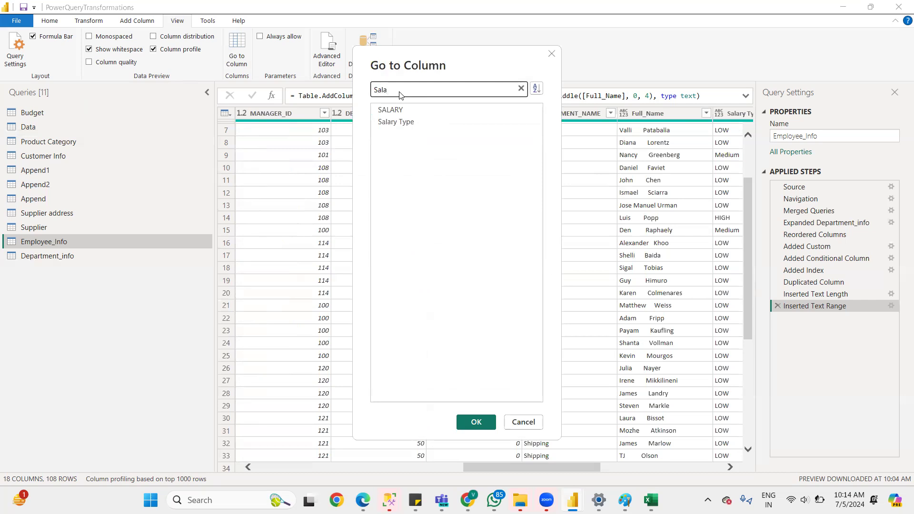
{"action": "left_click", "coordinate": [393, 123]}
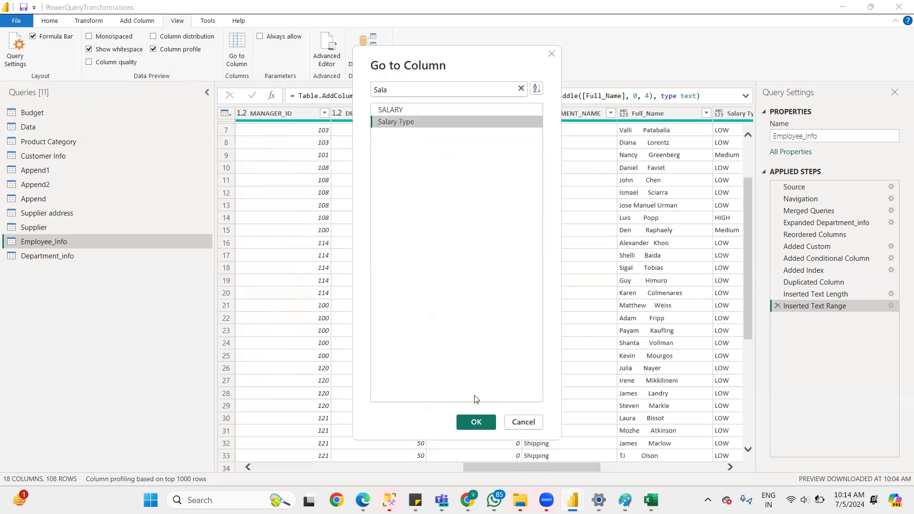
{"action": "left_click", "coordinate": [476, 422]}
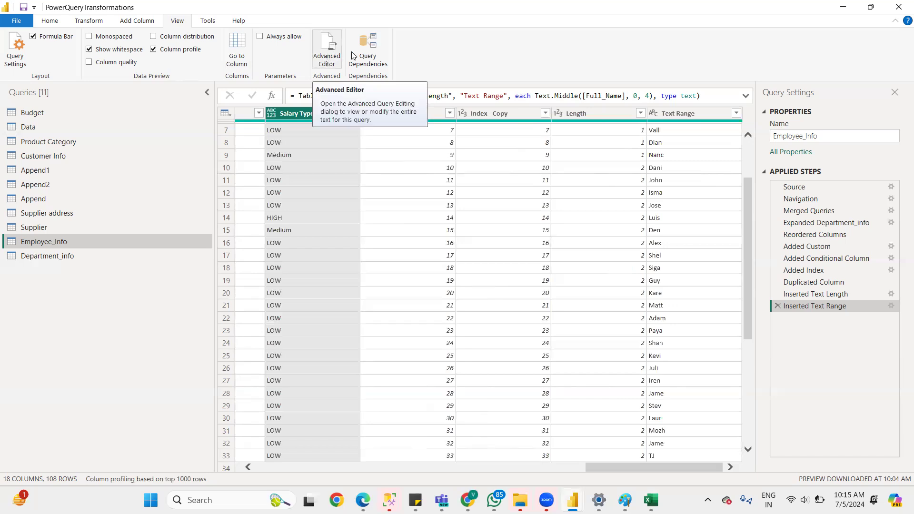
View the Query Dependencies diagram of all queries and close it
{"action": "left_click", "coordinate": [367, 61]}
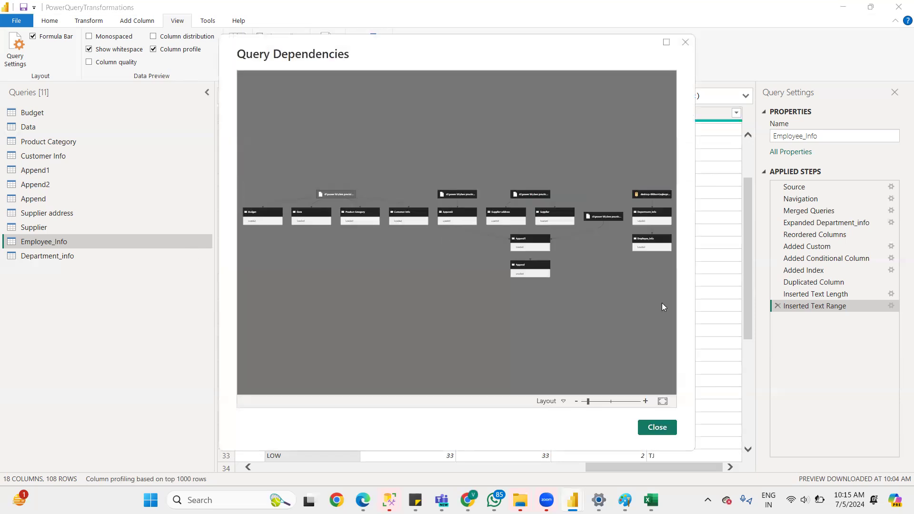
{"action": "left_click", "coordinate": [656, 427]}
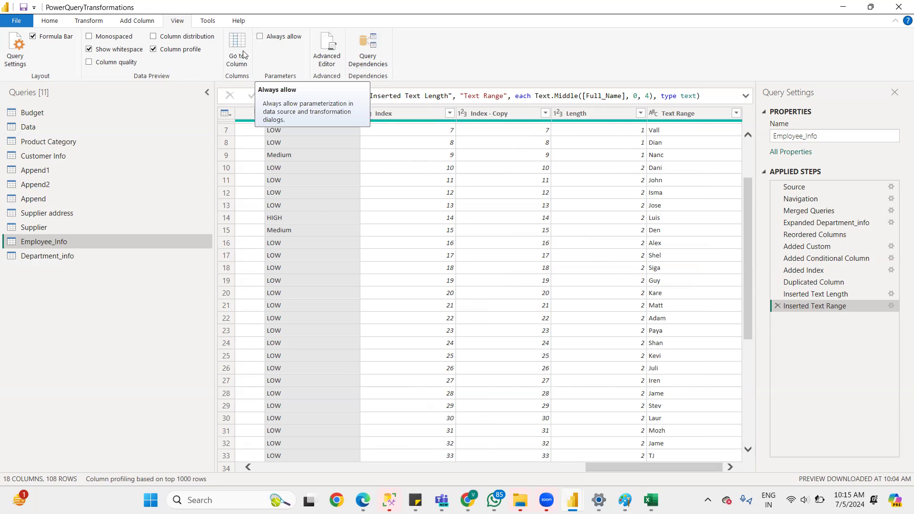
{"action": "left_click", "coordinate": [208, 21]}
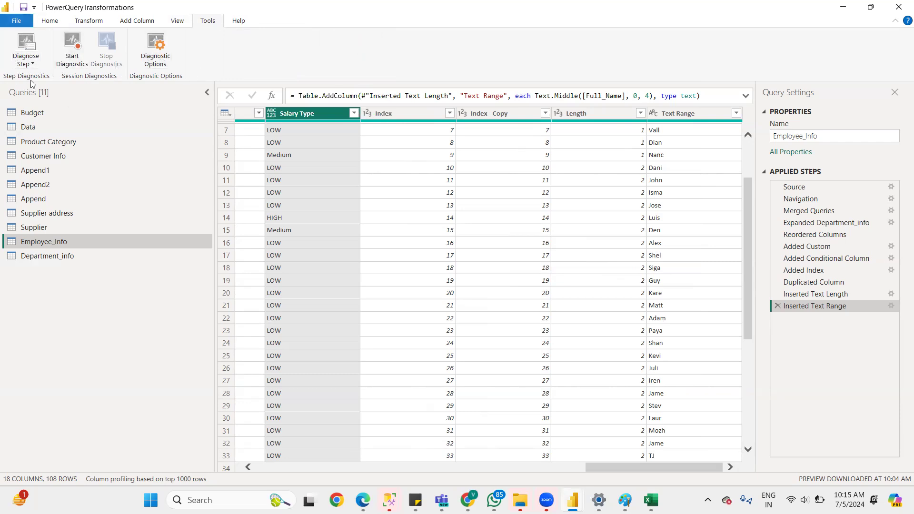
{"action": "left_click", "coordinate": [238, 21]}
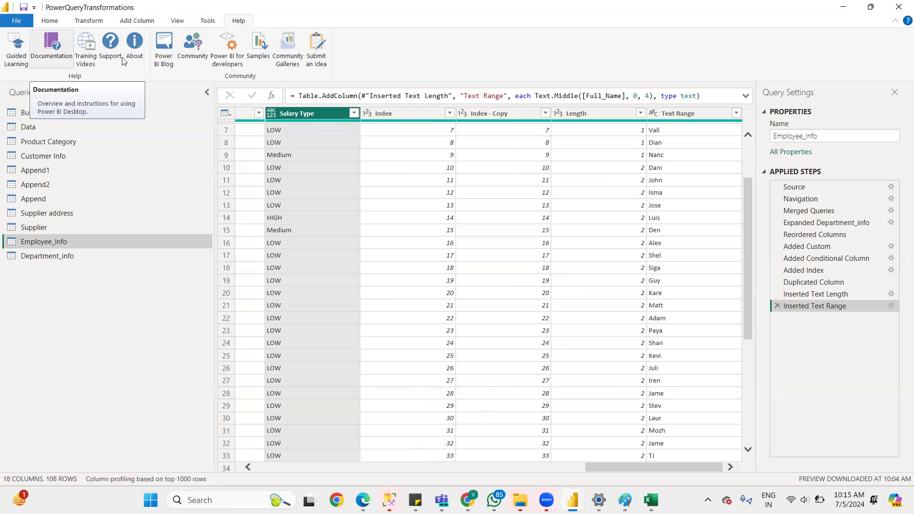
{"action": "left_click", "coordinate": [55, 25]}
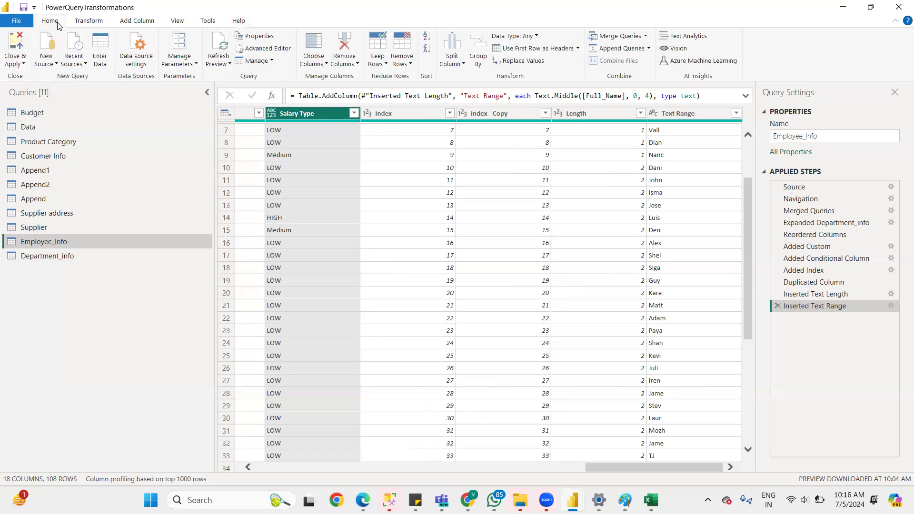
{"action": "left_click", "coordinate": [88, 23]}
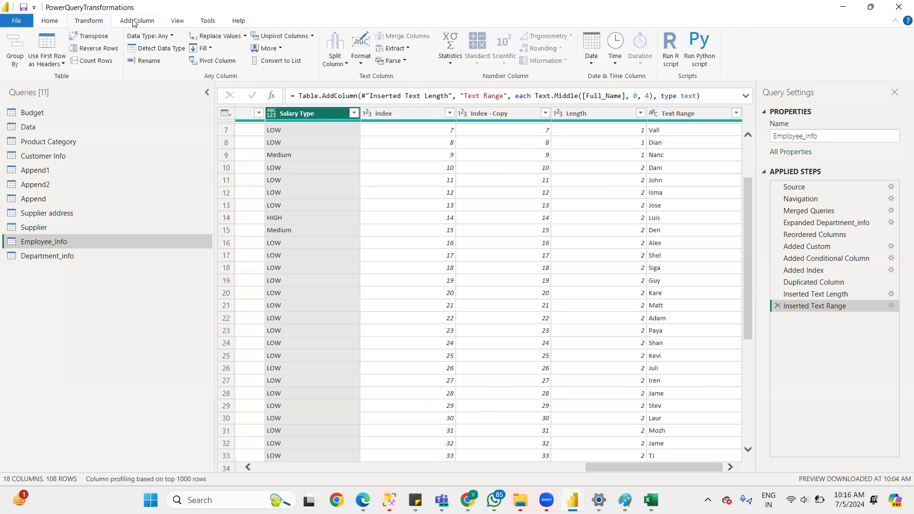
{"action": "left_click", "coordinate": [134, 23]}
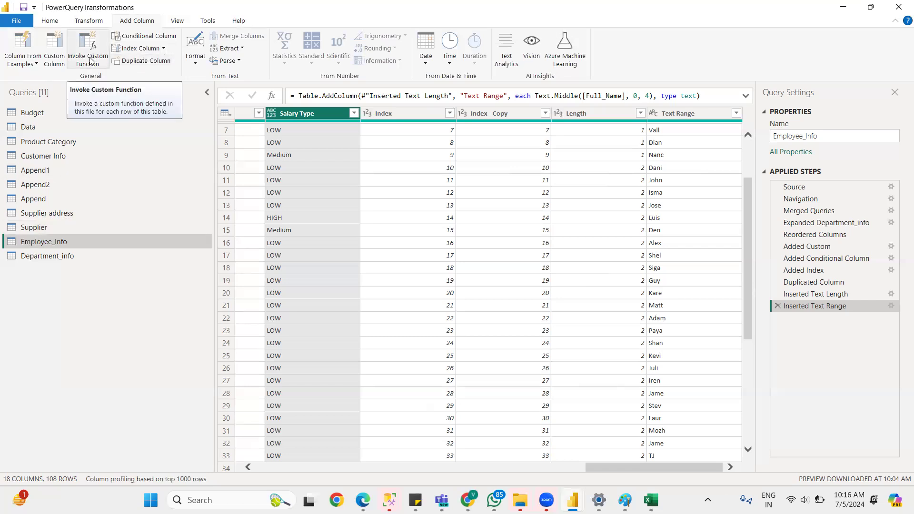
Open the Manage Parameters options for the queries
{"action": "left_click", "coordinate": [49, 22]}
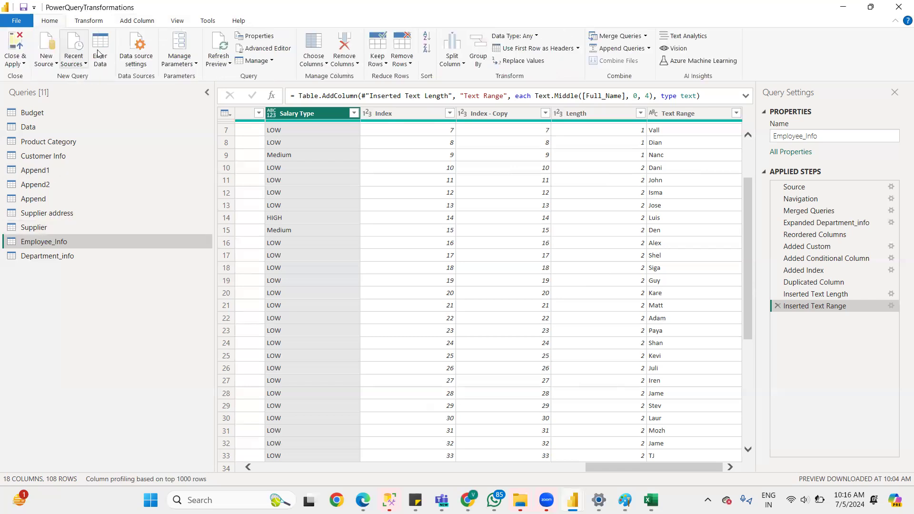
{"action": "left_click", "coordinate": [193, 65]}
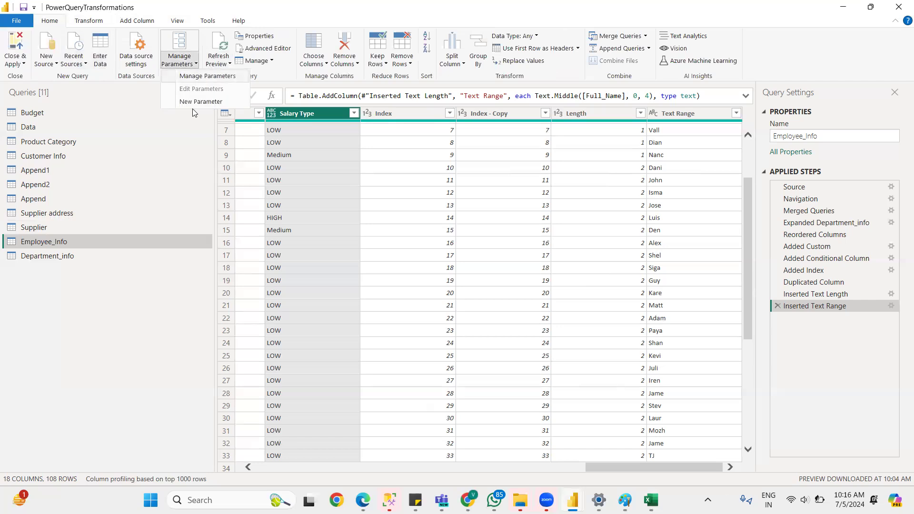